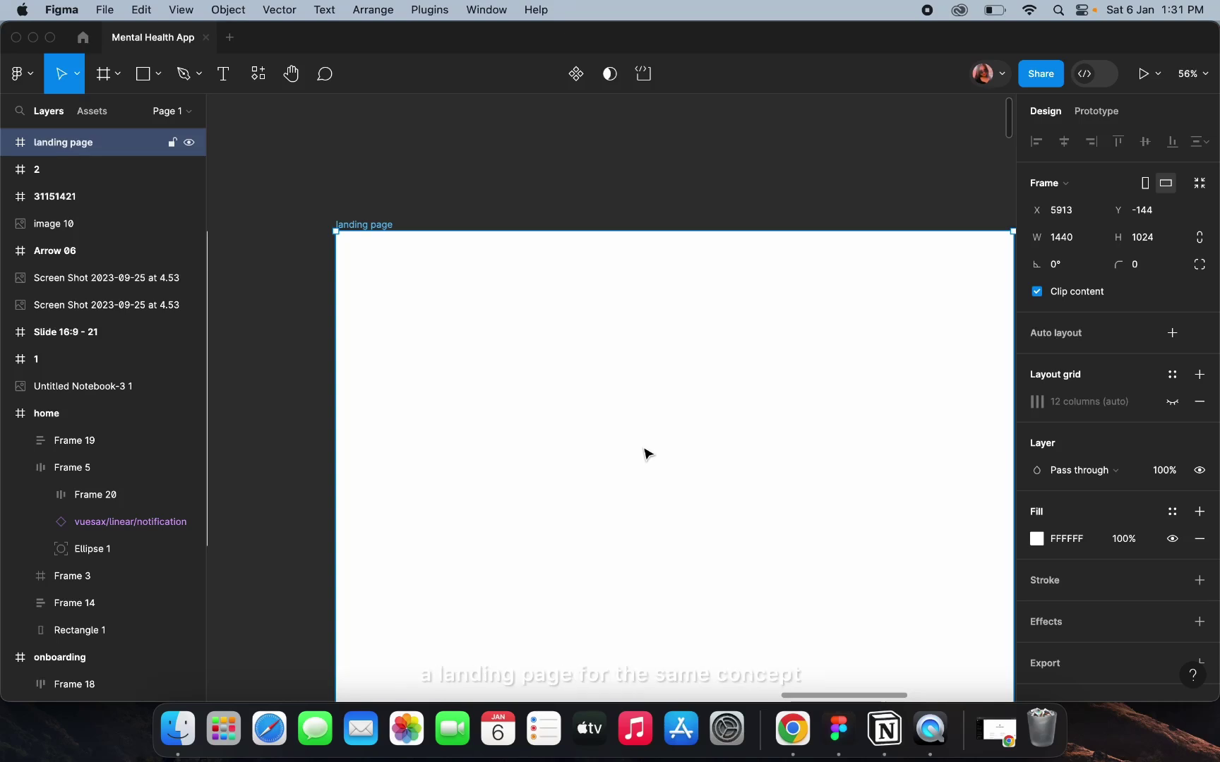
Turn on the landing page frame's 12-column layout grid and confirm margin 60, gutter 24.
{"action": "left_click", "coordinate": [550, 215]}
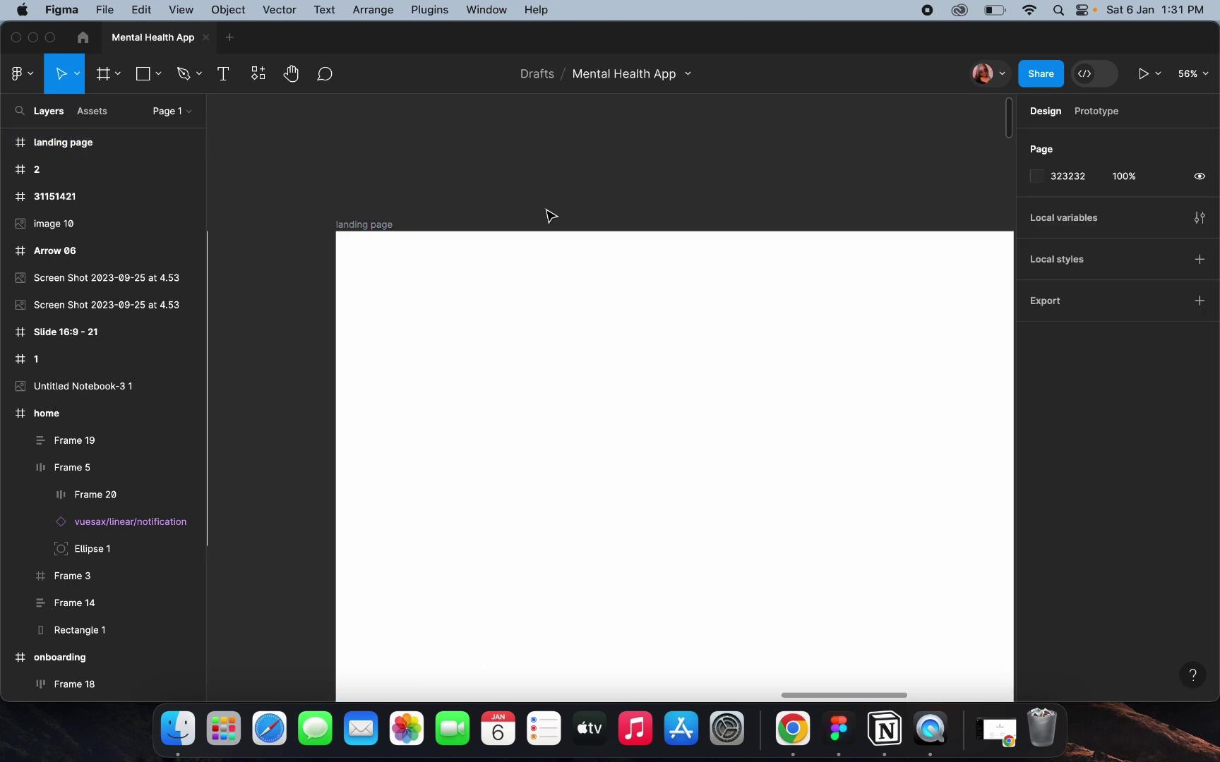
{"action": "scroll", "coordinate": [551, 216], "scroll_direction": "down", "scroll_amount": 5}
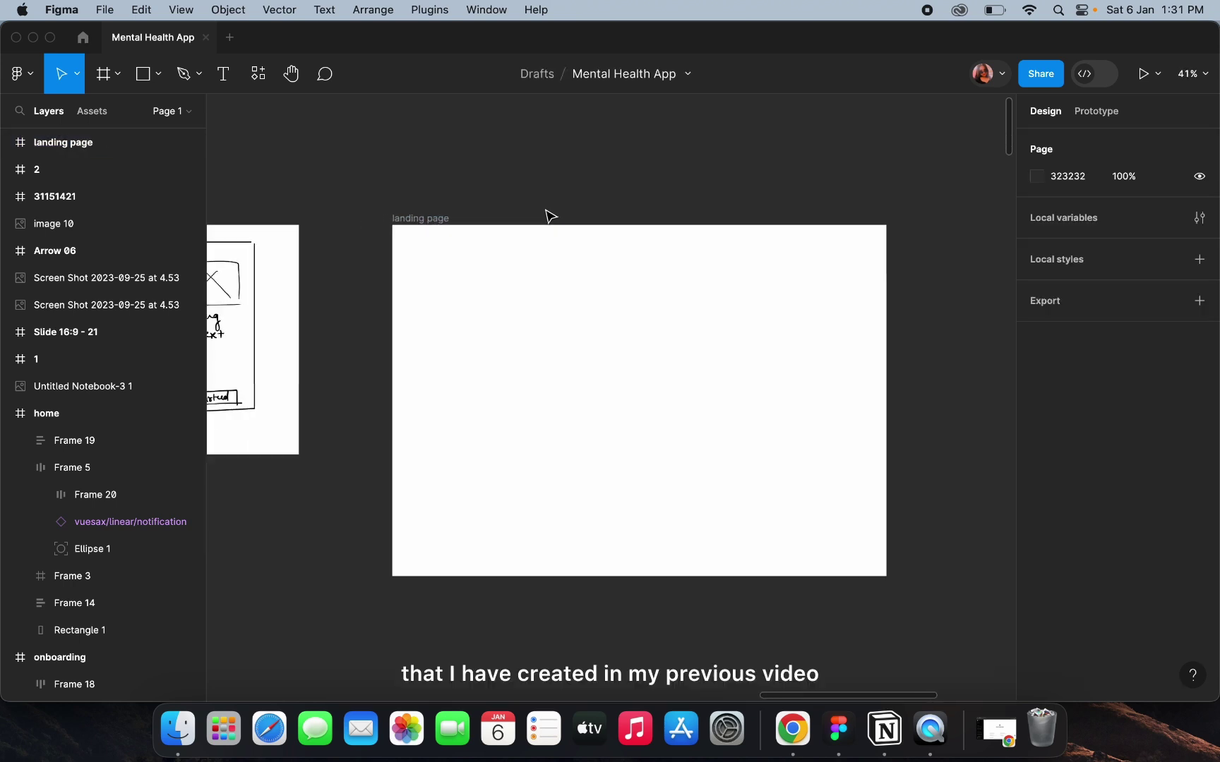
{"action": "scroll", "coordinate": [544, 212], "scroll_direction": "left", "scroll_amount": 10}
{"action": "scroll", "coordinate": [459, 251], "scroll_direction": "up", "scroll_amount": 3}
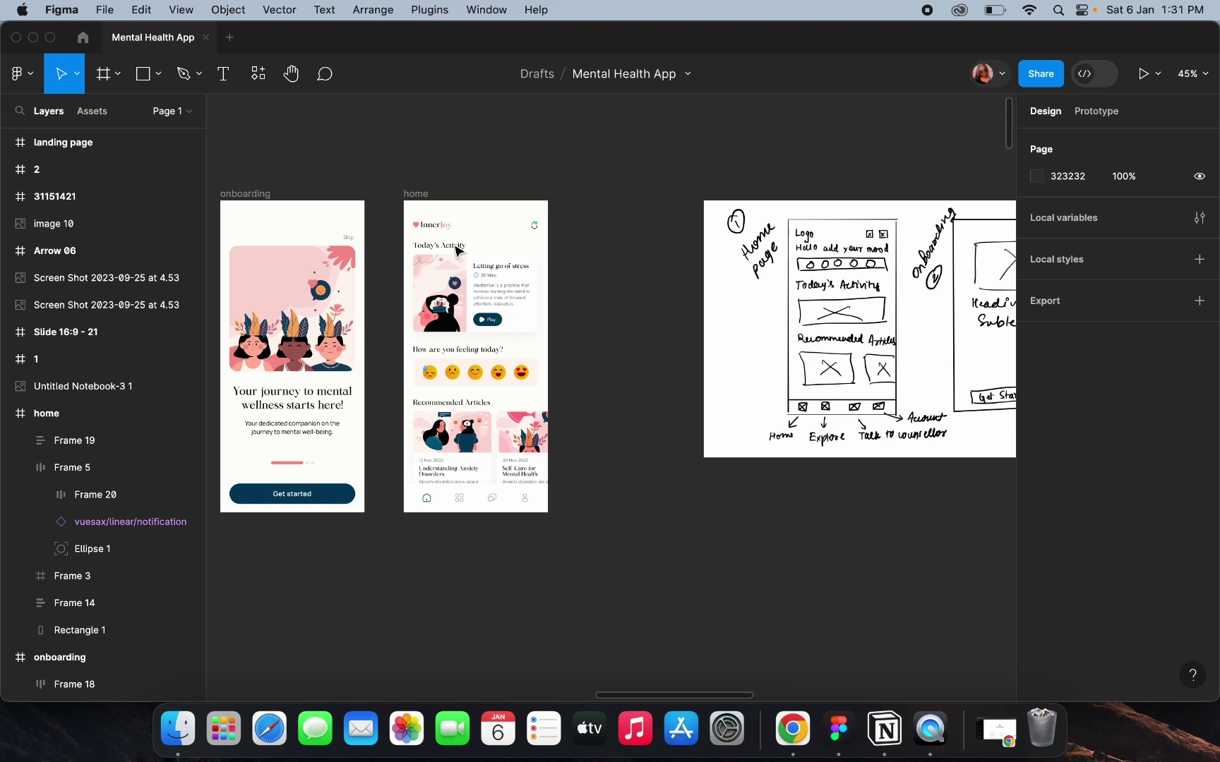
{"action": "scroll", "coordinate": [457, 250], "scroll_direction": "right", "scroll_amount": 10}
{"action": "scroll", "coordinate": [488, 260], "scroll_direction": "up", "scroll_amount": 3}
{"action": "scroll", "coordinate": [489, 260], "scroll_direction": "down", "scroll_amount": 3}
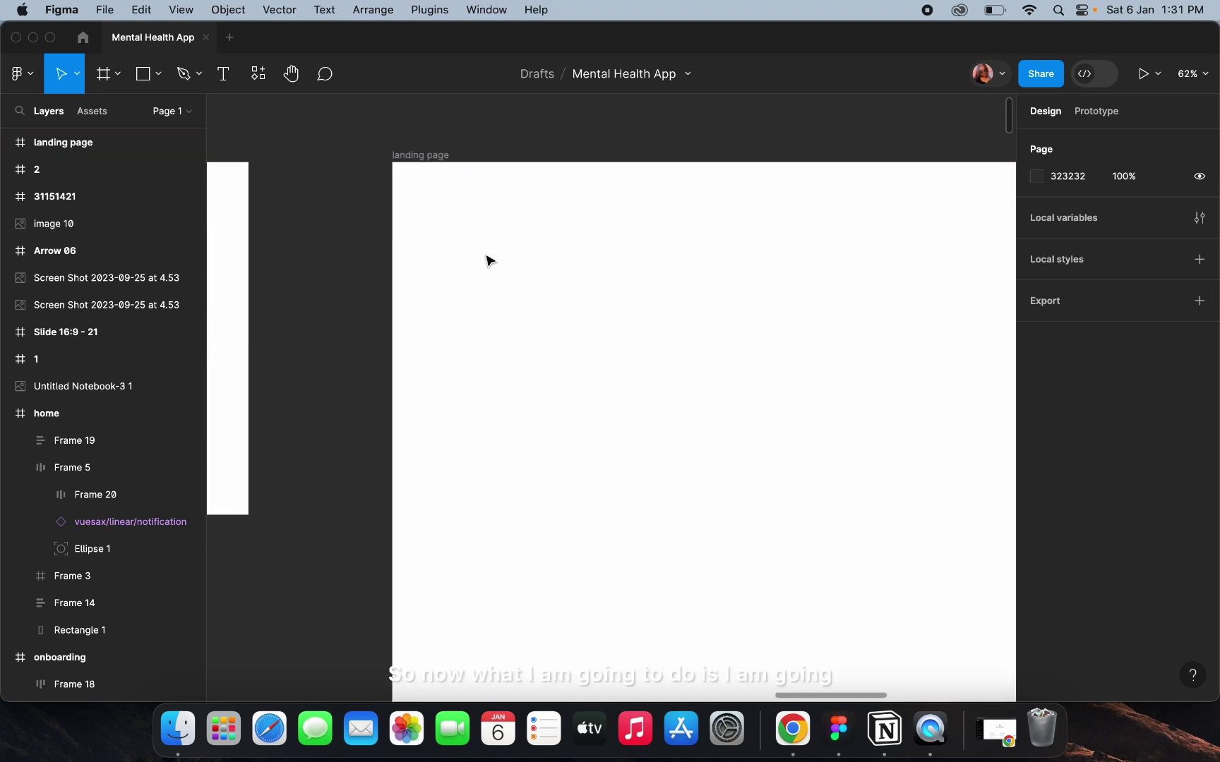
{"action": "scroll", "coordinate": [459, 240], "scroll_direction": "right", "scroll_amount": 2}
{"action": "left_click", "coordinate": [358, 186]}
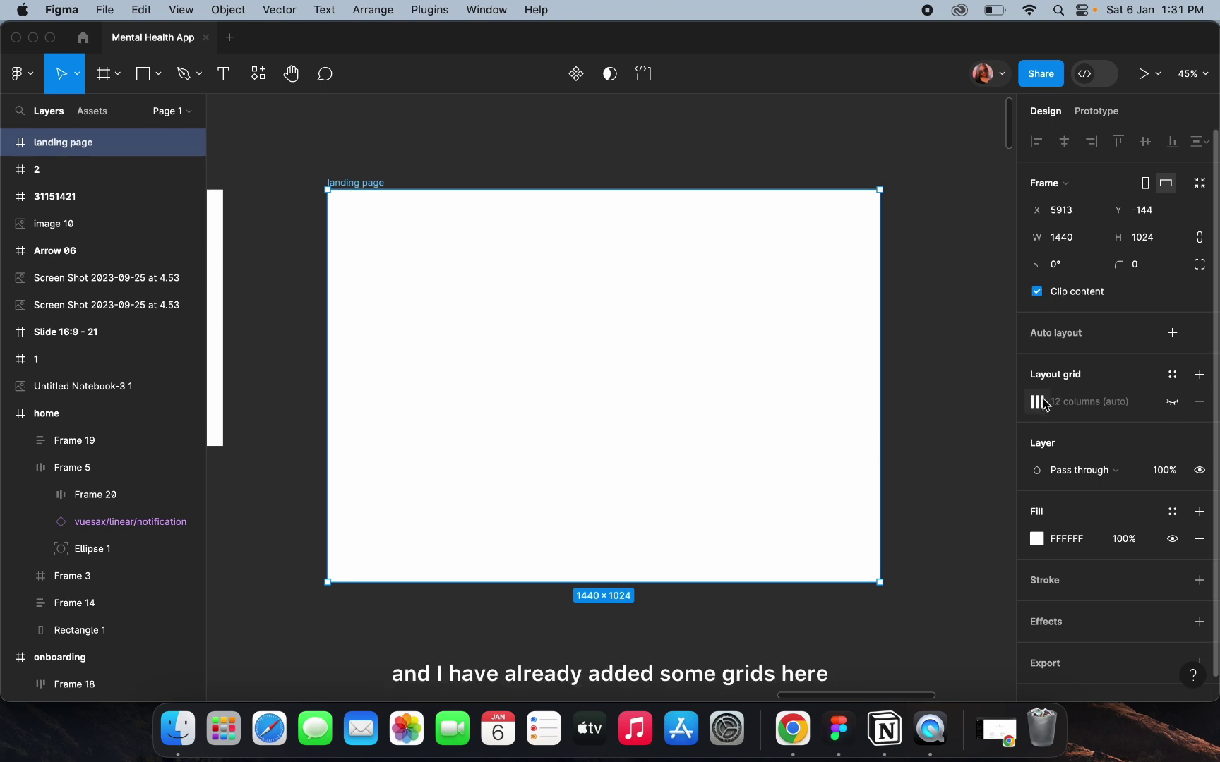
{"action": "left_click", "coordinate": [1171, 402]}
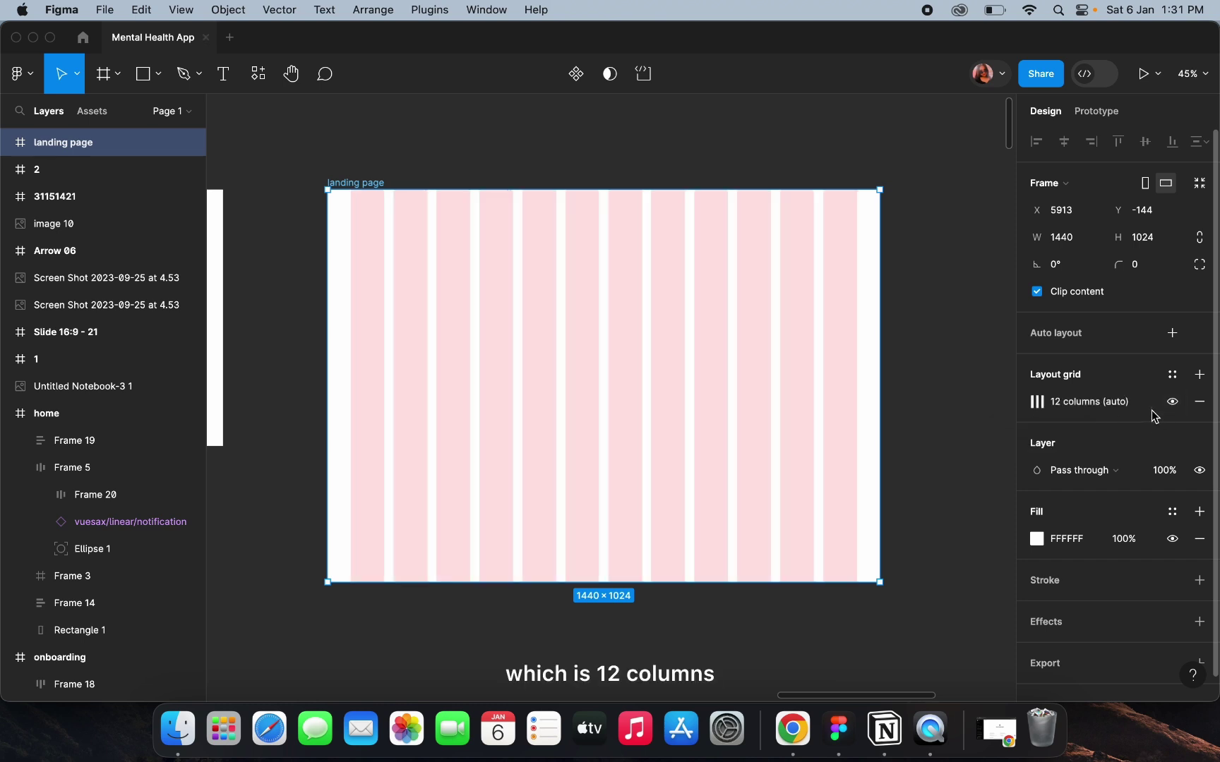
{"action": "left_click", "coordinate": [1037, 403]}
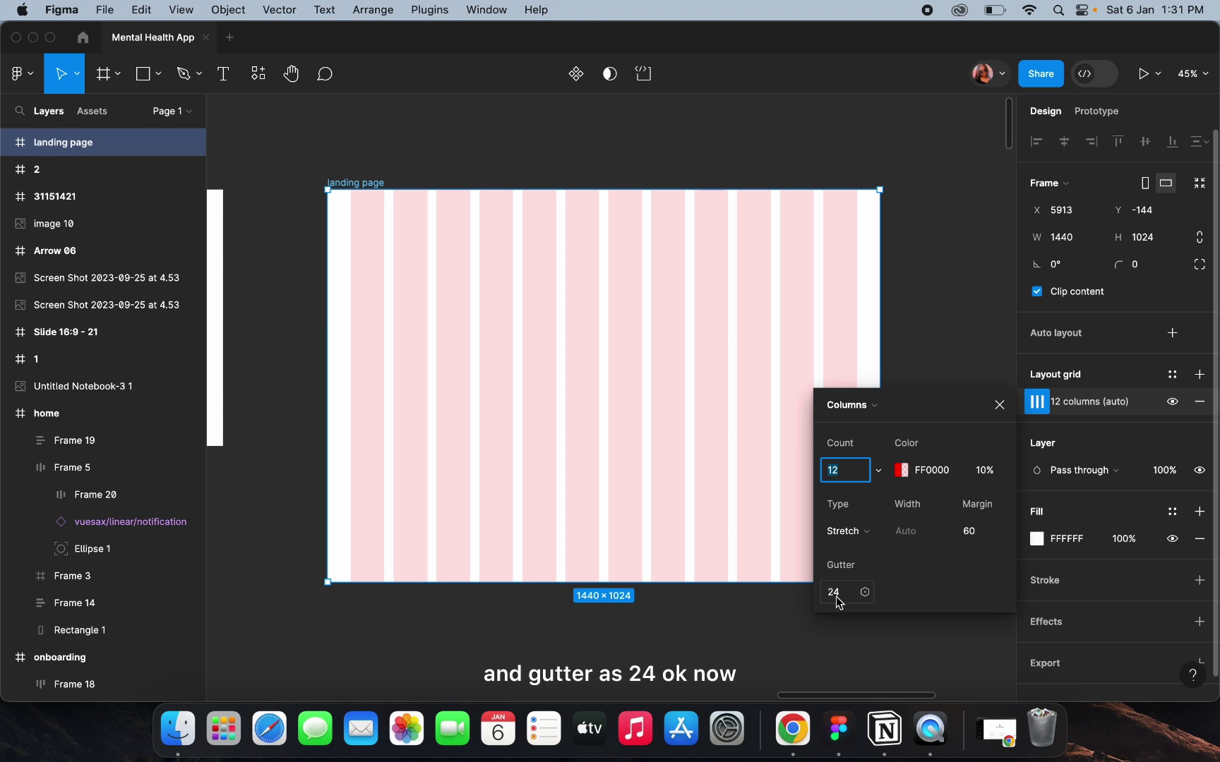
{"action": "left_click", "coordinate": [1000, 404]}
{"action": "left_click", "coordinate": [932, 336]}
{"action": "scroll", "coordinate": [931, 336], "scroll_direction": "left", "scroll_amount": 15}
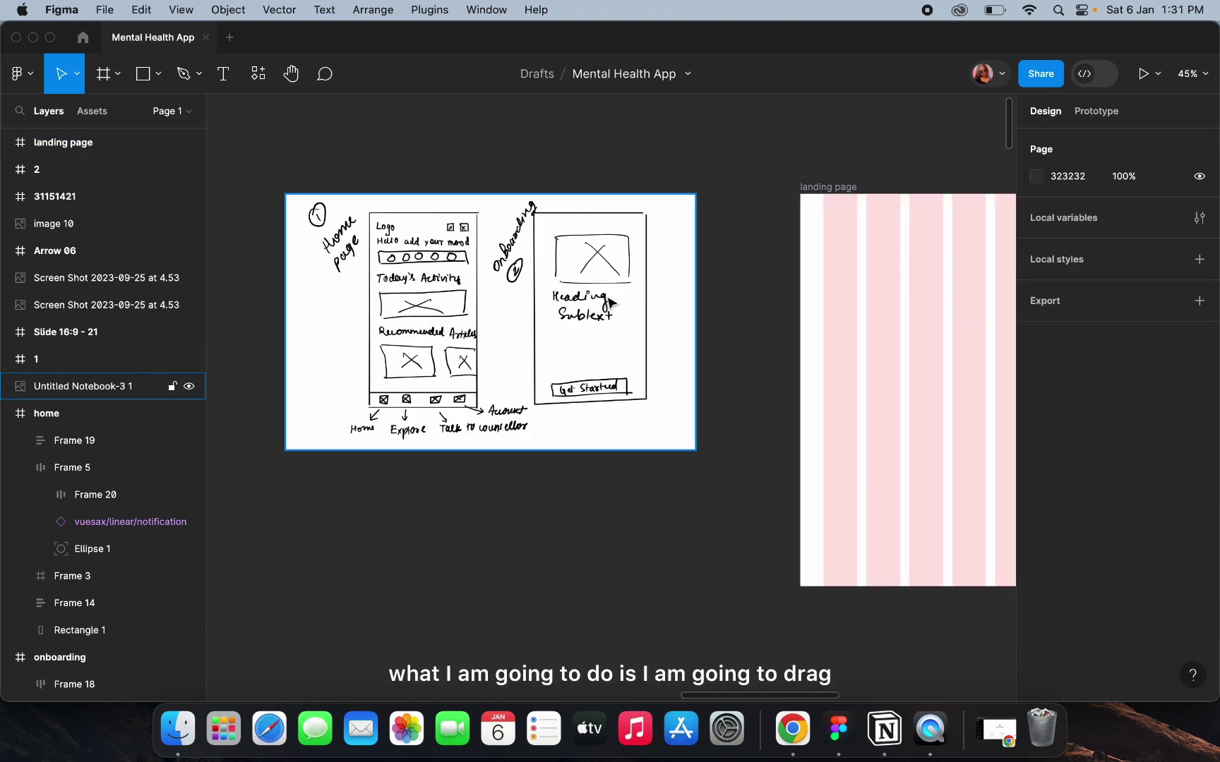
Duplicate the InnerJoy logo from the home screen into the landing page's top-left corner.
{"action": "double_click", "coordinate": [422, 211]}
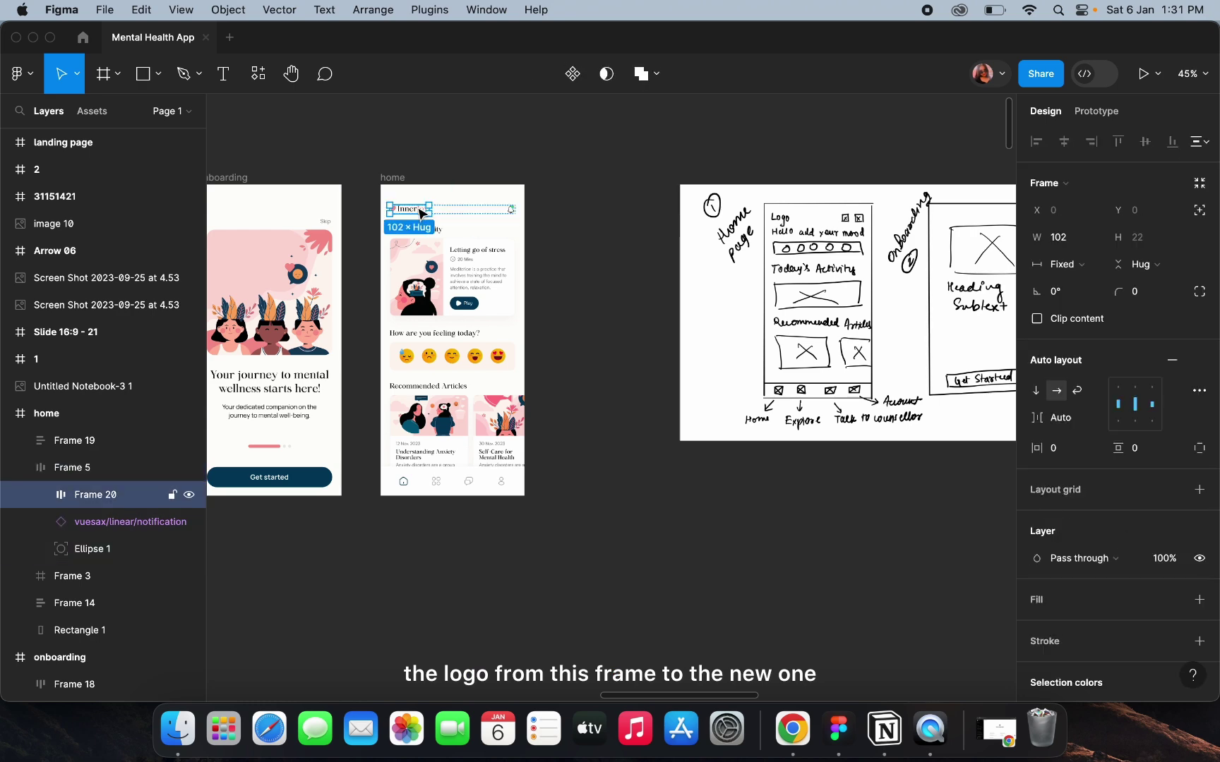
{"action": "left_click_drag", "start_coordinate": [422, 212], "coordinate": [888, 211]}
{"action": "scroll", "coordinate": [888, 211], "scroll_direction": "up", "scroll_amount": 5}
{"action": "scroll", "coordinate": [887, 212], "scroll_direction": "up", "scroll_amount": 4}
{"action": "scroll", "coordinate": [887, 212], "scroll_direction": "right", "scroll_amount": 3}
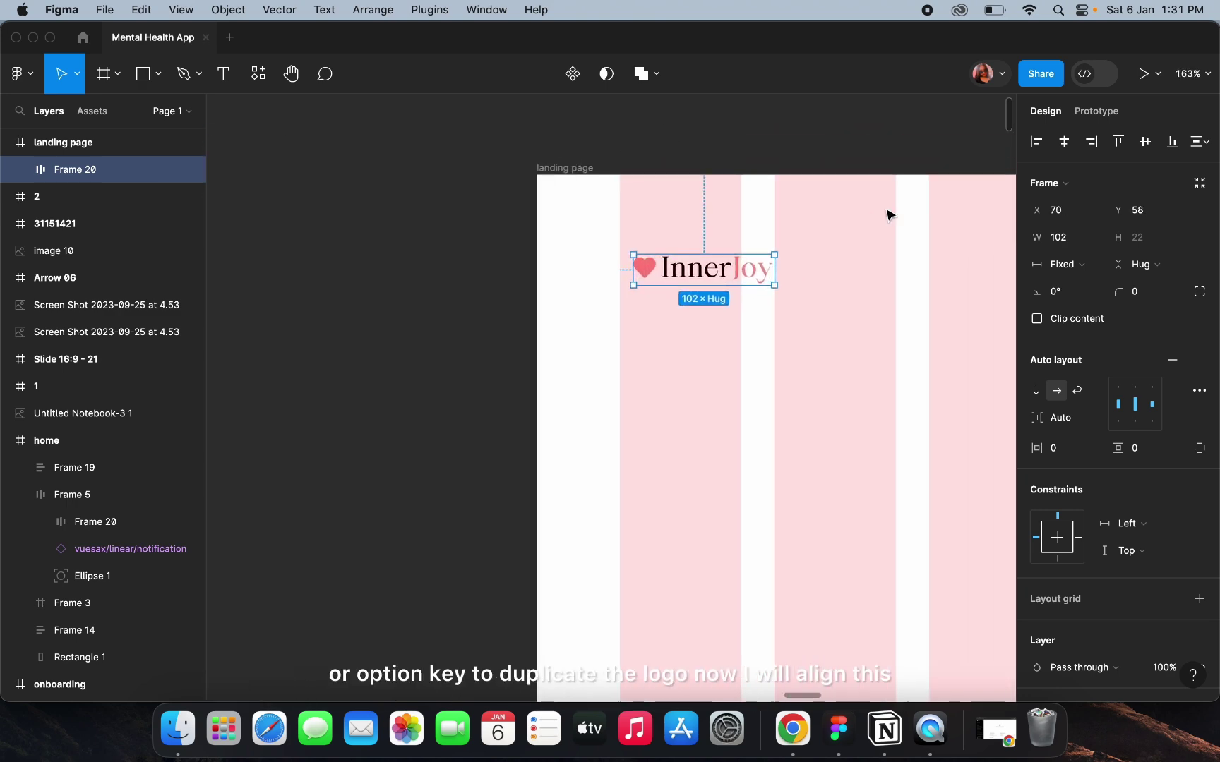
Scale the logo copy 1.5x to 153×33 and position it at X 60, Y 56.
{"action": "key", "text": "alt"}
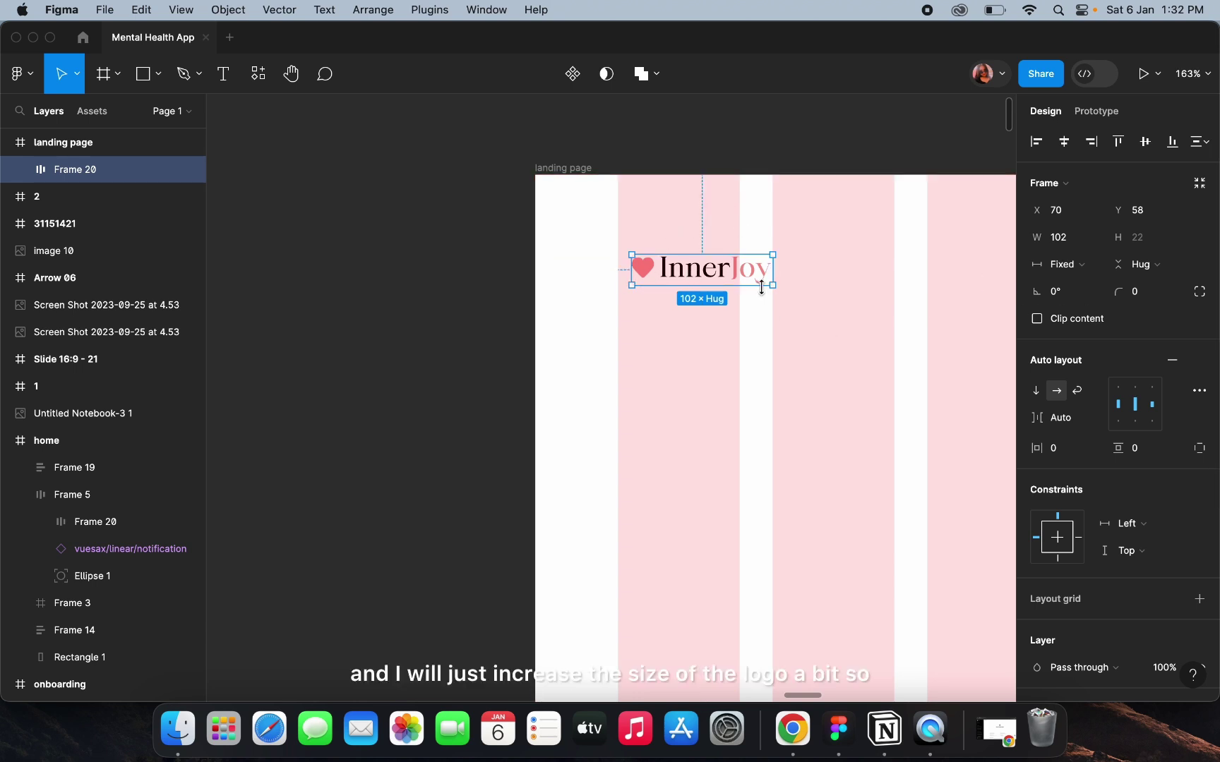
{"action": "key", "text": "k"}
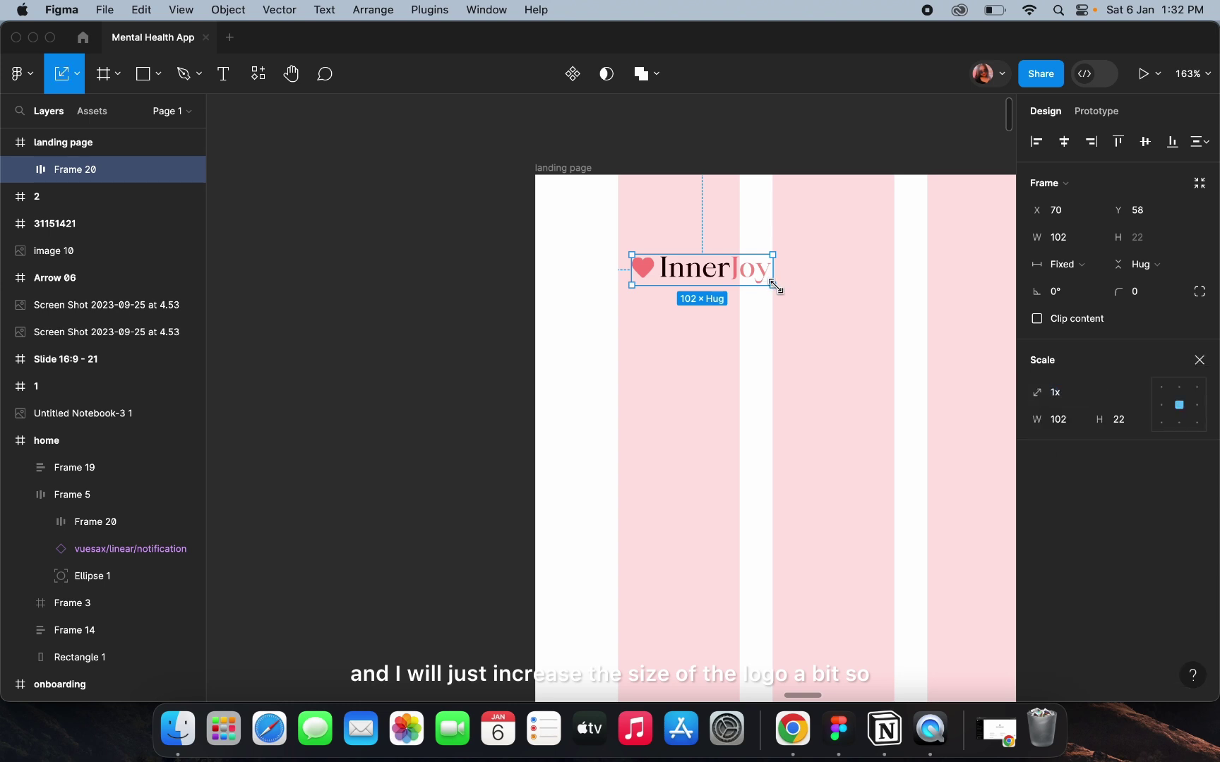
{"action": "left_click_drag", "start_coordinate": [775, 287], "coordinate": [811, 302]}
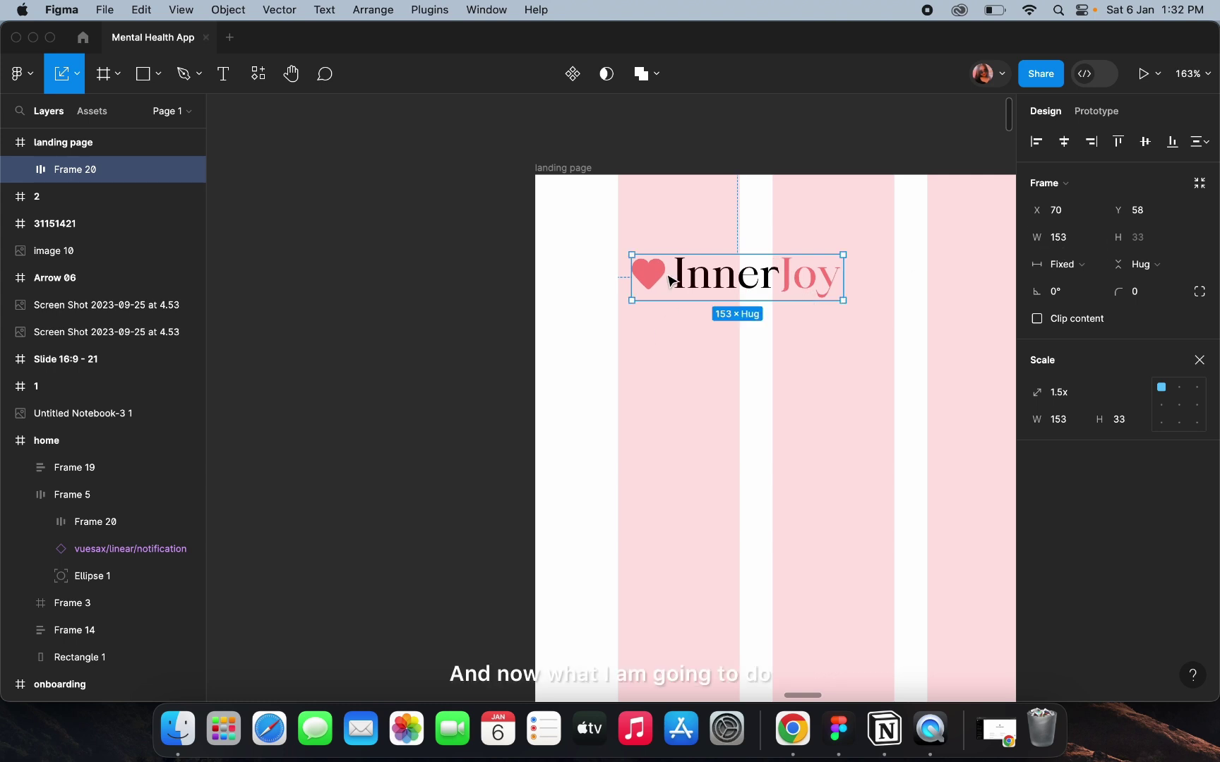
{"action": "left_click_drag", "start_coordinate": [665, 281], "coordinate": [658, 282]}
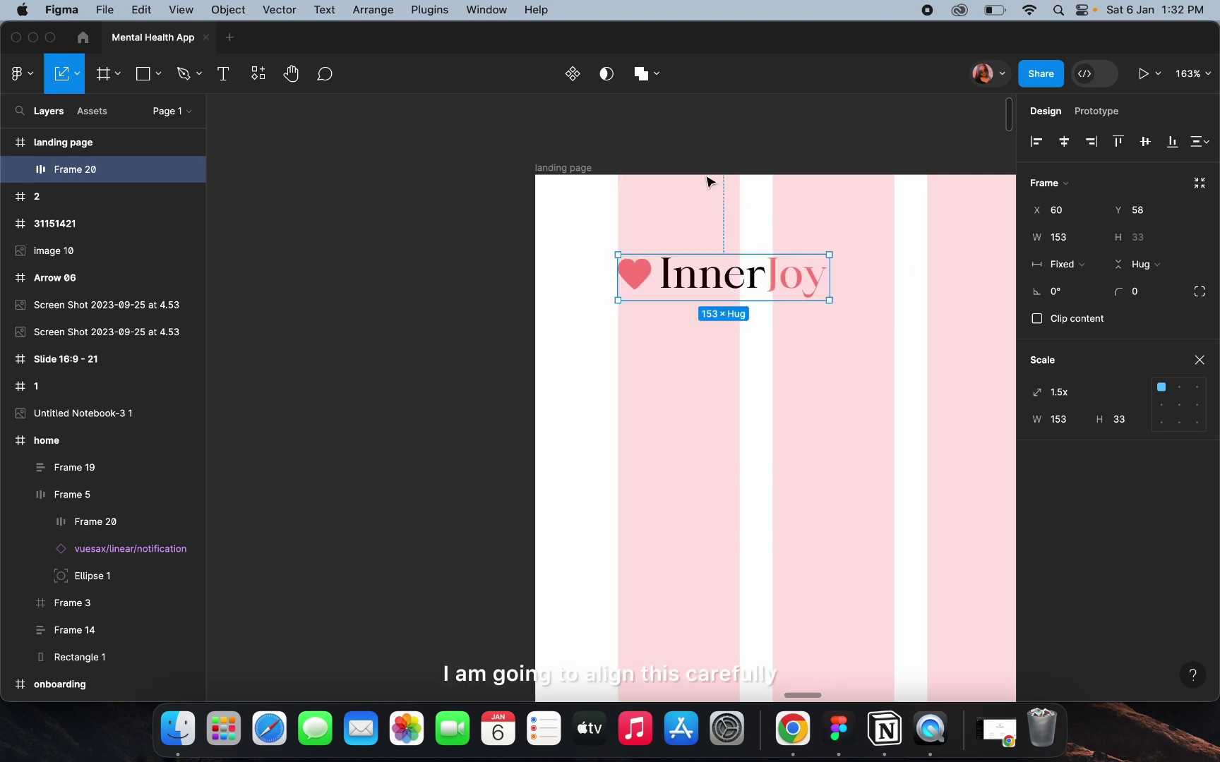
{"action": "key", "text": "Up"}
{"action": "key", "text": "Up"}
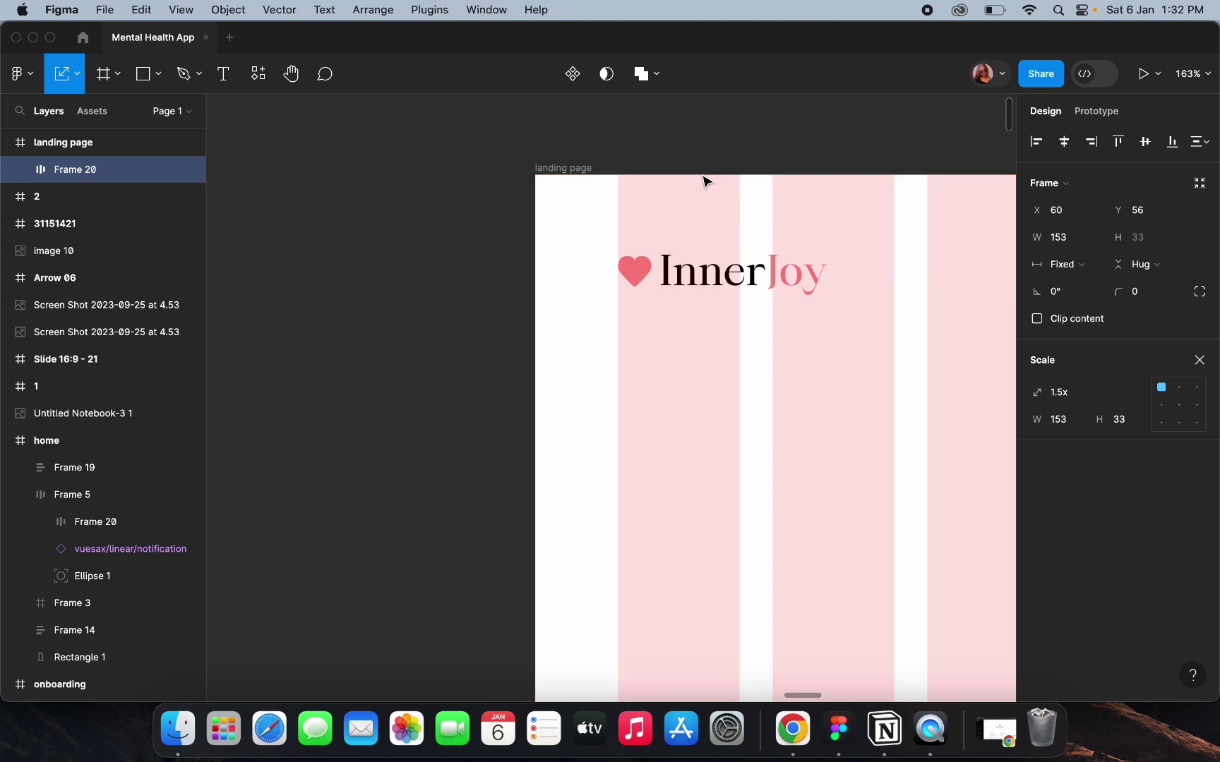
{"action": "left_click", "coordinate": [656, 333]}
{"action": "scroll", "coordinate": [656, 335], "scroll_direction": "down", "scroll_amount": 10}
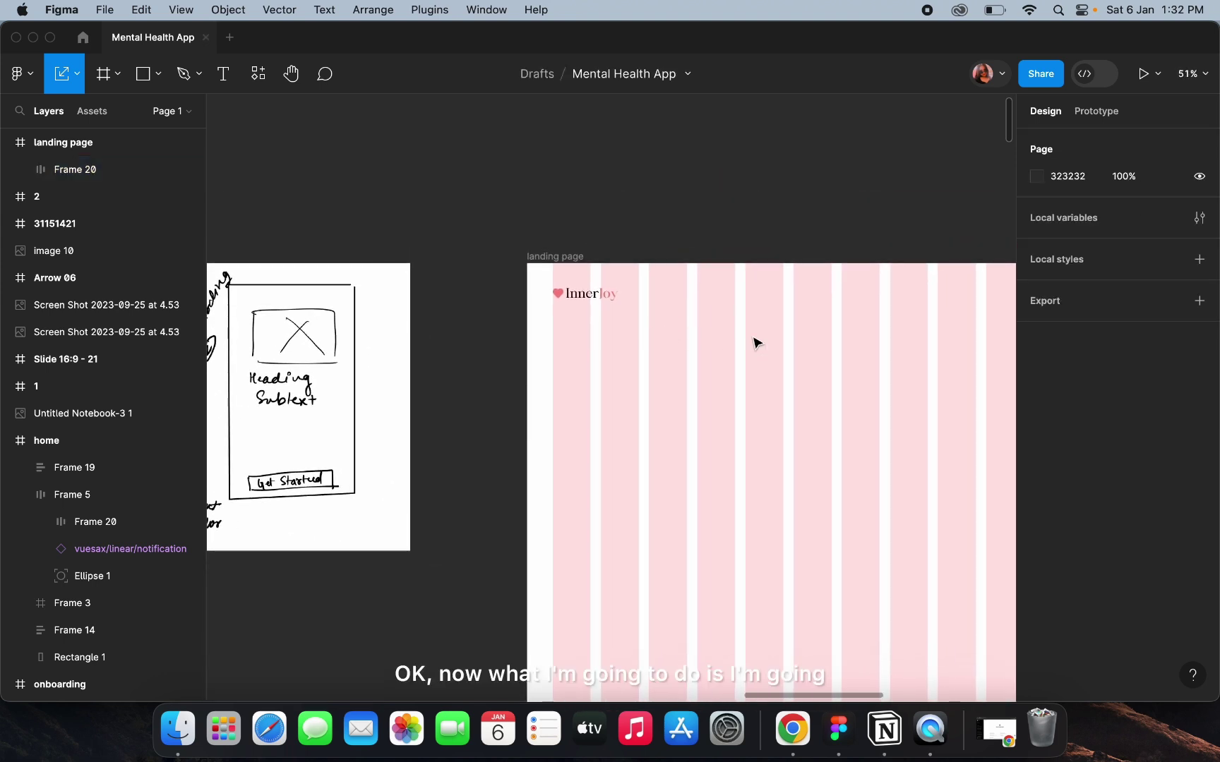
{"action": "scroll", "coordinate": [757, 343], "scroll_direction": "down", "scroll_amount": 3}
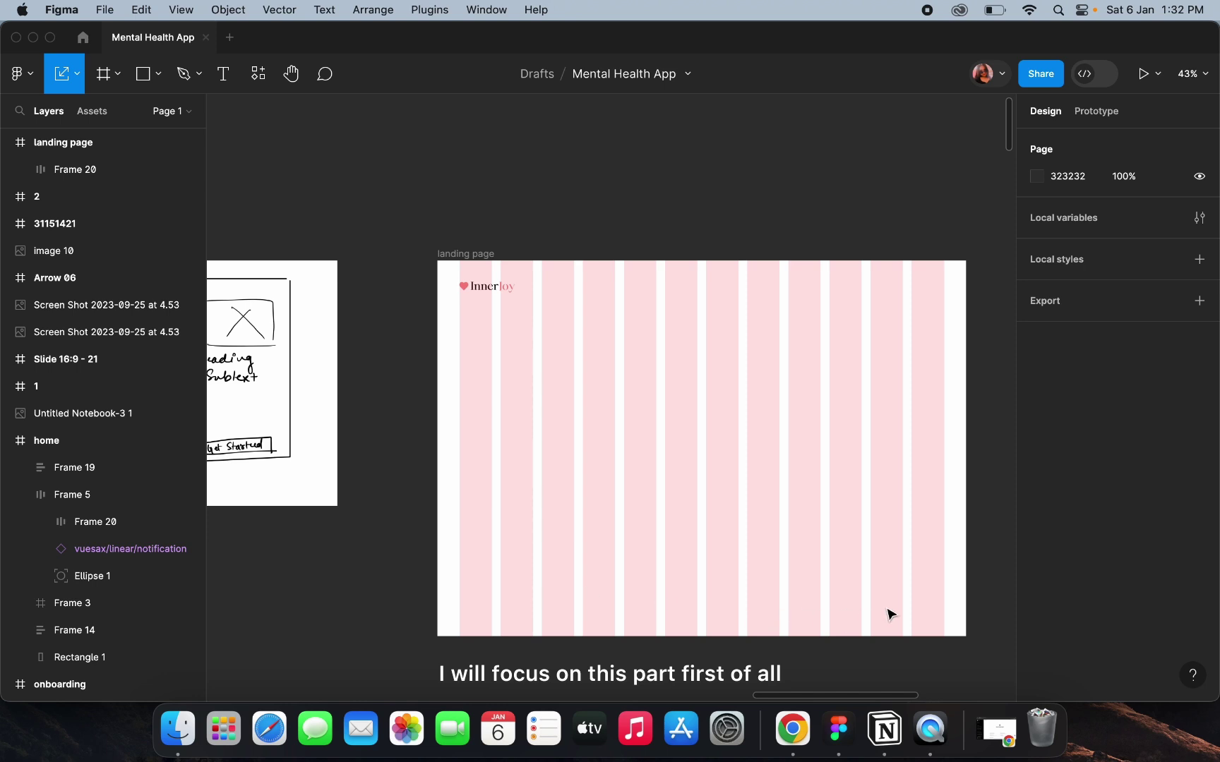
{"action": "scroll", "coordinate": [519, 412], "scroll_direction": "down", "scroll_amount": 3}
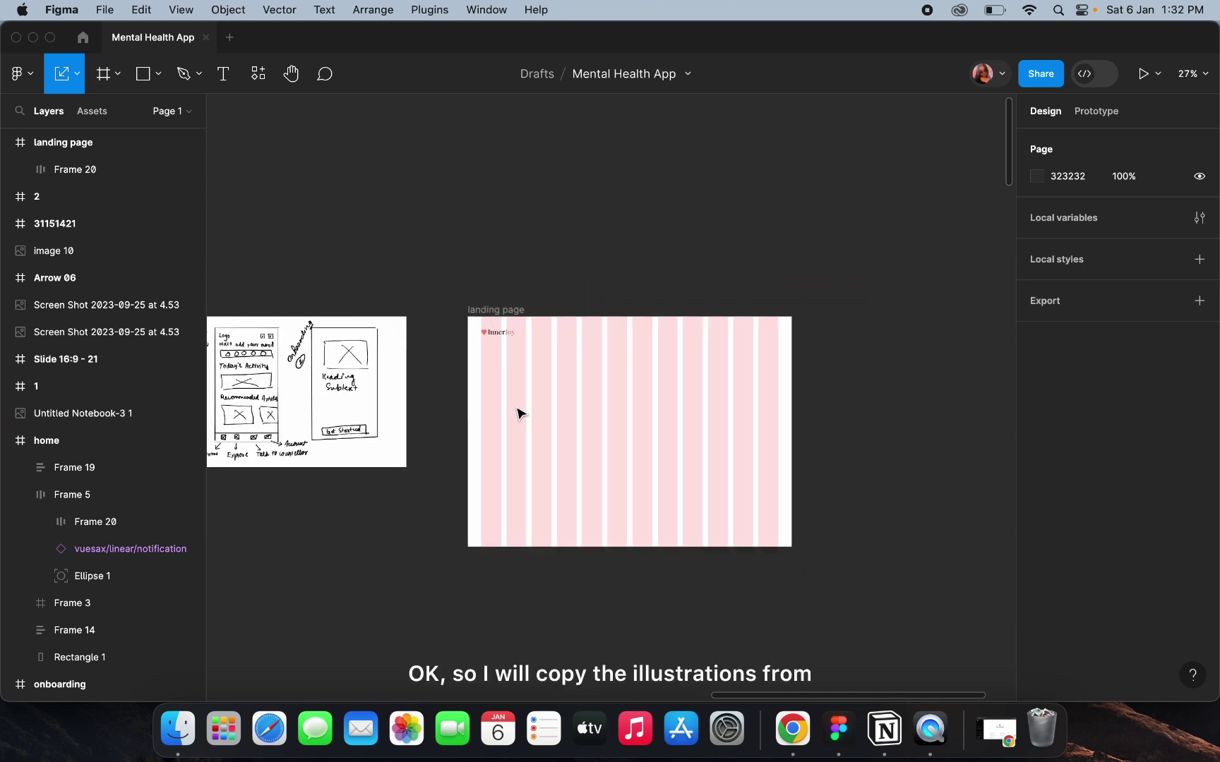
{"action": "scroll", "coordinate": [520, 412], "scroll_direction": "left", "scroll_amount": 5}
{"action": "scroll", "coordinate": [519, 411], "scroll_direction": "left", "scroll_amount": 5}
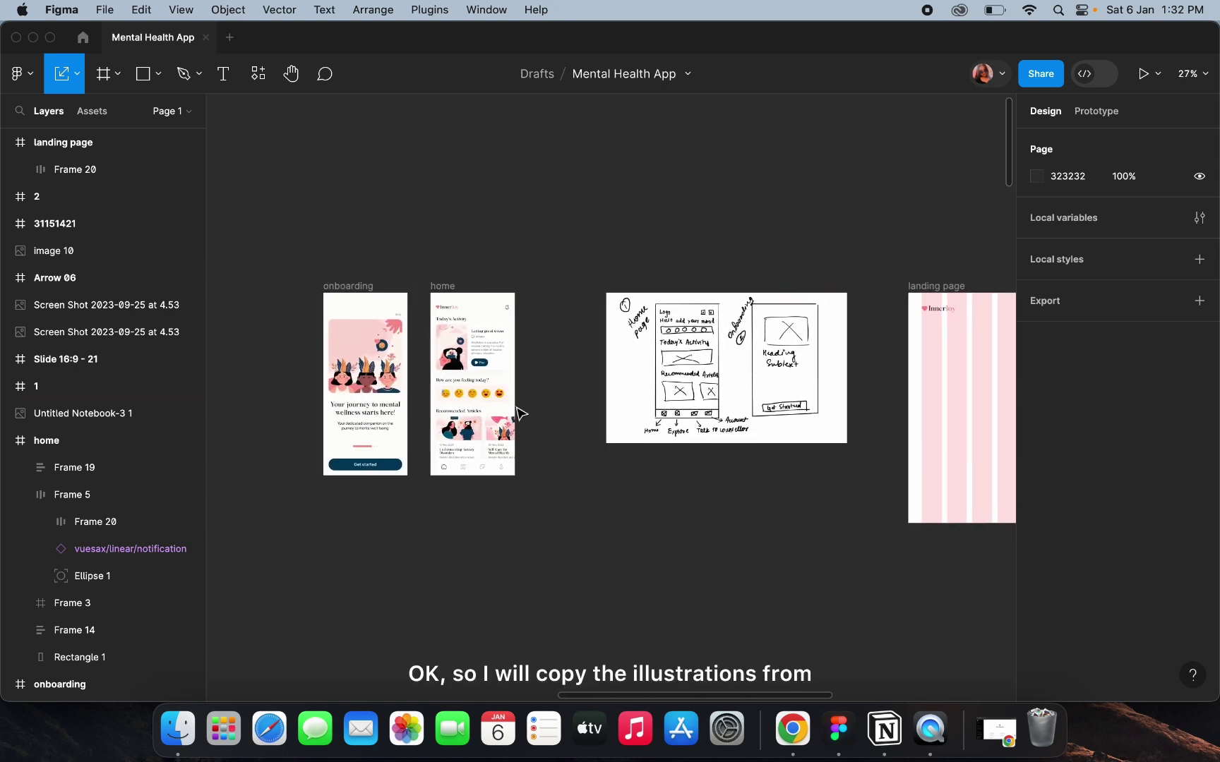
{"action": "scroll", "coordinate": [520, 413], "scroll_direction": "left", "scroll_amount": 15}
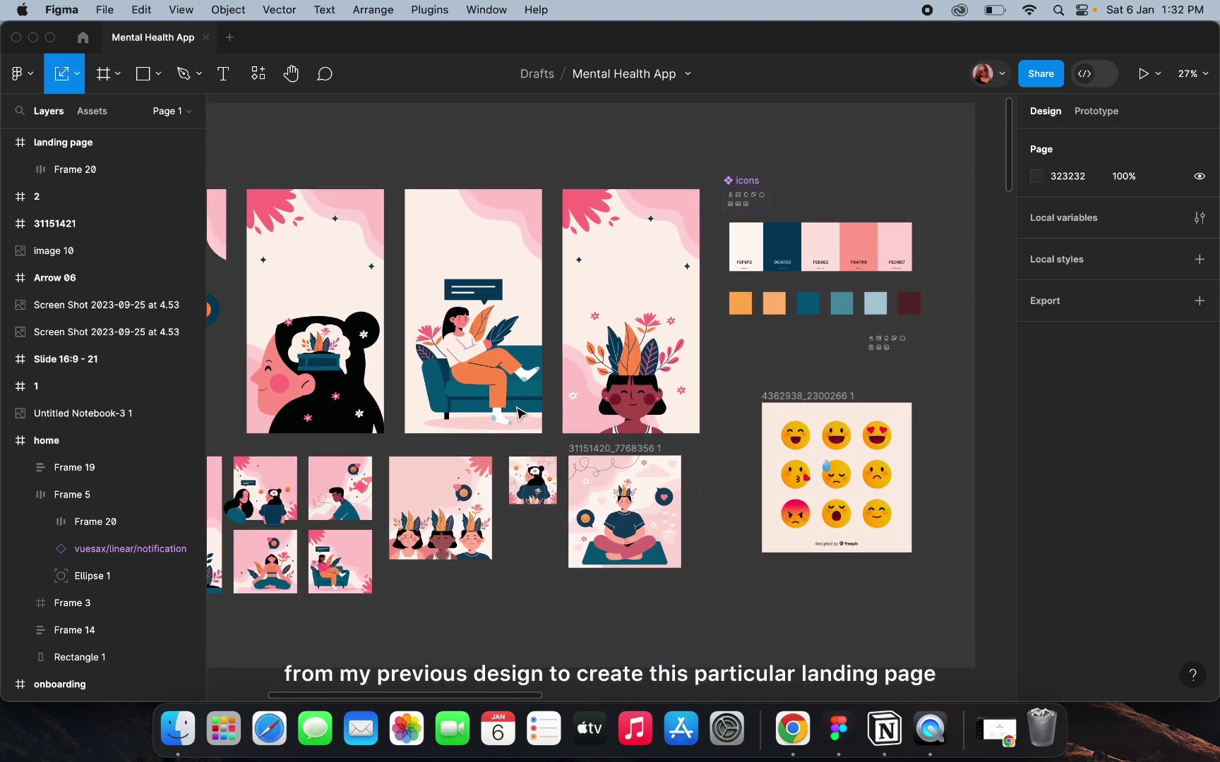
{"action": "scroll", "coordinate": [520, 413], "scroll_direction": "down", "scroll_amount": 1}
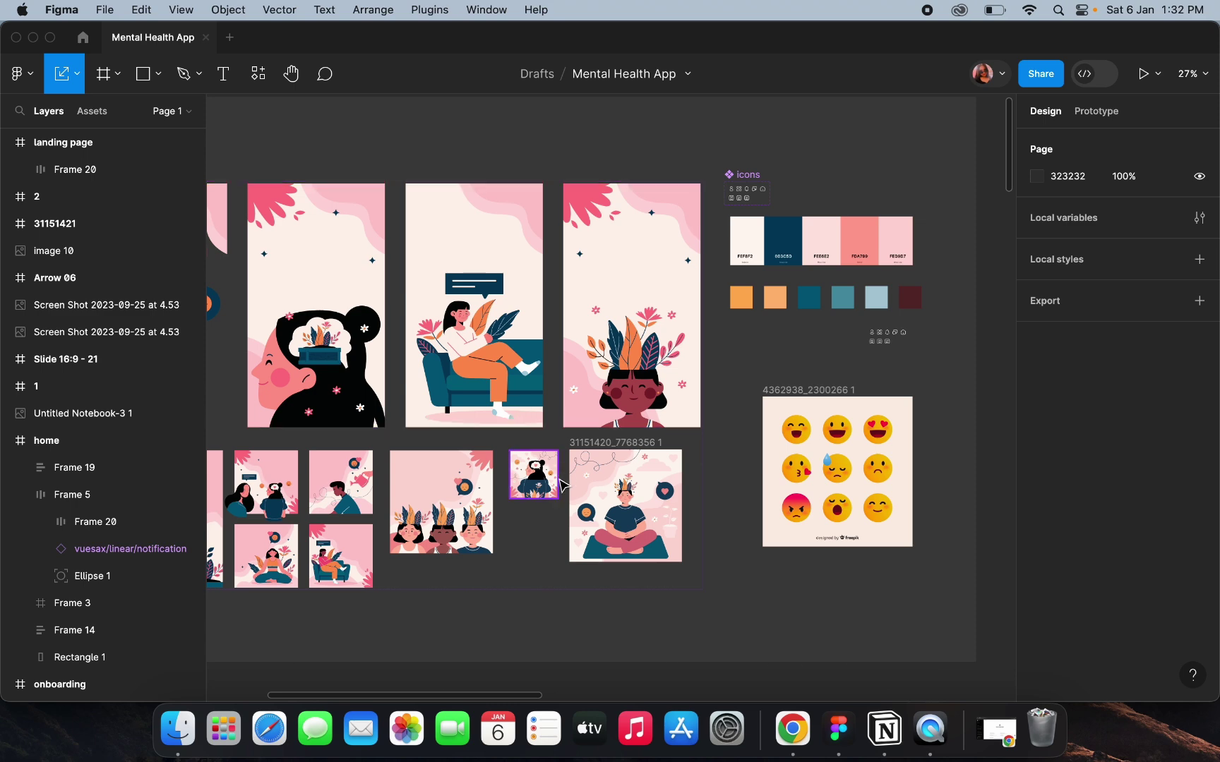
{"action": "scroll", "coordinate": [557, 486], "scroll_direction": "left", "scroll_amount": 10}
{"action": "scroll", "coordinate": [557, 485], "scroll_direction": "right", "scroll_amount": 20}
{"action": "scroll", "coordinate": [557, 485], "scroll_direction": "right", "scroll_amount": 15}
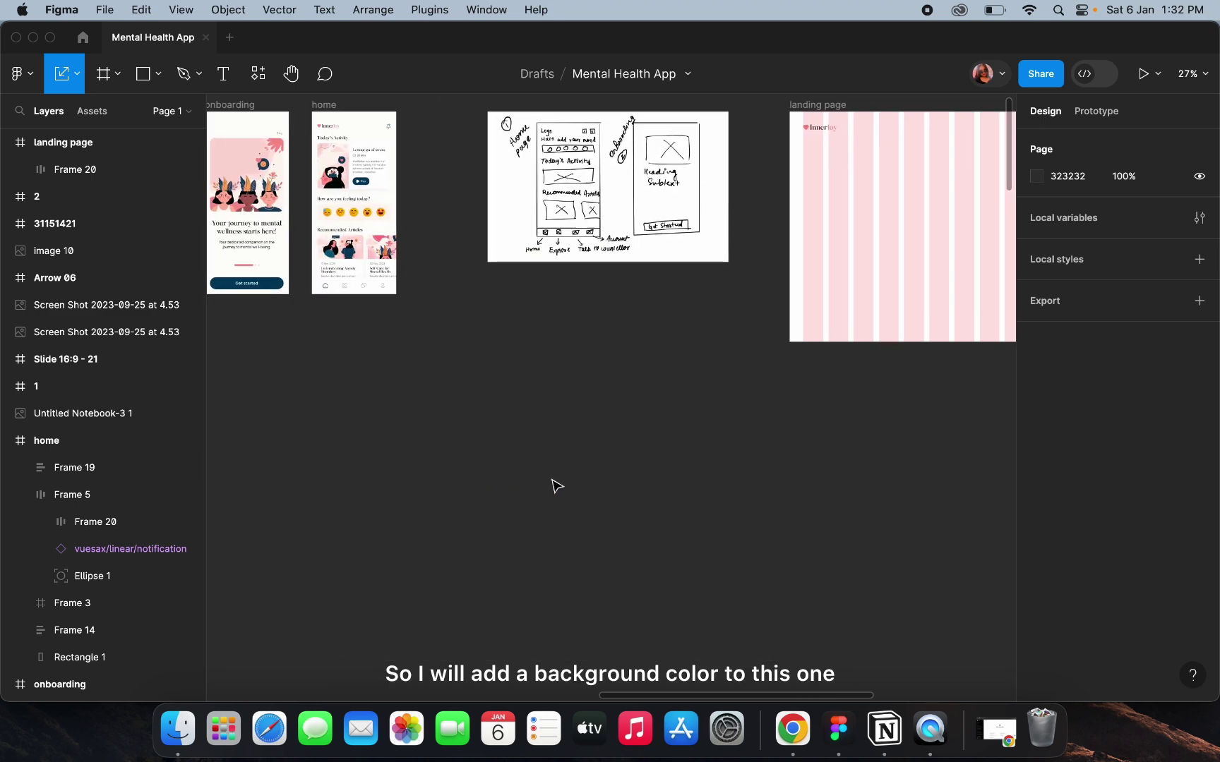
Fill the landing page frame with FFFEFC, eyedropped from the home screen's background.
{"action": "left_click", "coordinate": [660, 192]}
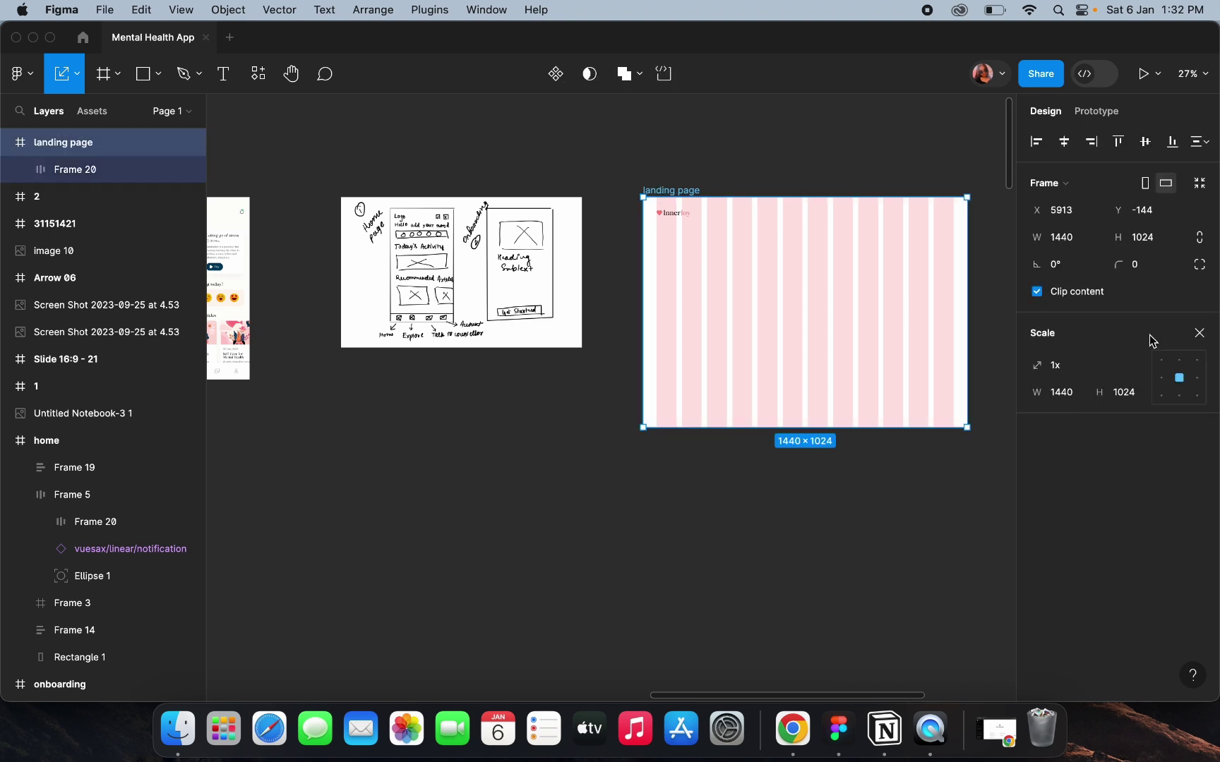
{"action": "left_click", "coordinate": [1190, 336]}
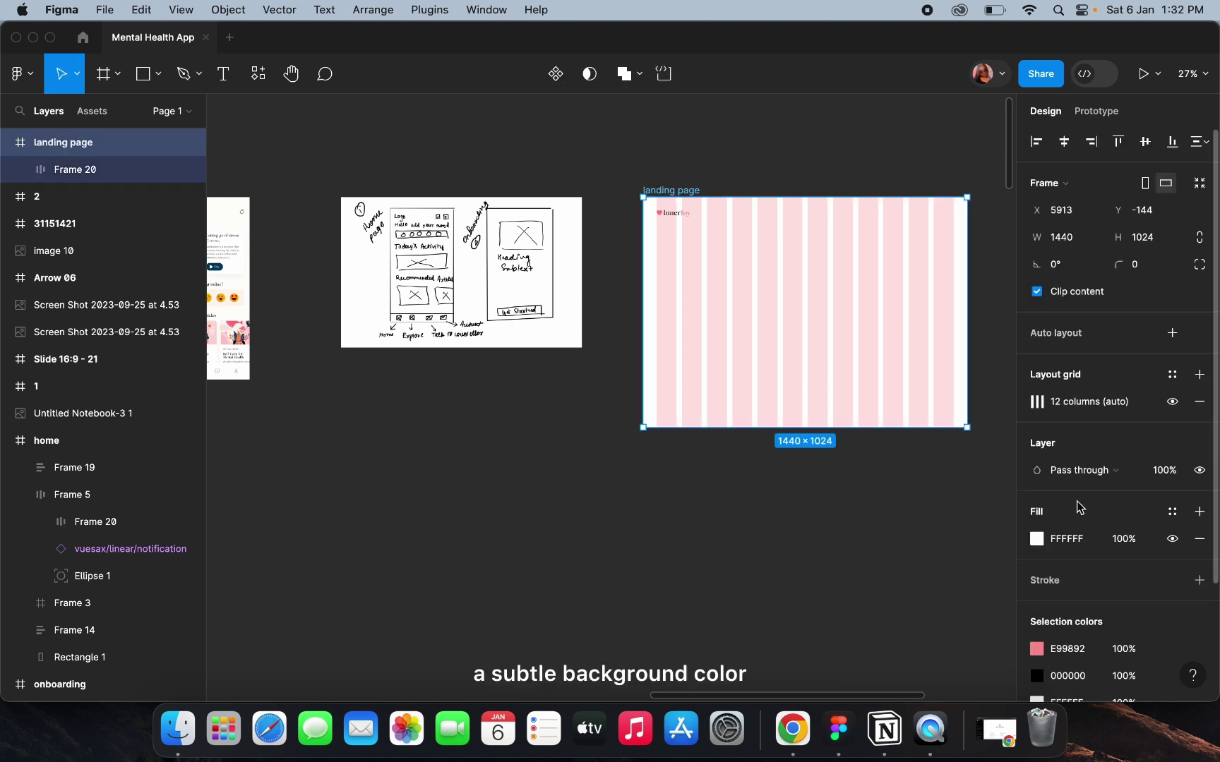
{"action": "left_click", "coordinate": [1037, 539]}
{"action": "left_click", "coordinate": [837, 500]}
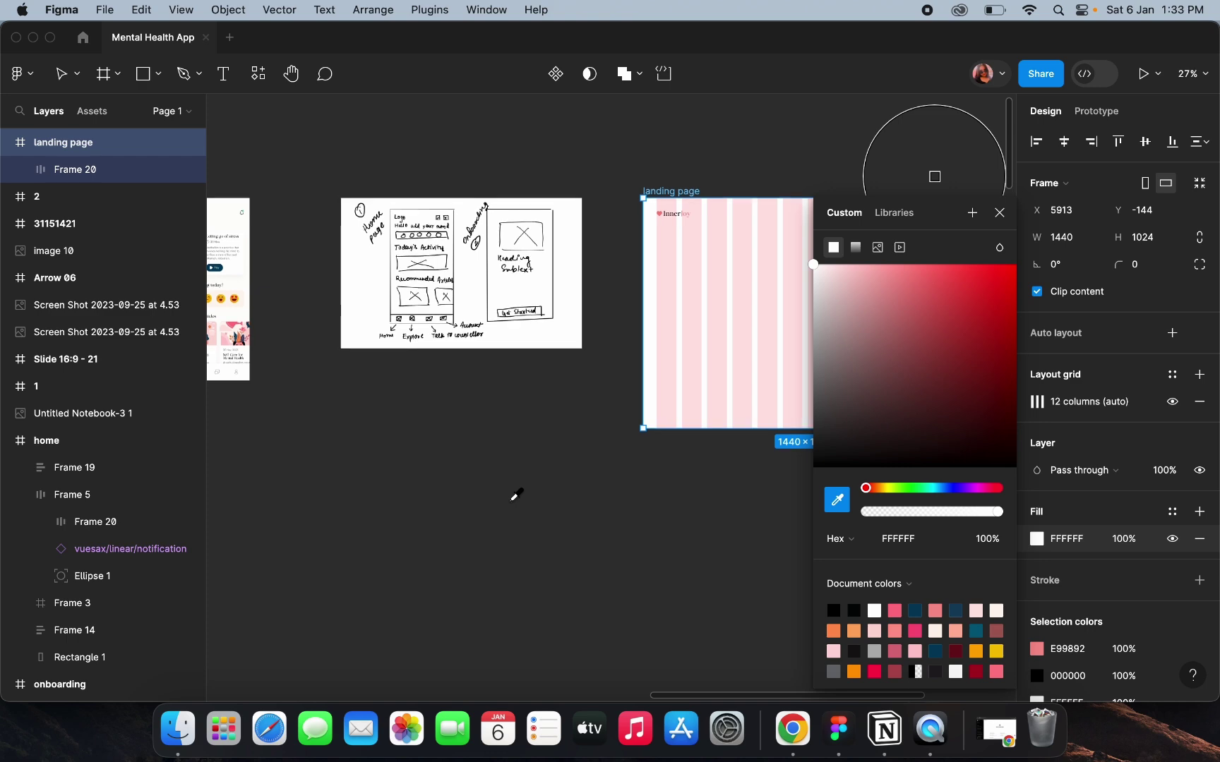
{"action": "scroll", "coordinate": [512, 494], "scroll_direction": "left", "scroll_amount": 5}
{"action": "scroll", "coordinate": [364, 338], "scroll_direction": "up", "scroll_amount": 5}
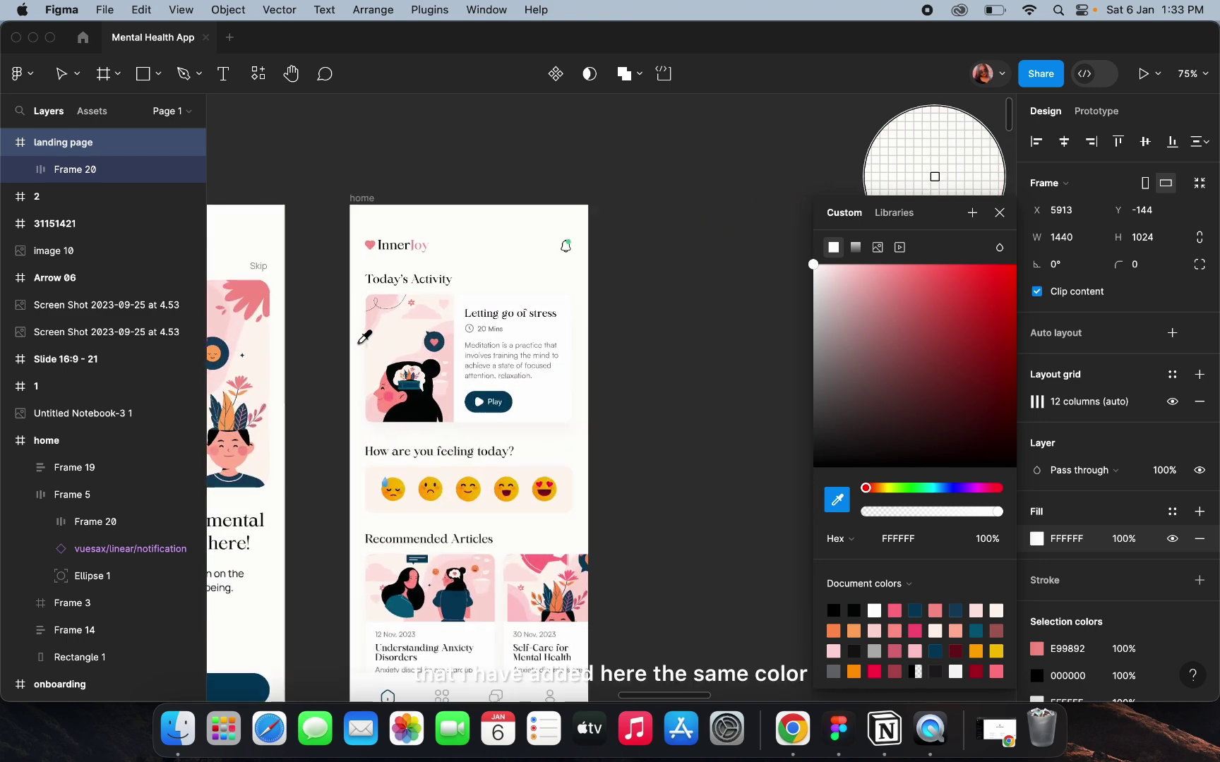
{"action": "left_click", "coordinate": [490, 255]}
{"action": "scroll", "coordinate": [492, 262], "scroll_direction": "down", "scroll_amount": 5}
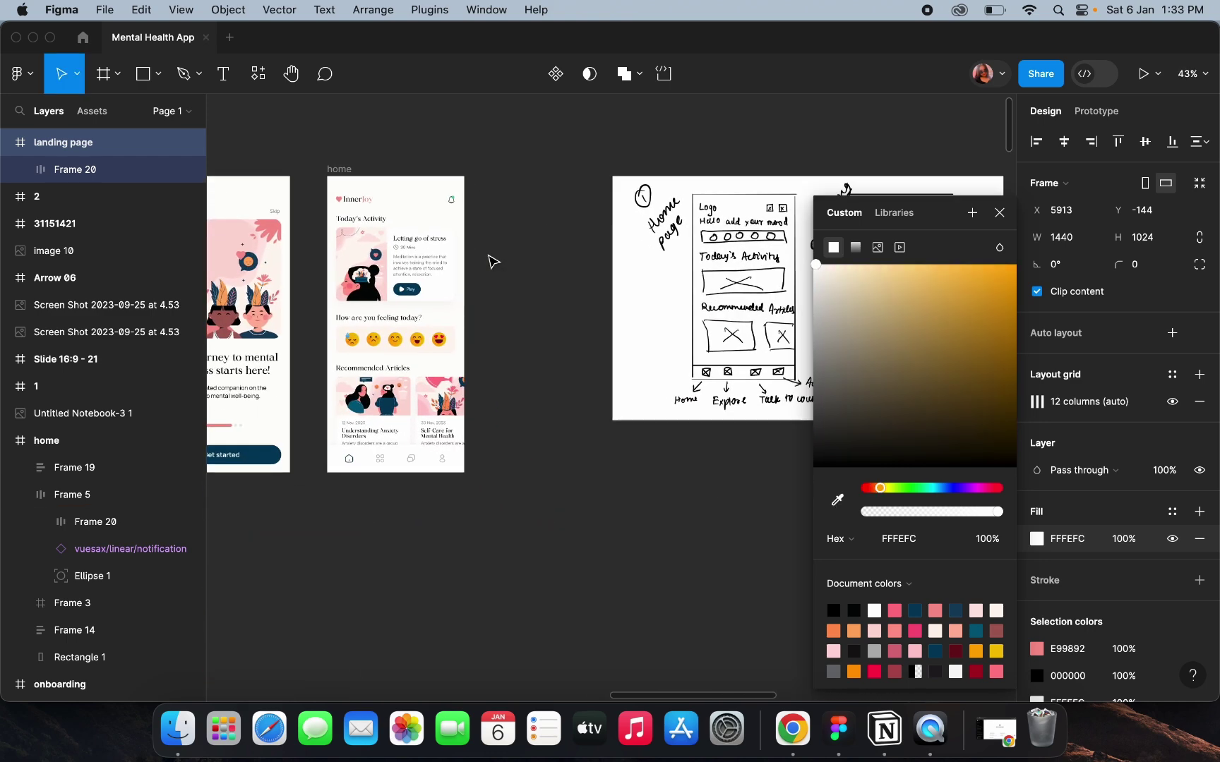
{"action": "scroll", "coordinate": [492, 262], "scroll_direction": "down", "scroll_amount": 2}
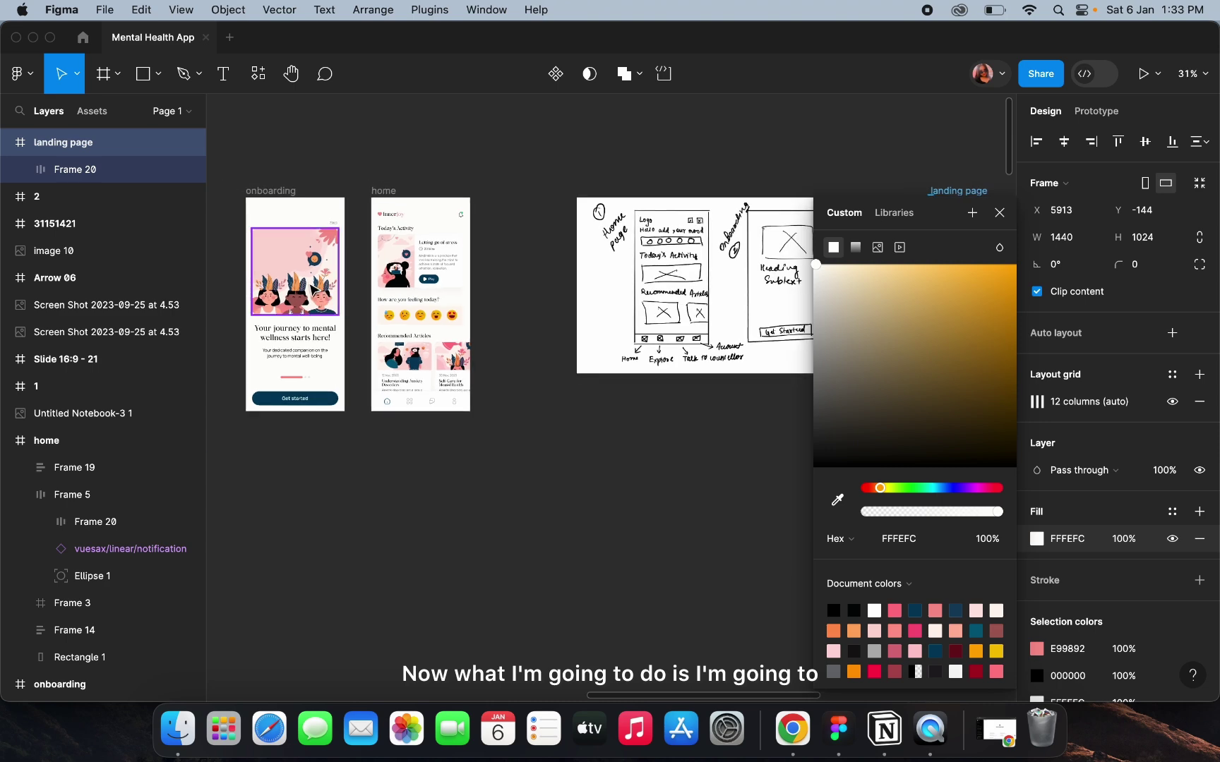
Move the three-person illustration from the onboarding screen into the landing page frame.
{"action": "double_click", "coordinate": [310, 292]}
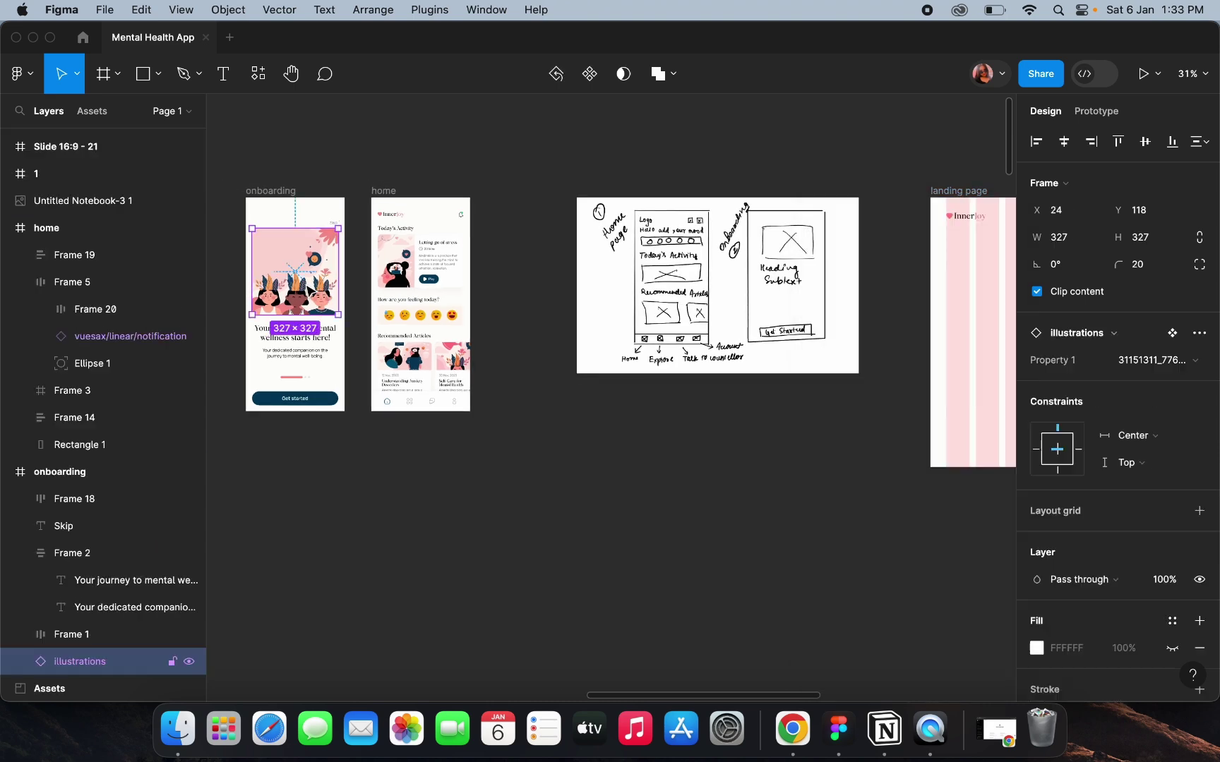
{"action": "left_click", "coordinate": [113, 646]}
{"action": "left_click", "coordinate": [293, 295]}
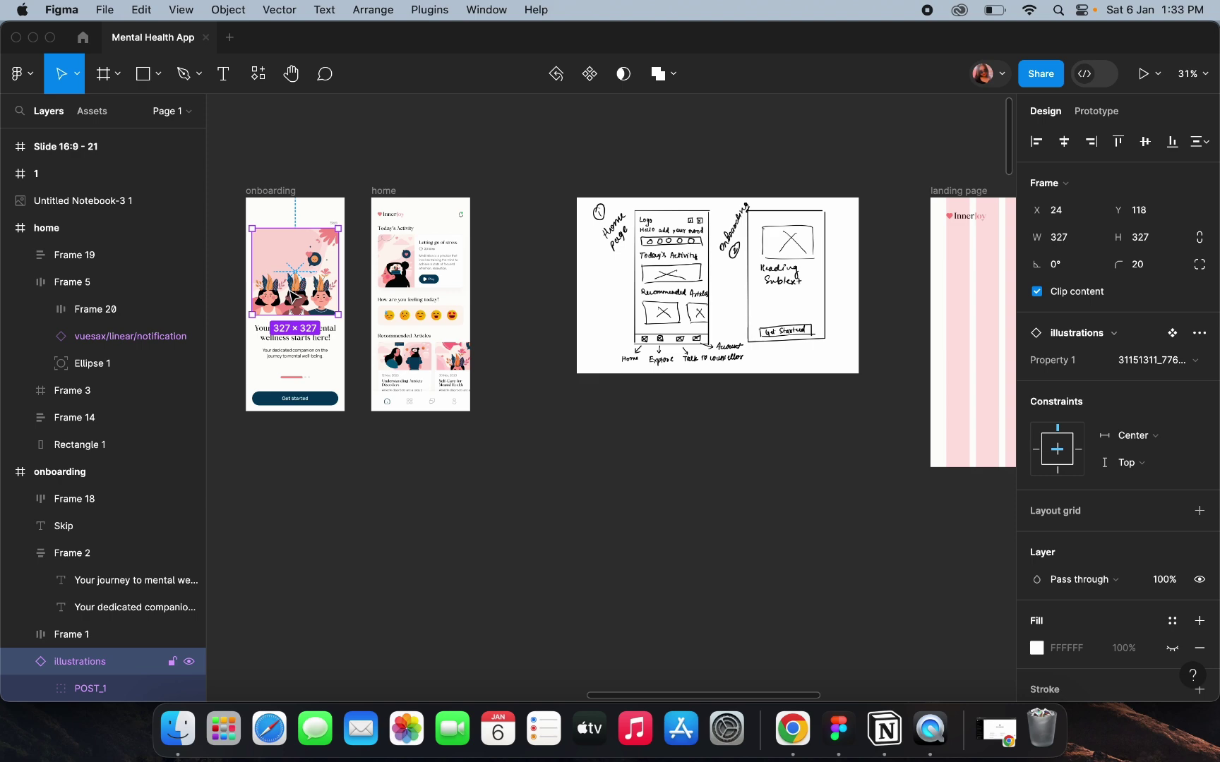
{"action": "left_click_drag", "start_coordinate": [293, 296], "coordinate": [834, 313]}
{"action": "scroll", "coordinate": [832, 313], "scroll_direction": "up", "scroll_amount": 5}
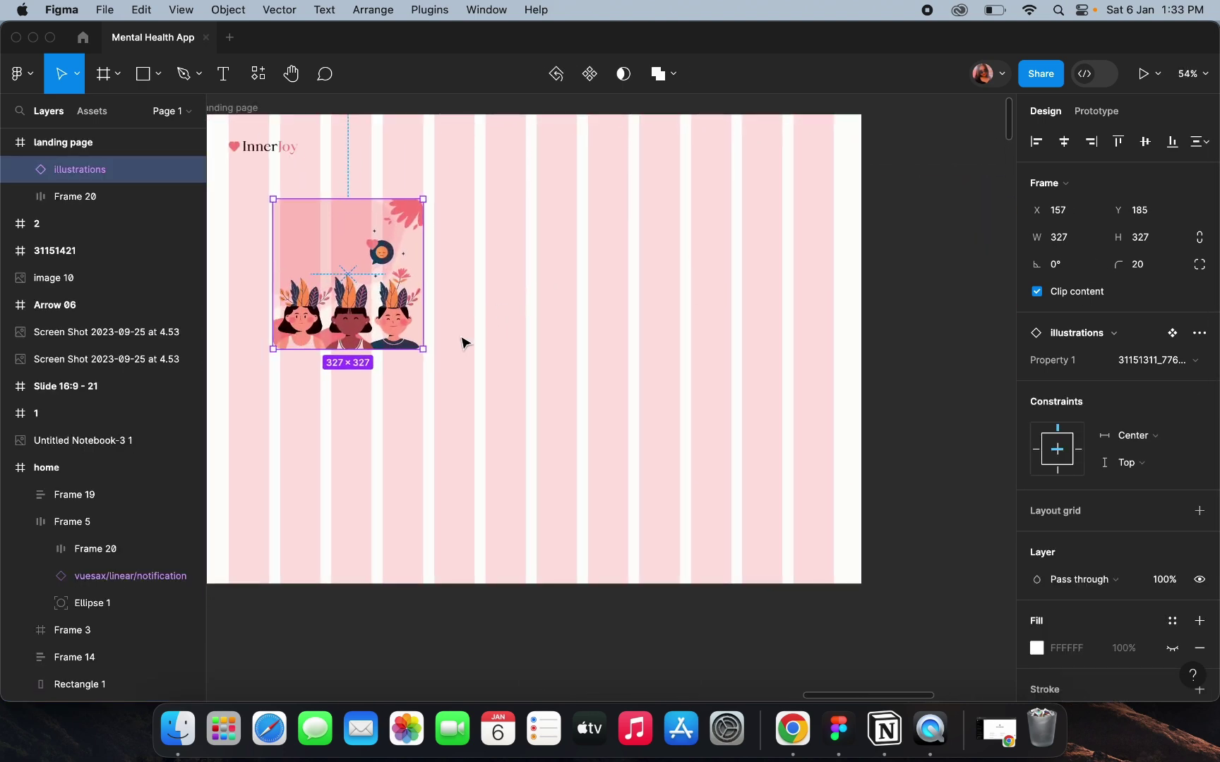
Scale the illustration to 563×563, place it on the right, and centre it vertically.
{"action": "key", "text": "k"}
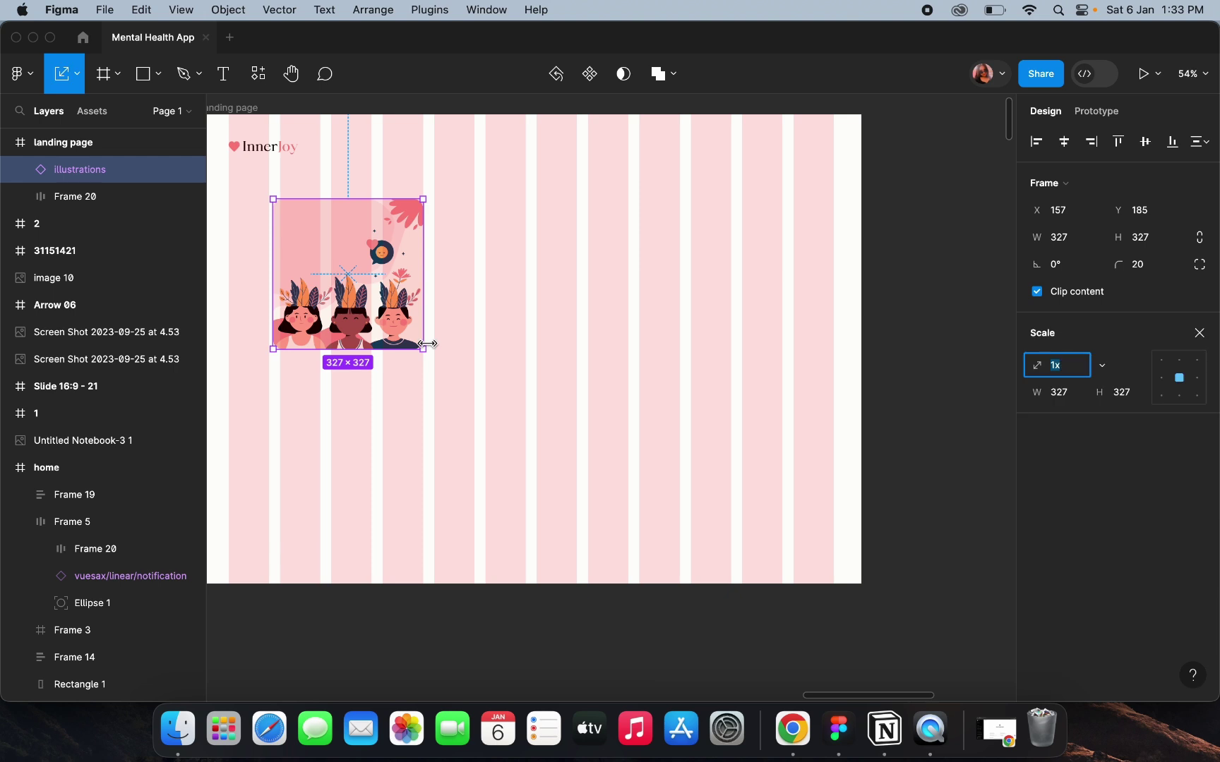
{"action": "left_click_drag", "start_coordinate": [424, 348], "coordinate": [533, 439]}
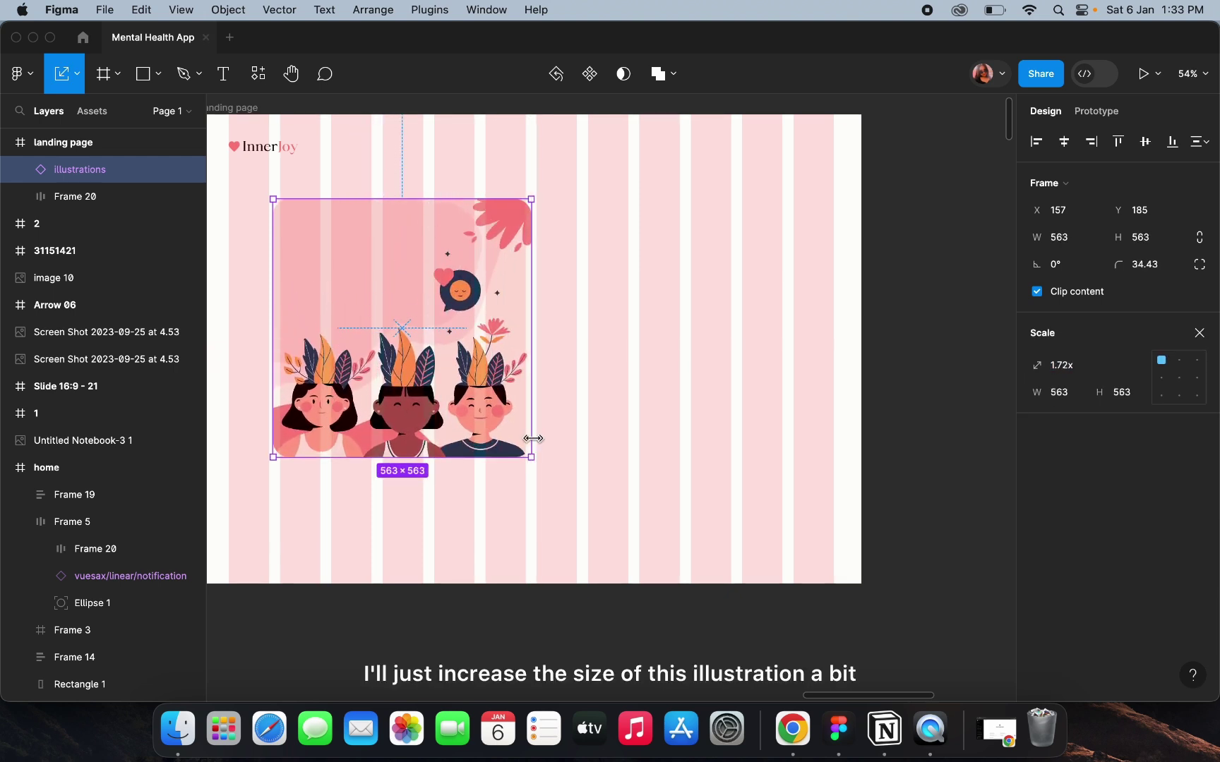
{"action": "left_click_drag", "start_coordinate": [463, 407], "coordinate": [759, 424]}
{"action": "scroll", "coordinate": [761, 424], "scroll_direction": "down", "scroll_amount": 2}
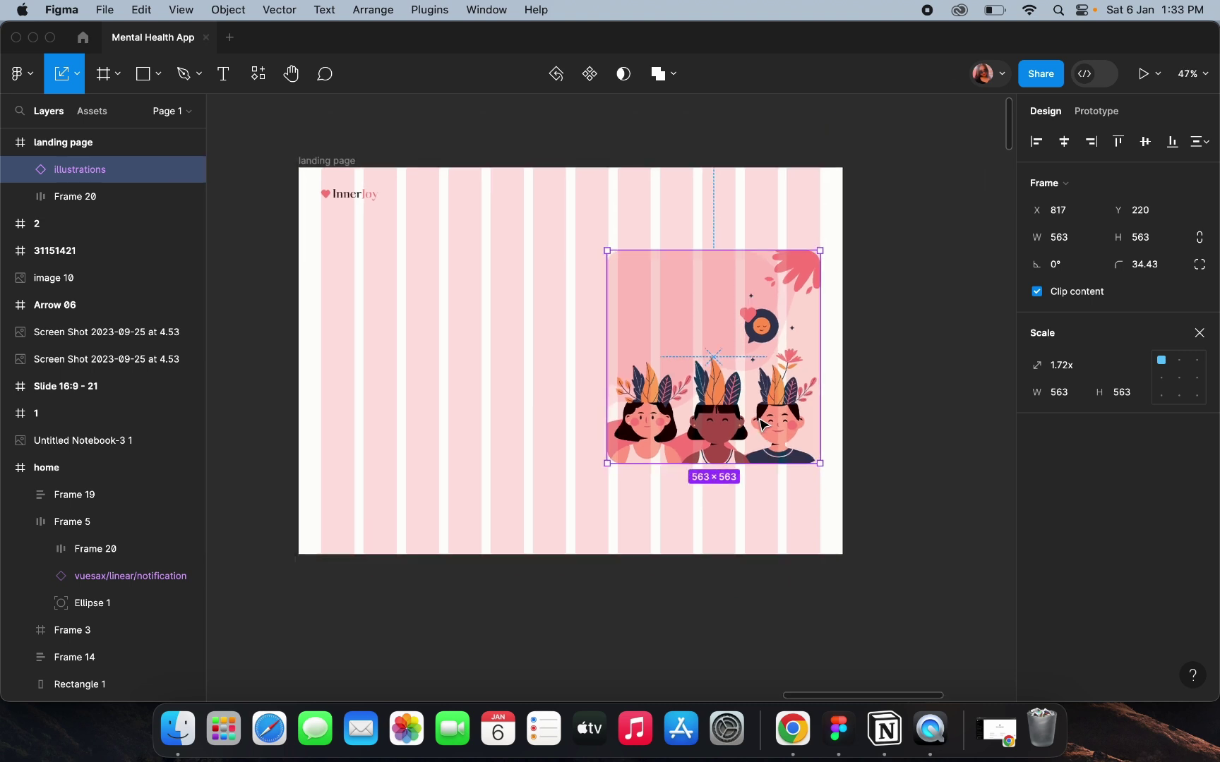
{"action": "scroll", "coordinate": [760, 424], "scroll_direction": "down", "scroll_amount": 2}
{"action": "left_click", "coordinate": [1144, 142]}
{"action": "scroll", "coordinate": [845, 273], "scroll_direction": "up", "scroll_amount": 4}
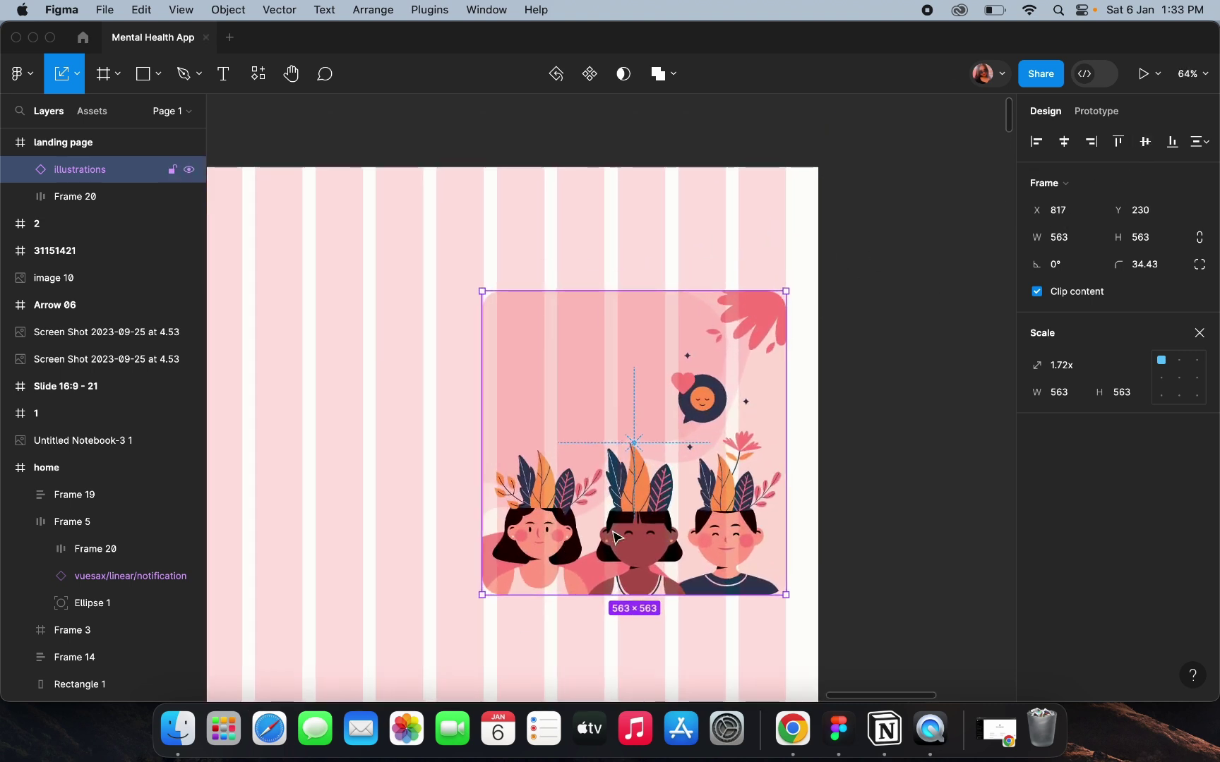
{"action": "double_click", "coordinate": [615, 538]}
{"action": "scroll", "coordinate": [611, 532], "scroll_direction": "down", "scroll_amount": 5}
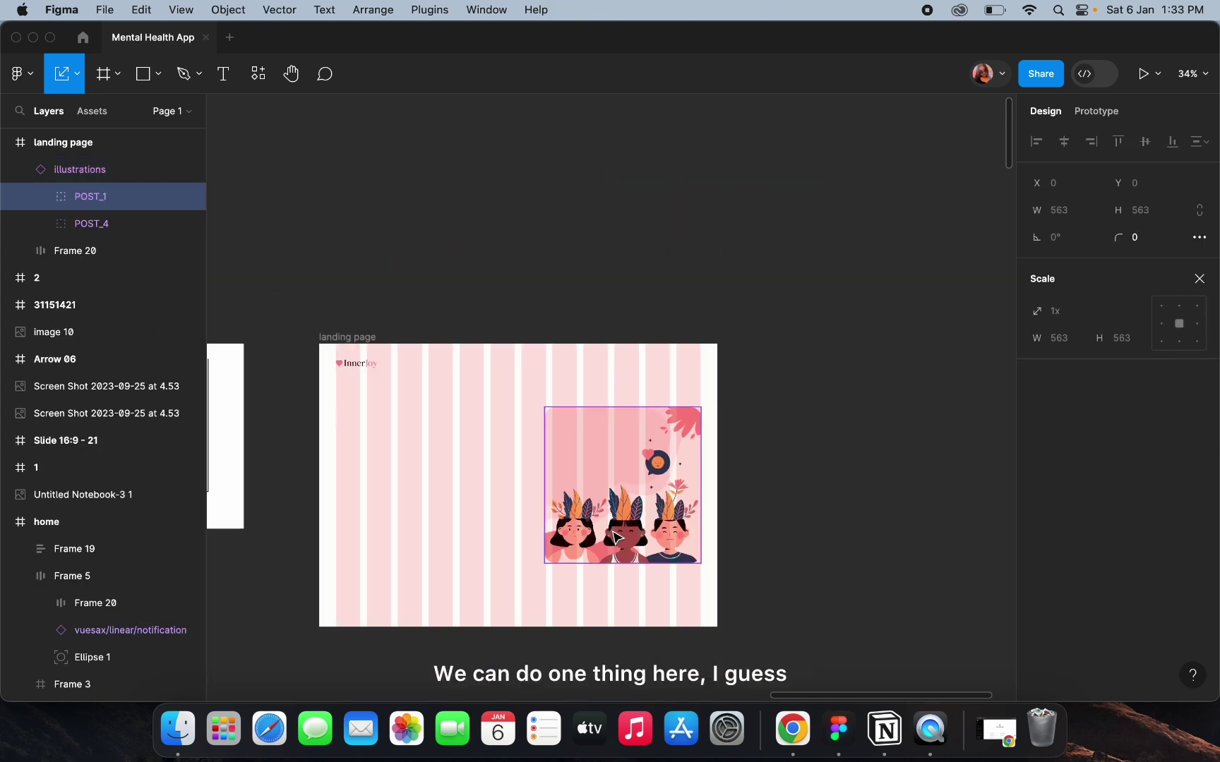
Enlarge the landing page illustration to 644×644 from its bottom-left corner.
{"action": "left_click", "coordinate": [513, 534]}
{"action": "scroll", "coordinate": [513, 534], "scroll_direction": "left", "scroll_amount": 6}
{"action": "scroll", "coordinate": [386, 459], "scroll_direction": "up", "scroll_amount": 6}
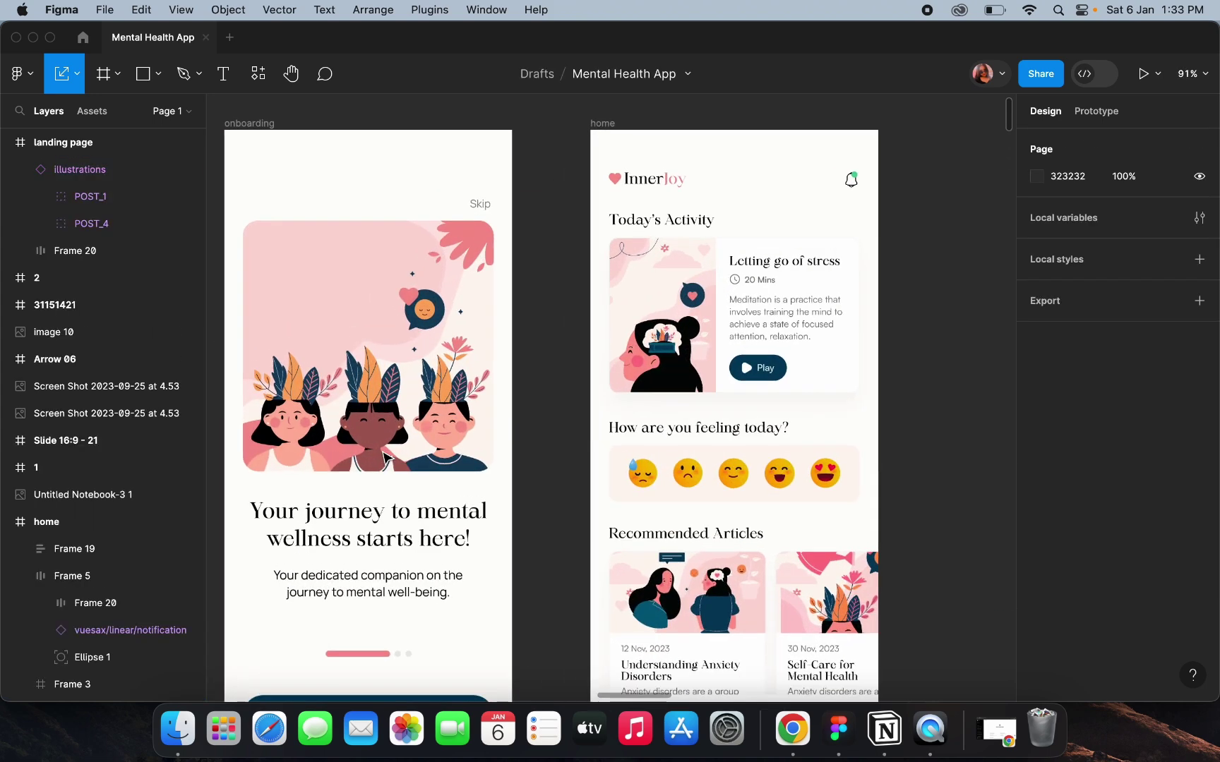
{"action": "scroll", "coordinate": [387, 459], "scroll_direction": "down", "scroll_amount": 5}
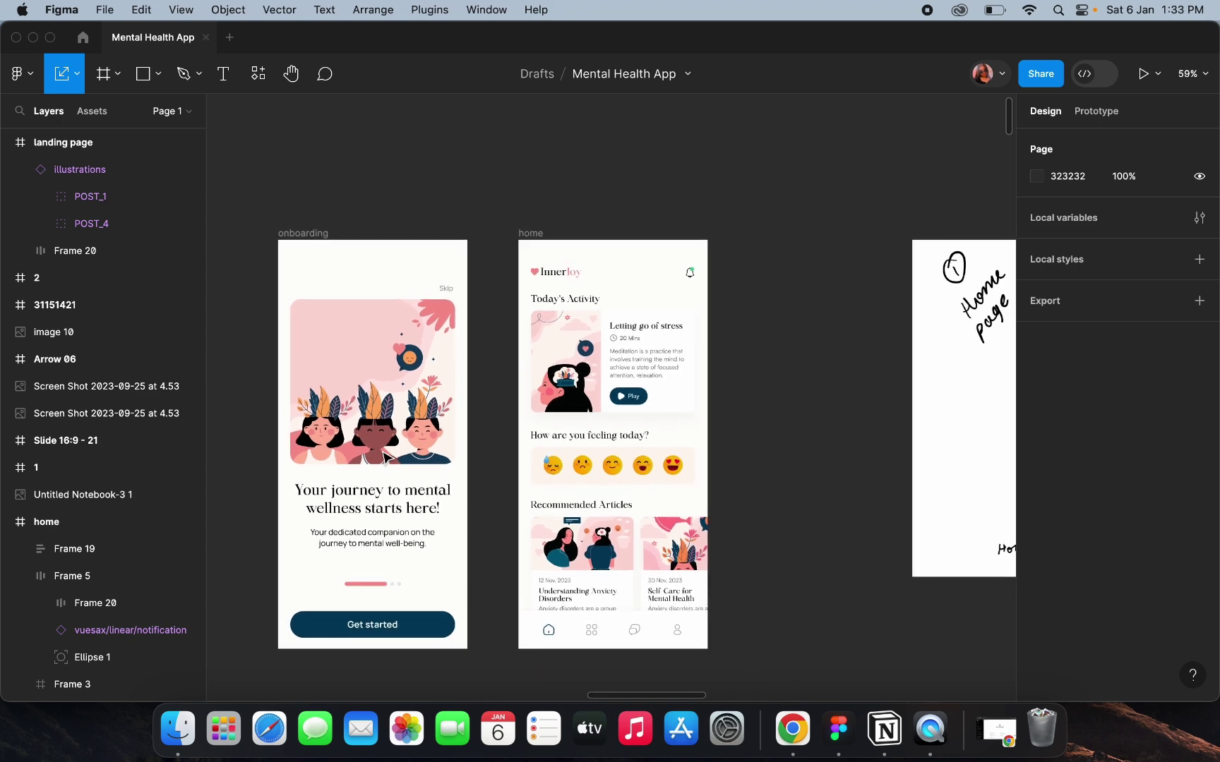
{"action": "scroll", "coordinate": [387, 459], "scroll_direction": "down", "scroll_amount": 5}
{"action": "scroll", "coordinate": [655, 426], "scroll_direction": "right", "scroll_amount": 6}
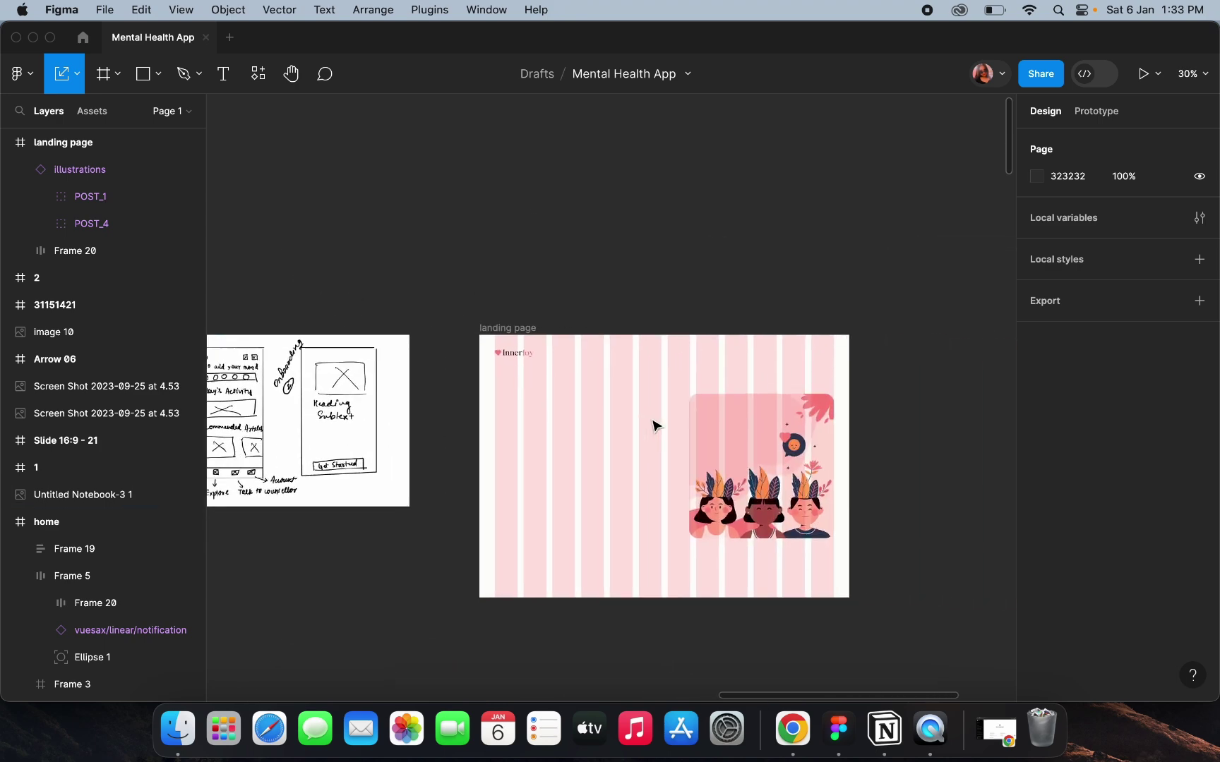
{"action": "scroll", "coordinate": [655, 426], "scroll_direction": "up", "scroll_amount": 3}
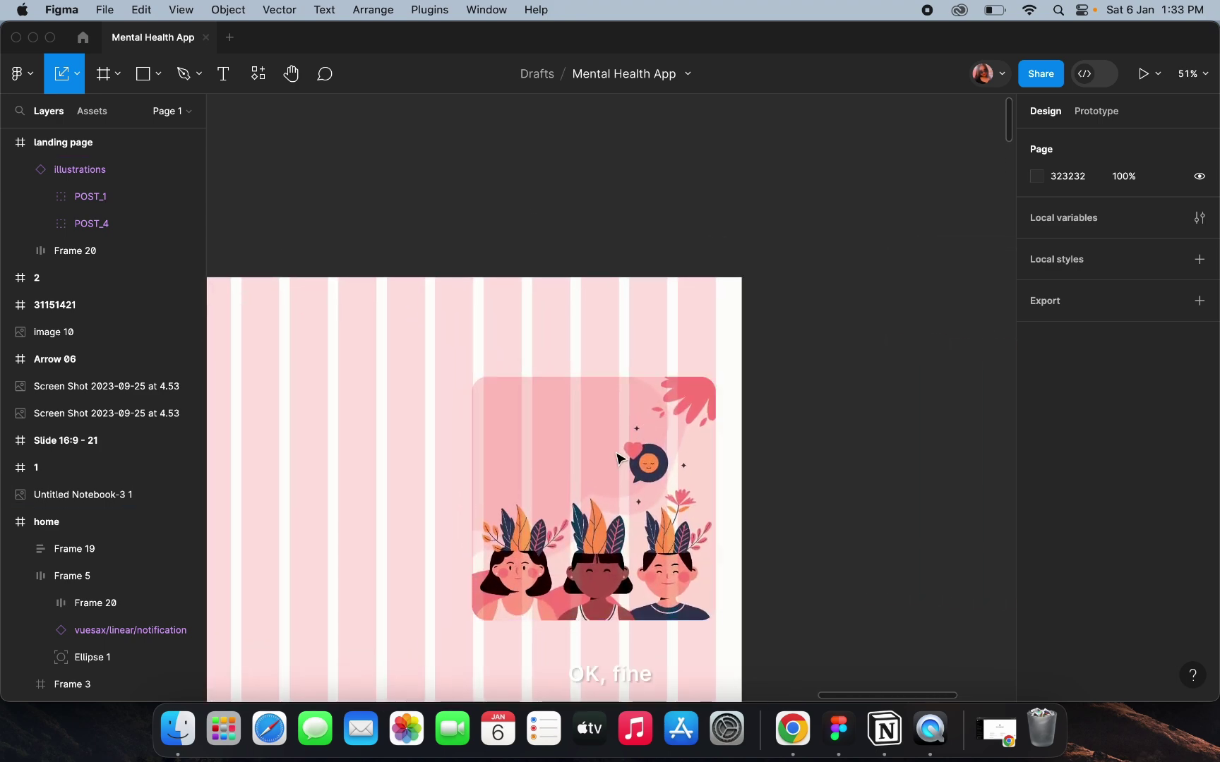
{"action": "scroll", "coordinate": [616, 459], "scroll_direction": "down", "scroll_amount": 3}
{"action": "scroll", "coordinate": [616, 459], "scroll_direction": "left", "scroll_amount": 2}
{"action": "left_click", "coordinate": [528, 516]}
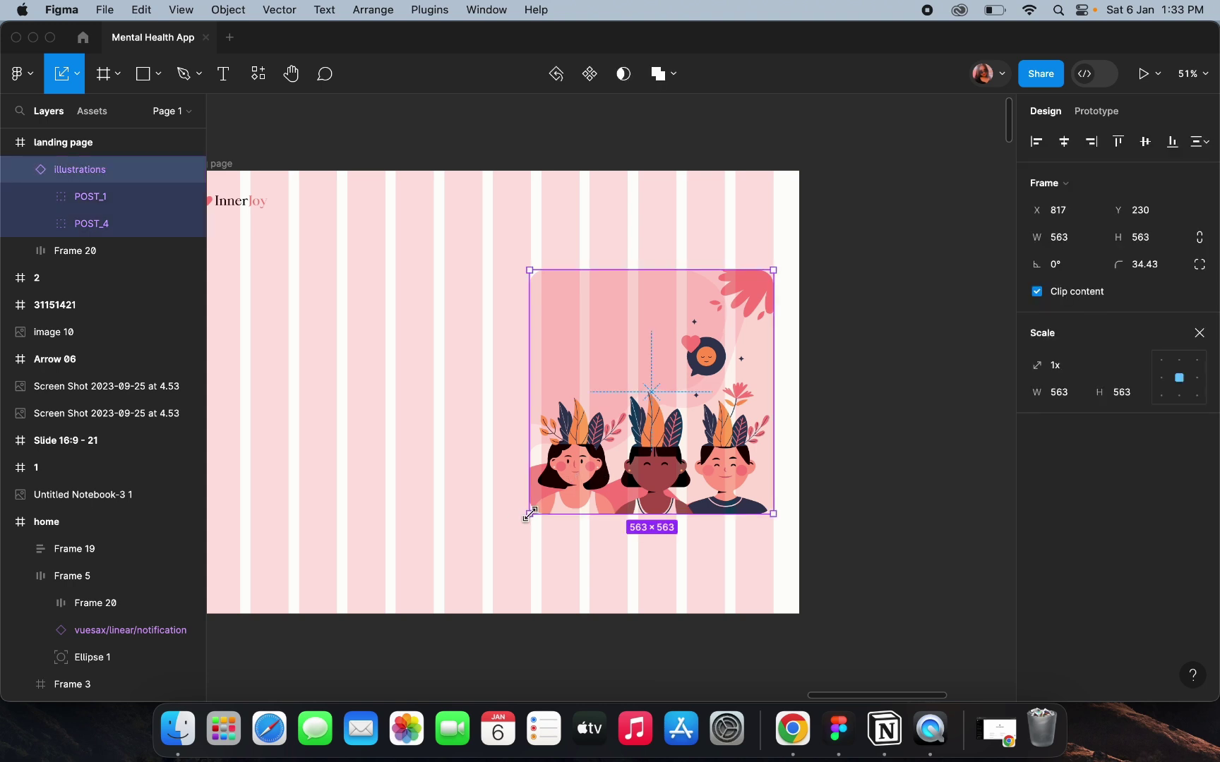
{"action": "left_click_drag", "start_coordinate": [529, 515], "coordinate": [499, 549]}
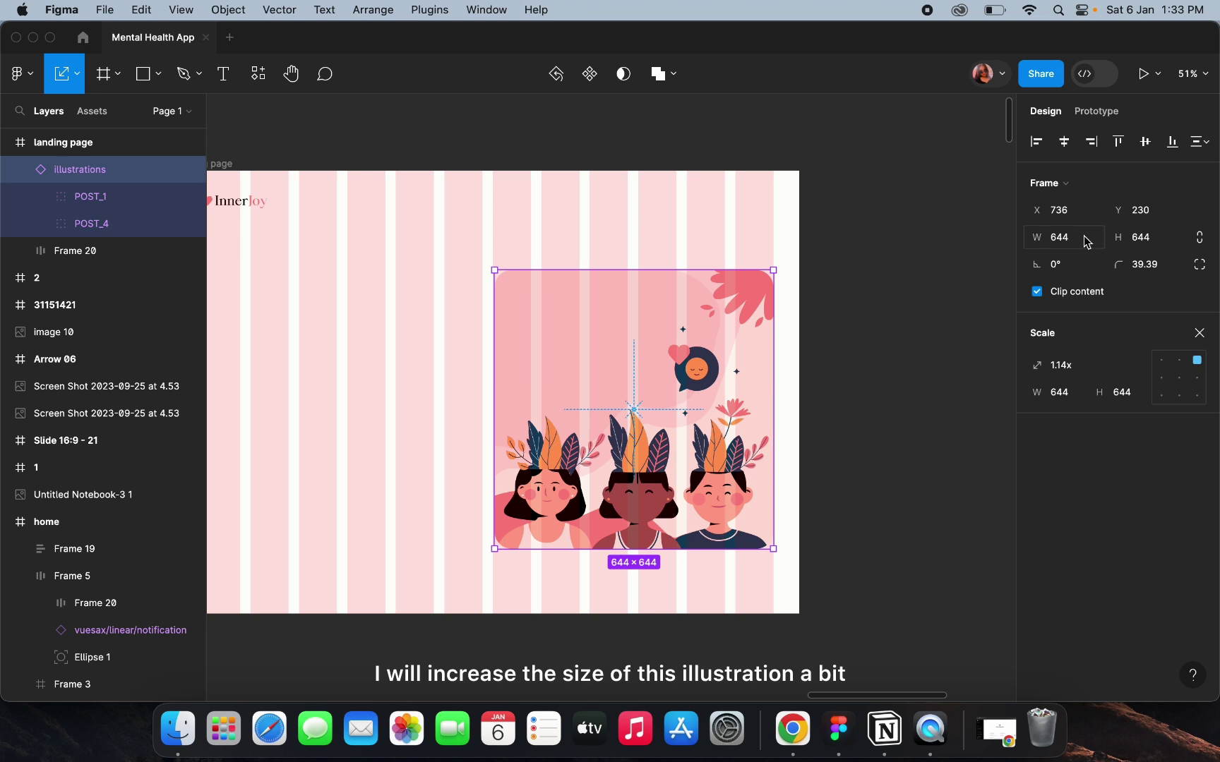
Give the illustration a corner radius of 24.
{"action": "left_click", "coordinate": [1144, 265]}
{"action": "type", "text": "24"}
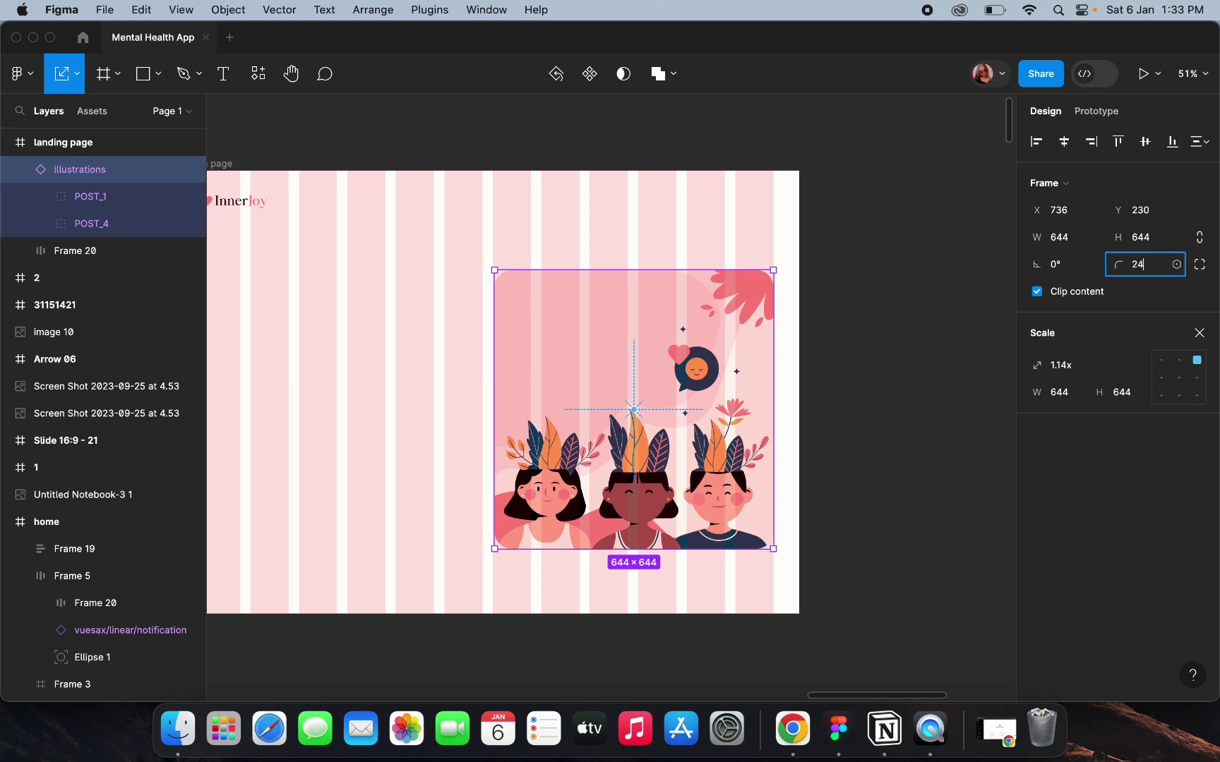
{"action": "left_click", "coordinate": [882, 344]}
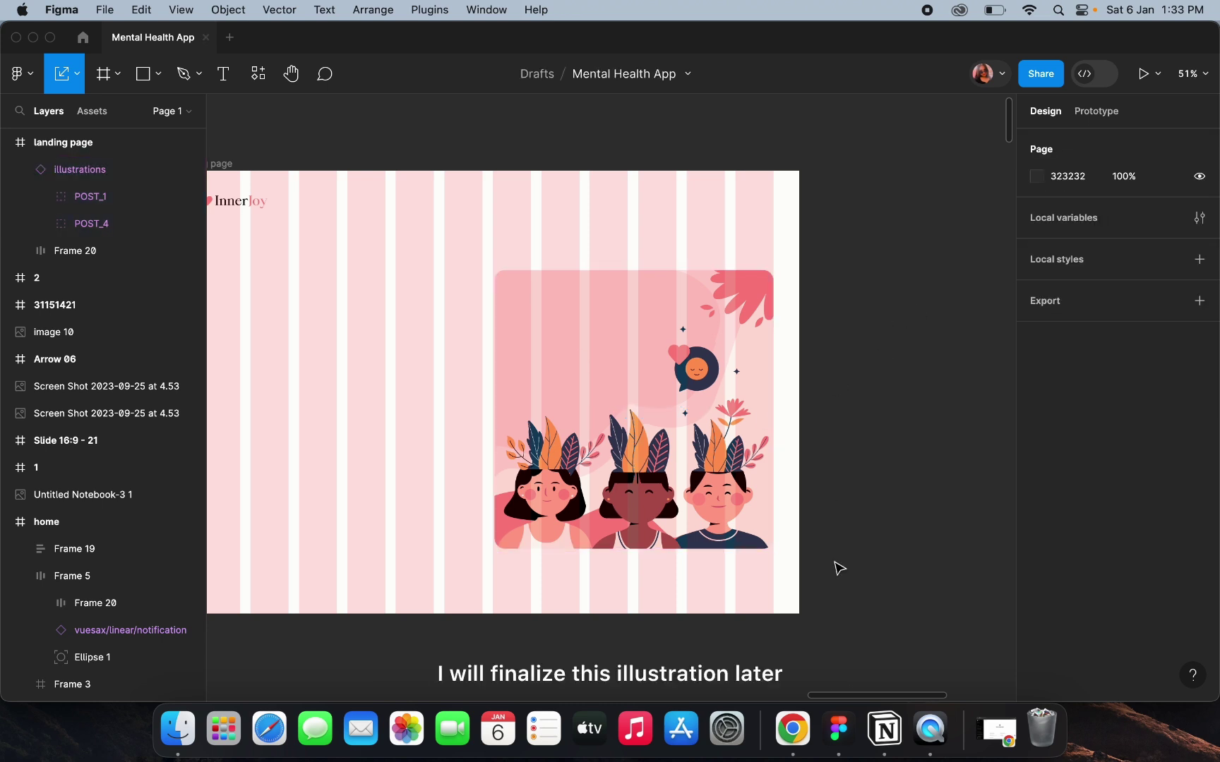
{"action": "scroll", "coordinate": [836, 569], "scroll_direction": "down", "scroll_amount": 2}
{"action": "scroll", "coordinate": [496, 441], "scroll_direction": "up", "scroll_amount": 3}
{"action": "left_click", "coordinate": [856, 376]}
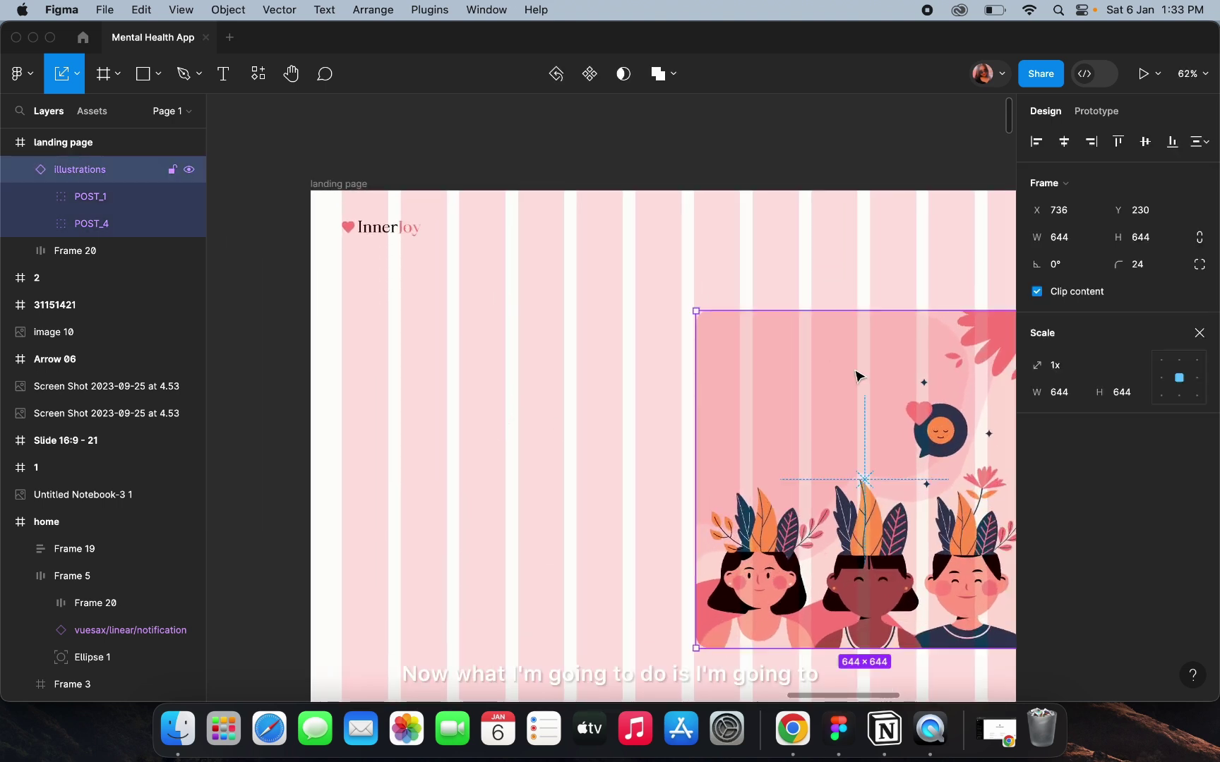
{"action": "scroll", "coordinate": [856, 376], "scroll_direction": "down", "scroll_amount": 2}
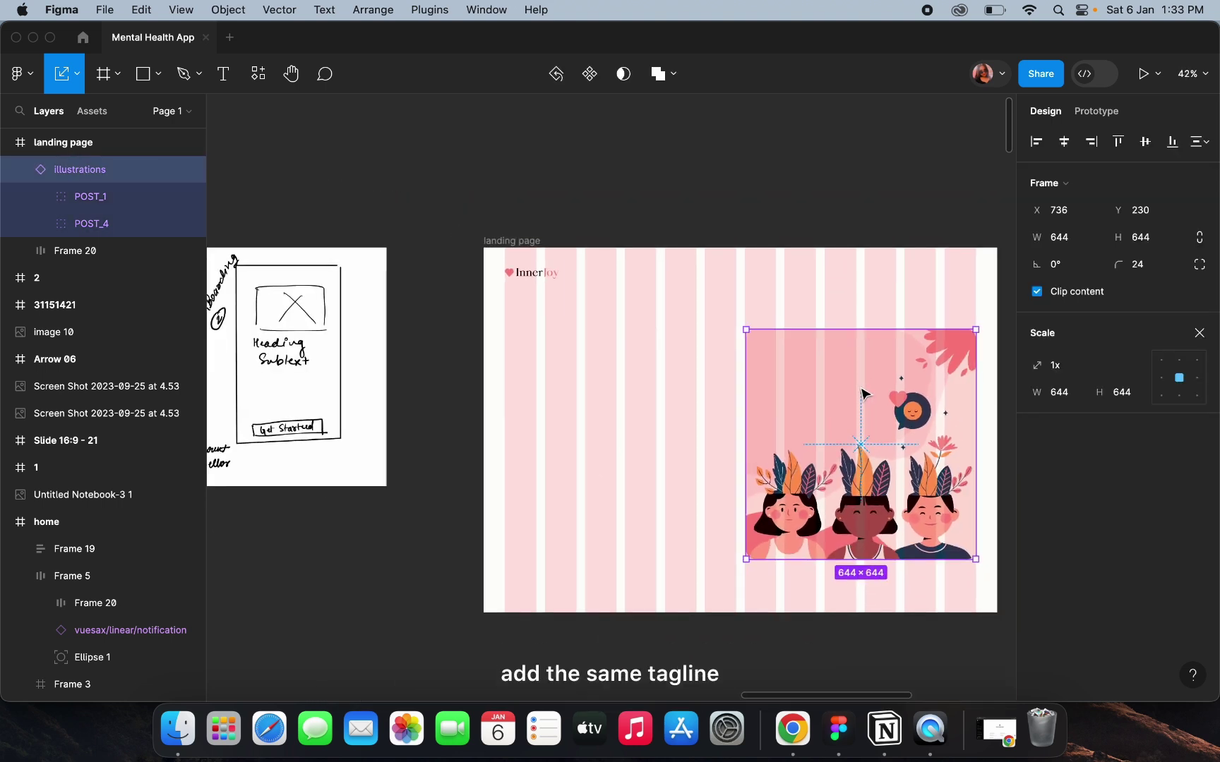
Copy the onboarding headline-and-subtitle group into the landing page at X 161, Y 353.
{"action": "left_click_drag", "start_coordinate": [863, 397], "coordinate": [863, 392]}
{"action": "left_click", "coordinate": [663, 418]}
{"action": "scroll", "coordinate": [663, 418], "scroll_direction": "left", "scroll_amount": 15}
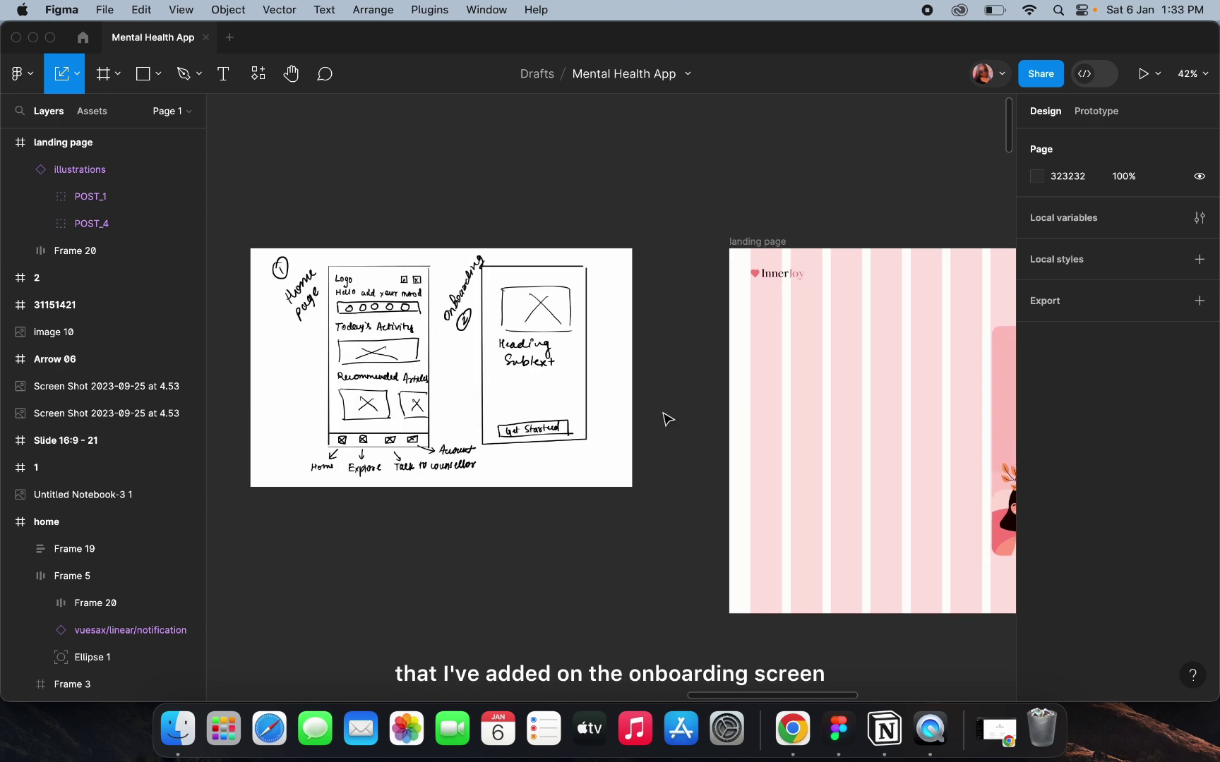
{"action": "left_click", "coordinate": [492, 444]}
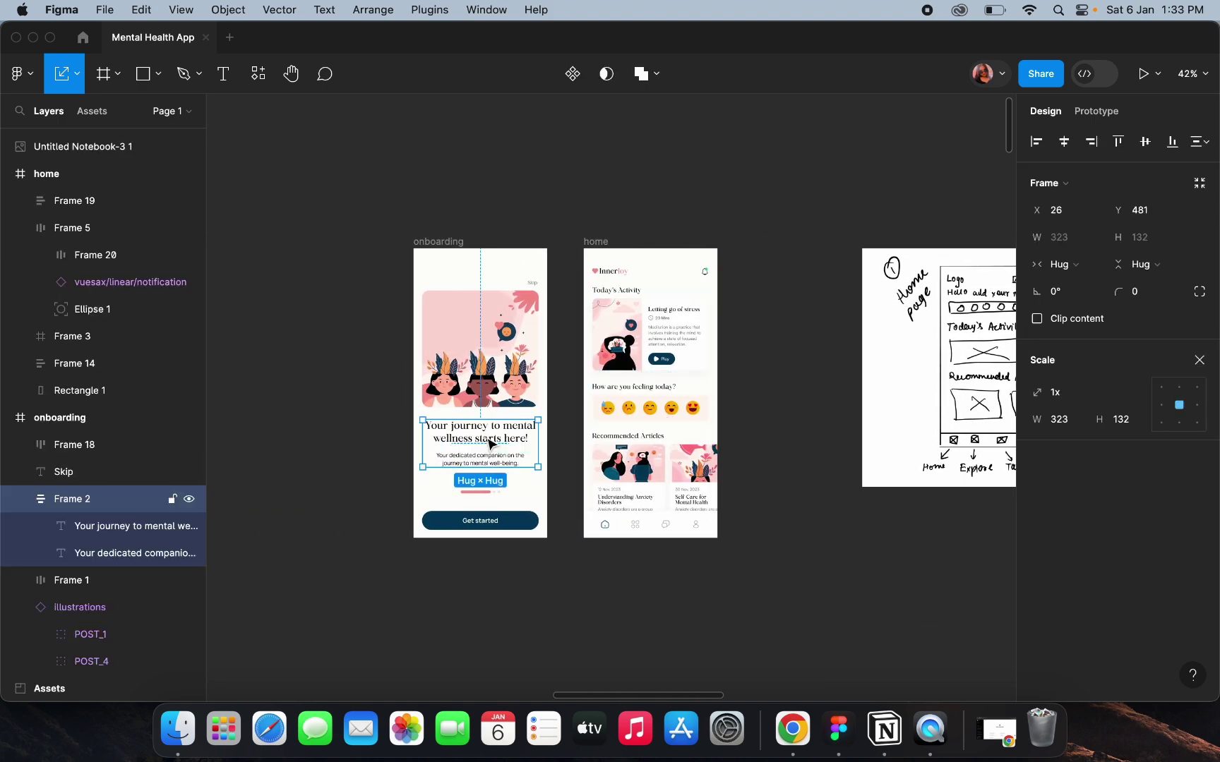
{"action": "left_click_drag", "start_coordinate": [492, 444], "coordinate": [908, 398]}
{"action": "scroll", "coordinate": [908, 398], "scroll_direction": "up", "scroll_amount": 5}
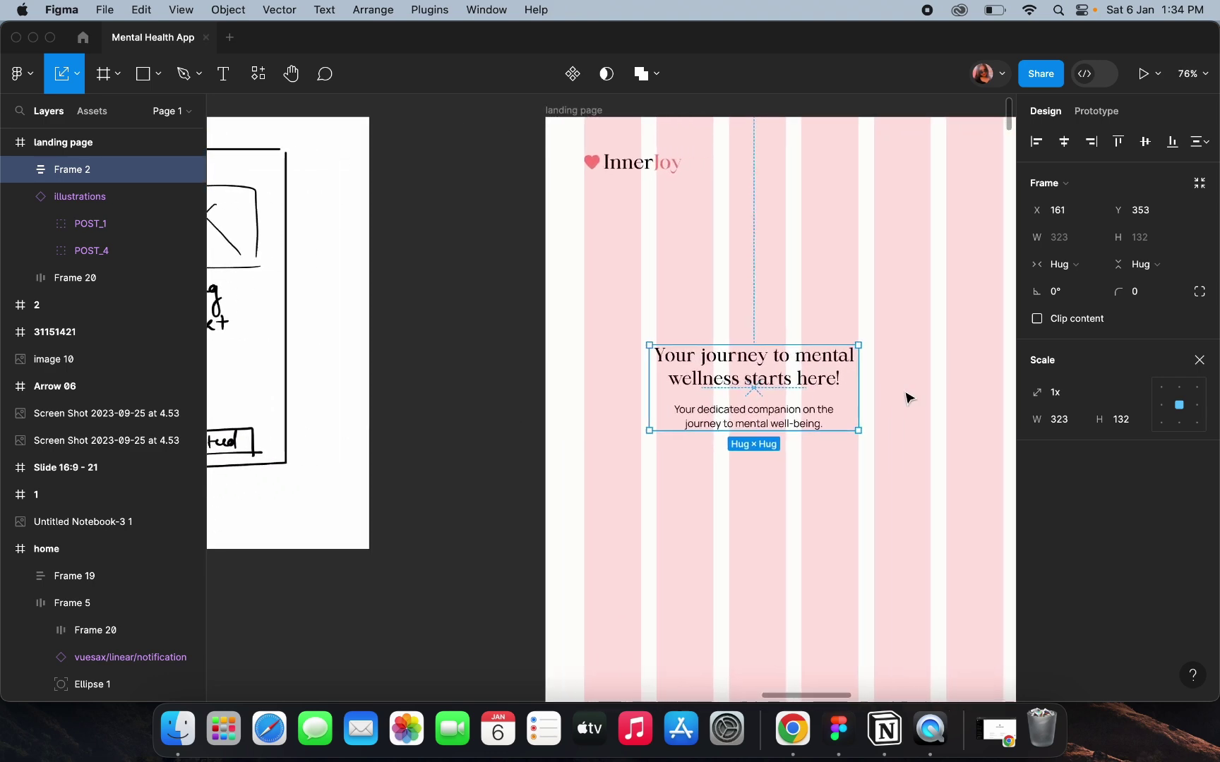
Left-align the 28 px 'Your journey to mental wellness starts here!' headline inside the hero group.
{"action": "double_click", "coordinate": [805, 388]}
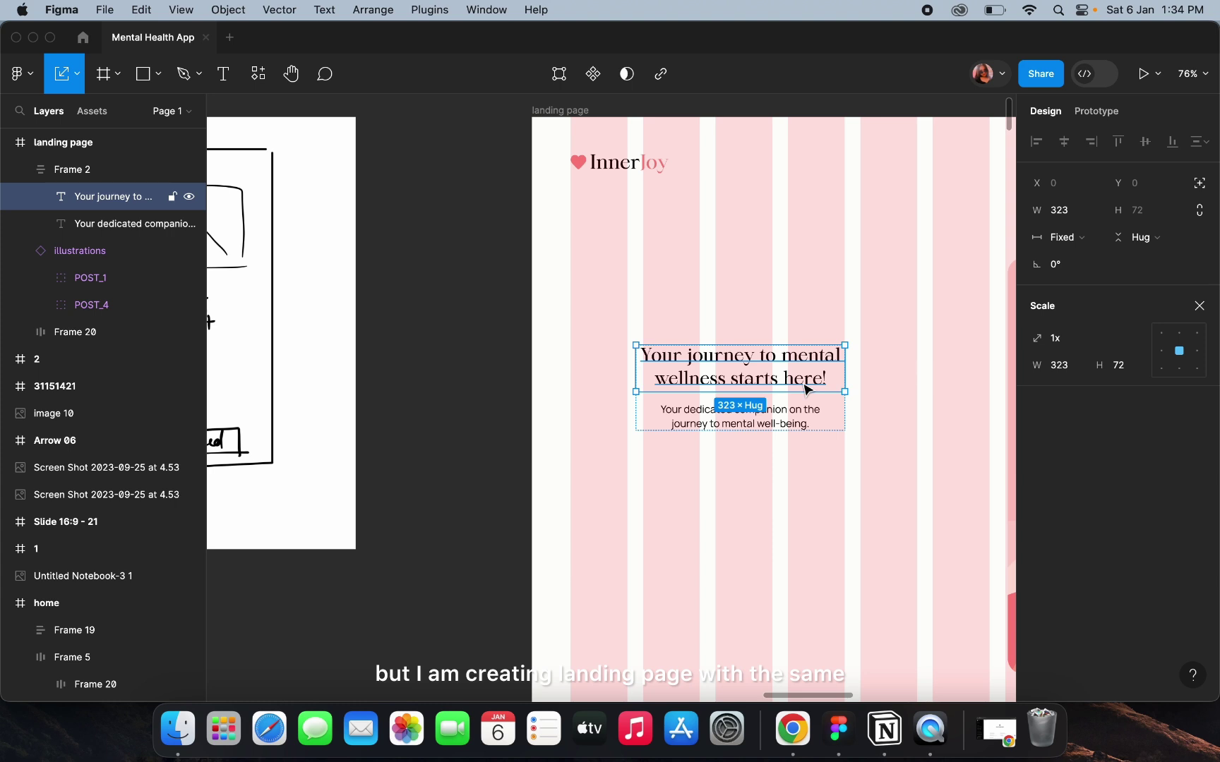
{"action": "left_click", "coordinate": [1200, 307]}
{"action": "scroll", "coordinate": [849, 395], "scroll_direction": "right", "scroll_amount": 5}
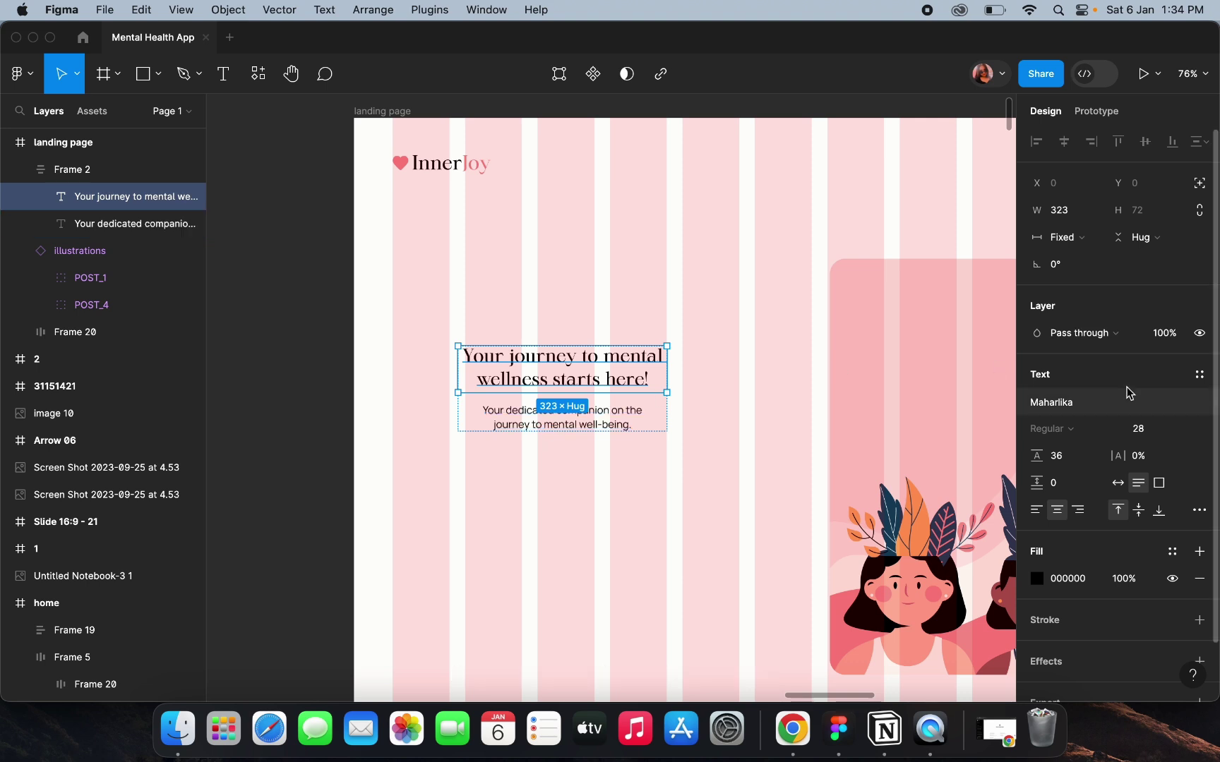
{"action": "left_click", "coordinate": [1137, 432]}
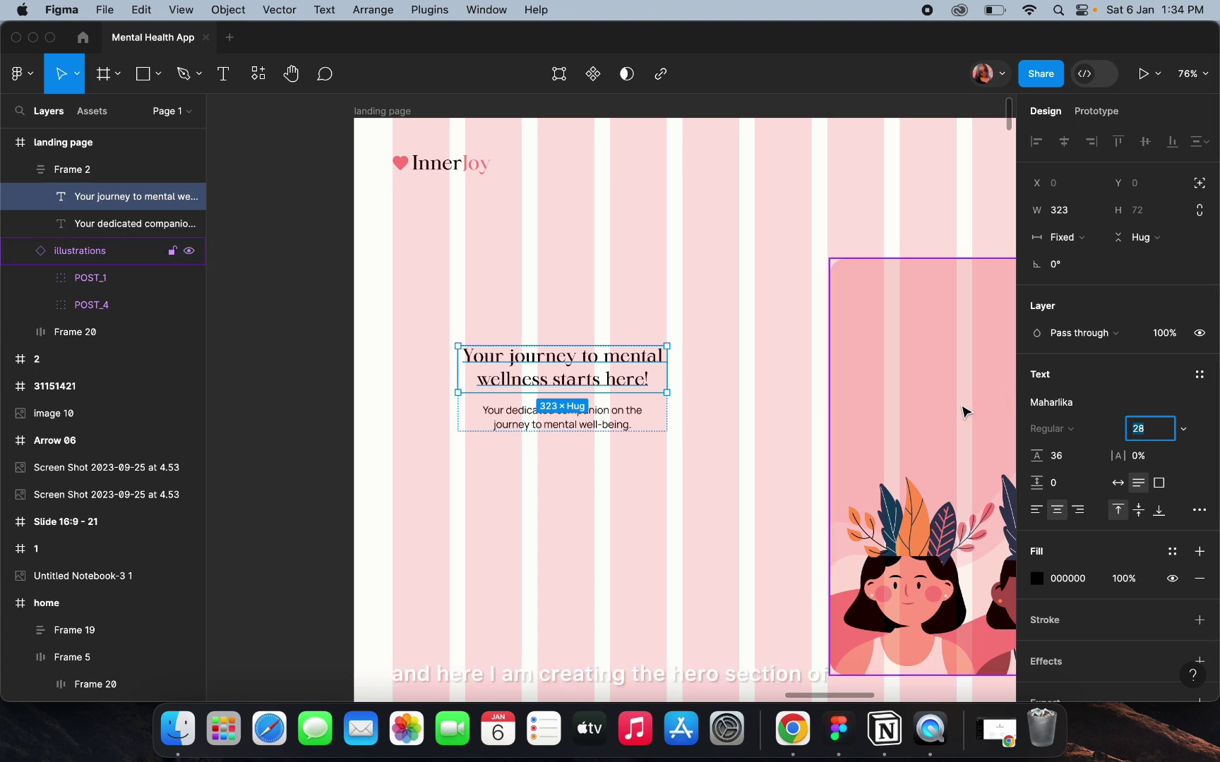
{"action": "scroll", "coordinate": [761, 393], "scroll_direction": "down", "scroll_amount": 5}
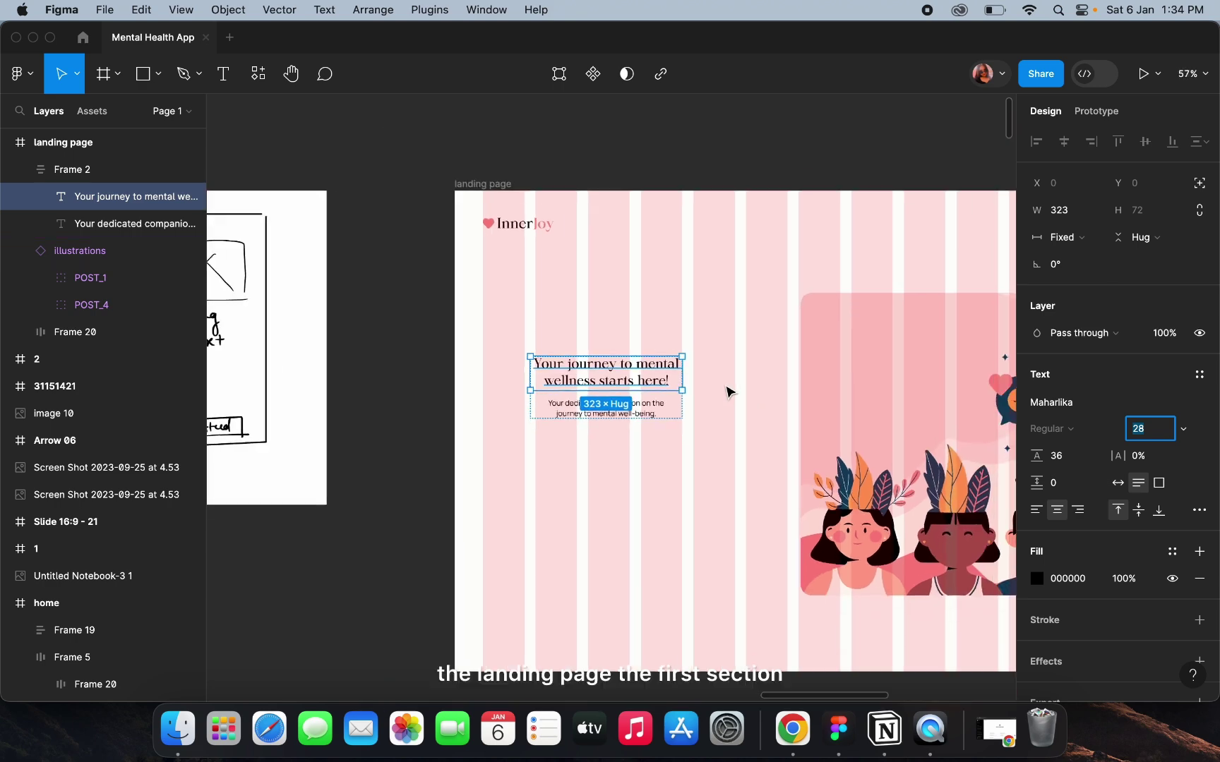
{"action": "left_click", "coordinate": [275, 172]}
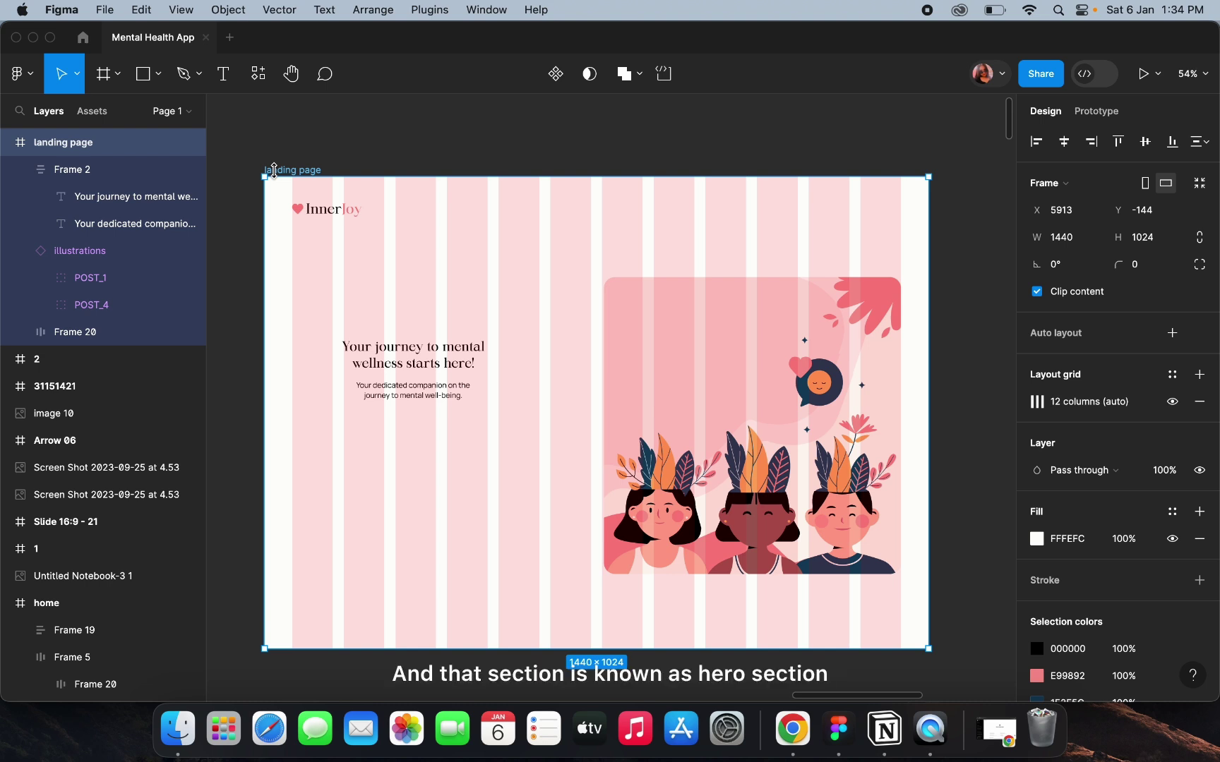
{"action": "left_click", "coordinate": [406, 362]}
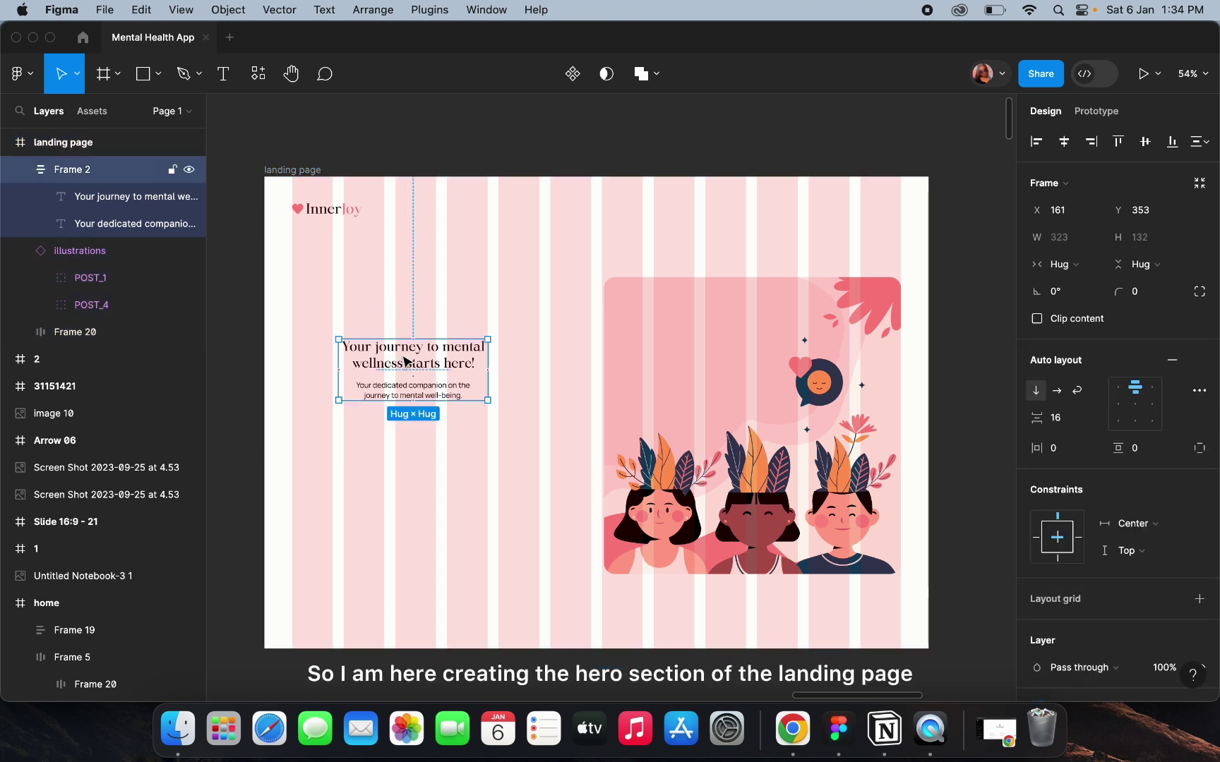
{"action": "double_click", "coordinate": [406, 362]}
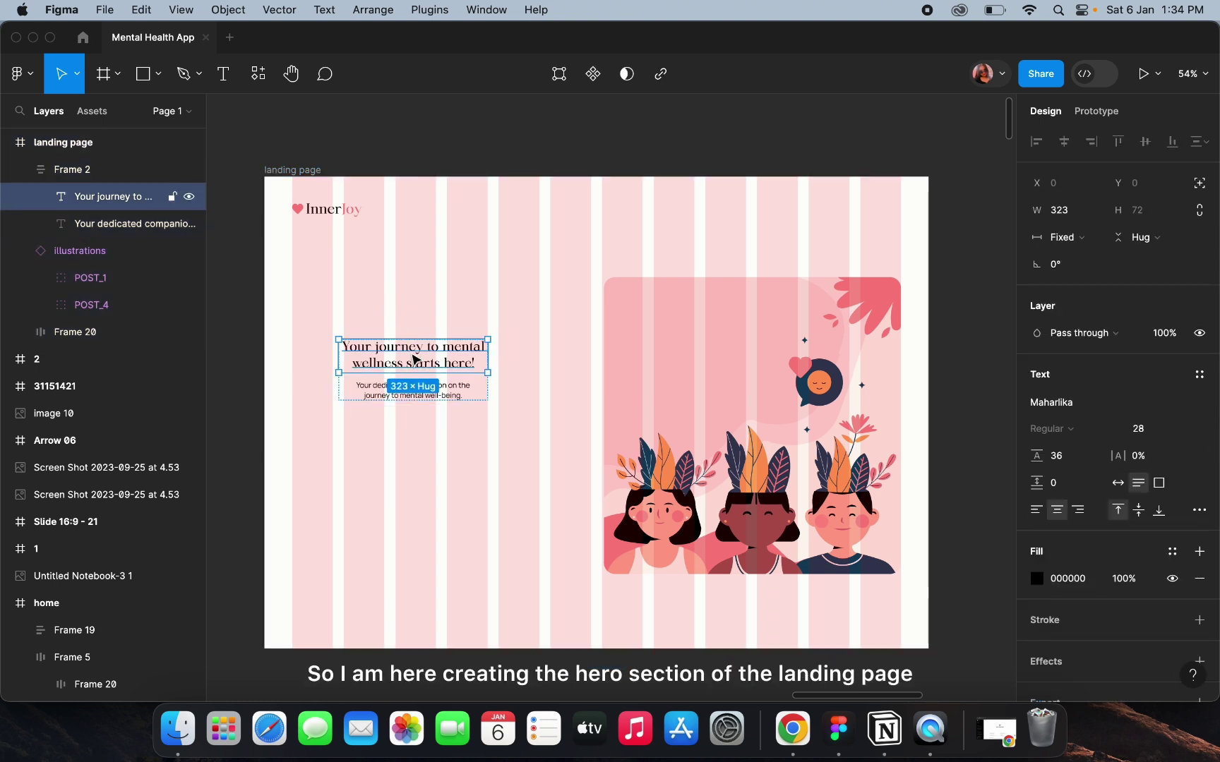
{"action": "left_click", "coordinate": [1037, 513]}
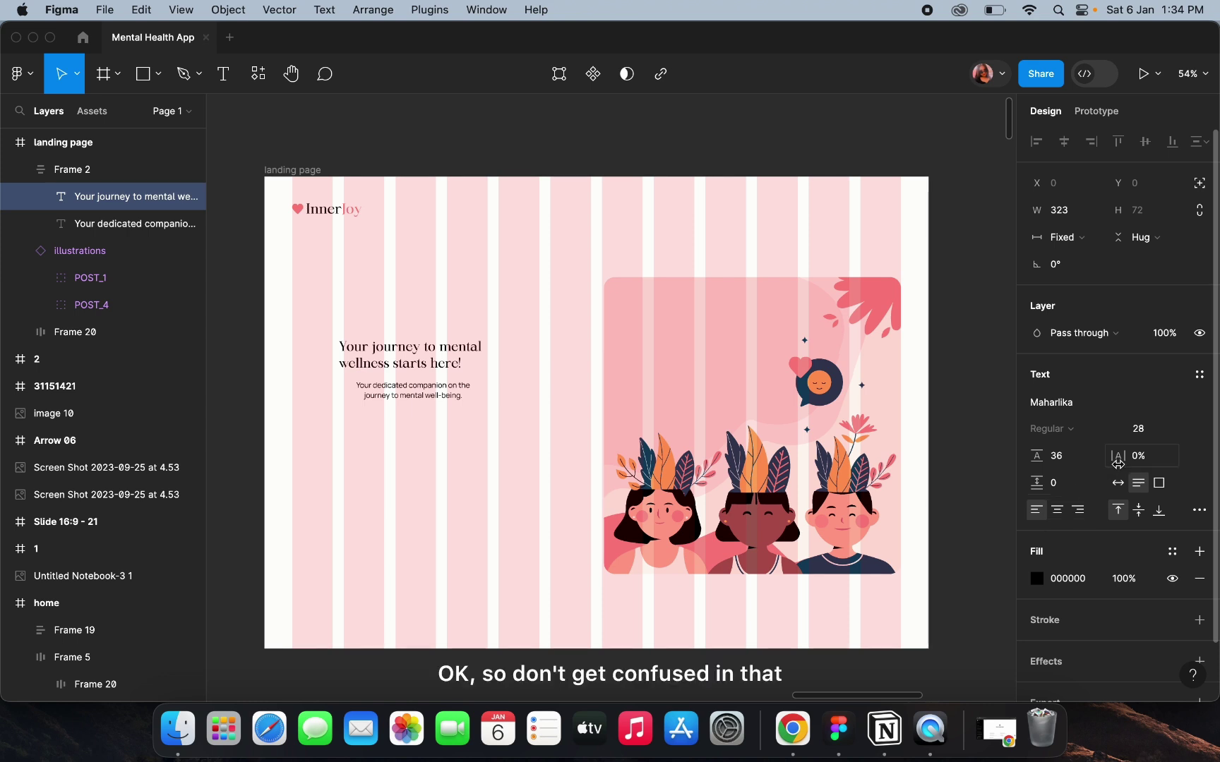
Set the headline to font size 67 with Auto line height and widen it to three lines.
{"action": "left_click", "coordinate": [1144, 438]}
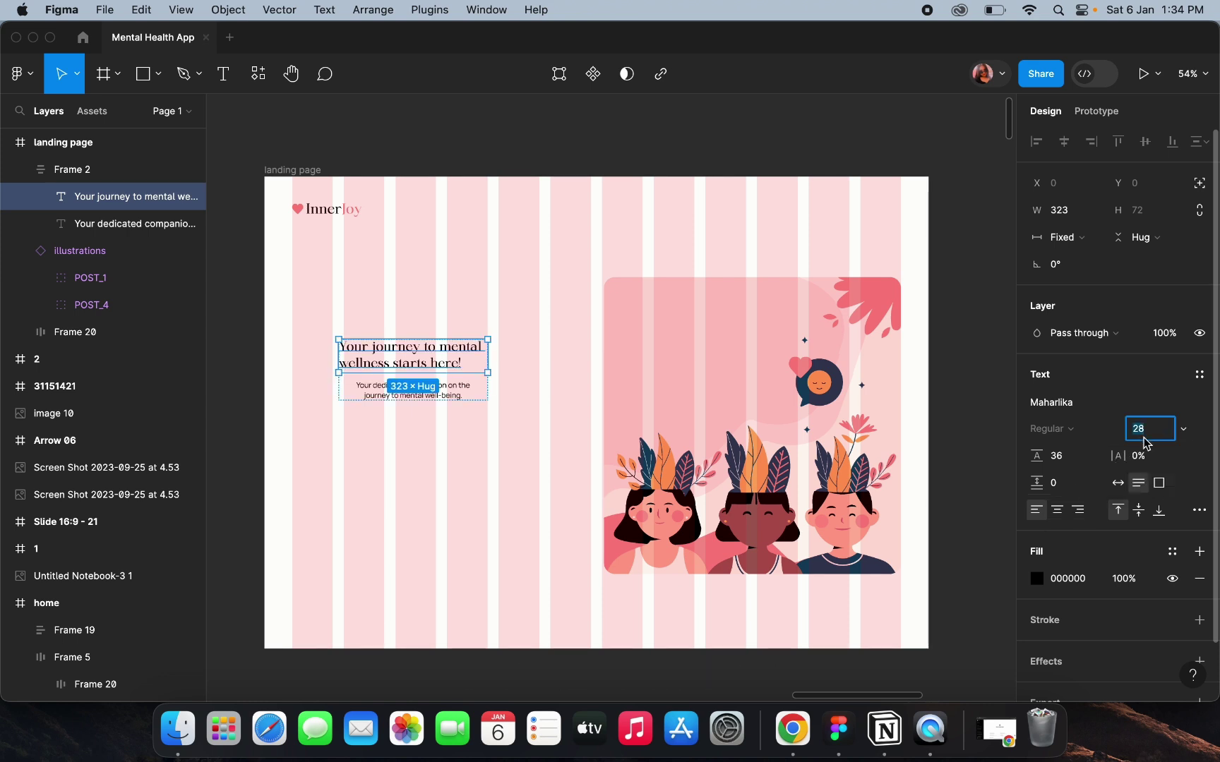
{"action": "type", "text": "67"}
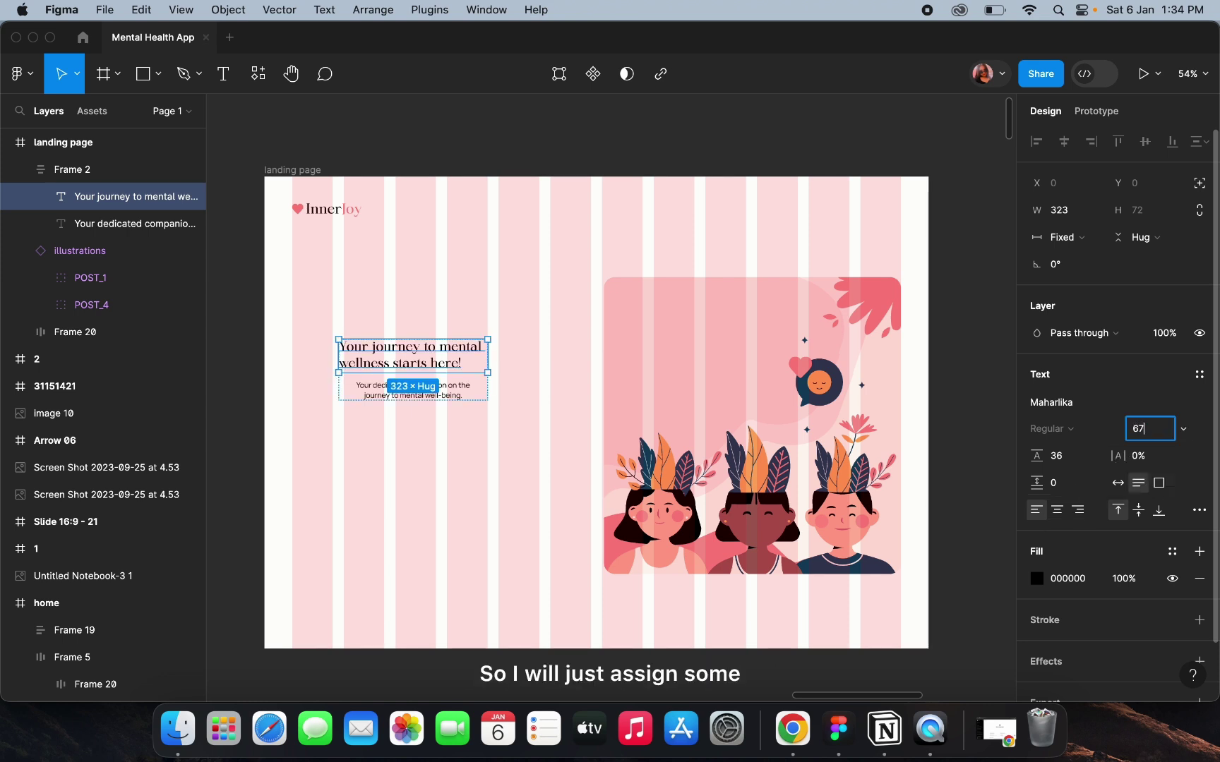
{"action": "key", "text": "Return"}
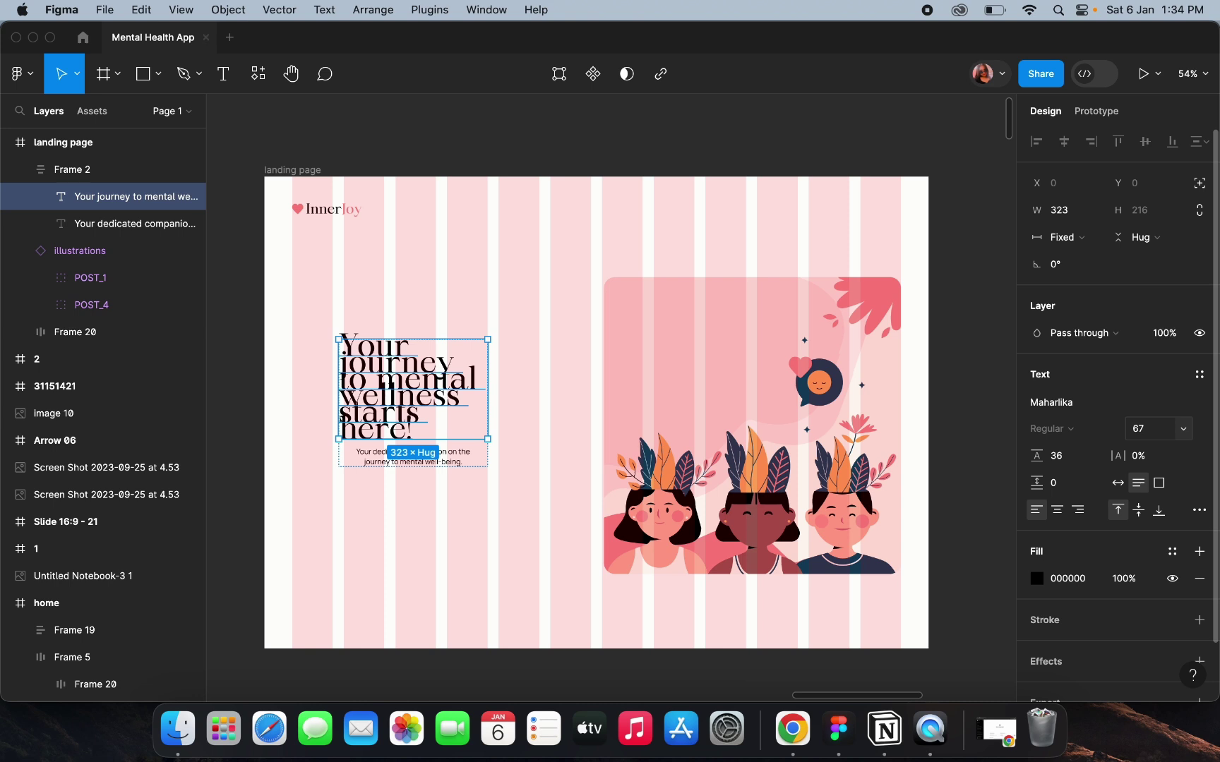
{"action": "left_click", "coordinate": [1080, 455]}
{"action": "type", "text": "auto"}
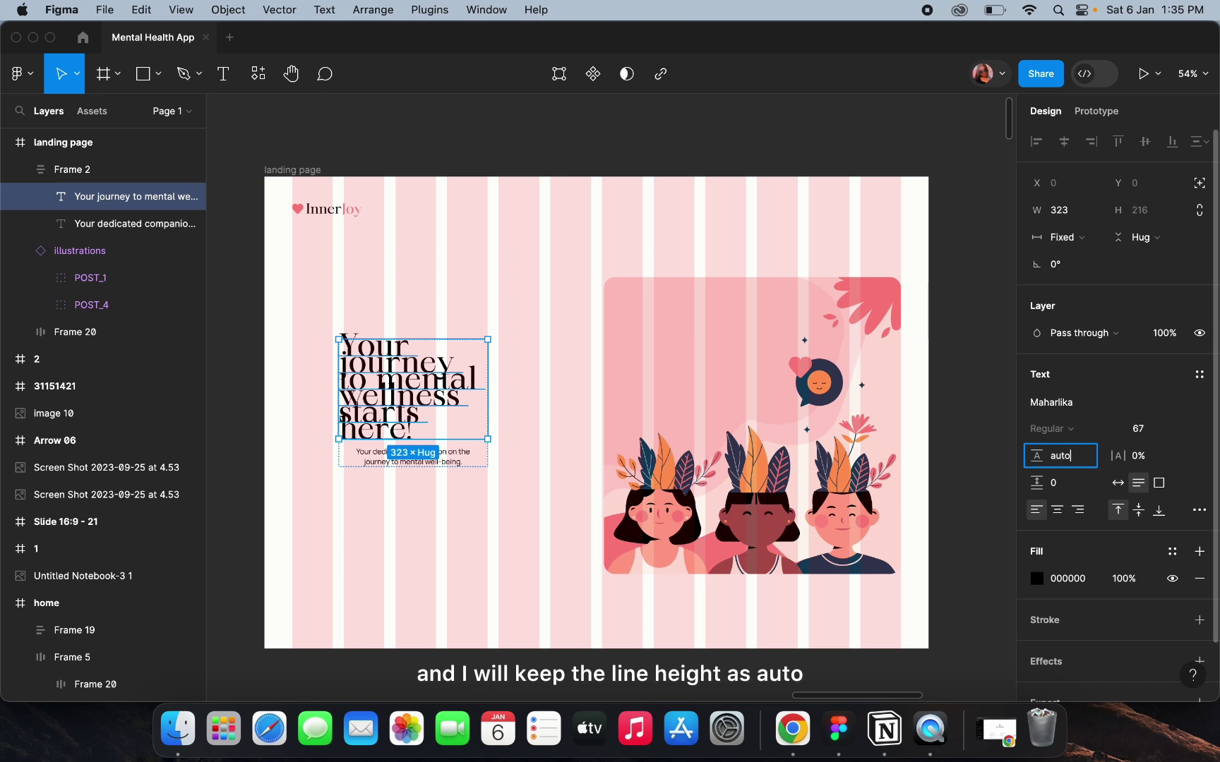
{"action": "key", "text": "Return"}
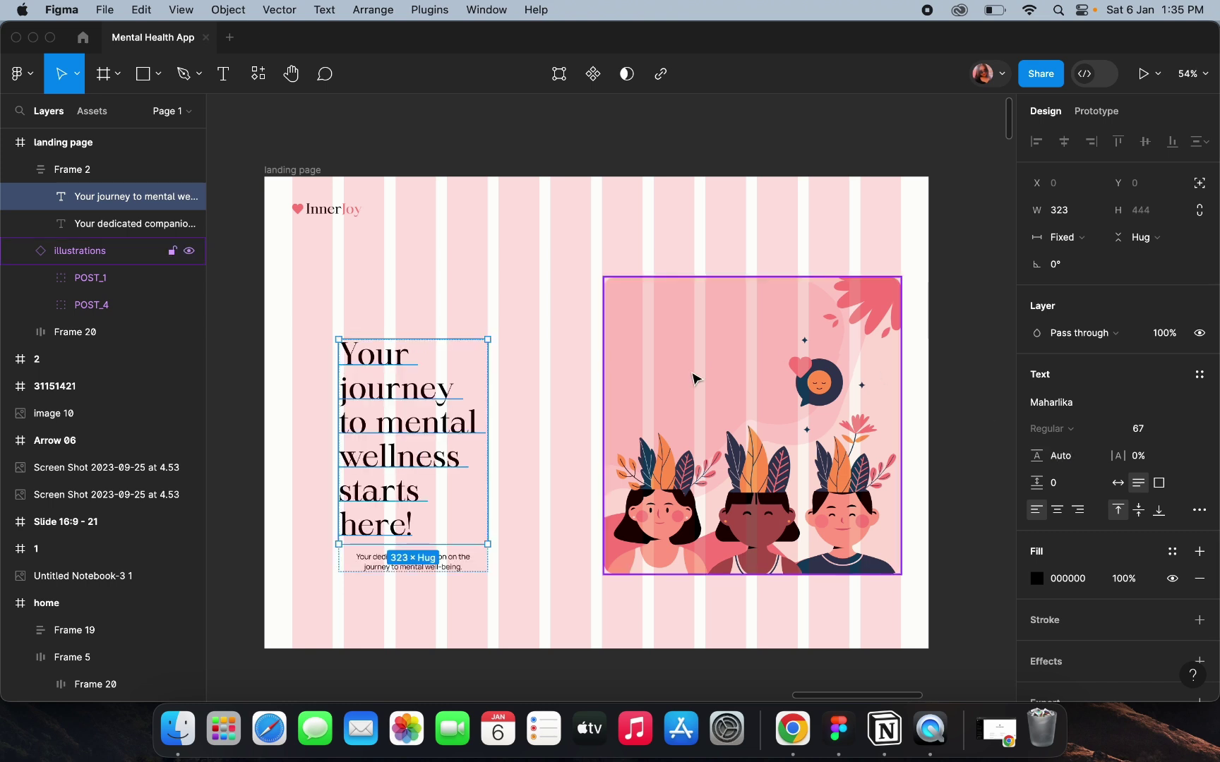
{"action": "left_click_drag", "start_coordinate": [485, 372], "coordinate": [600, 386]}
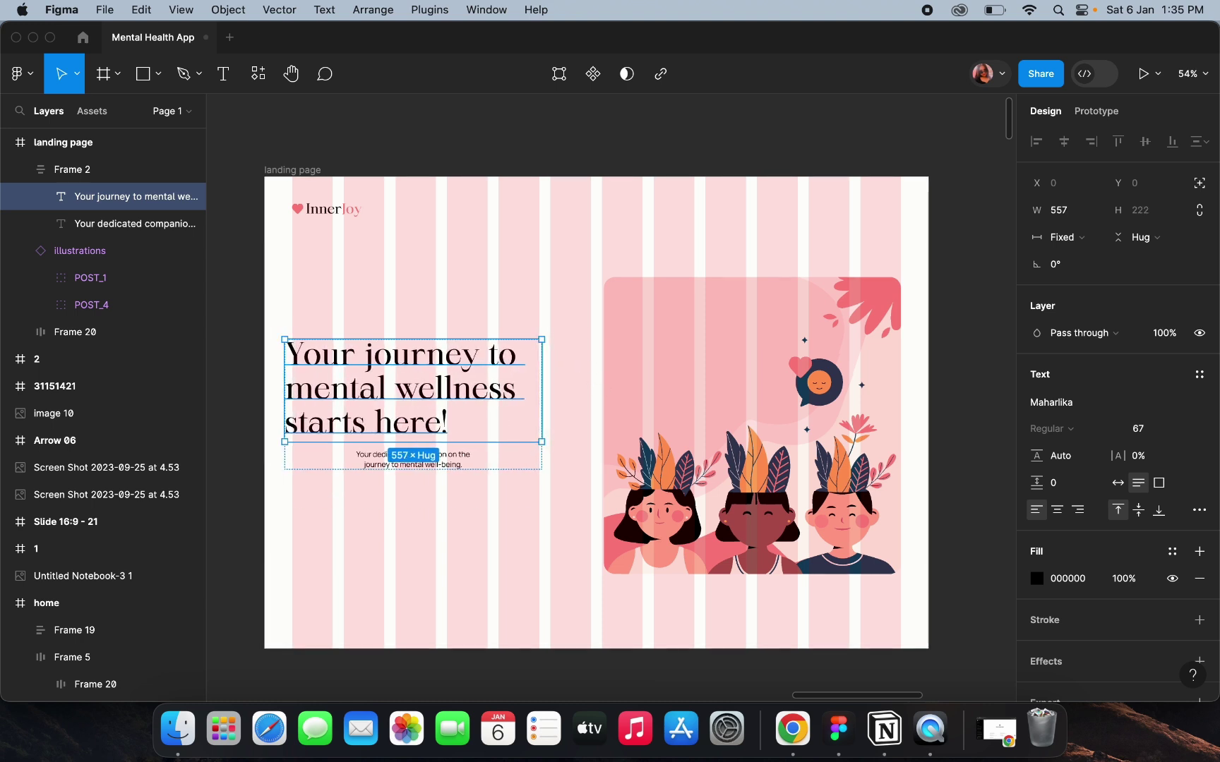
Left-align the subtitle and align the hero text frame's contents to the top left.
{"action": "left_click", "coordinate": [388, 463]}
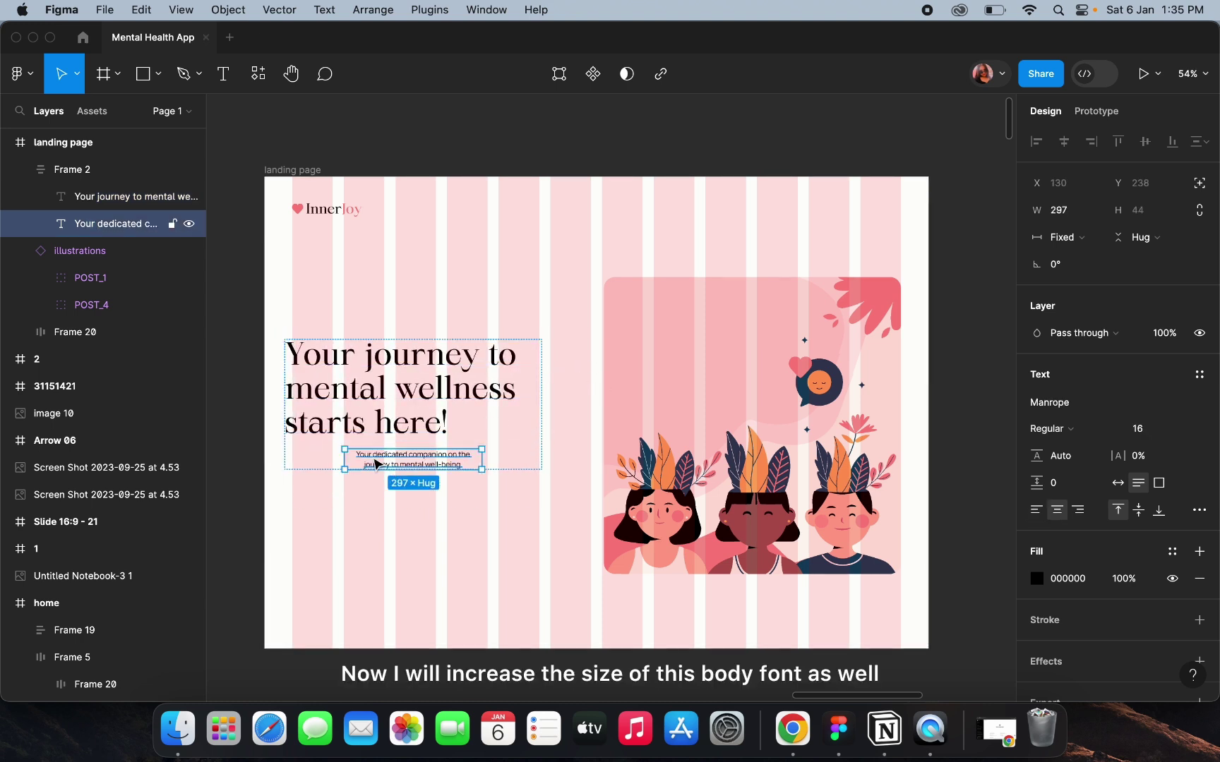
{"action": "left_click", "coordinate": [1036, 509]}
{"action": "left_click", "coordinate": [529, 464]}
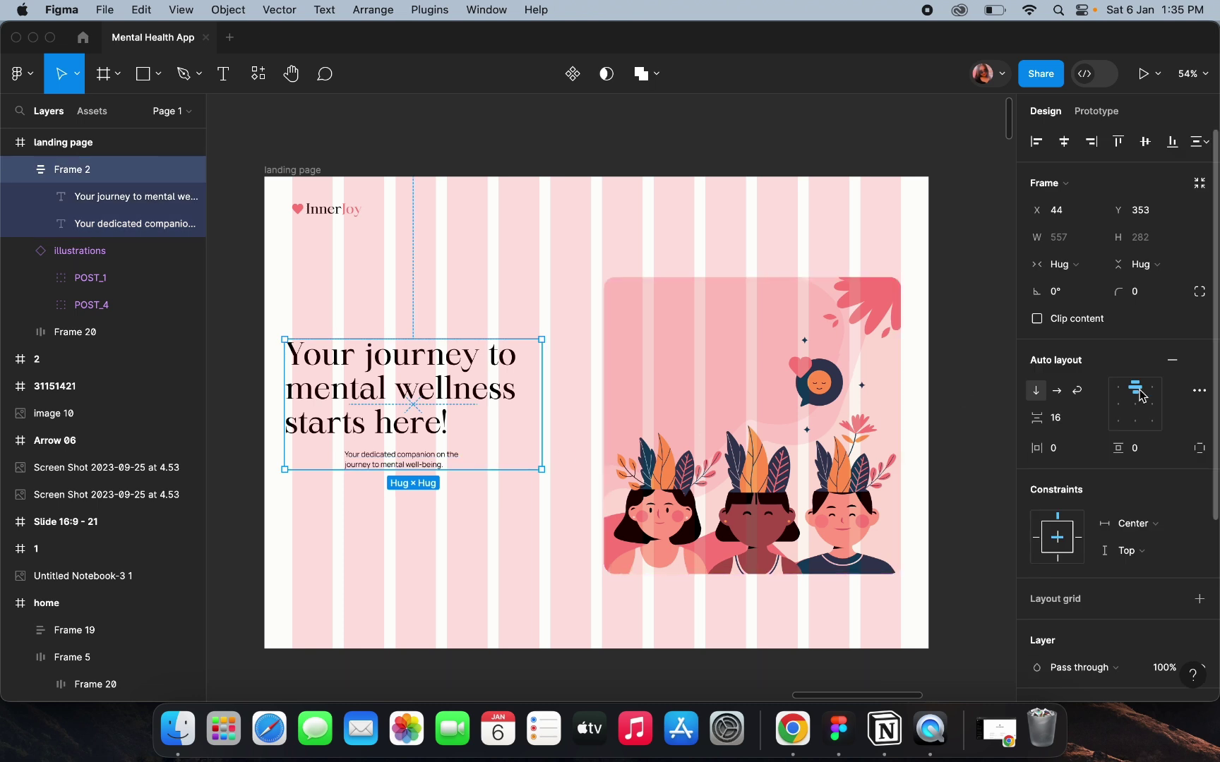
{"action": "key", "text": "alt+a"}
Set the subtitle font size to 24 and widen it to wrap onto two lines.
{"action": "left_click", "coordinate": [390, 455]}
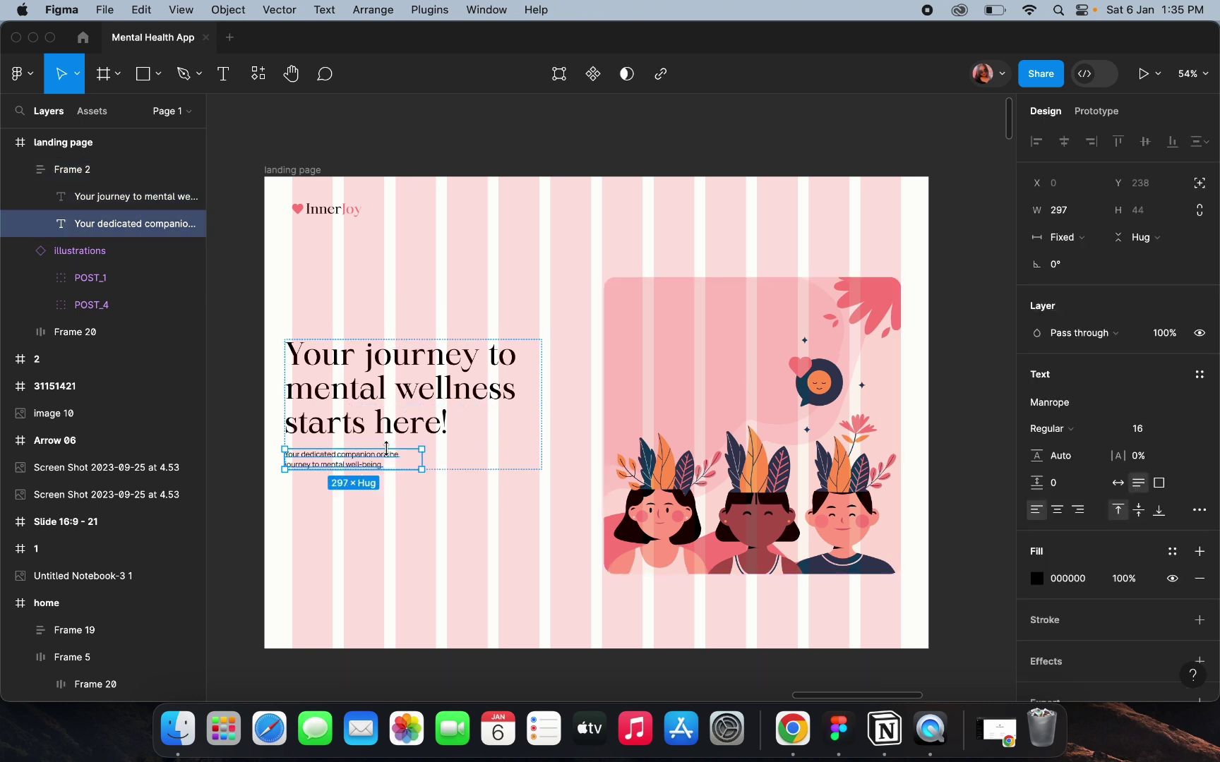
{"action": "left_click", "coordinate": [1142, 437]}
{"action": "key", "text": "BackSpace"}
{"action": "key", "text": "BackSpace"}
{"action": "type", "text": "2"}
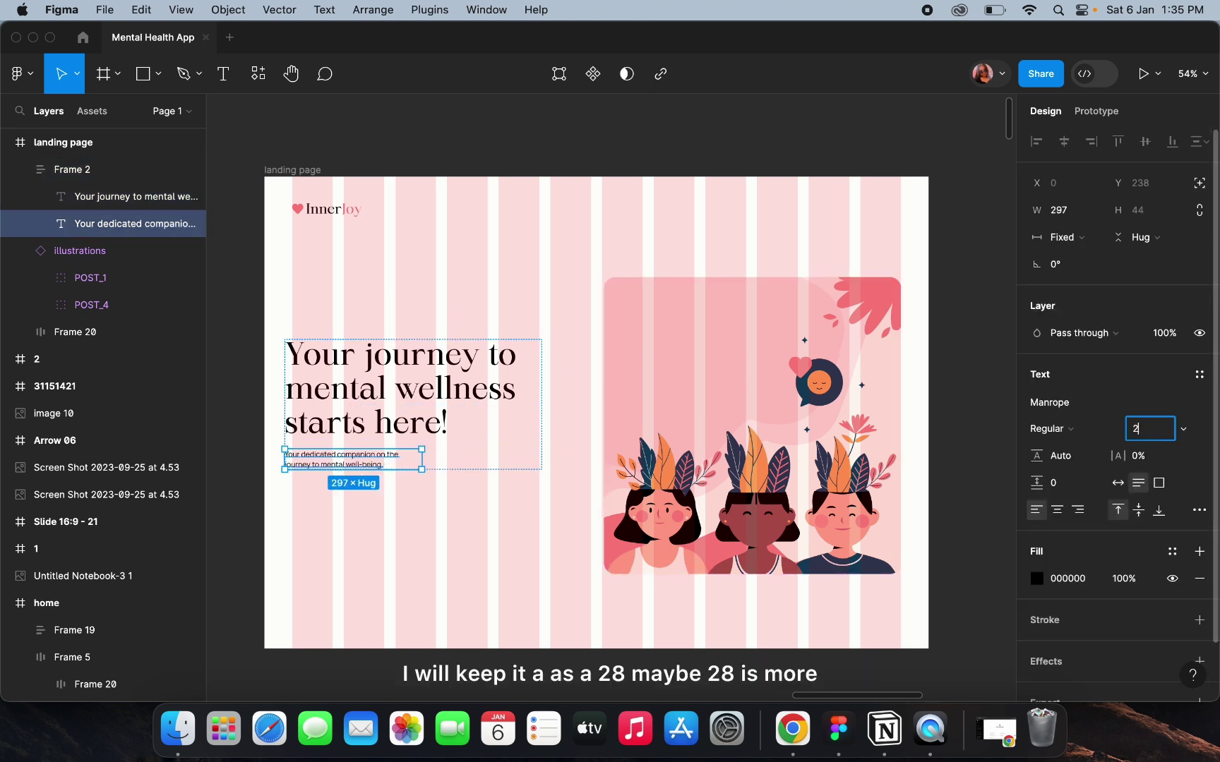
{"action": "type", "text": "8"}
{"action": "key", "text": "Return"}
{"action": "left_click", "coordinate": [1140, 437]}
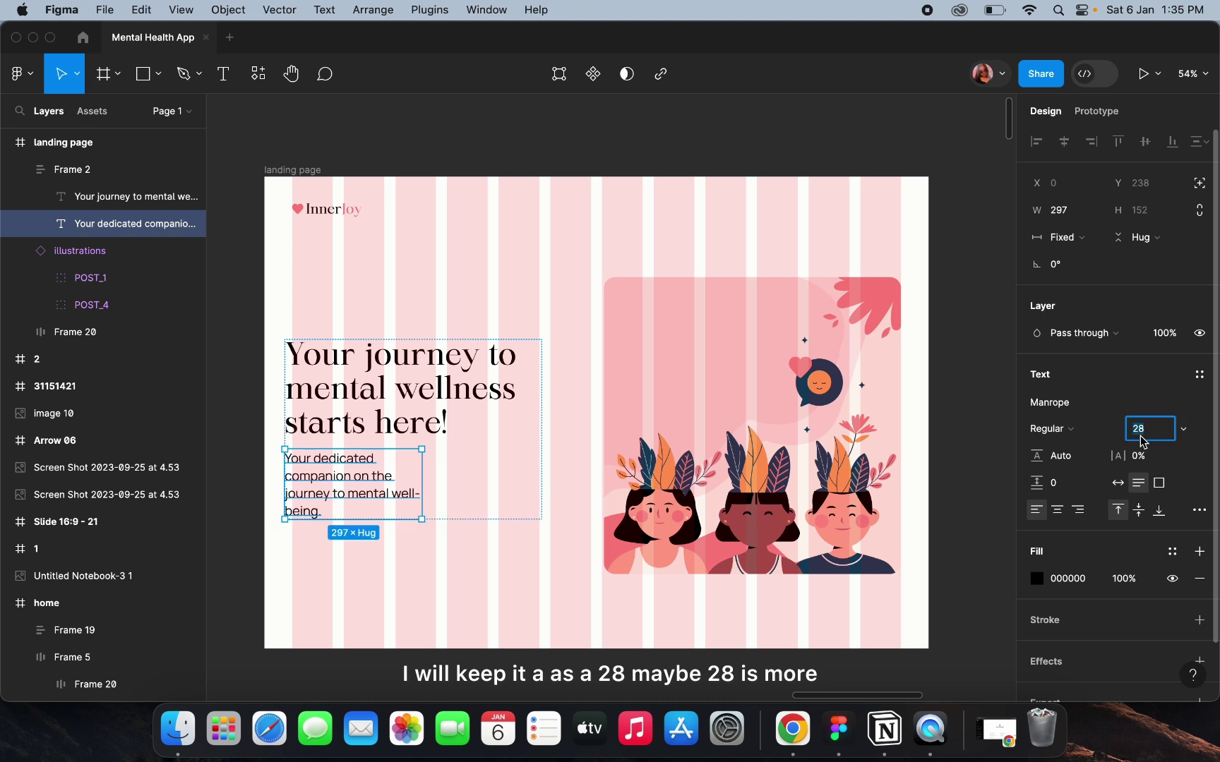
{"action": "type", "text": "24"}
{"action": "key", "text": "Return"}
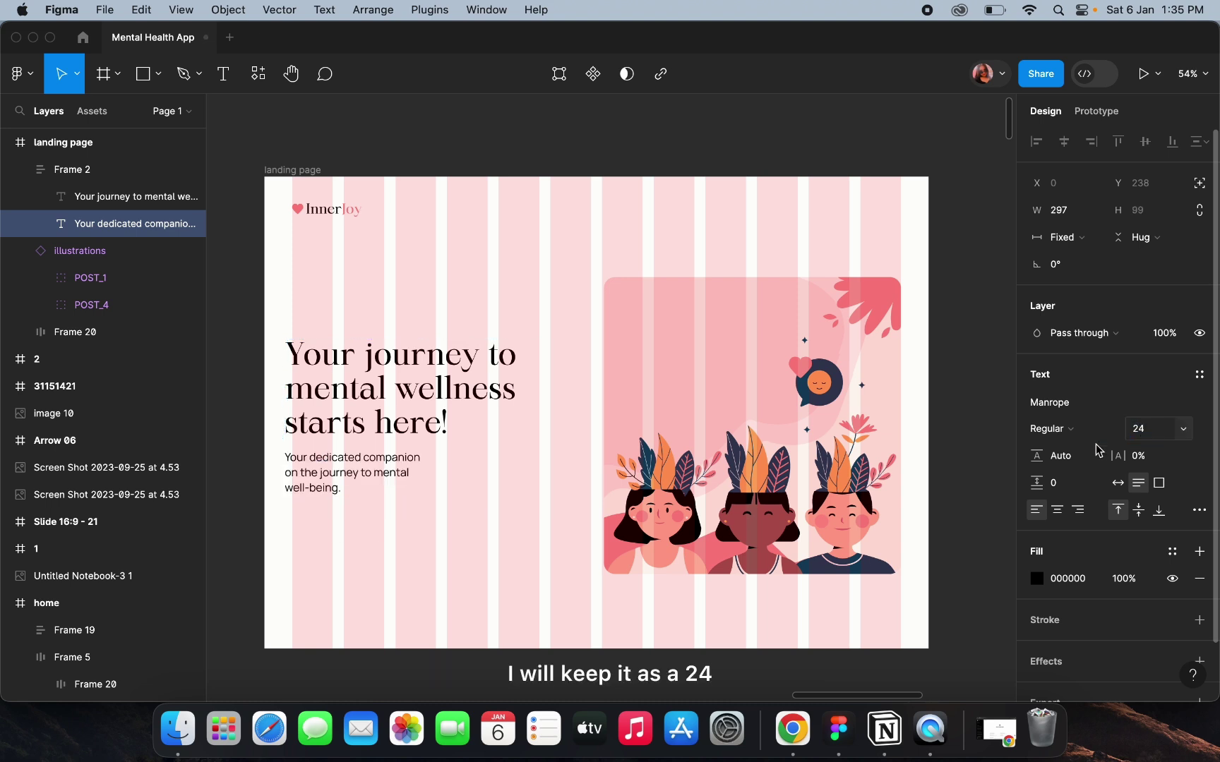
{"action": "left_click_drag", "start_coordinate": [427, 483], "coordinate": [535, 479]}
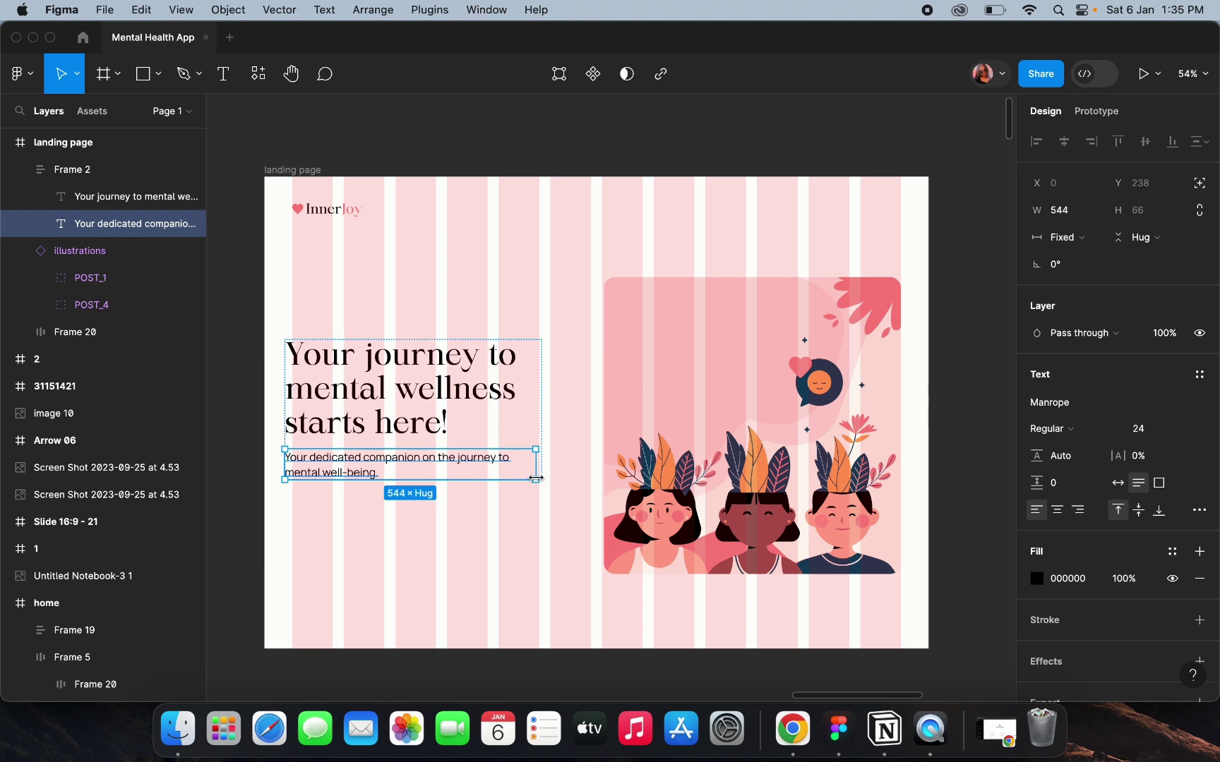
Narrow the headline to 525 px wide and return to the parent text frame.
{"action": "left_click", "coordinate": [534, 409]}
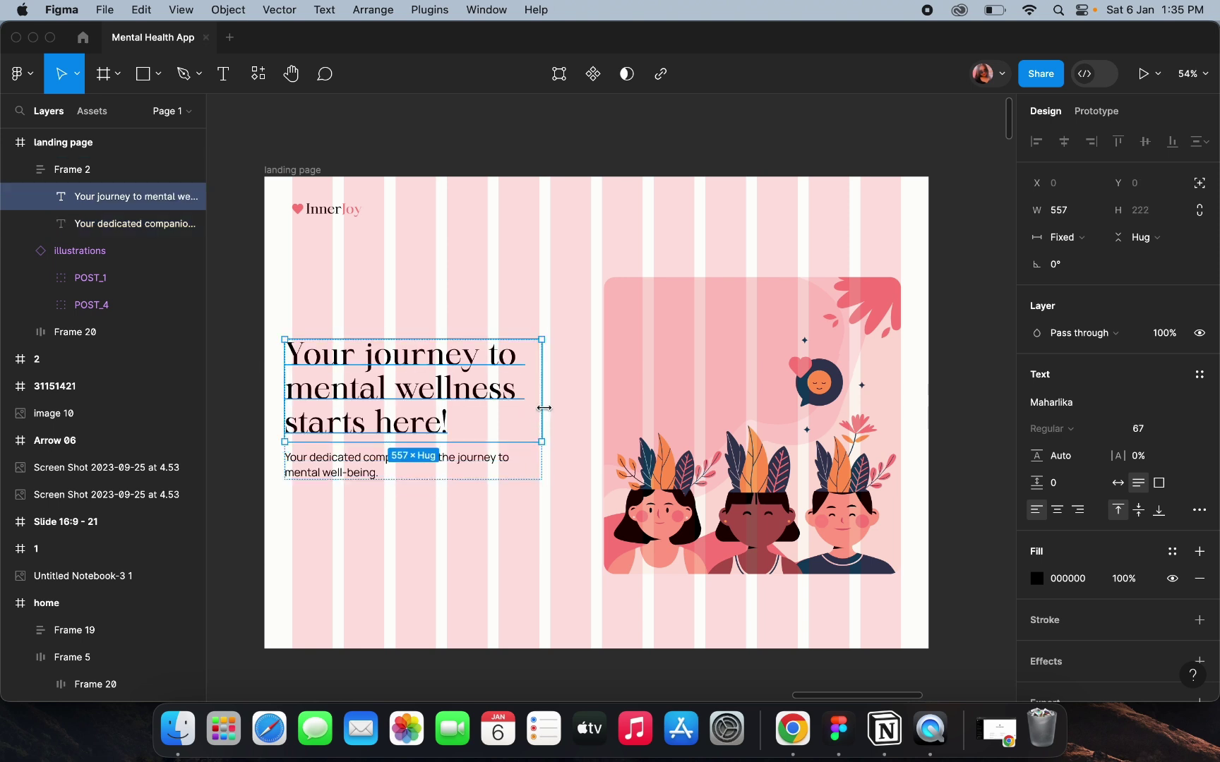
{"action": "left_click_drag", "start_coordinate": [528, 405], "coordinate": [484, 360]}
{"action": "key", "text": "Escape"}
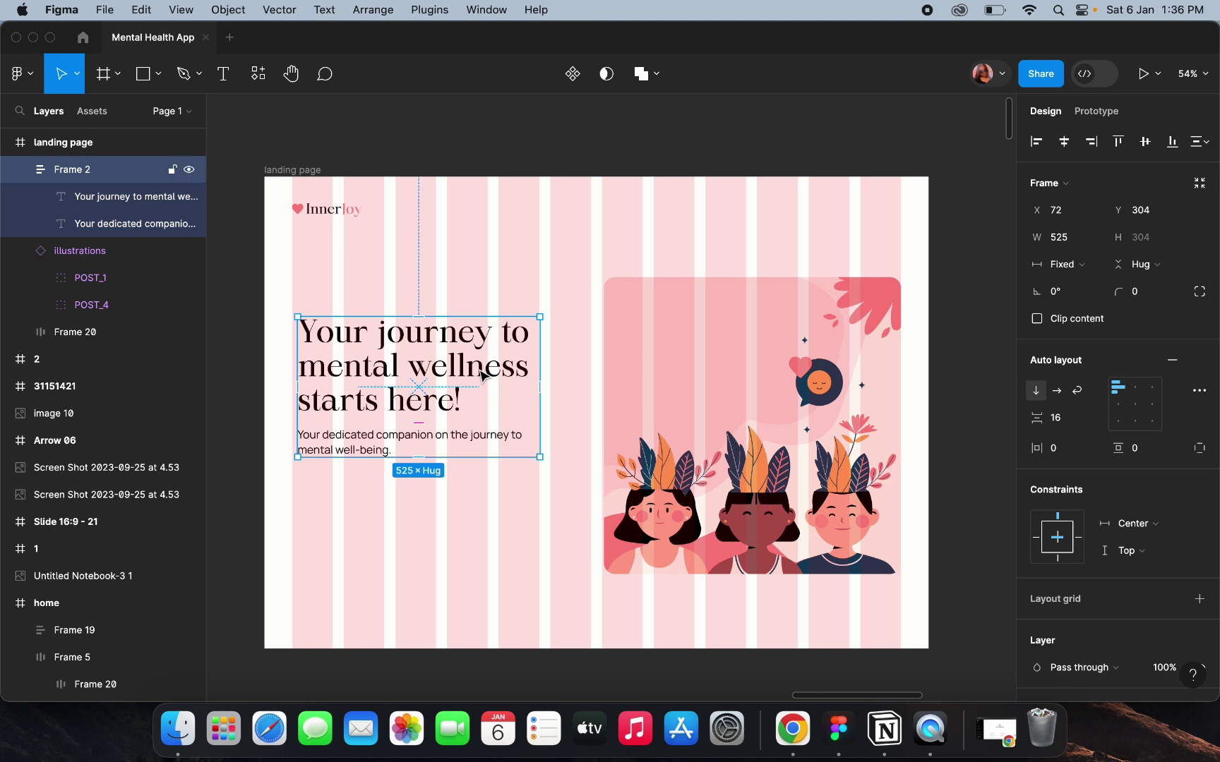
Line up the logo and hero text block on the same left edge at X 60.
{"action": "double_click", "coordinate": [486, 367]}
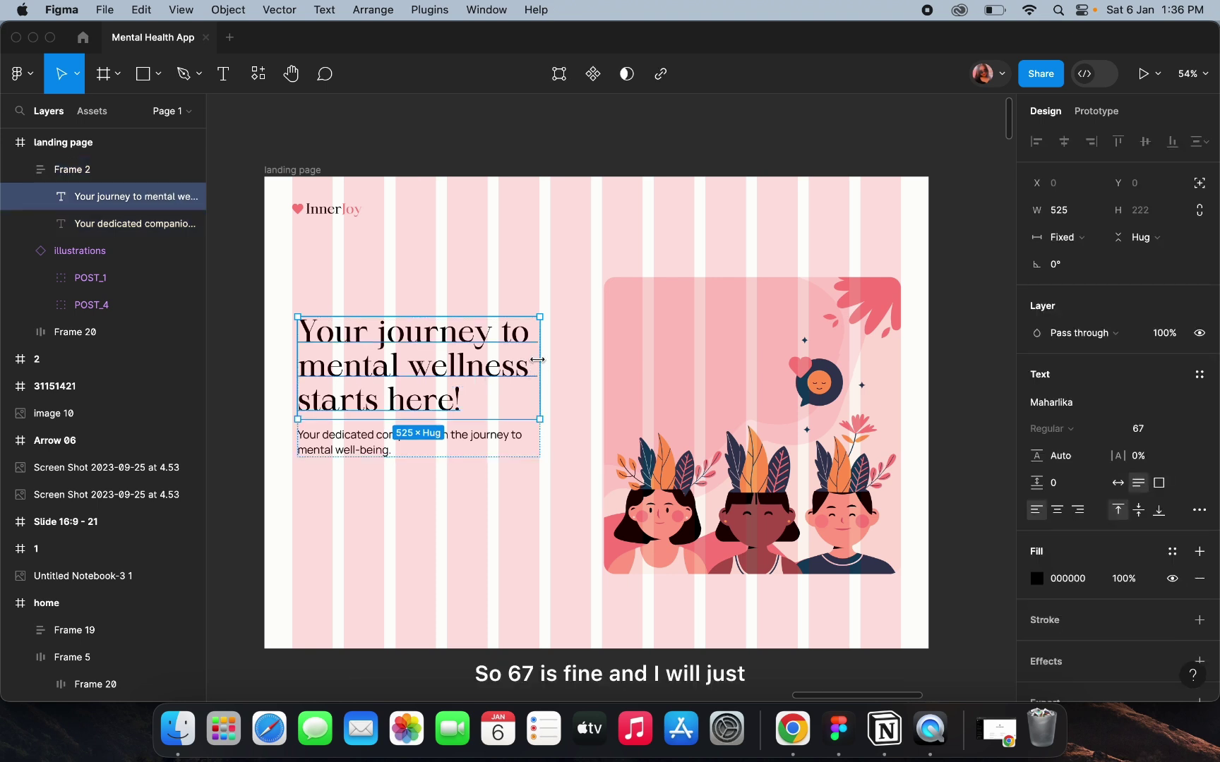
{"action": "mouse_move", "coordinate": [541, 358]}
{"action": "left_mouse_down"}
{"action": "mouse_move", "coordinate": [590, 375]}
{"action": "mouse_move", "coordinate": [541, 371]}
{"action": "left_mouse_up"}
{"action": "left_click", "coordinate": [487, 443]}
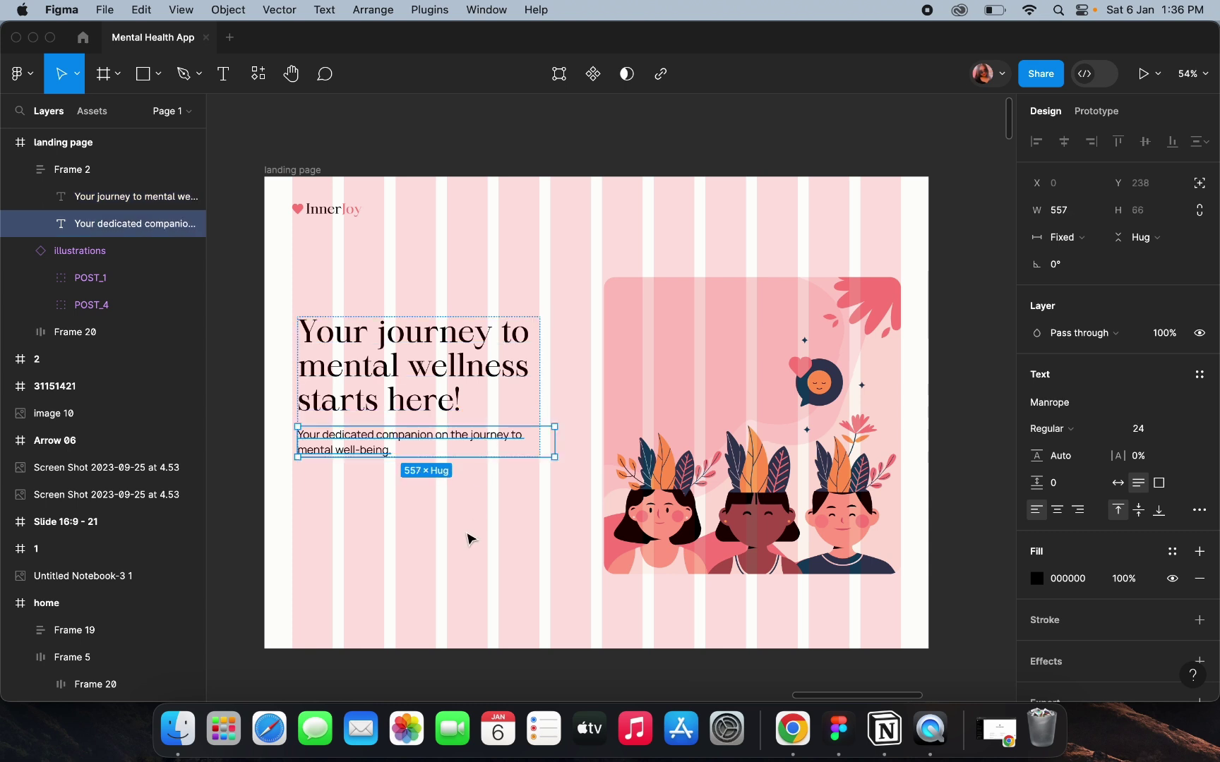
{"action": "left_click", "coordinate": [468, 536]}
{"action": "left_click", "coordinate": [330, 214]}
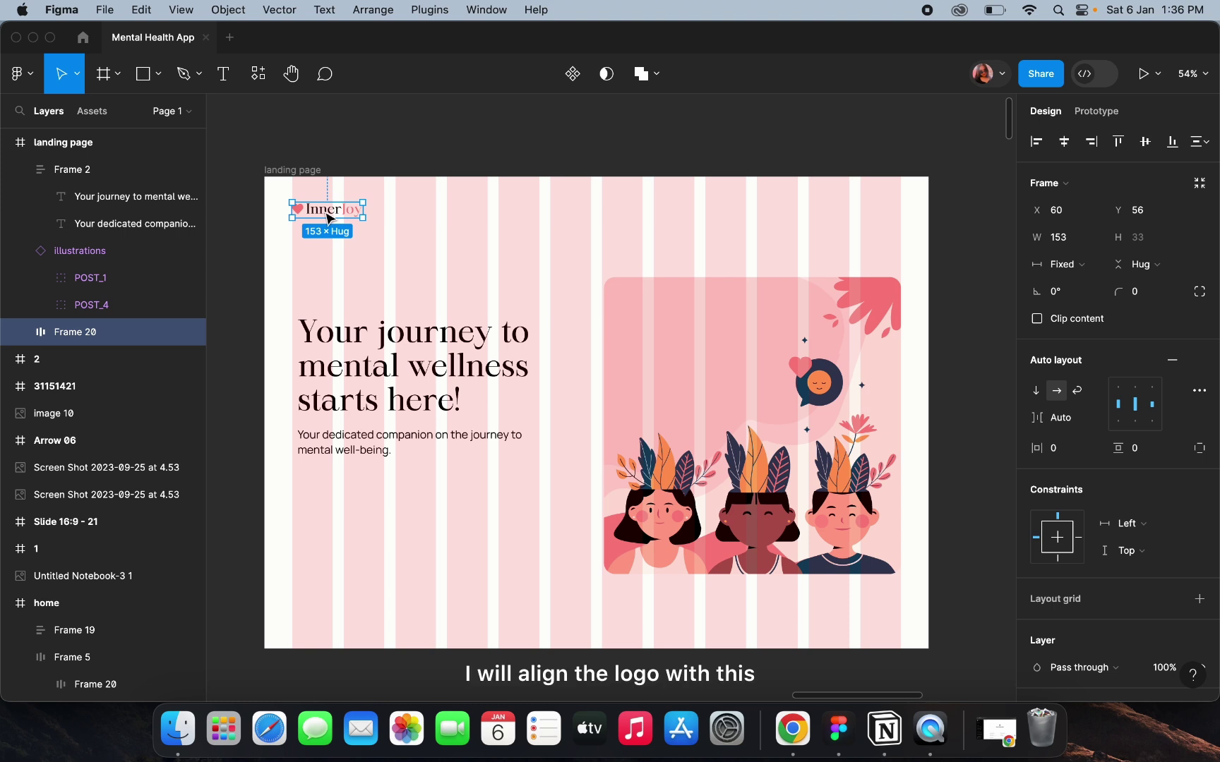
{"action": "left_click_drag", "start_coordinate": [331, 215], "coordinate": [336, 215]}
{"action": "left_click", "coordinate": [313, 346], "text": "shift"}
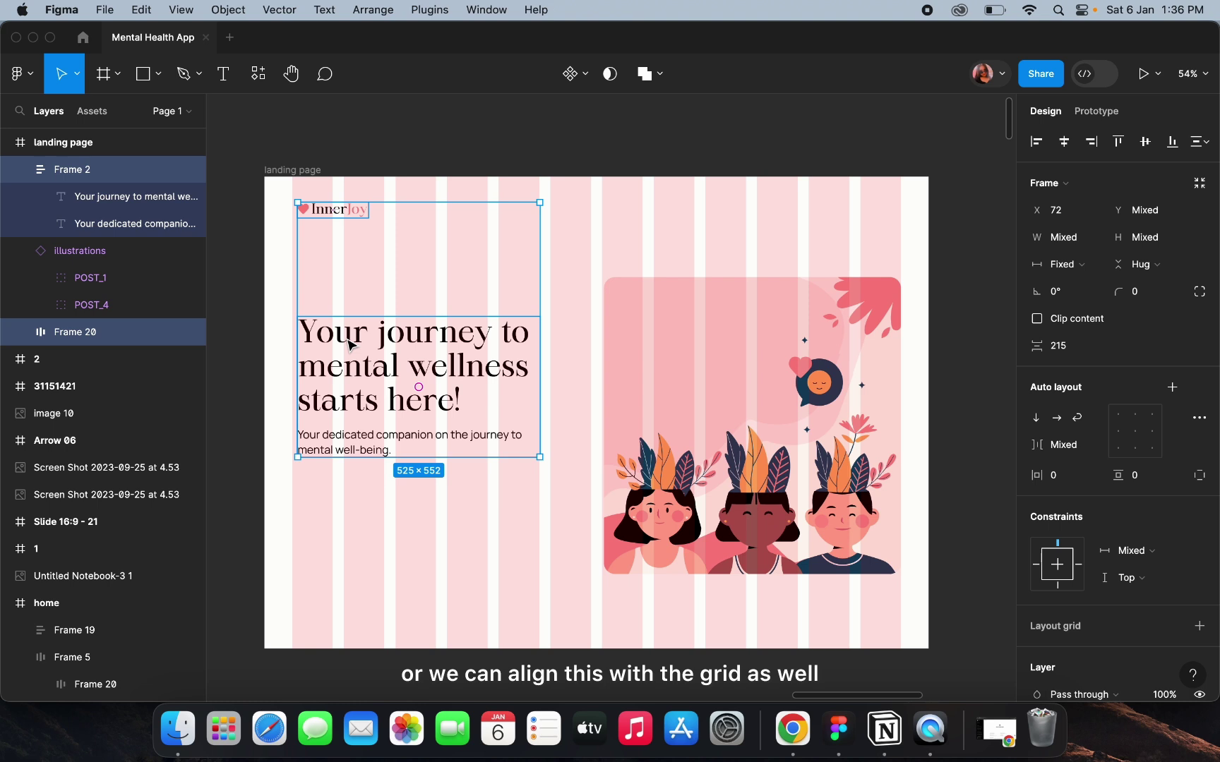
{"action": "left_click_drag", "start_coordinate": [348, 344], "coordinate": [344, 344]}
Lower the logo to Y 78 from the top edge.
{"action": "left_click", "coordinate": [428, 261]}
{"action": "left_click", "coordinate": [351, 223]}
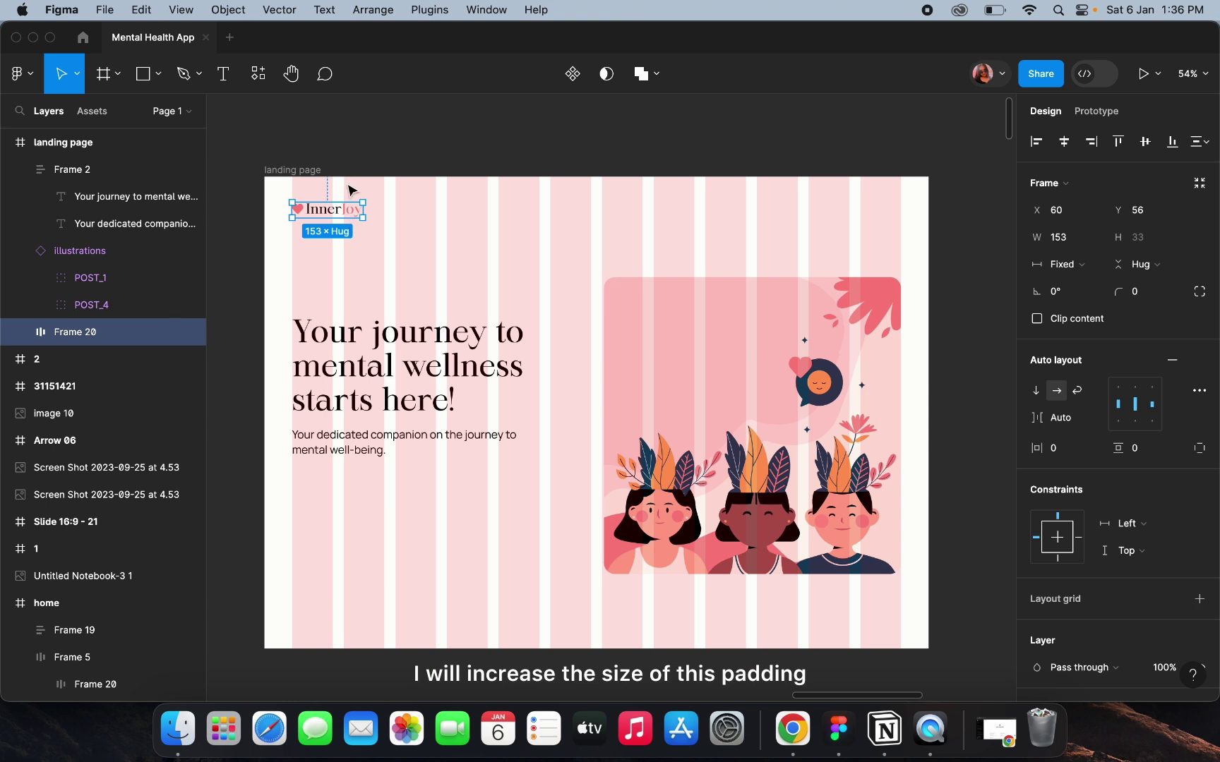
{"action": "left_click_drag", "start_coordinate": [346, 191], "coordinate": [358, 194]}
{"action": "key", "text": "alt"}
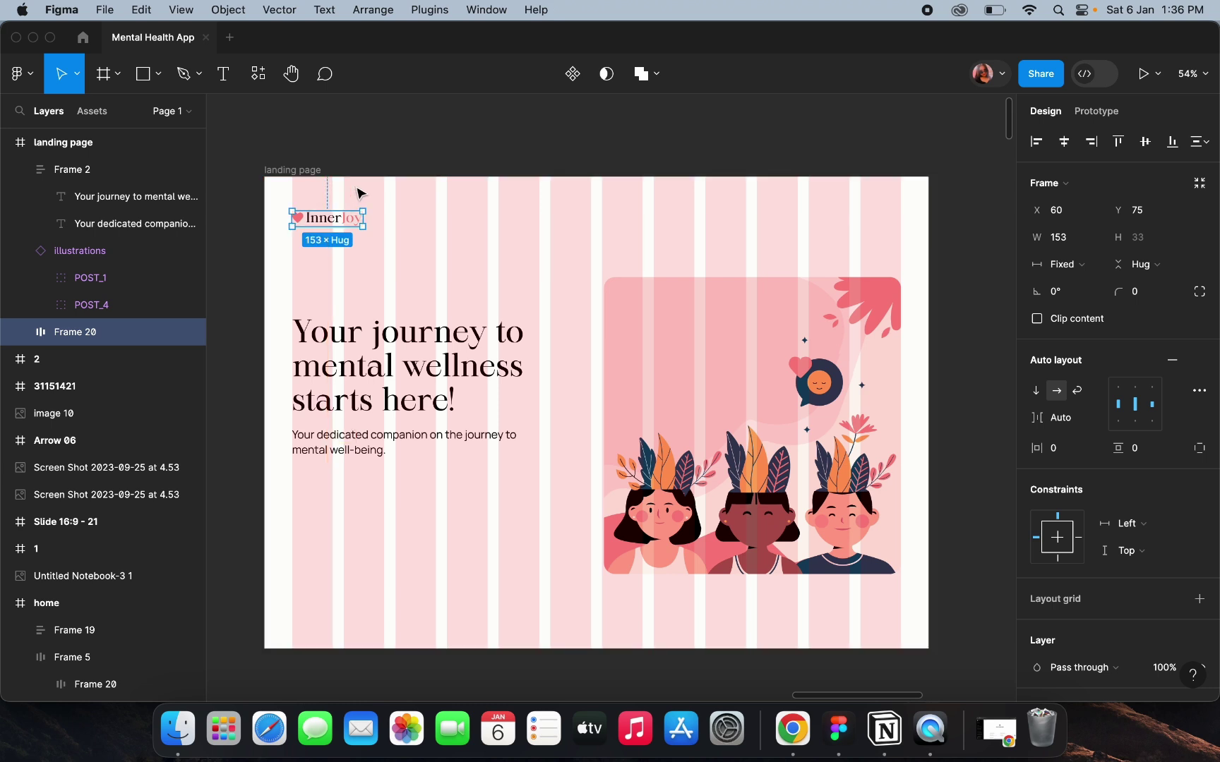
{"action": "key", "text": "Down"}
{"action": "key", "text": "Down"}
{"action": "key", "text": "Down"}
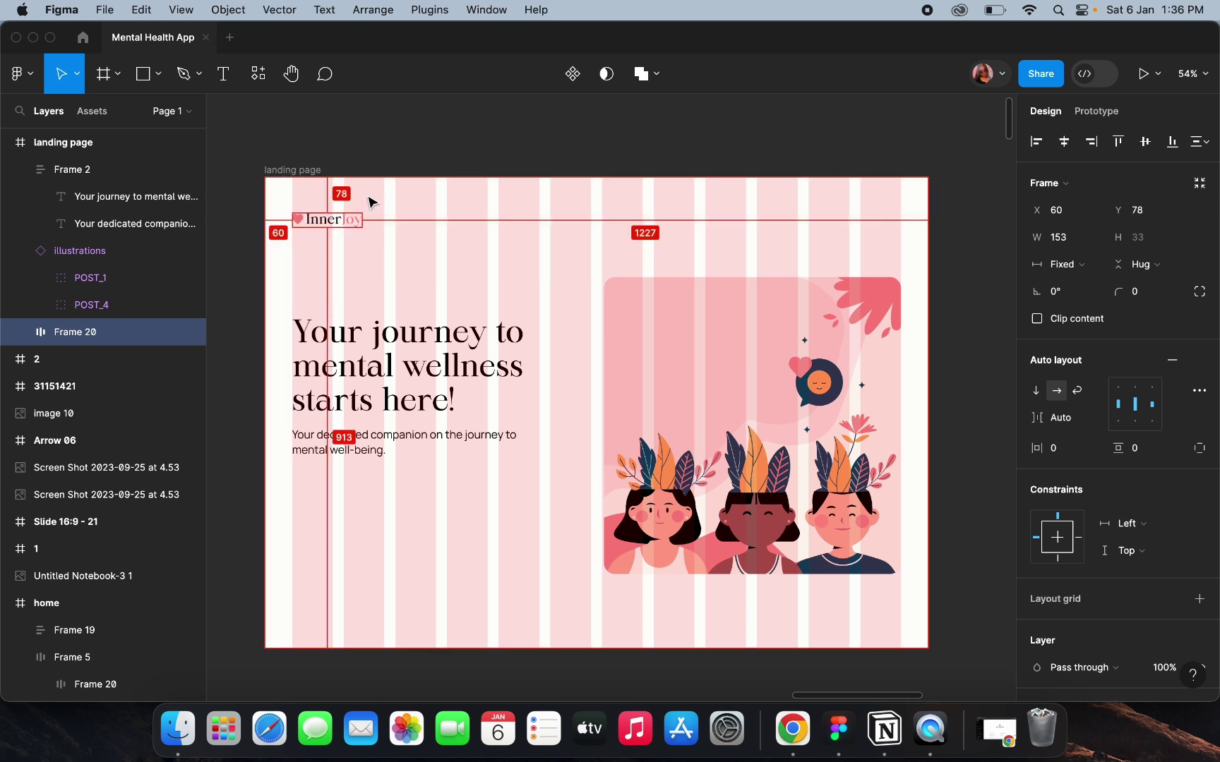
{"action": "key", "text": "Escape"}
Move the hero text block up, with a 24 gap between headline and subtitle.
{"action": "left_click", "coordinate": [438, 332]}
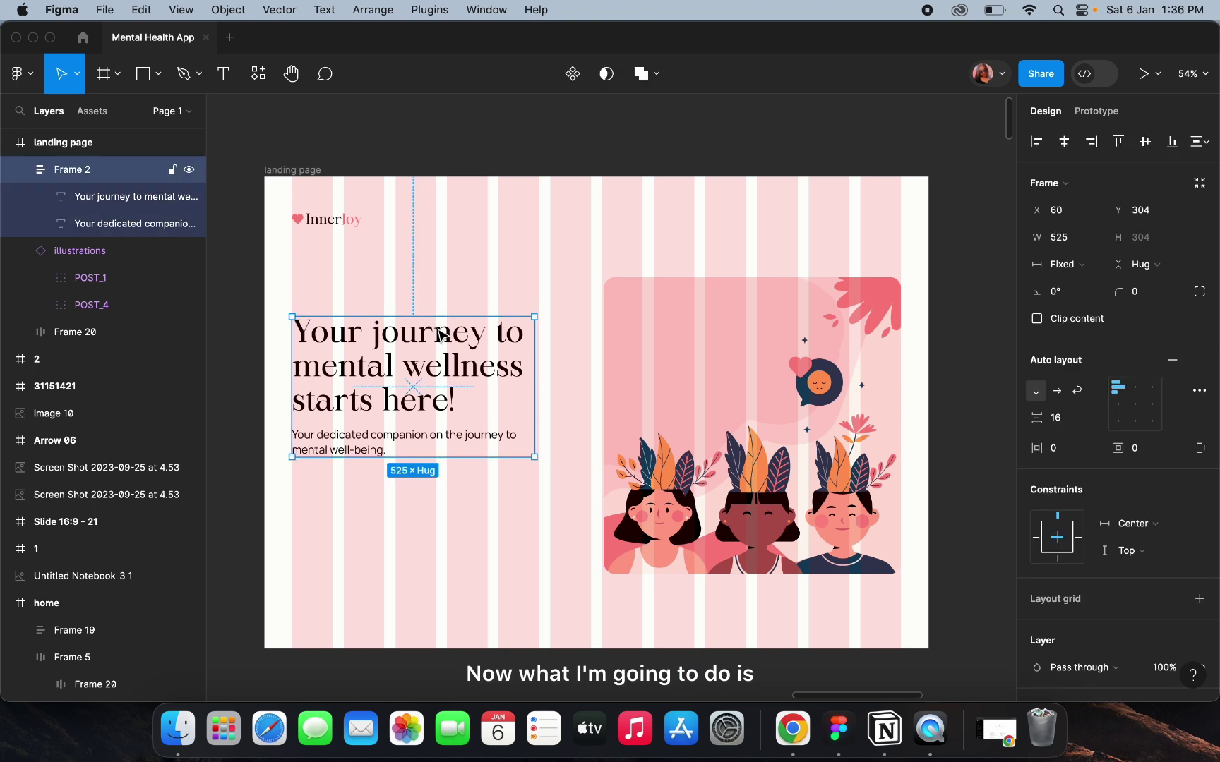
{"action": "left_click_drag", "start_coordinate": [431, 367], "coordinate": [432, 357]}
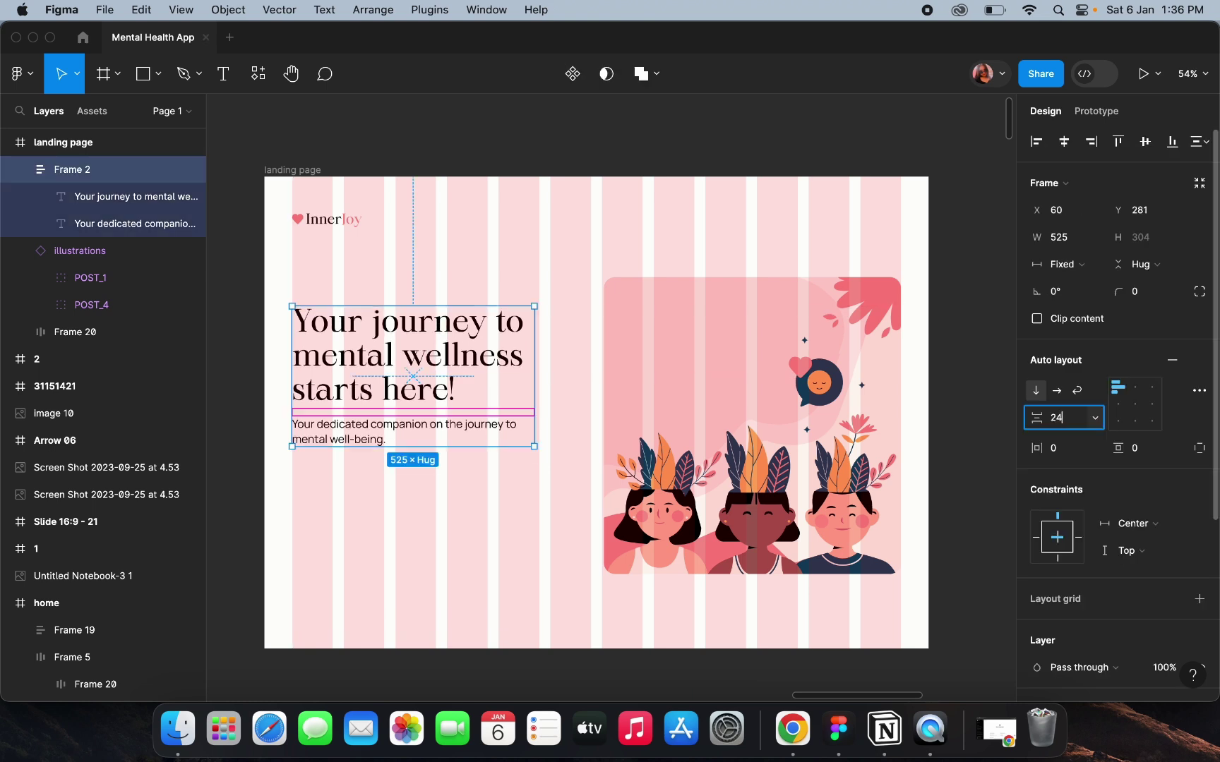
{"action": "left_click", "coordinate": [381, 555]}
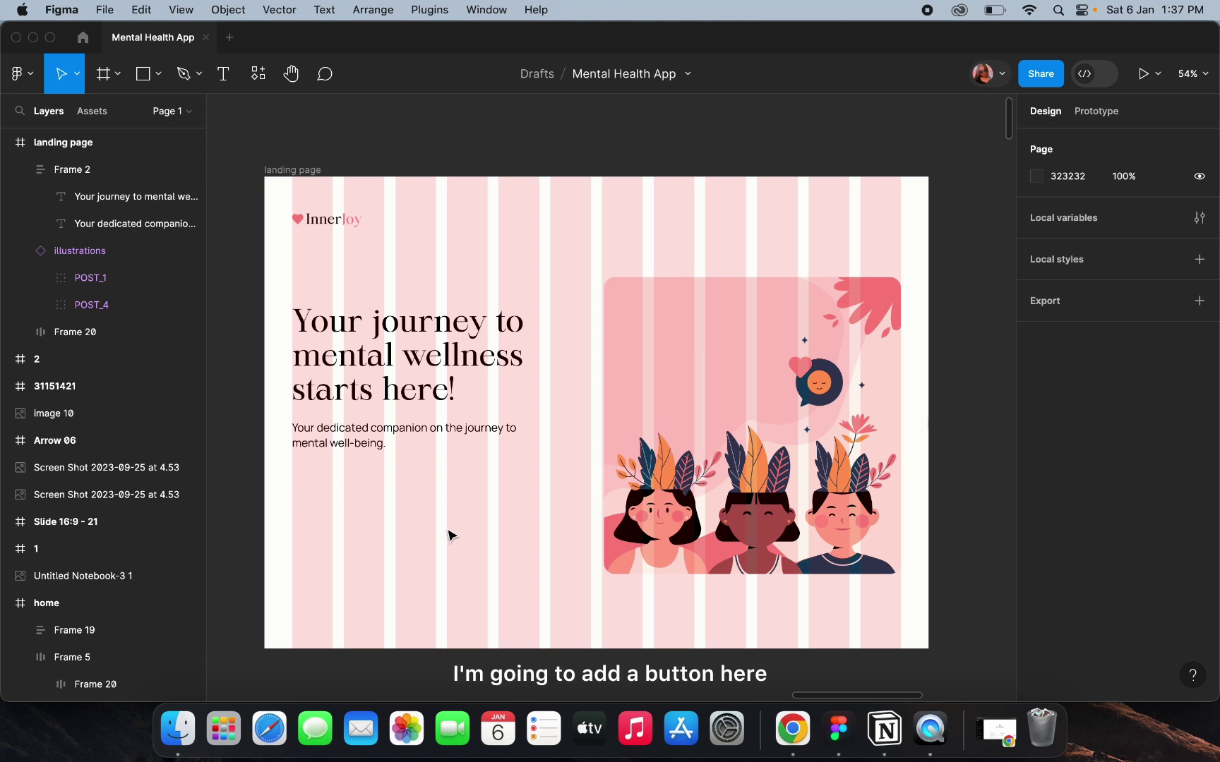
Move the Get started button from the onboarding screen into the landing page below the subtitle.
{"action": "scroll", "coordinate": [471, 531], "scroll_direction": "down", "scroll_amount": 3}
{"action": "scroll", "coordinate": [472, 531], "scroll_direction": "left", "scroll_amount": 8}
{"action": "scroll", "coordinate": [471, 531], "scroll_direction": "left", "scroll_amount": 2}
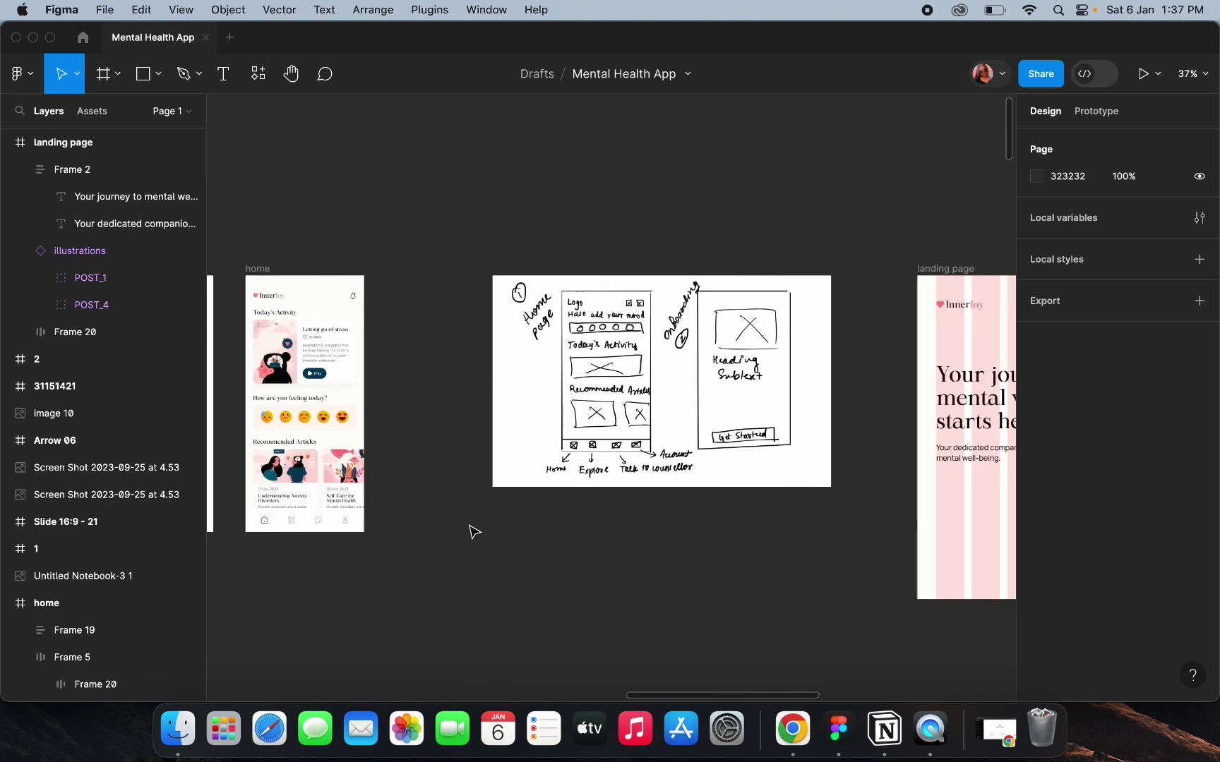
{"action": "scroll", "coordinate": [354, 427], "scroll_direction": "left", "scroll_amount": 5}
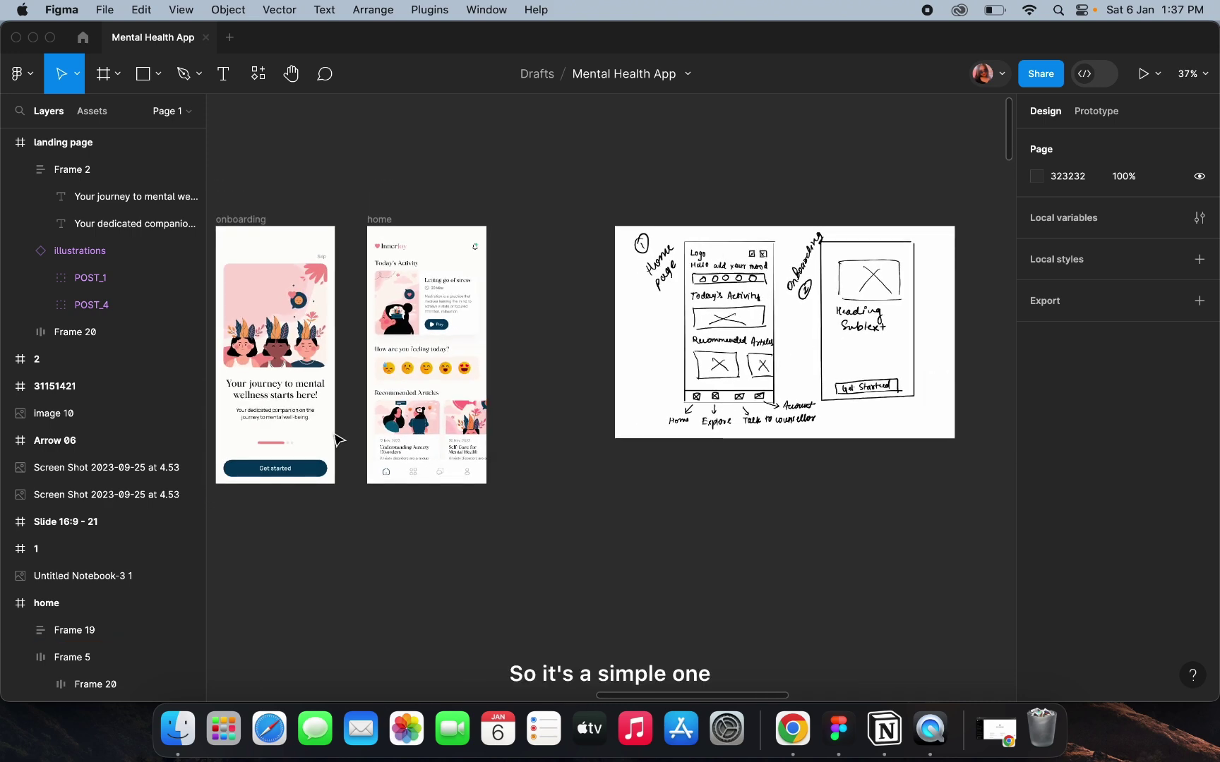
{"action": "left_click", "coordinate": [307, 470]}
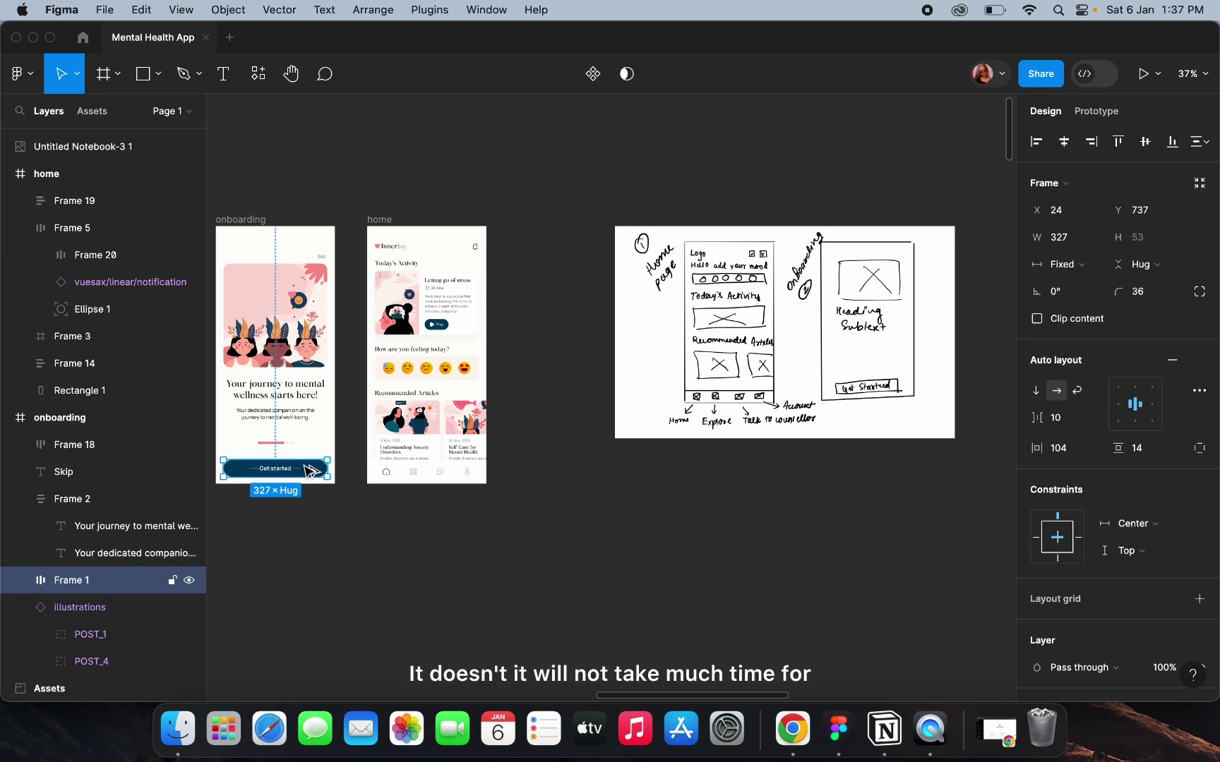
{"action": "left_click_drag", "start_coordinate": [310, 471], "coordinate": [811, 443]}
Narrow the Get started button from 327 to 272 wide.
{"action": "scroll", "coordinate": [810, 444], "scroll_direction": "up", "scroll_amount": 5}
{"action": "scroll", "coordinate": [810, 443], "scroll_direction": "right", "scroll_amount": 5}
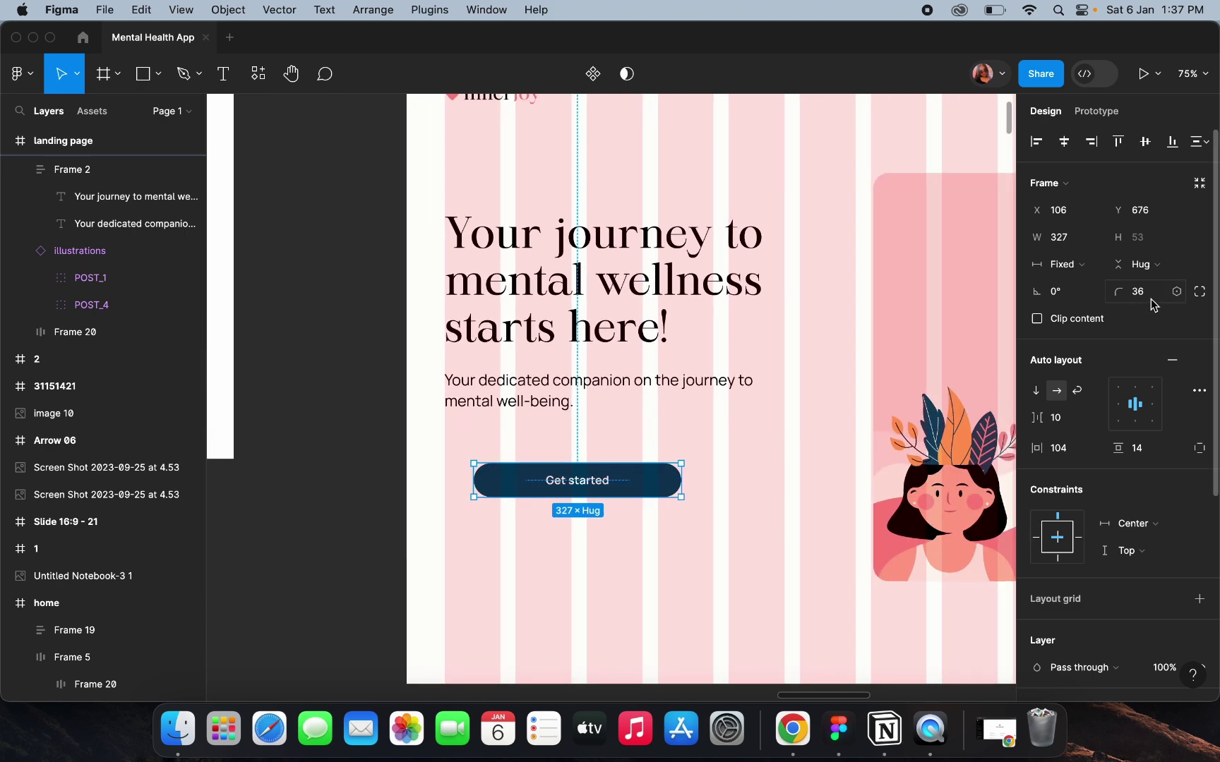
{"action": "scroll", "coordinate": [773, 400], "scroll_direction": "down", "scroll_amount": 5}
{"action": "scroll", "coordinate": [483, 364], "scroll_direction": "left", "scroll_amount": 5}
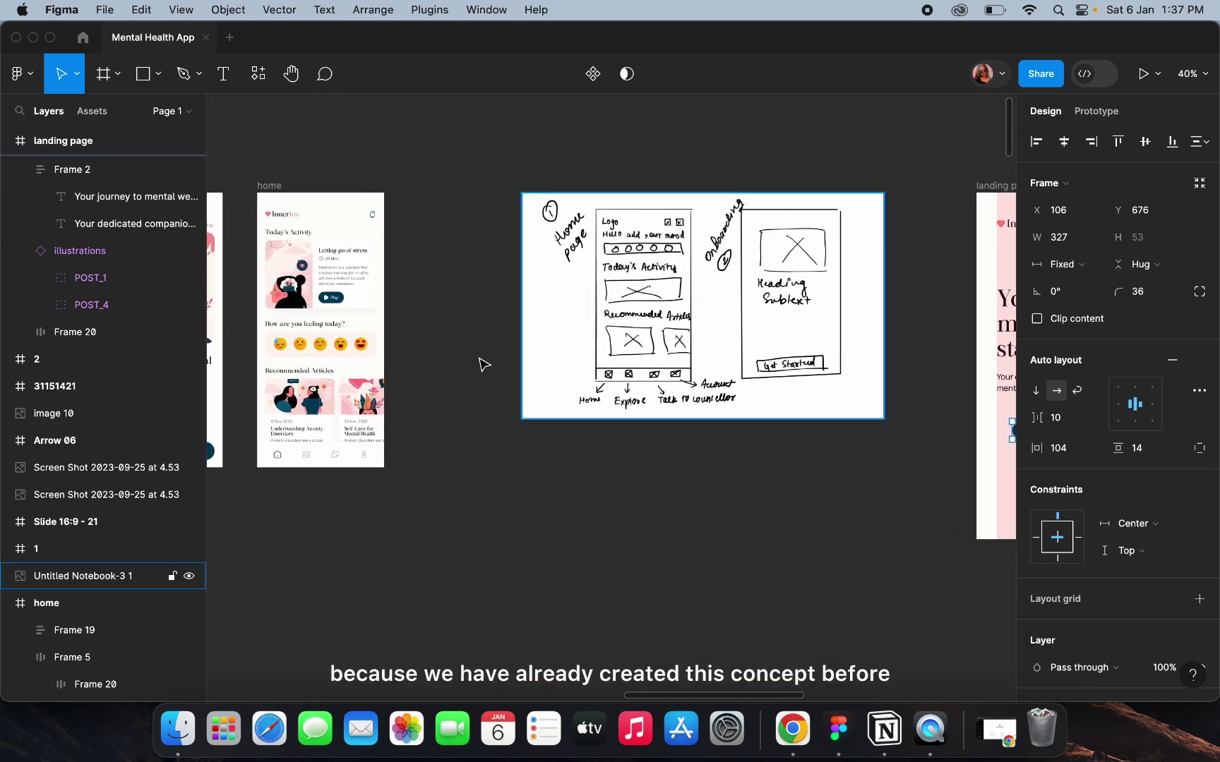
{"action": "scroll", "coordinate": [364, 347], "scroll_direction": "left", "scroll_amount": 5}
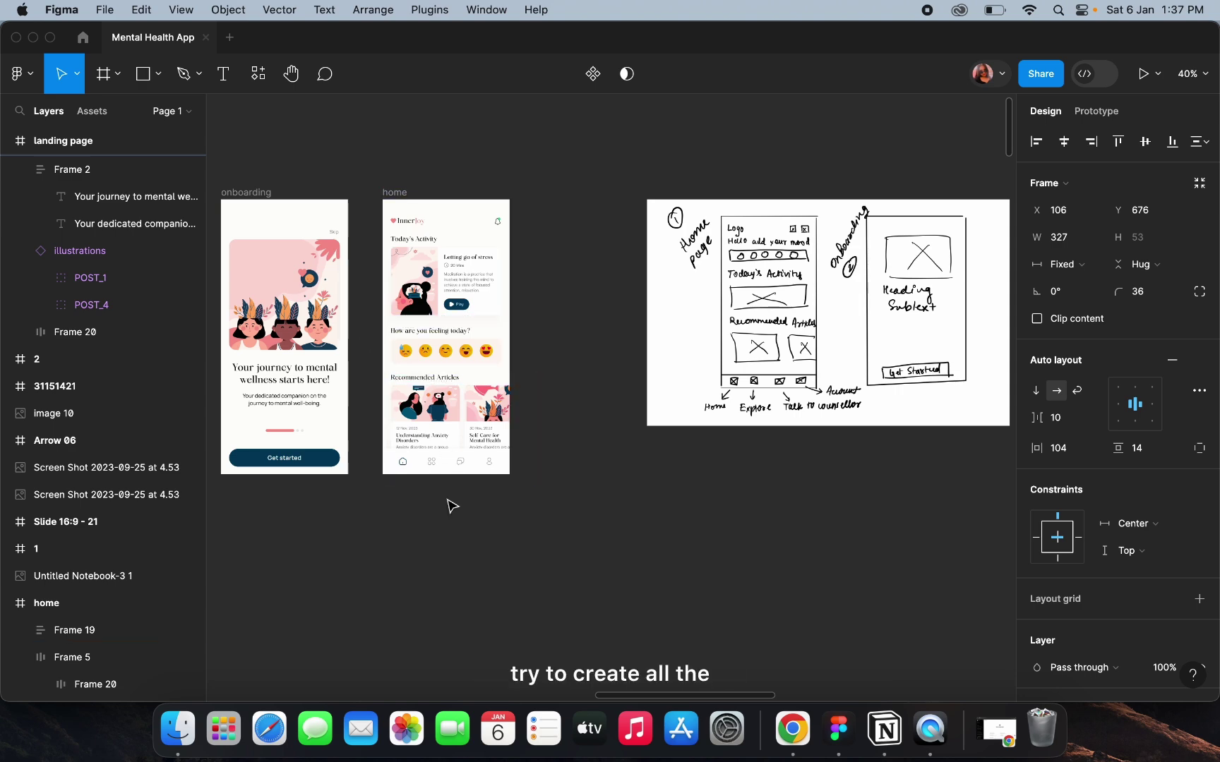
{"action": "scroll", "coordinate": [449, 504], "scroll_direction": "up", "scroll_amount": 5}
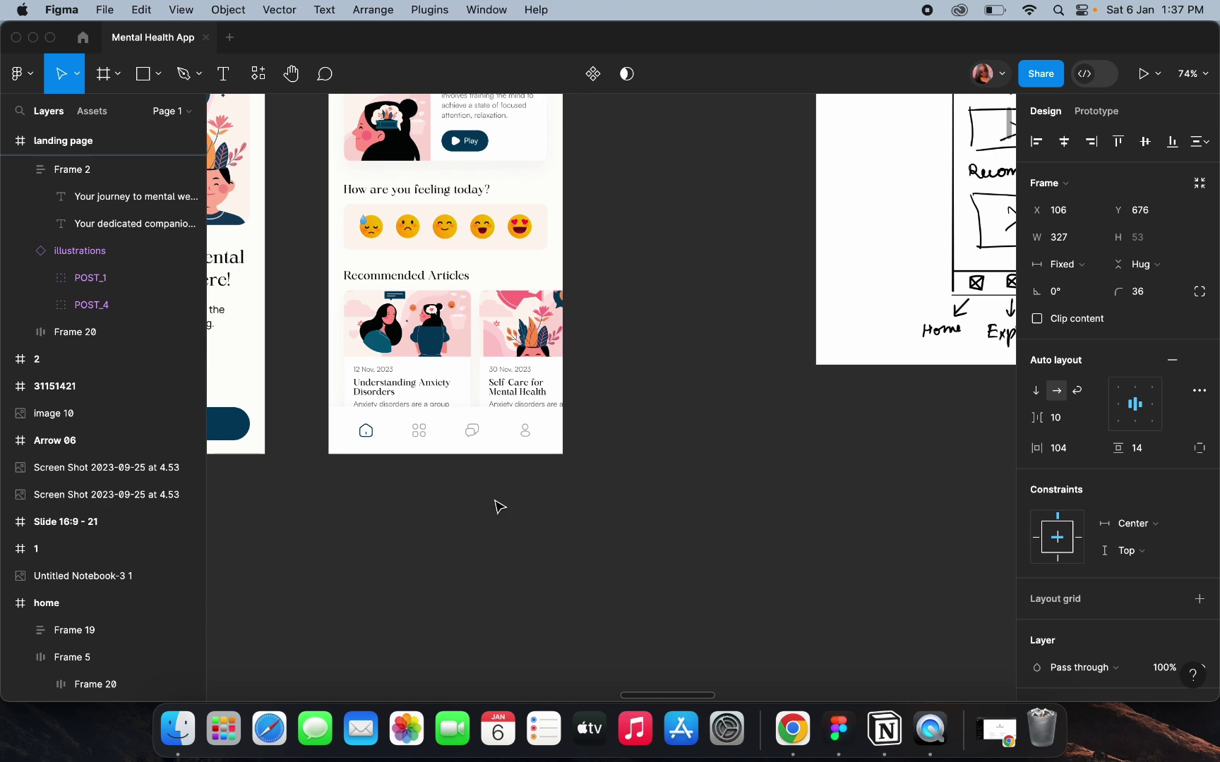
{"action": "scroll", "coordinate": [499, 507], "scroll_direction": "down", "scroll_amount": 5}
{"action": "scroll", "coordinate": [499, 507], "scroll_direction": "right", "scroll_amount": 5}
{"action": "scroll", "coordinate": [927, 380], "scroll_direction": "up", "scroll_amount": 4}
{"action": "scroll", "coordinate": [926, 380], "scroll_direction": "right", "scroll_amount": 5}
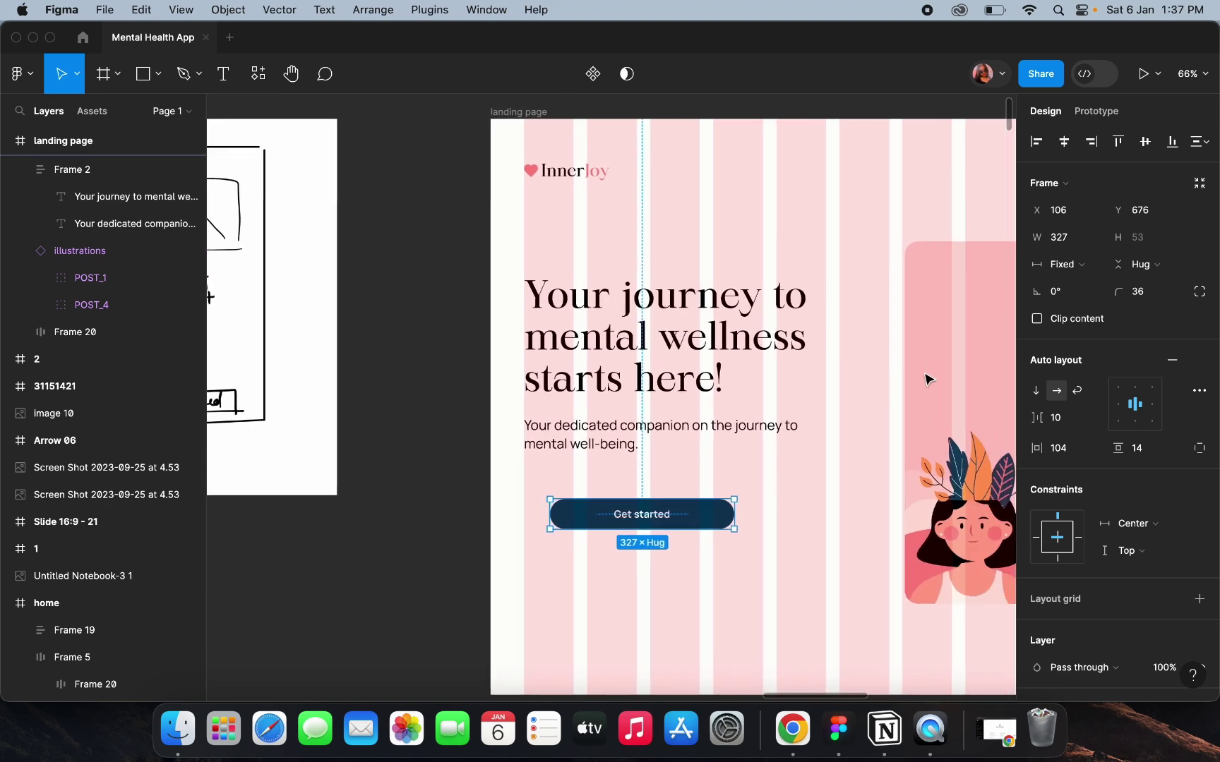
{"action": "scroll", "coordinate": [678, 519], "scroll_direction": "up", "scroll_amount": 2}
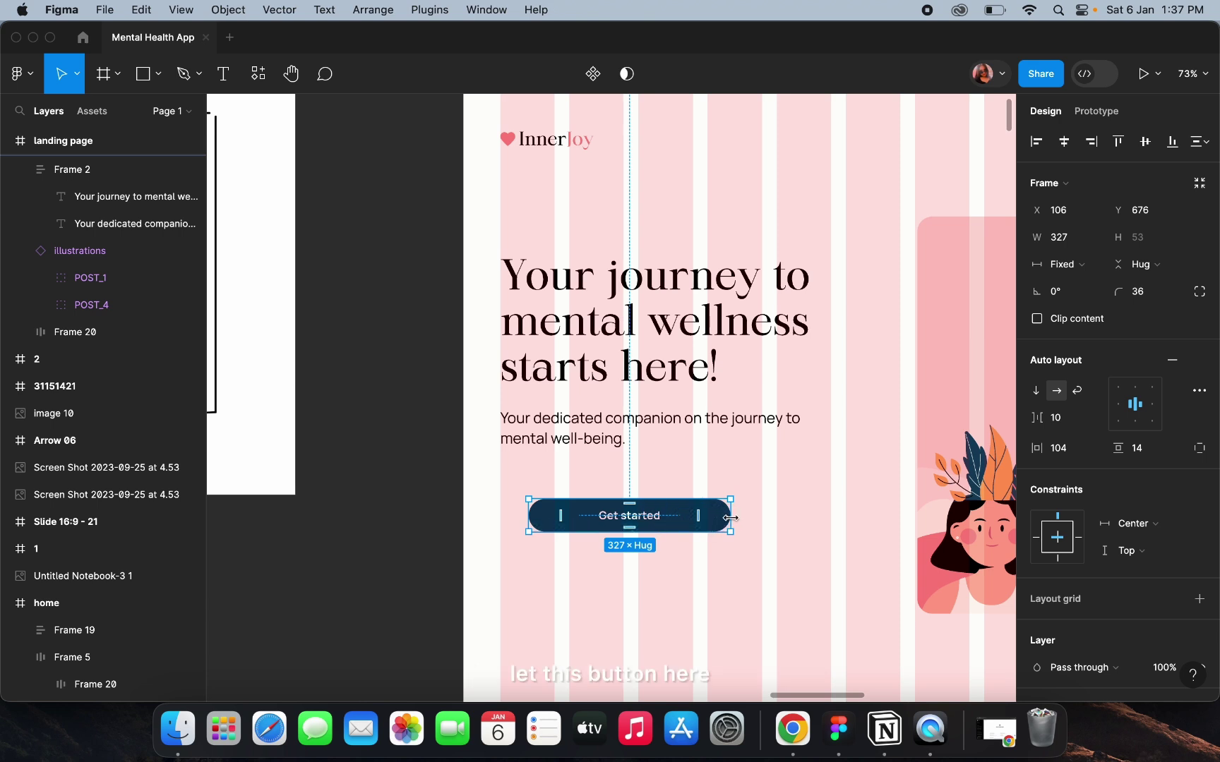
{"action": "left_click_drag", "start_coordinate": [730, 518], "coordinate": [696, 531]}
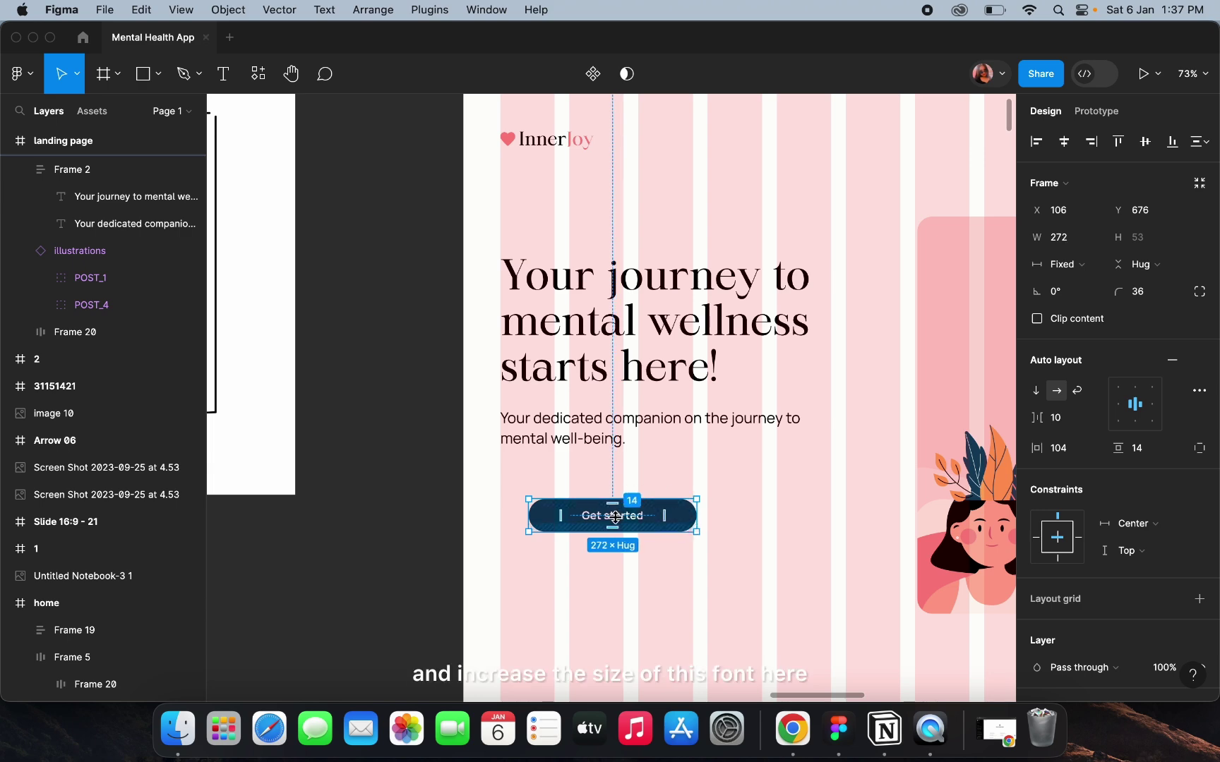
Set the Get started label to font size 20 with SemiBold weight.
{"action": "scroll", "coordinate": [671, 565], "scroll_direction": "up", "scroll_amount": 5}
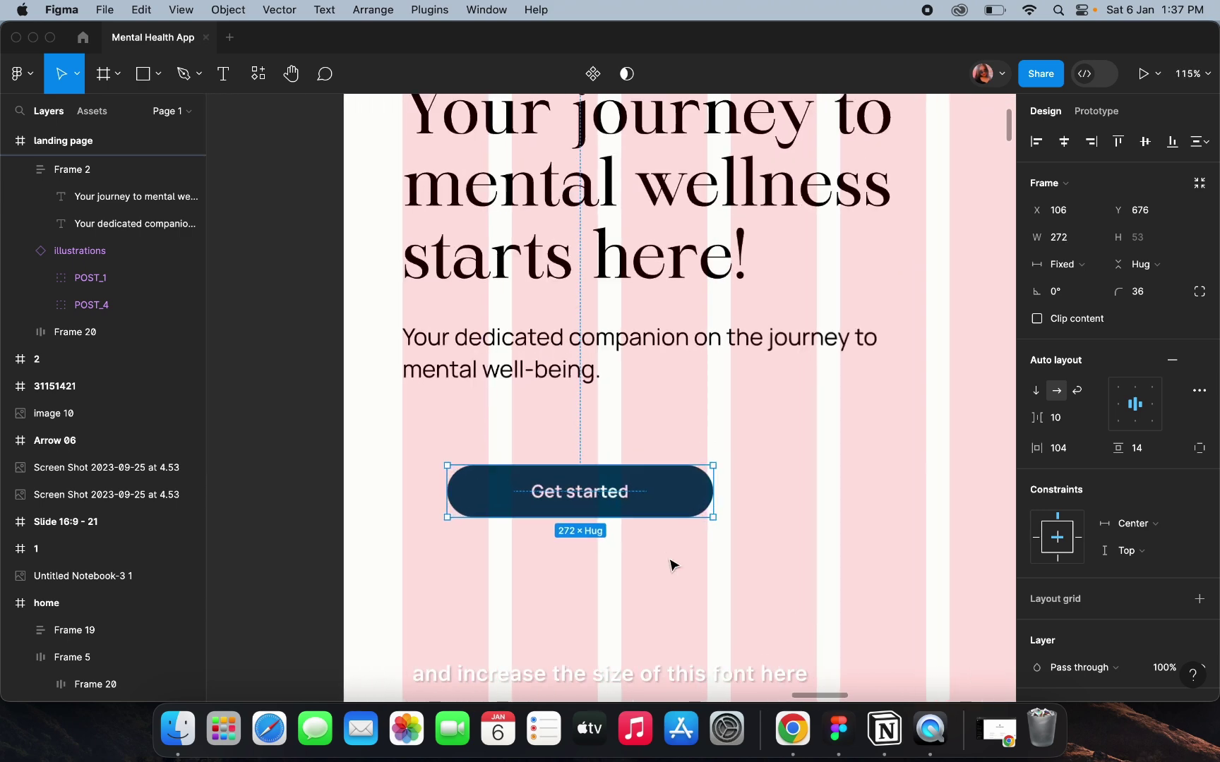
{"action": "double_click", "coordinate": [572, 492]}
{"action": "left_click", "coordinate": [1145, 431]}
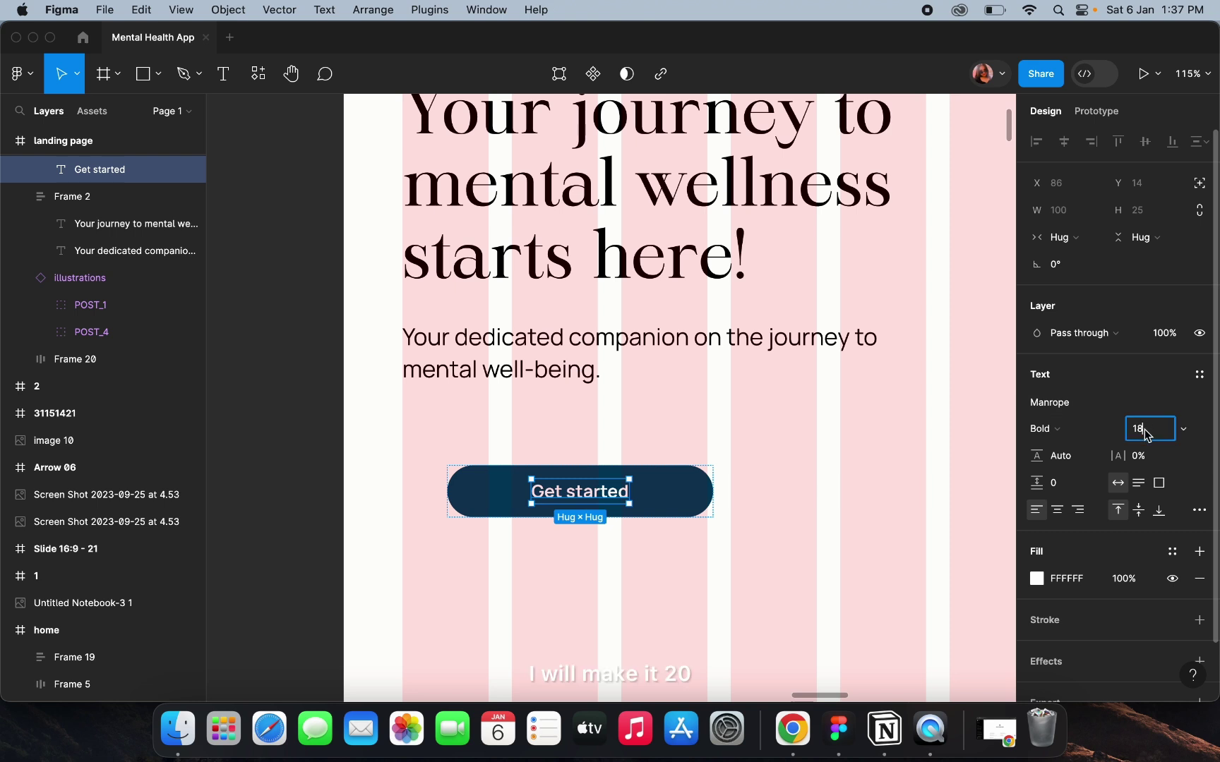
{"action": "type", "text": "20"}
{"action": "key", "text": "Return"}
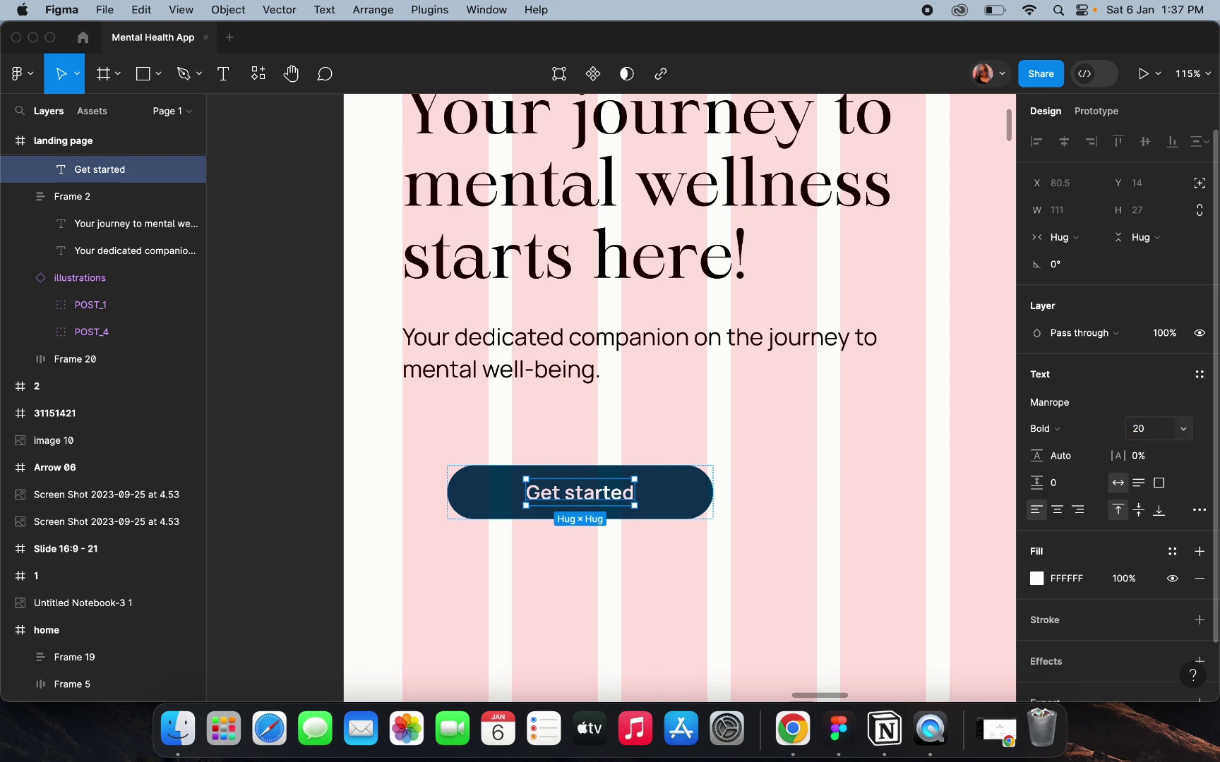
{"action": "left_click", "coordinate": [1084, 428]}
{"action": "left_click", "coordinate": [1078, 408]}
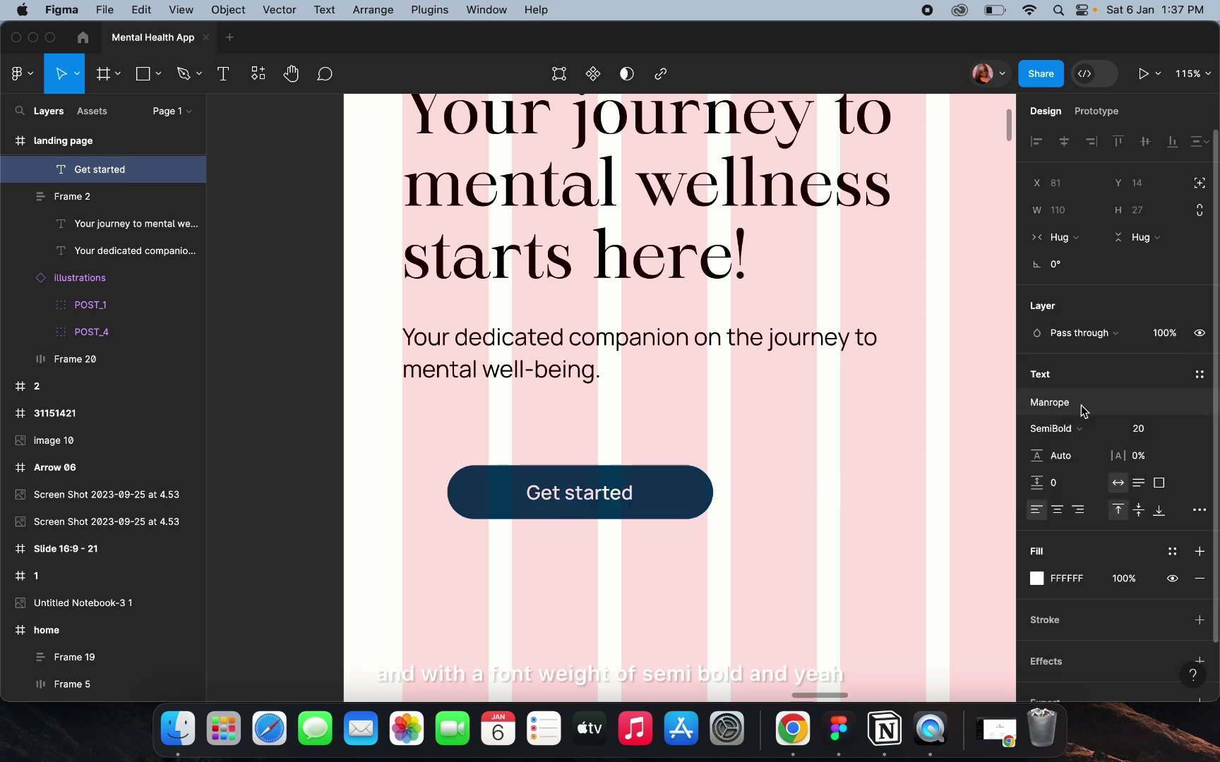
Make the button hug its text with 69 side padding, shift it left, and duplicate it rightward.
{"action": "left_click", "coordinate": [709, 508]}
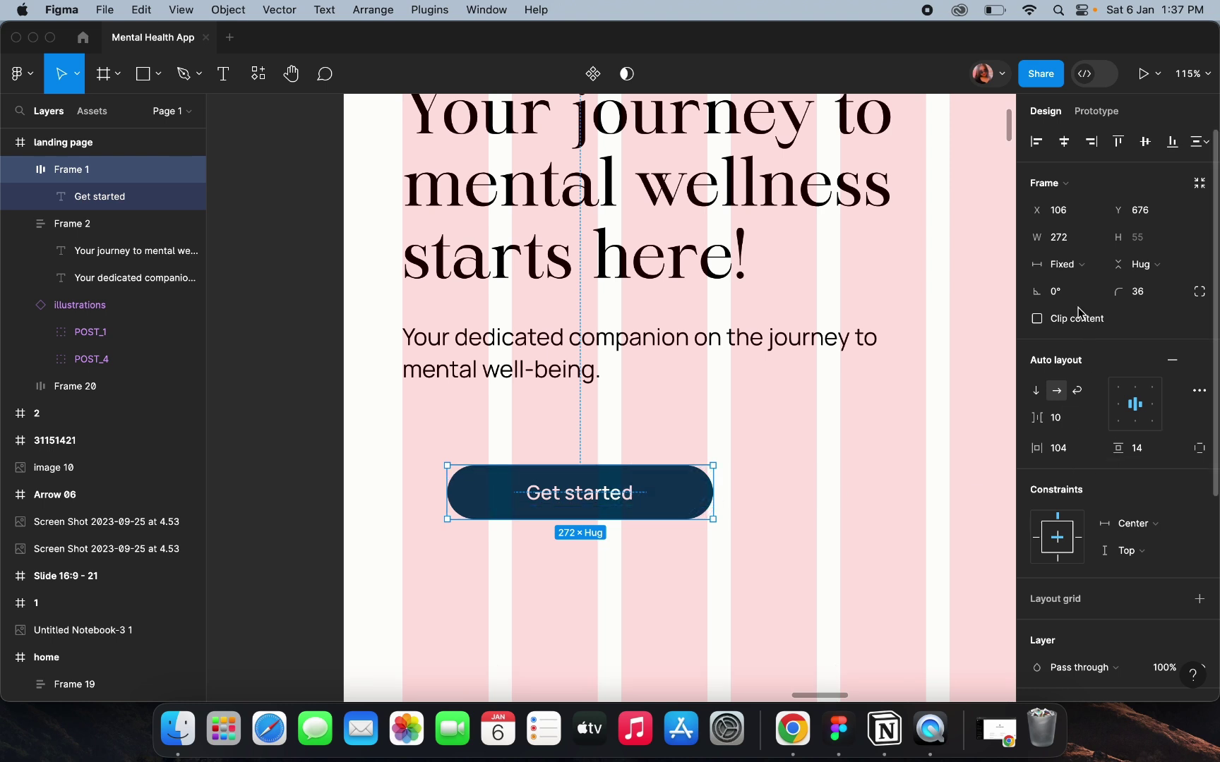
{"action": "left_click", "coordinate": [1075, 270]}
{"action": "left_click", "coordinate": [1078, 285]}
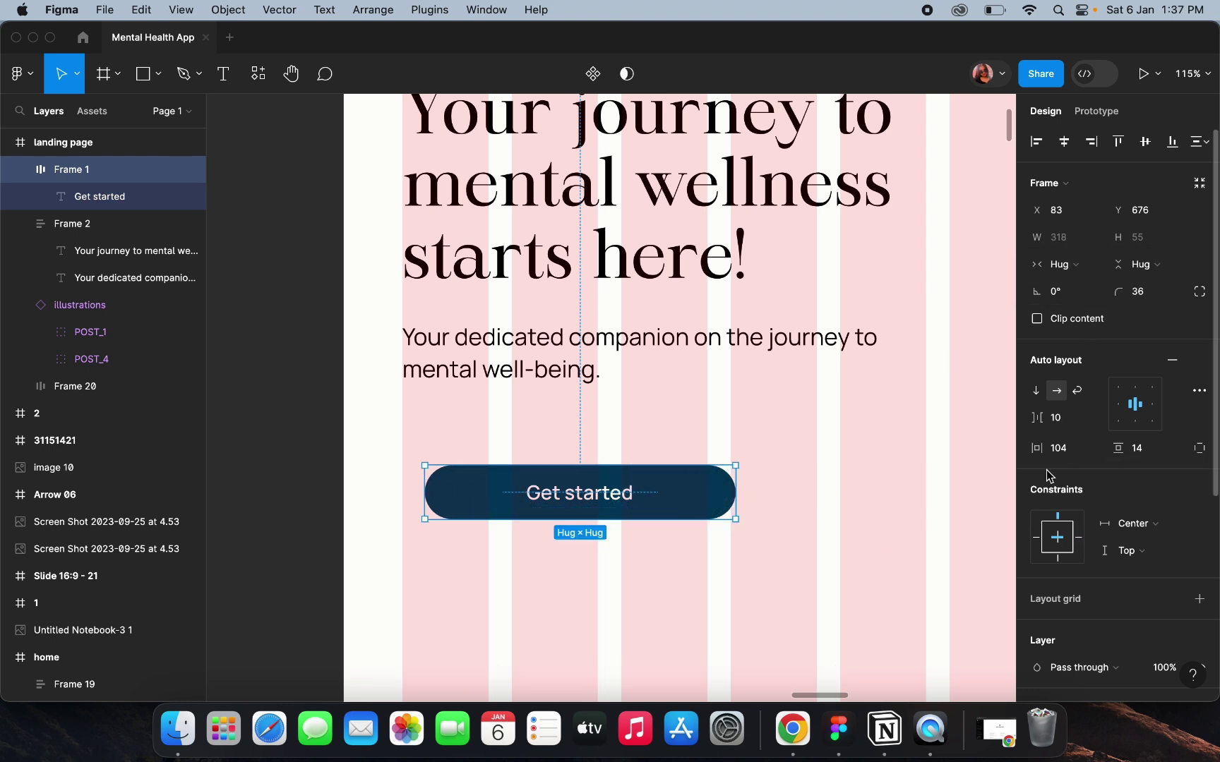
{"action": "left_click_drag", "start_coordinate": [1035, 450], "coordinate": [971, 458]}
{"action": "left_click_drag", "start_coordinate": [613, 494], "coordinate": [535, 489]}
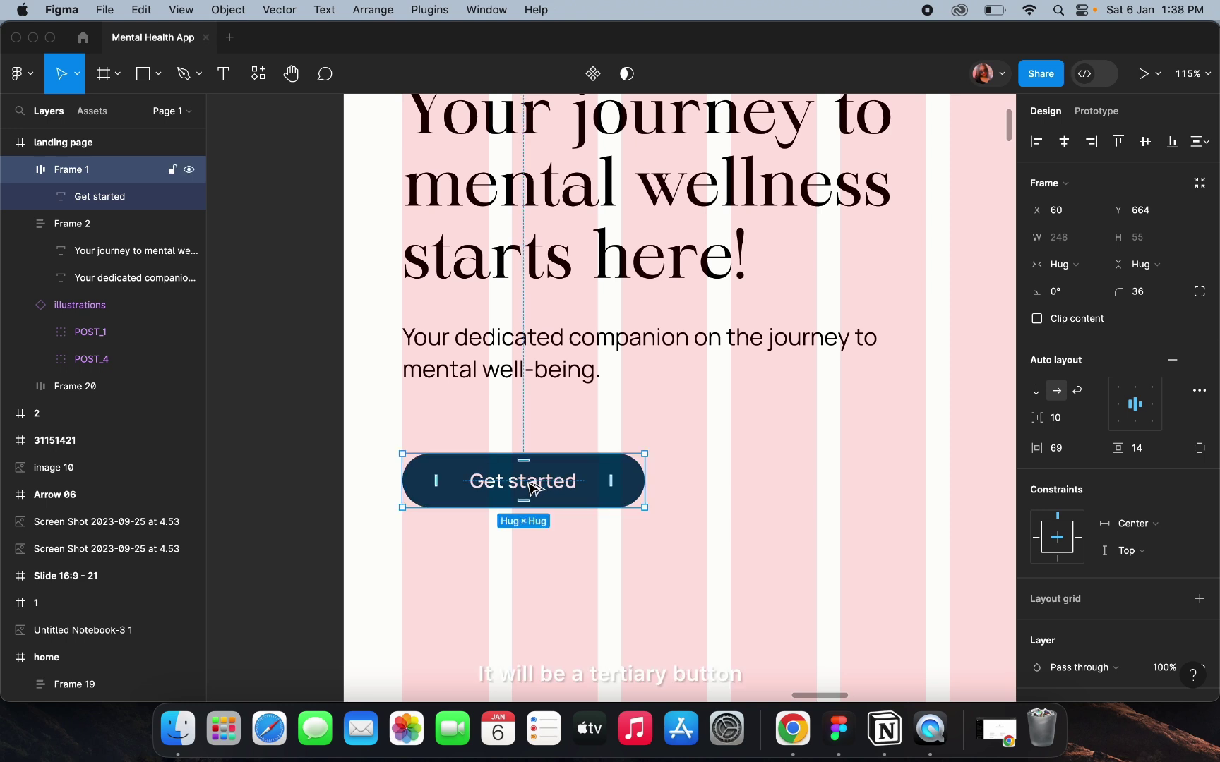
{"action": "left_click_drag", "start_coordinate": [534, 488], "coordinate": [797, 536], "text": "alt"}
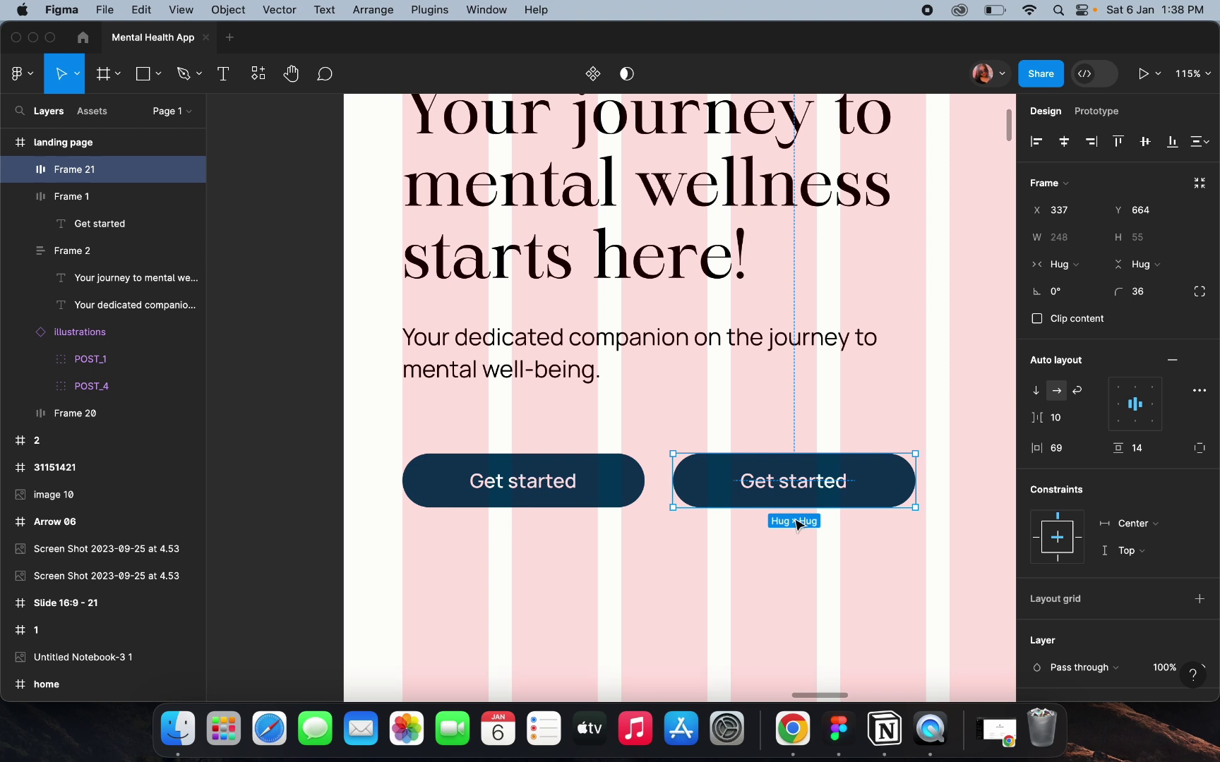
Remove the dark blue background fill from the copied button.
{"action": "double_click", "coordinate": [792, 484]}
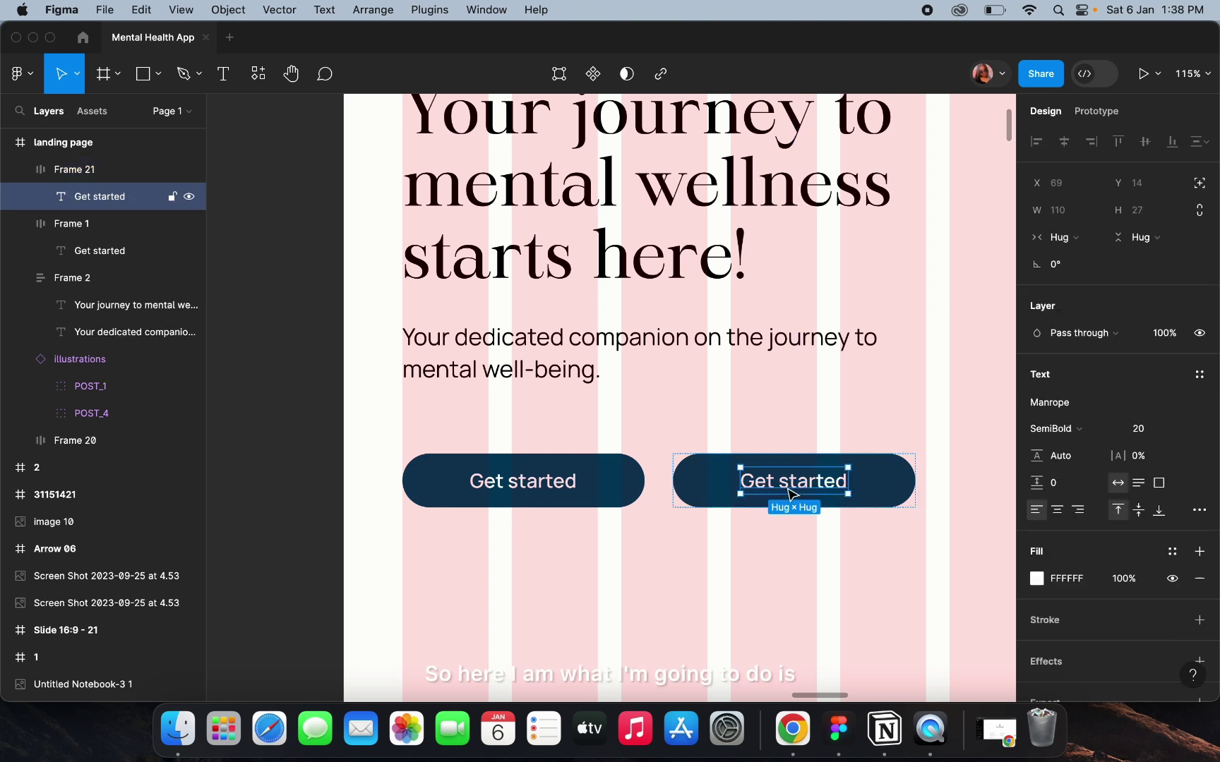
{"action": "left_click", "coordinate": [881, 499]}
{"action": "scroll", "coordinate": [1200, 423], "scroll_direction": "down", "scroll_amount": 3}
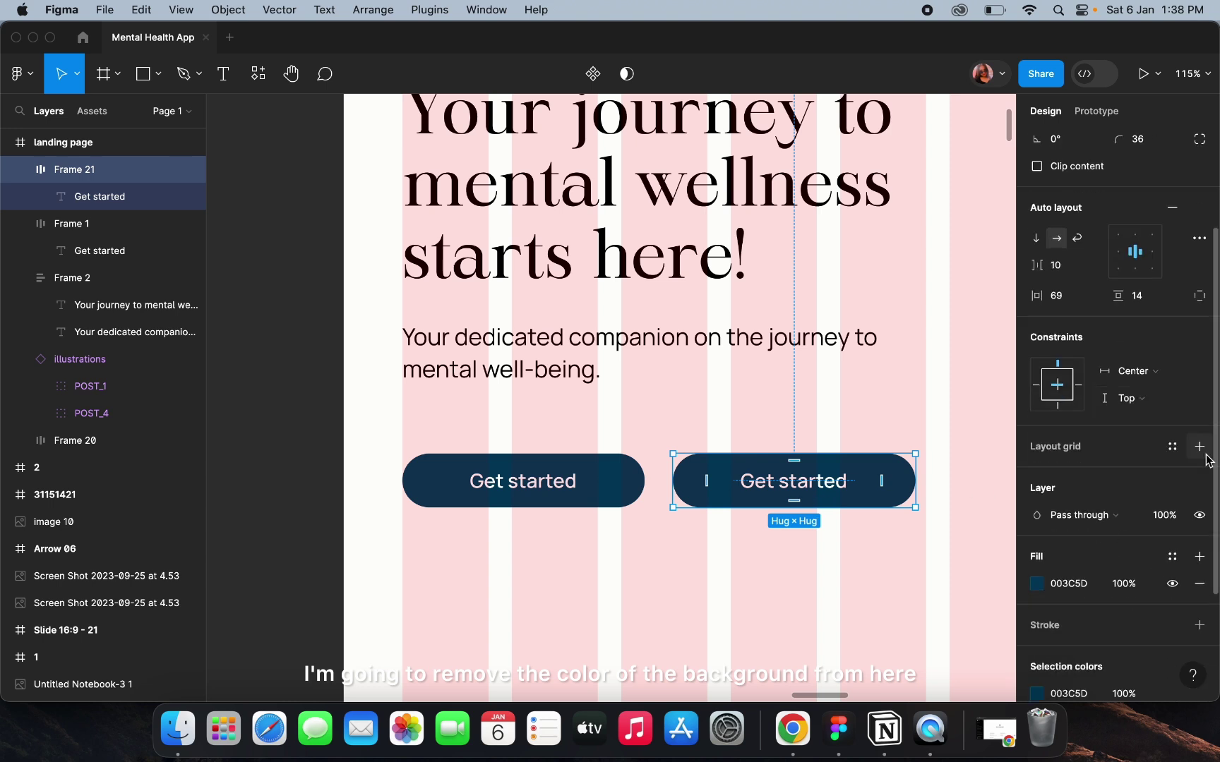
{"action": "left_click", "coordinate": [1170, 583]}
Underline the copied label and colour it dark blue 003C5D sampled from the Get started button.
{"action": "double_click", "coordinate": [808, 480]}
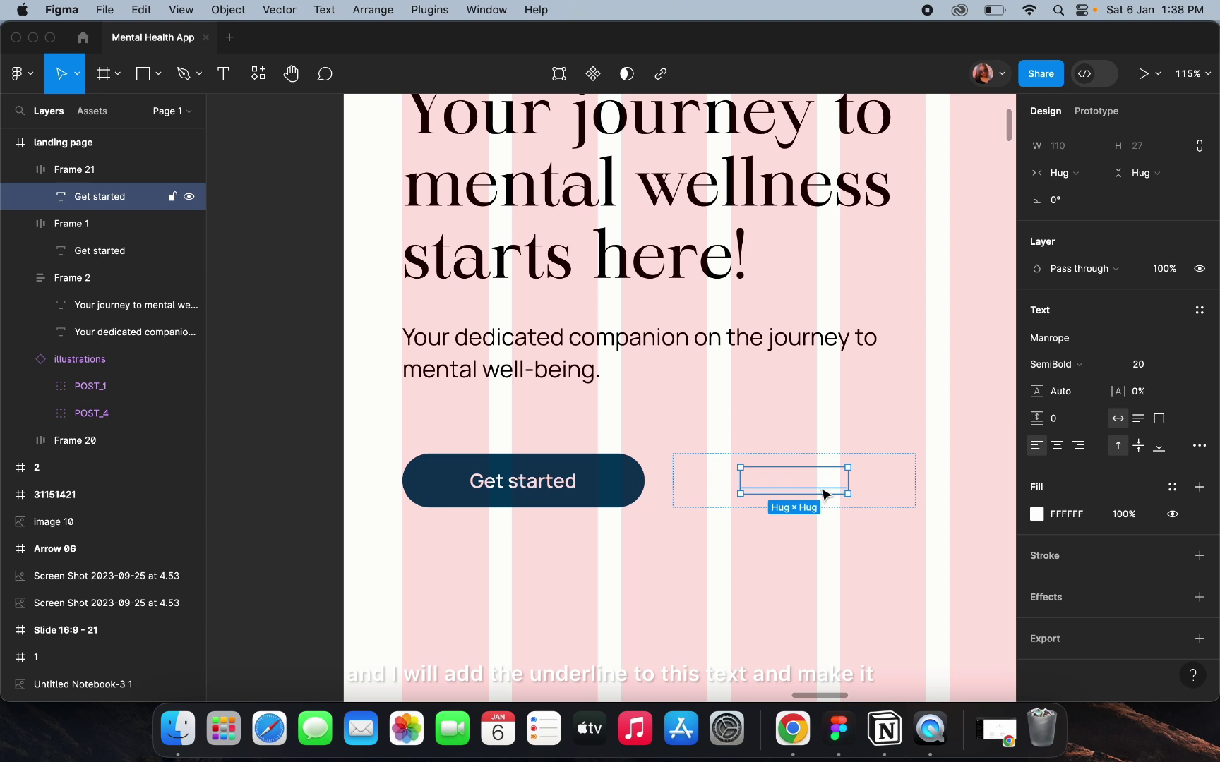
{"action": "left_click", "coordinate": [1195, 449]}
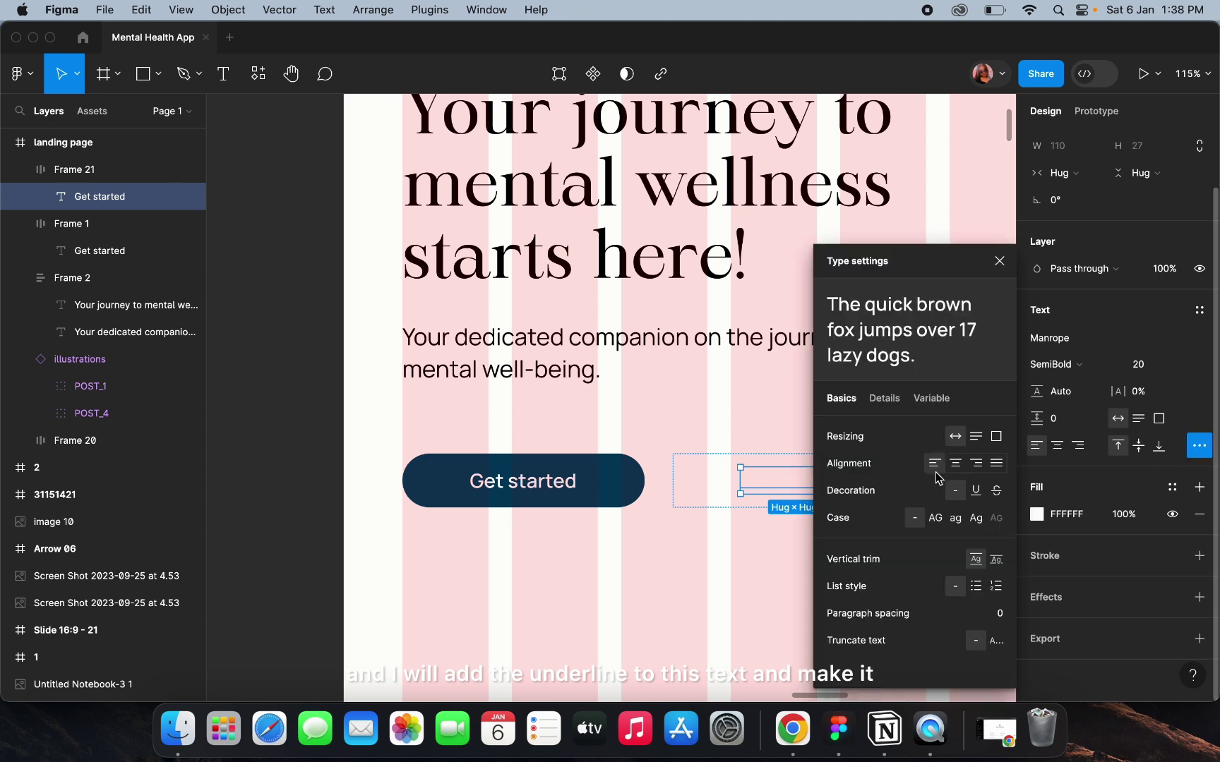
{"action": "left_click", "coordinate": [975, 490]}
{"action": "left_click", "coordinate": [1035, 514]}
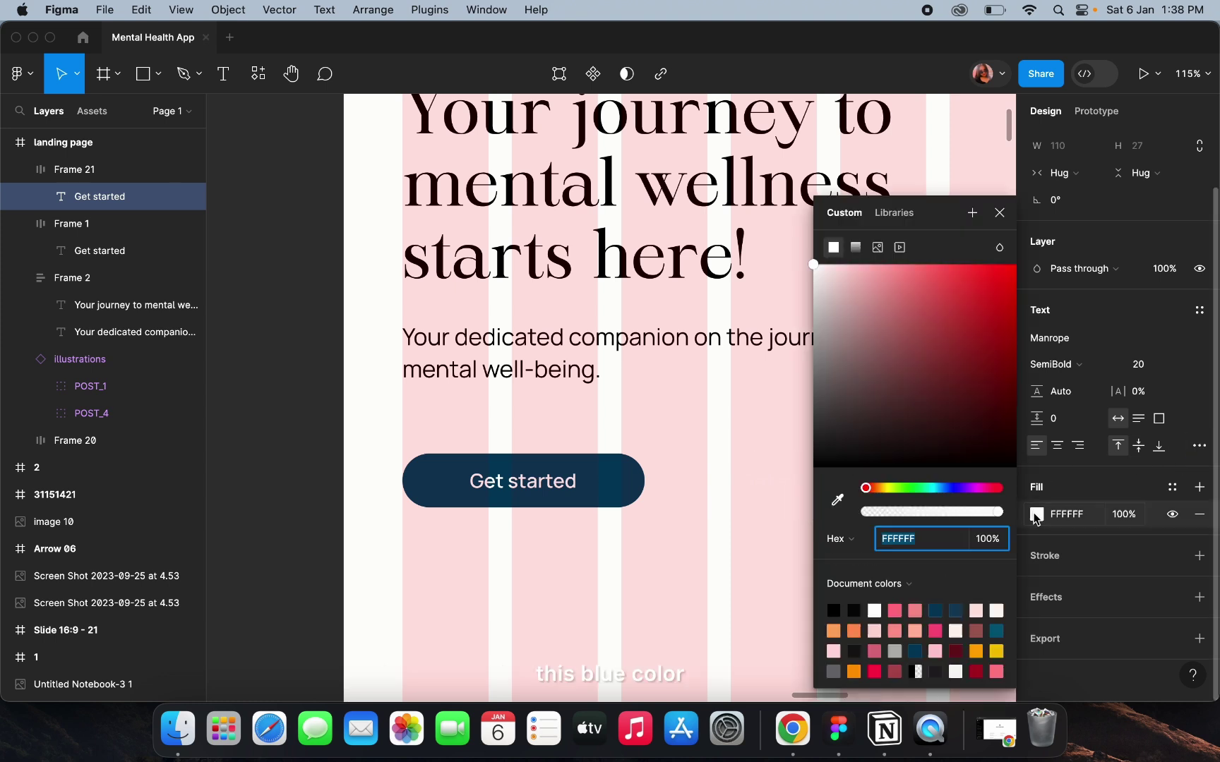
{"action": "left_click", "coordinate": [837, 499]}
{"action": "left_click", "coordinate": [590, 498]}
{"action": "left_click", "coordinate": [631, 585]}
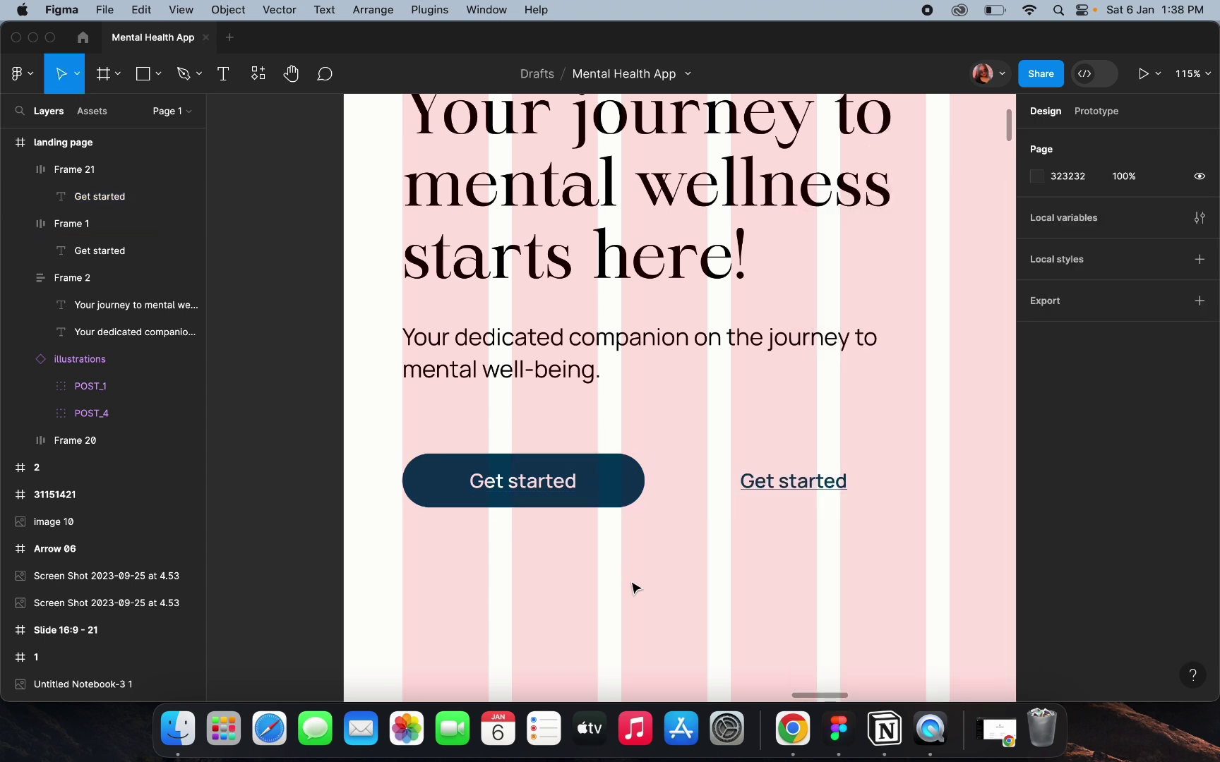
Tighten the second button's side padding to 38, align it beside Get started, and retype it as 'Learn more'.
{"action": "left_click", "coordinate": [845, 478]}
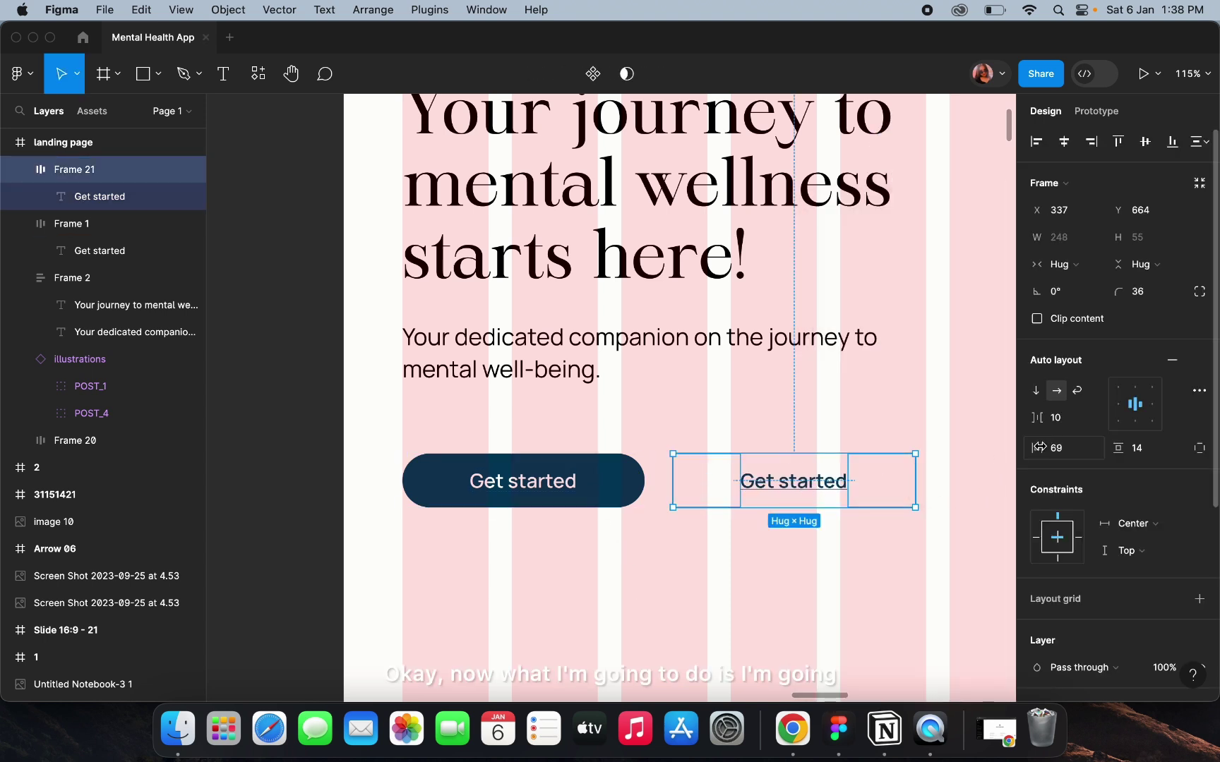
{"action": "left_click_drag", "start_coordinate": [1030, 446], "coordinate": [980, 444]}
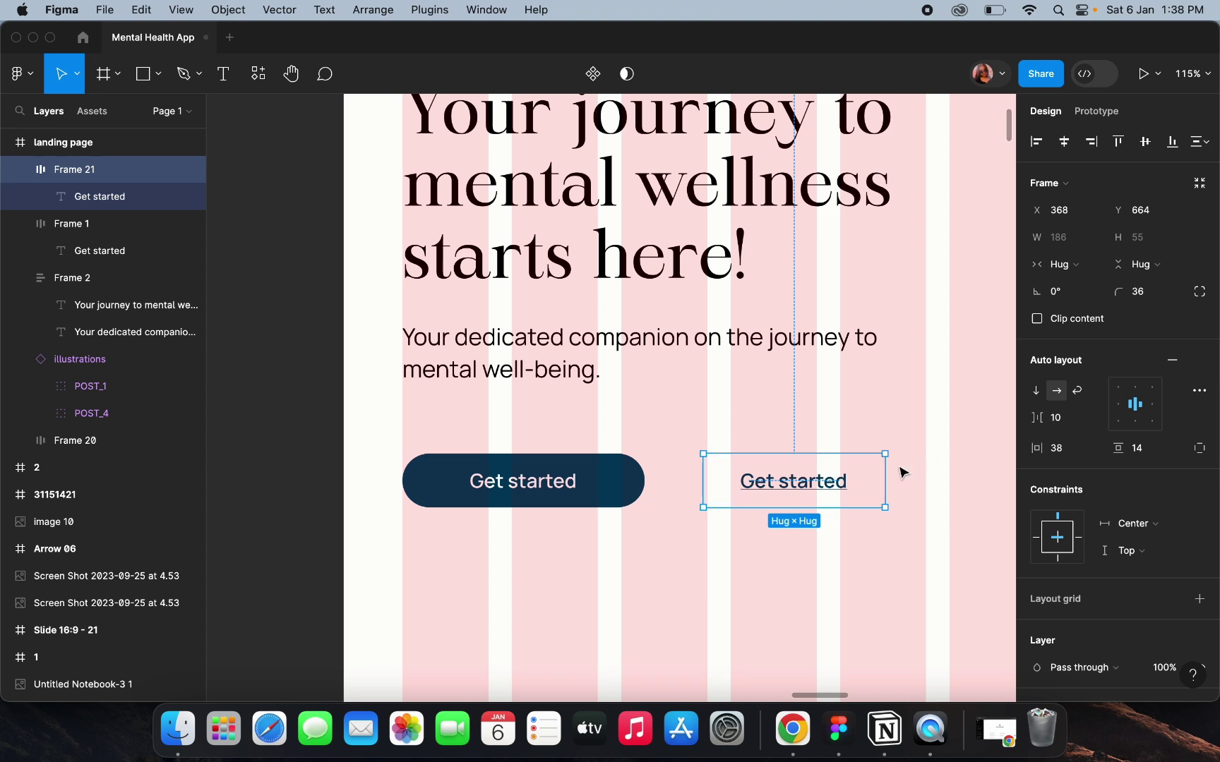
{"action": "left_click_drag", "start_coordinate": [815, 488], "coordinate": [794, 492]}
{"action": "left_click", "coordinate": [792, 487]}
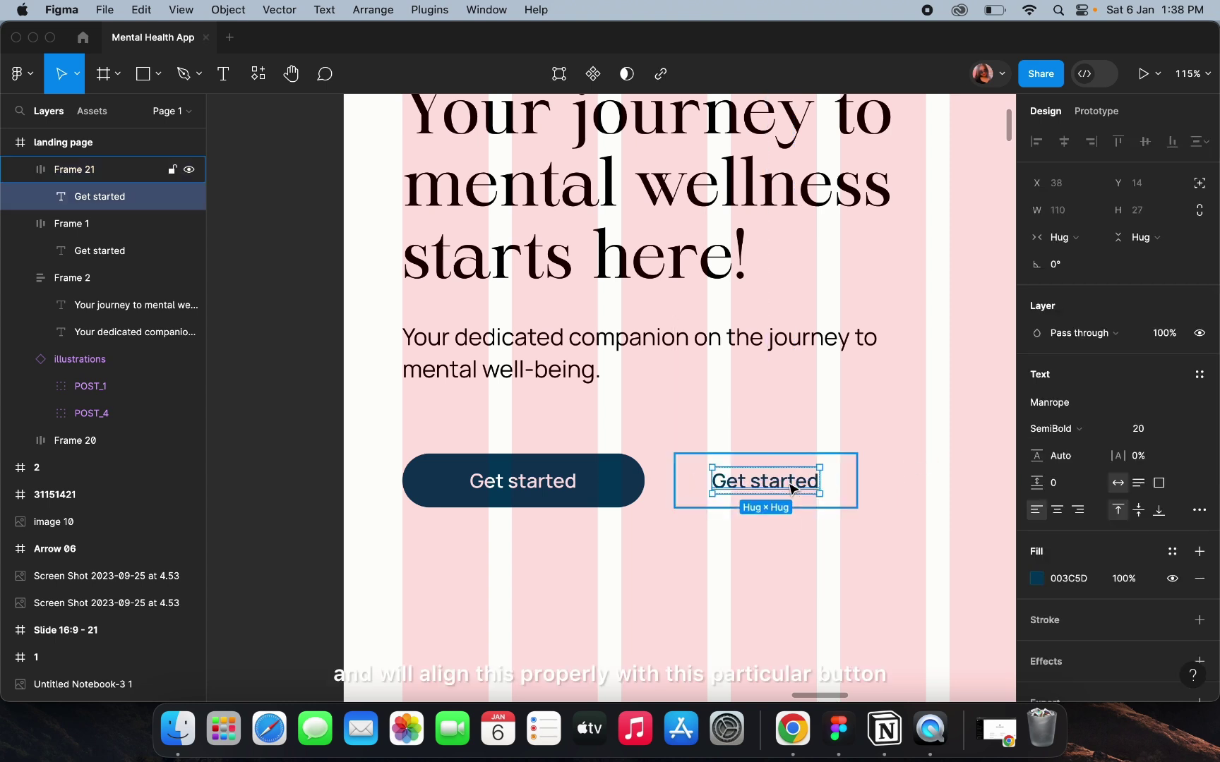
{"action": "key", "text": "Return"}
{"action": "type", "text": "Le"}
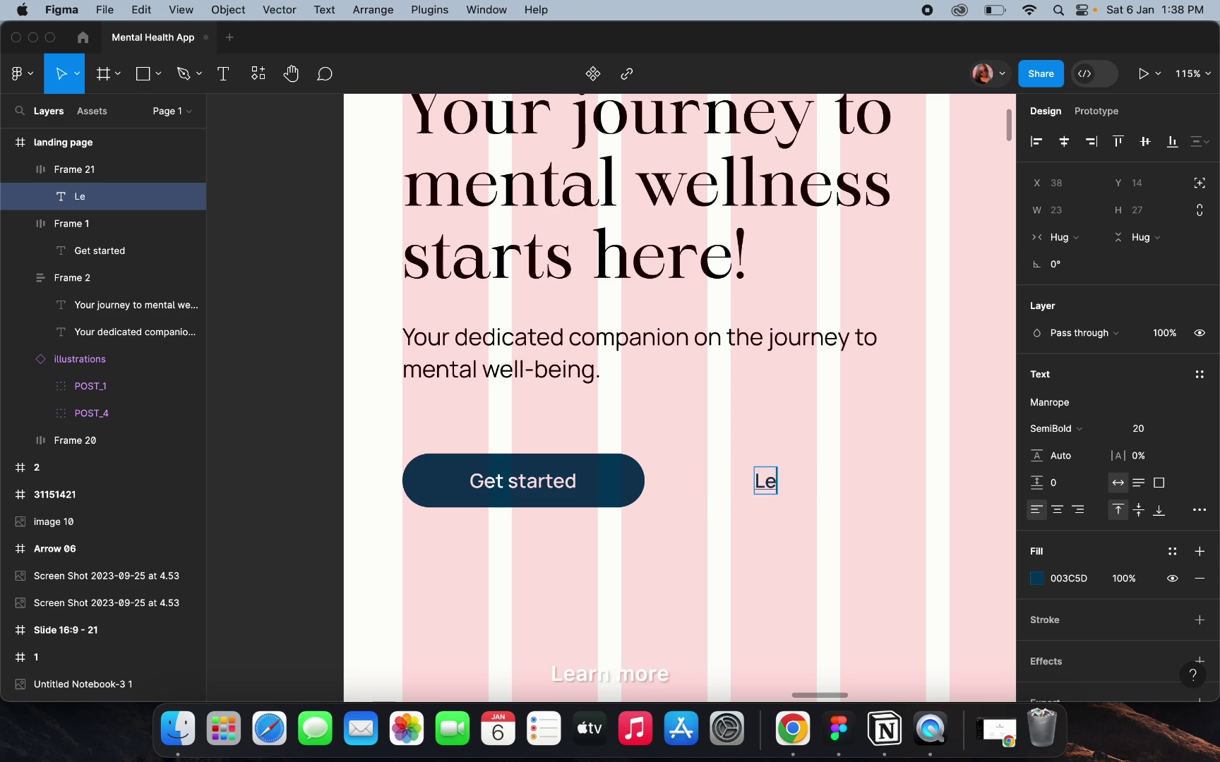
{"action": "type", "text": "arn more"}
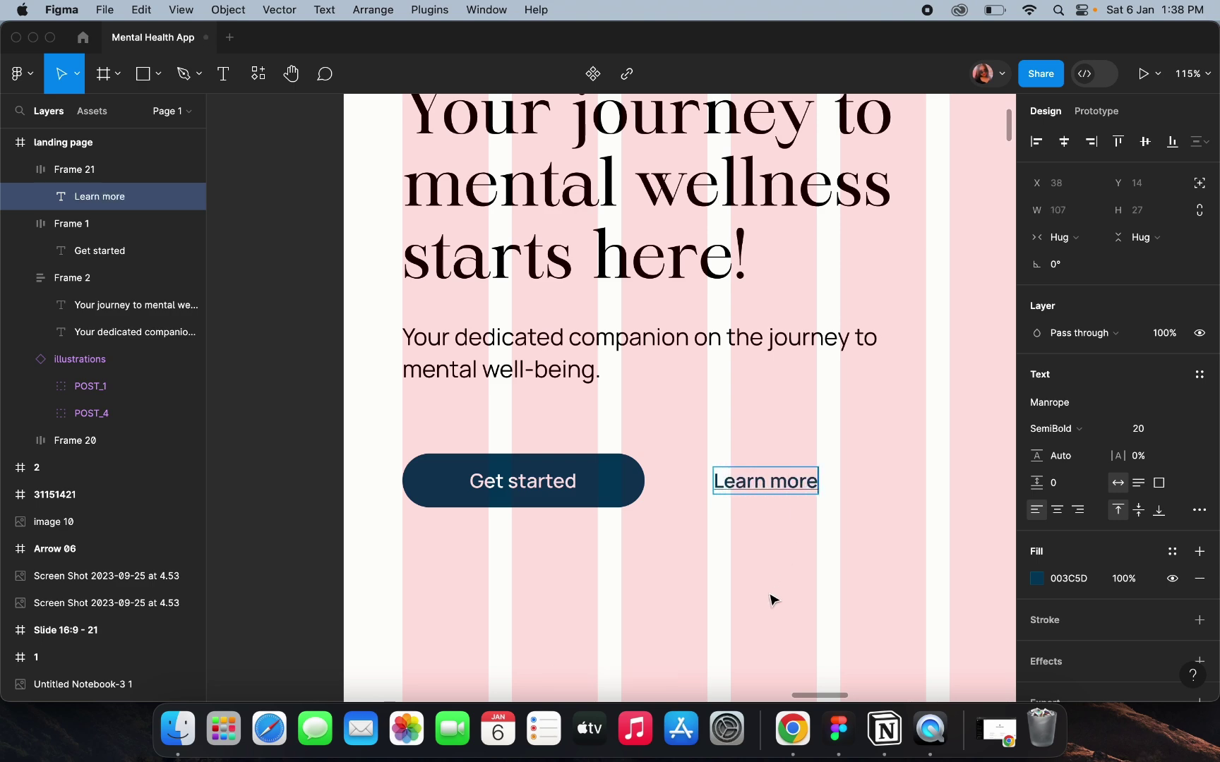
{"action": "left_click", "coordinate": [772, 600]}
{"action": "scroll", "coordinate": [772, 601], "scroll_direction": "down", "scroll_amount": 10}
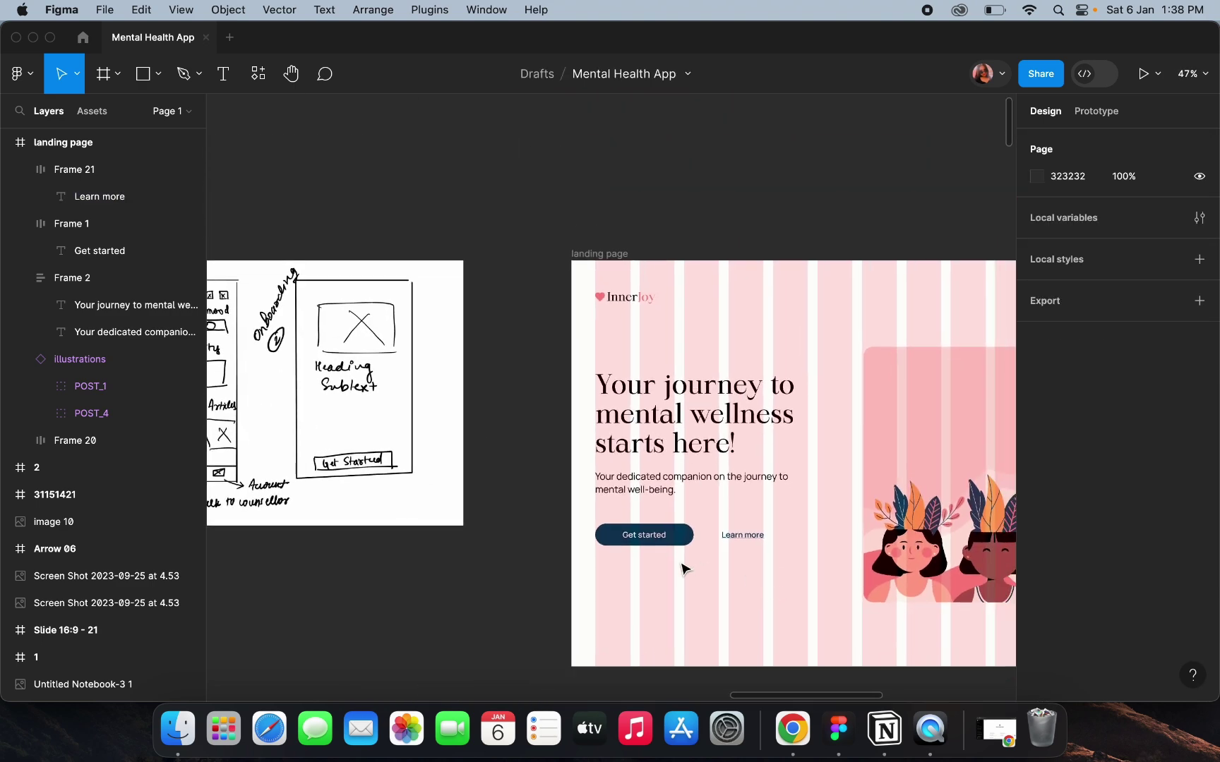
Change the Learn more label's font weight from SemiBold to Bold.
{"action": "scroll", "coordinate": [682, 567], "scroll_direction": "left", "scroll_amount": 5}
{"action": "scroll", "coordinate": [684, 569], "scroll_direction": "left", "scroll_amount": 5}
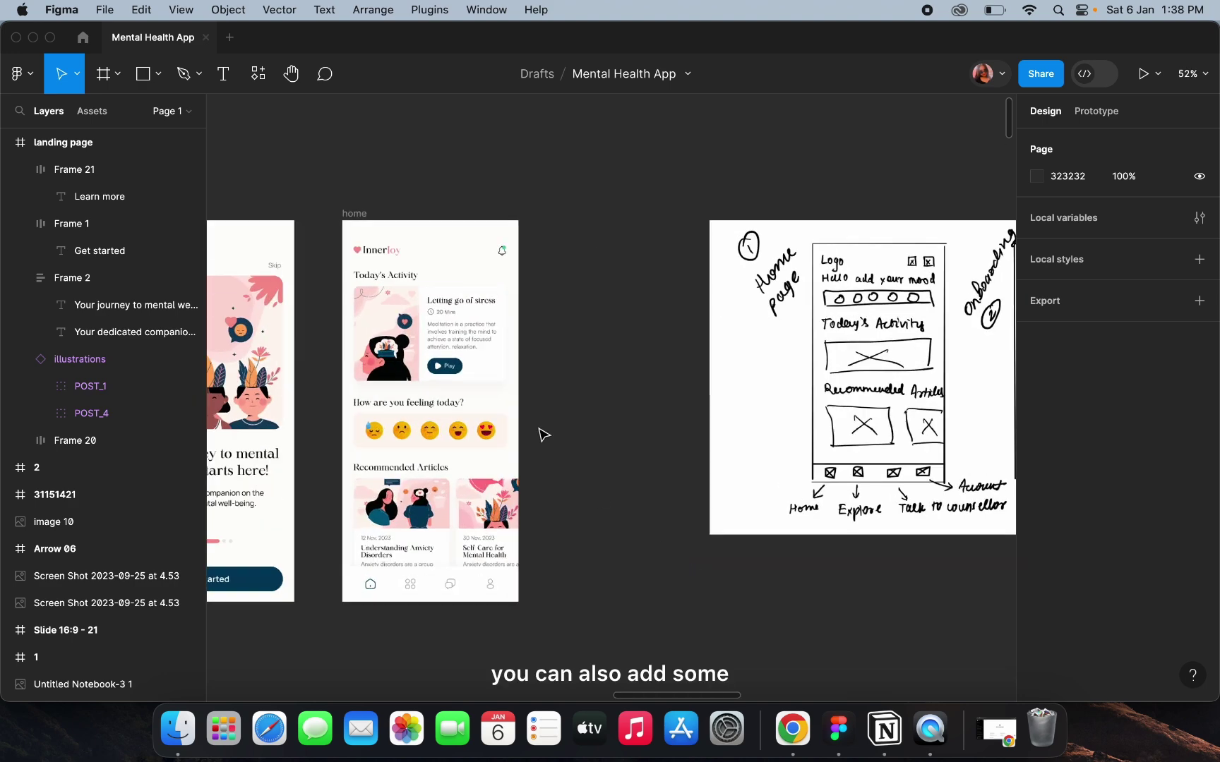
{"action": "scroll", "coordinate": [541, 432], "scroll_direction": "up", "scroll_amount": 5}
{"action": "scroll", "coordinate": [541, 432], "scroll_direction": "left", "scroll_amount": 10}
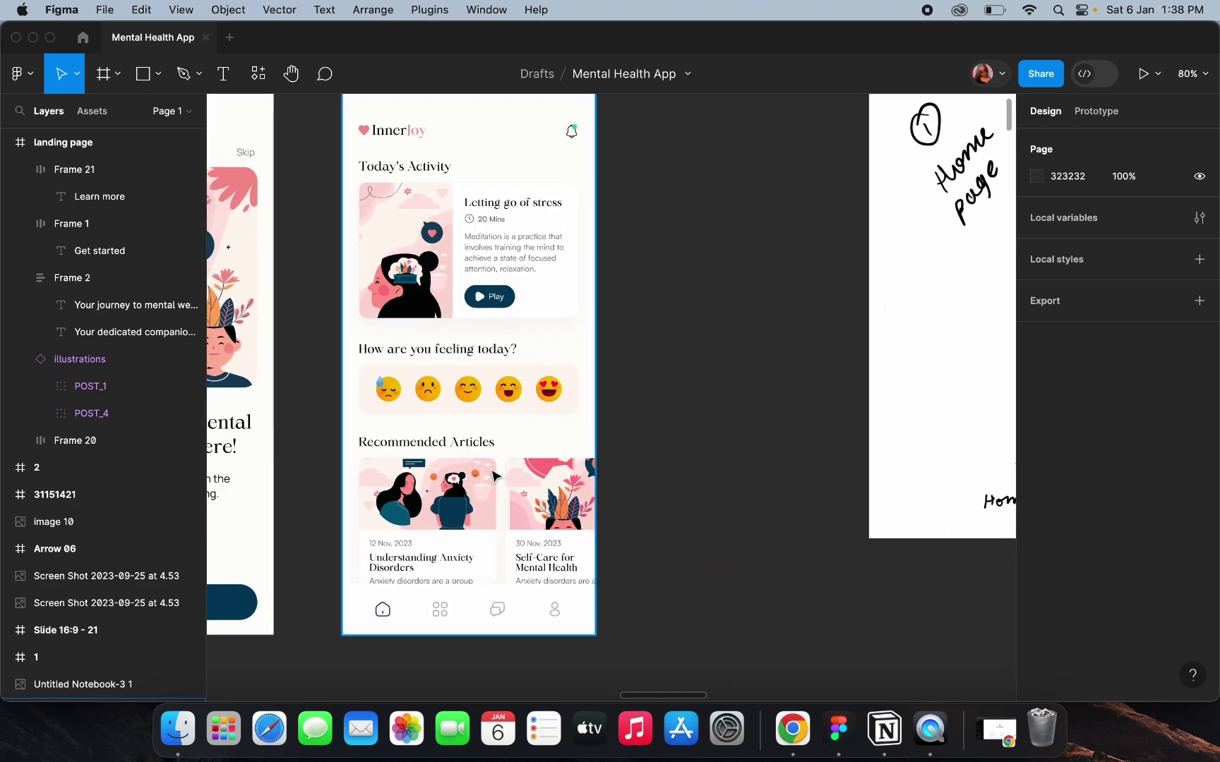
{"action": "scroll", "coordinate": [484, 521], "scroll_direction": "down", "scroll_amount": 2}
{"action": "scroll", "coordinate": [484, 521], "scroll_direction": "down", "scroll_amount": 3}
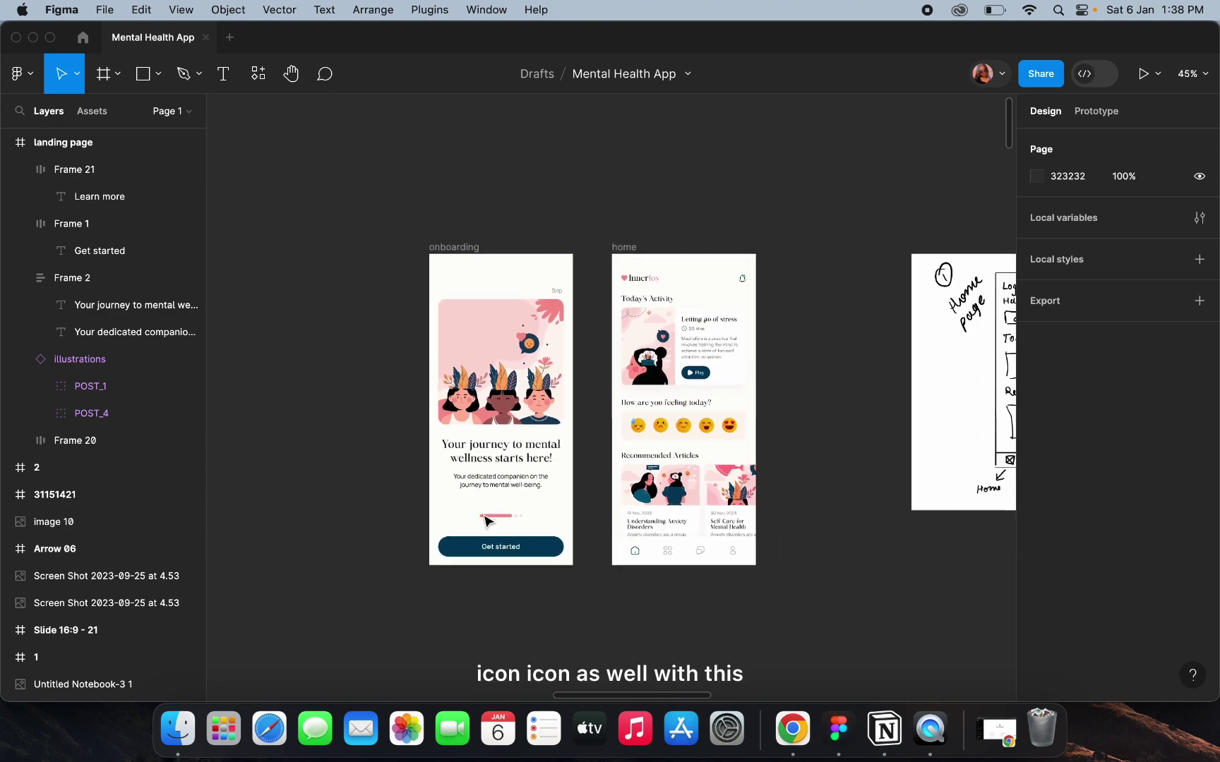
{"action": "scroll", "coordinate": [485, 518], "scroll_direction": "left", "scroll_amount": 5}
{"action": "scroll", "coordinate": [485, 518], "scroll_direction": "down", "scroll_amount": 3}
{"action": "scroll", "coordinate": [490, 518], "scroll_direction": "left", "scroll_amount": 8}
{"action": "scroll", "coordinate": [490, 517], "scroll_direction": "up", "scroll_amount": 5}
{"action": "scroll", "coordinate": [513, 500], "scroll_direction": "down", "scroll_amount": 2}
{"action": "scroll", "coordinate": [727, 318], "scroll_direction": "up", "scroll_amount": 3}
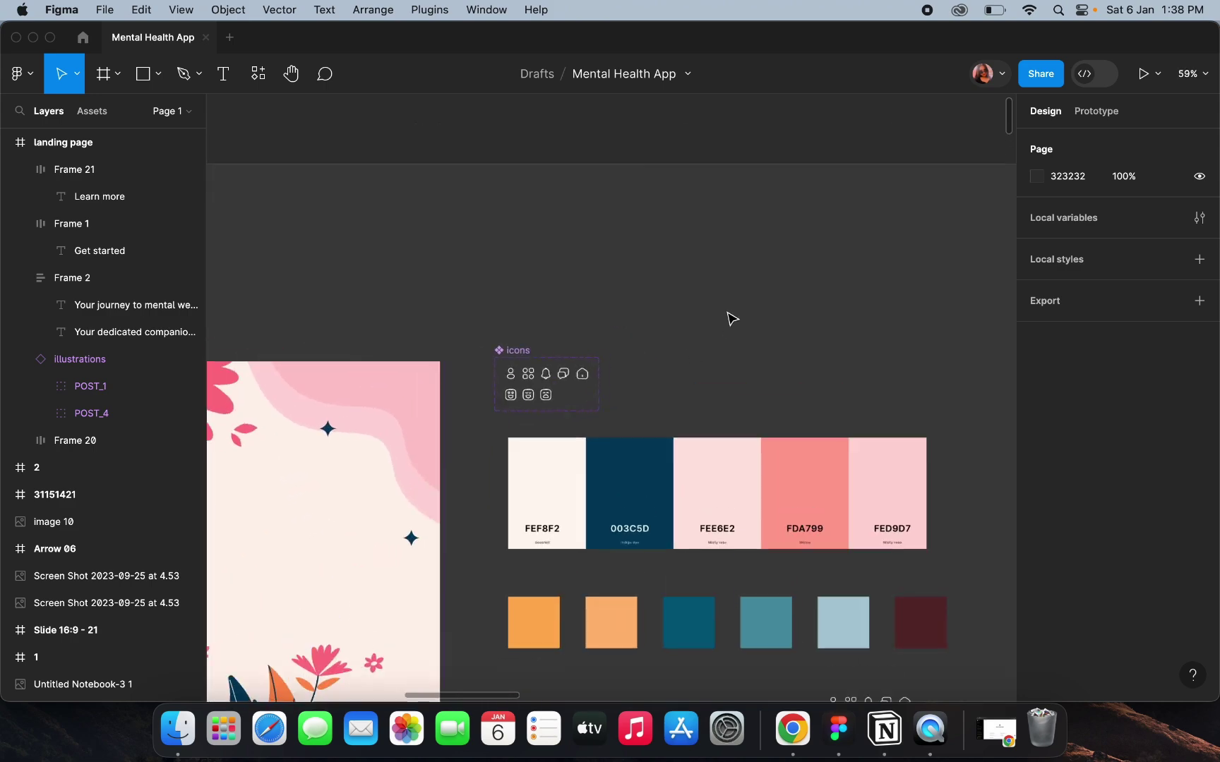
{"action": "scroll", "coordinate": [727, 318], "scroll_direction": "right", "scroll_amount": 4}
{"action": "scroll", "coordinate": [727, 318], "scroll_direction": "left", "scroll_amount": 10}
{"action": "scroll", "coordinate": [732, 319], "scroll_direction": "right", "scroll_amount": 1}
{"action": "scroll", "coordinate": [727, 388], "scroll_direction": "right", "scroll_amount": 7}
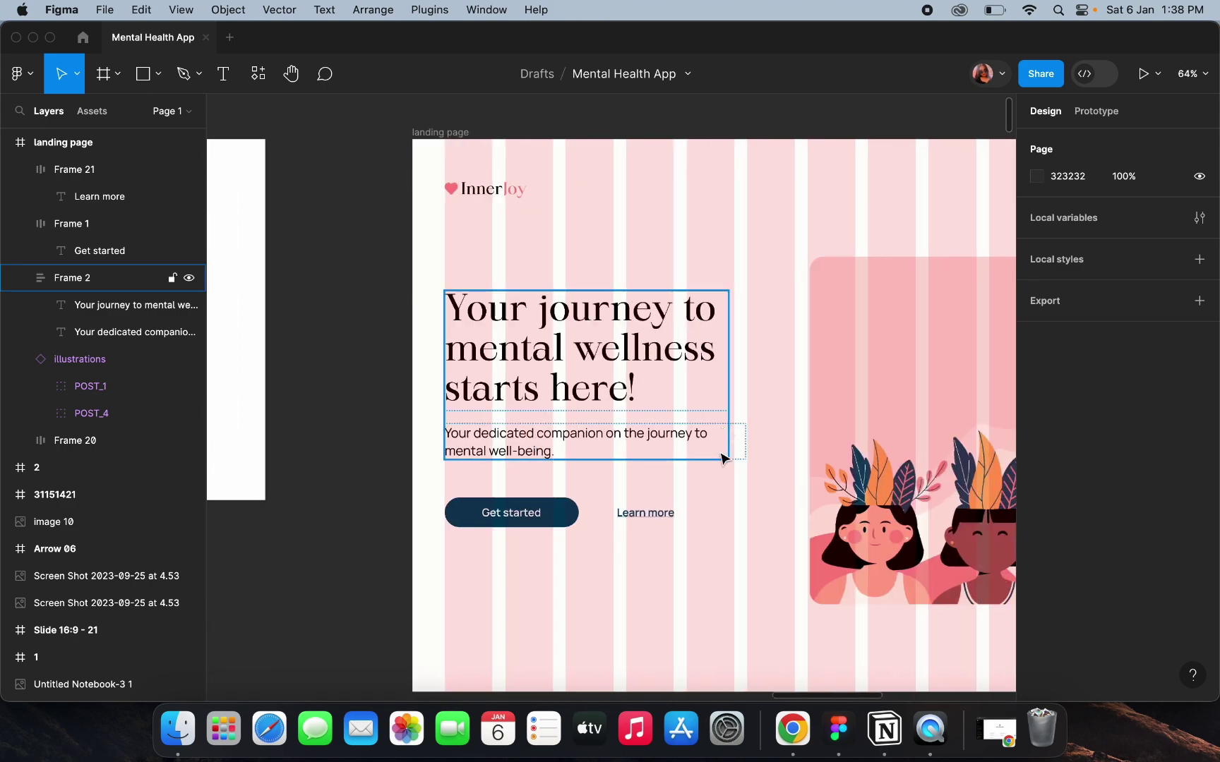
{"action": "scroll", "coordinate": [713, 476], "scroll_direction": "up", "scroll_amount": 5}
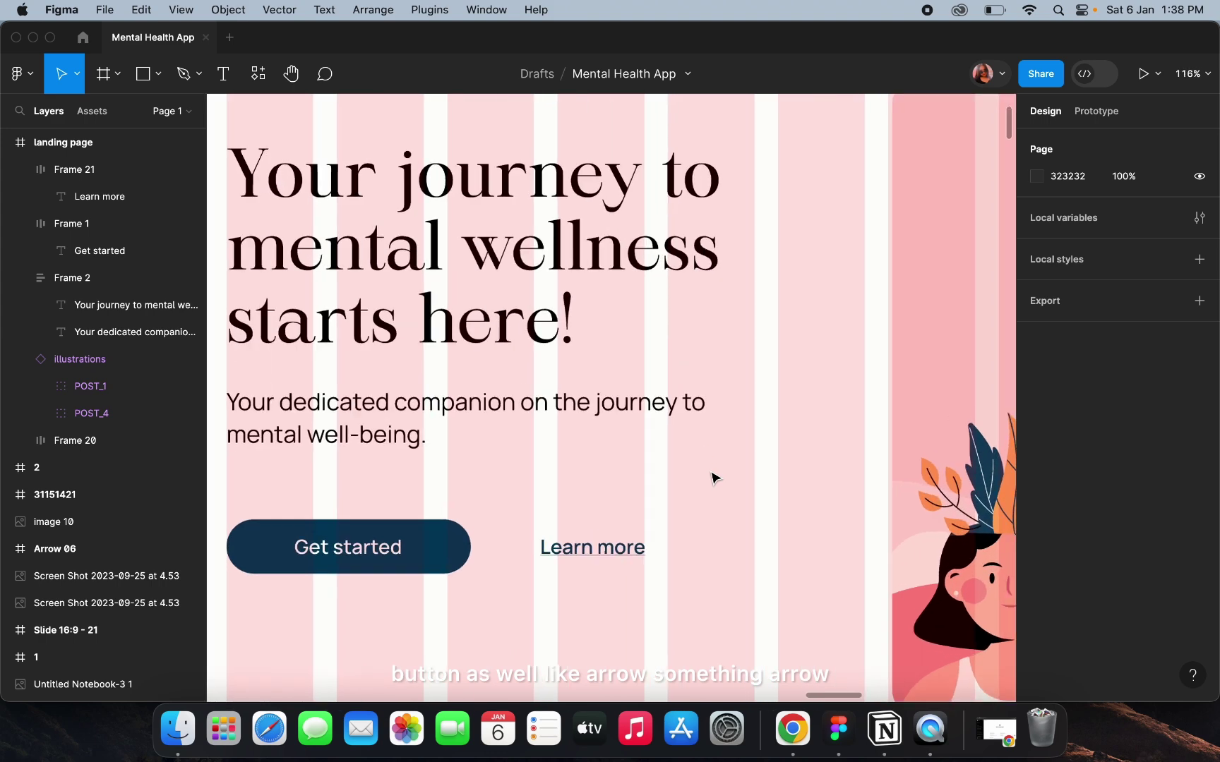
{"action": "left_click", "coordinate": [586, 557]}
{"action": "left_click", "coordinate": [586, 556]}
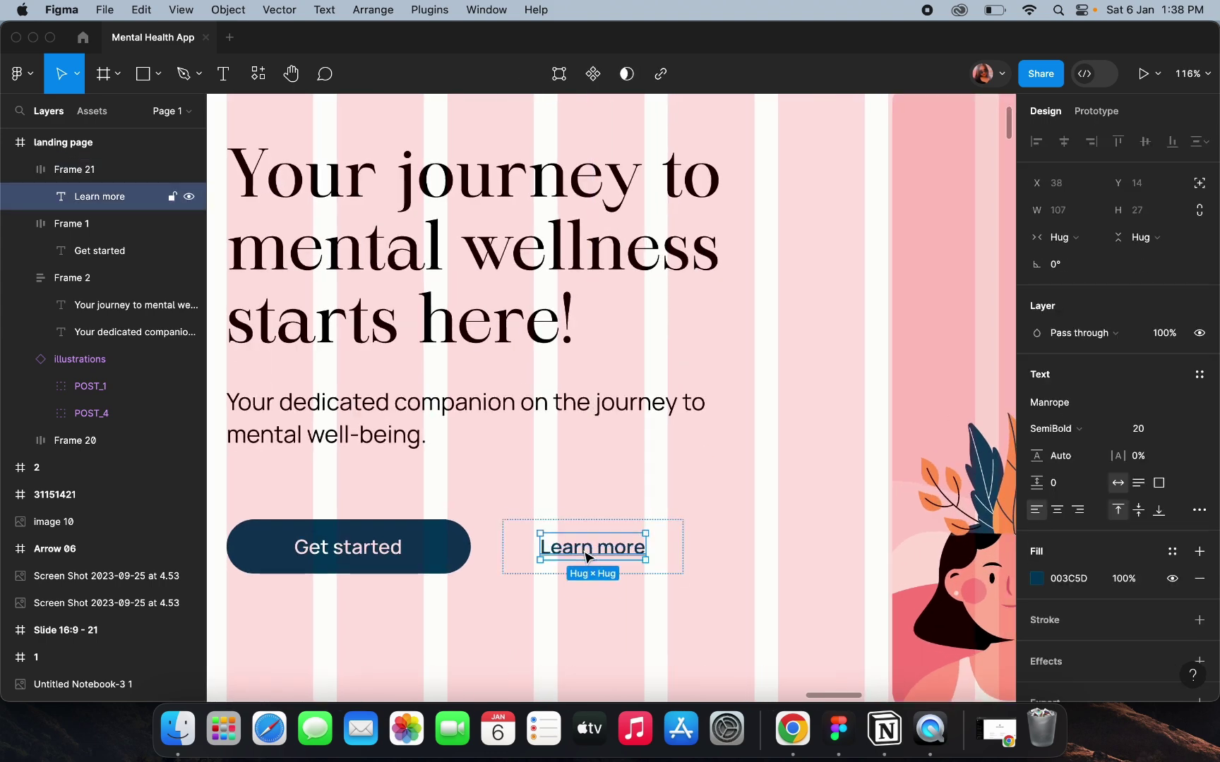
{"action": "left_click", "coordinate": [1059, 429]}
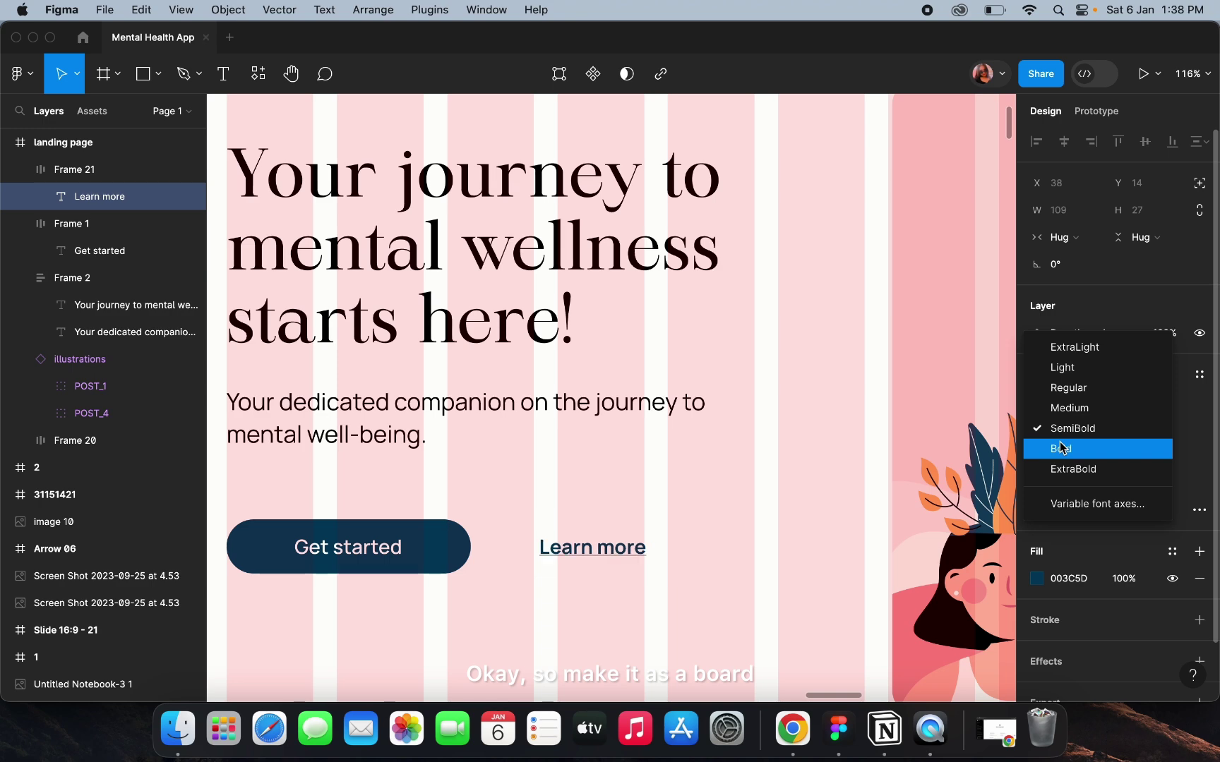
{"action": "left_click", "coordinate": [1062, 448]}
{"action": "left_click", "coordinate": [694, 468]}
Widen the headline and subtitle block to a width of 557.
{"action": "scroll", "coordinate": [695, 469], "scroll_direction": "down", "scroll_amount": 5}
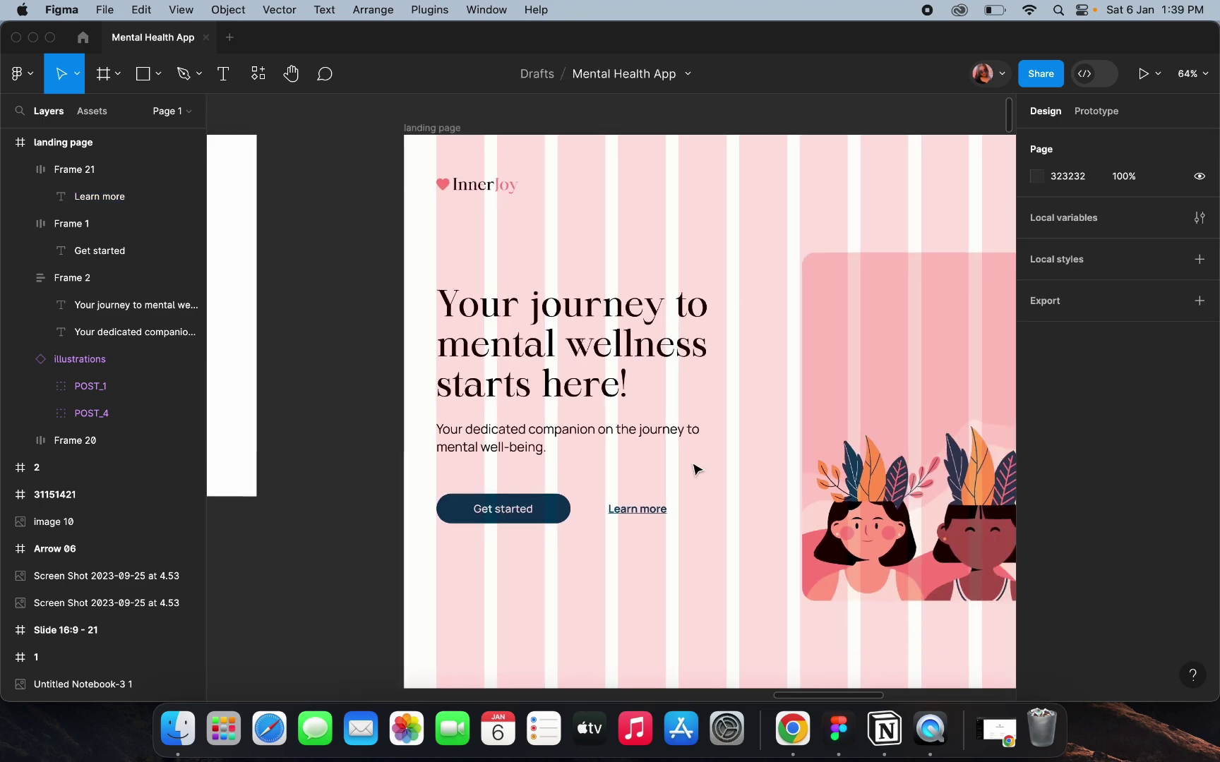
{"action": "scroll", "coordinate": [693, 468], "scroll_direction": "down", "scroll_amount": 5}
{"action": "scroll", "coordinate": [637, 466], "scroll_direction": "up", "scroll_amount": 3}
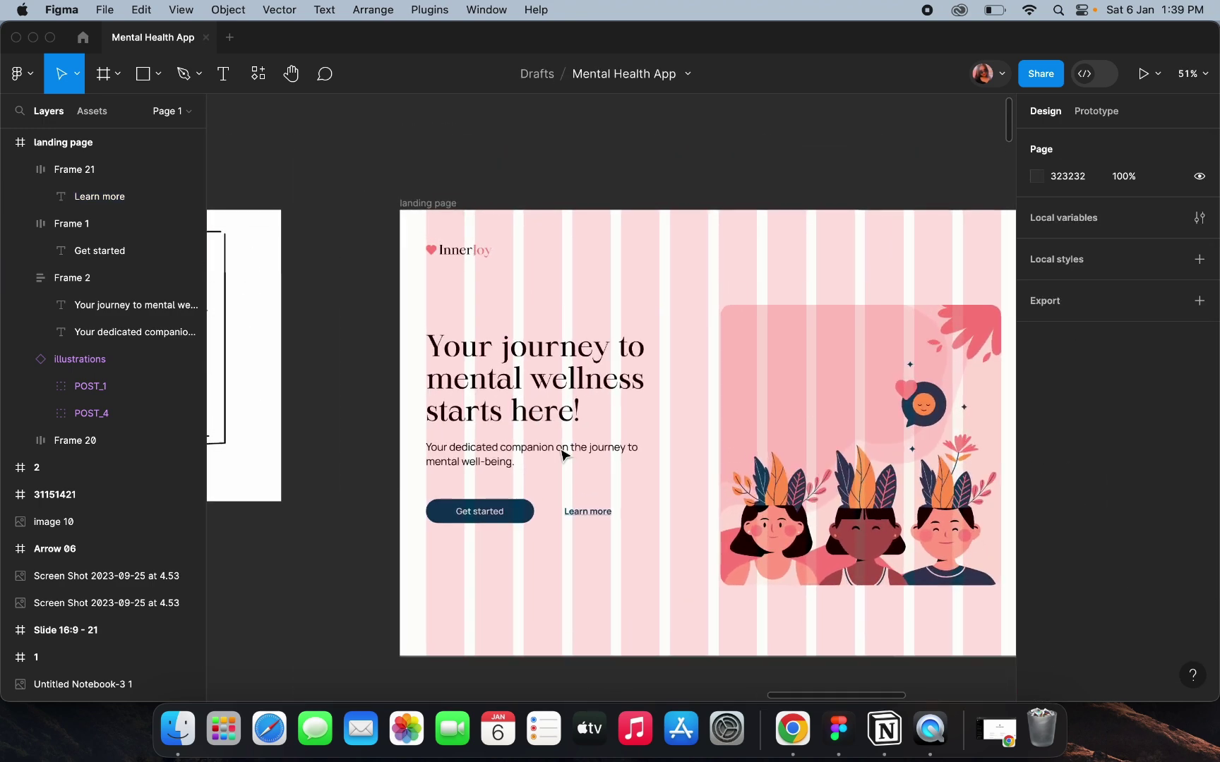
{"action": "scroll", "coordinate": [563, 454], "scroll_direction": "right", "scroll_amount": 1}
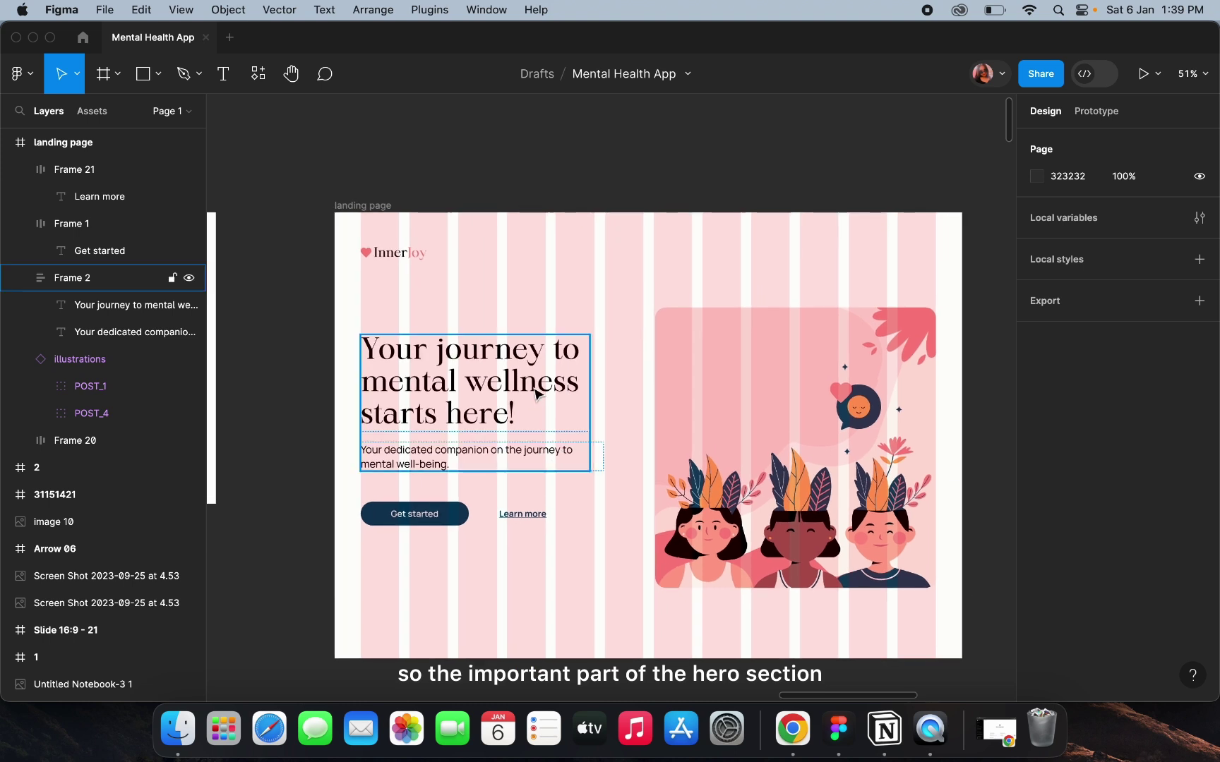
{"action": "left_click", "coordinate": [538, 395]}
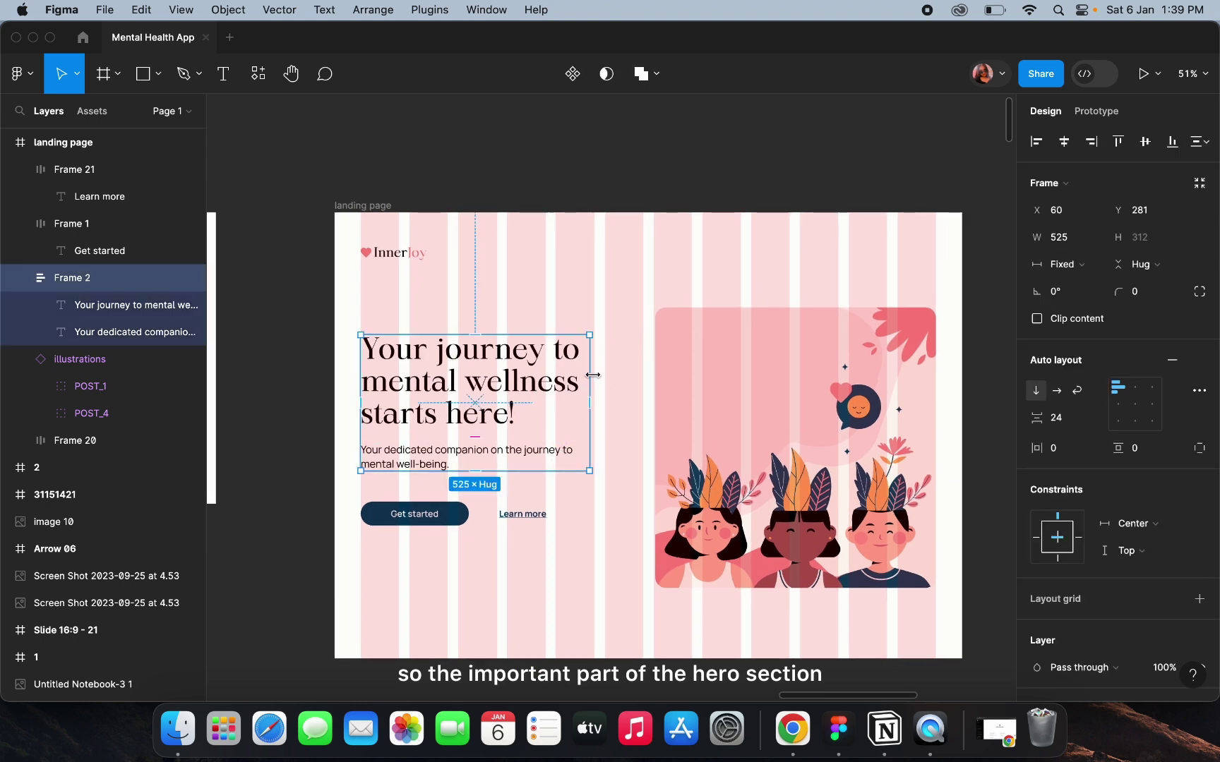
{"action": "left_click_drag", "start_coordinate": [593, 374], "coordinate": [601, 374]}
{"action": "left_click", "coordinate": [621, 393]}
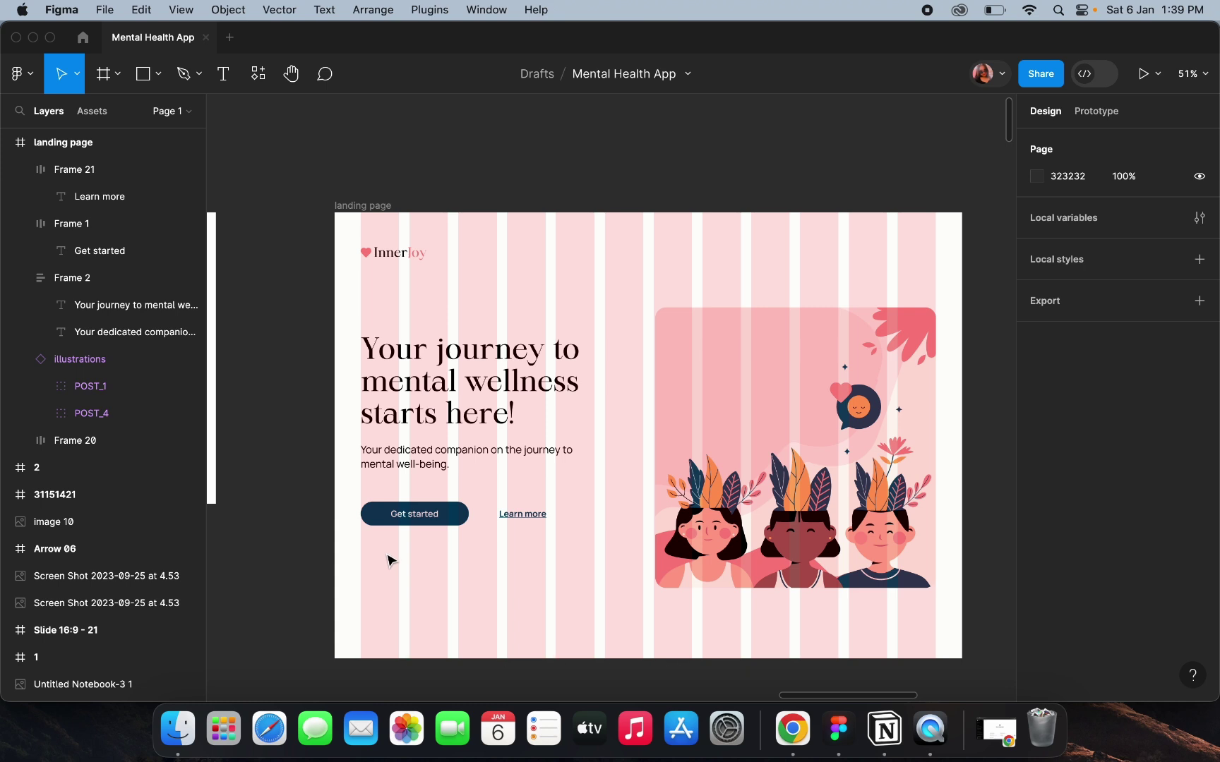
Wrap both buttons in auto layout, then stack them with the headline in vertical Frame 23, nudged up.
{"action": "left_click", "coordinate": [466, 380]}
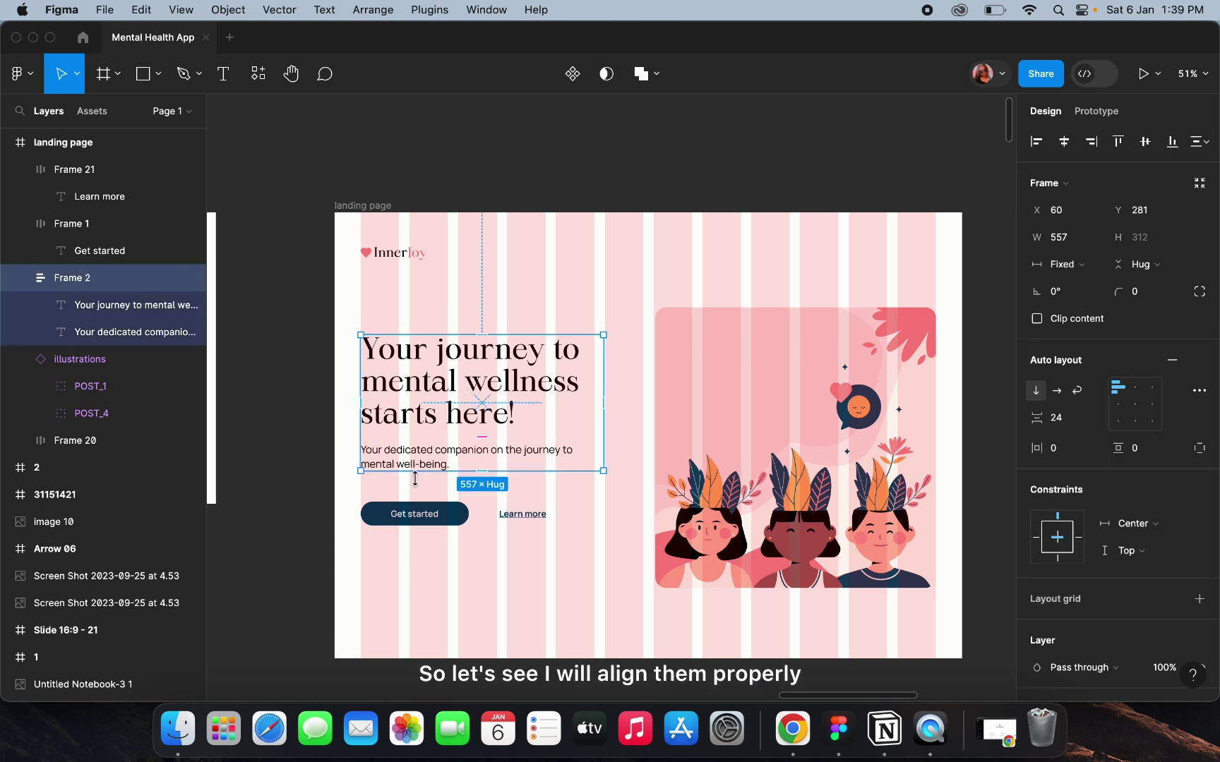
{"action": "left_click", "coordinate": [413, 513]}
{"action": "left_click", "coordinate": [536, 515], "text": "shift"}
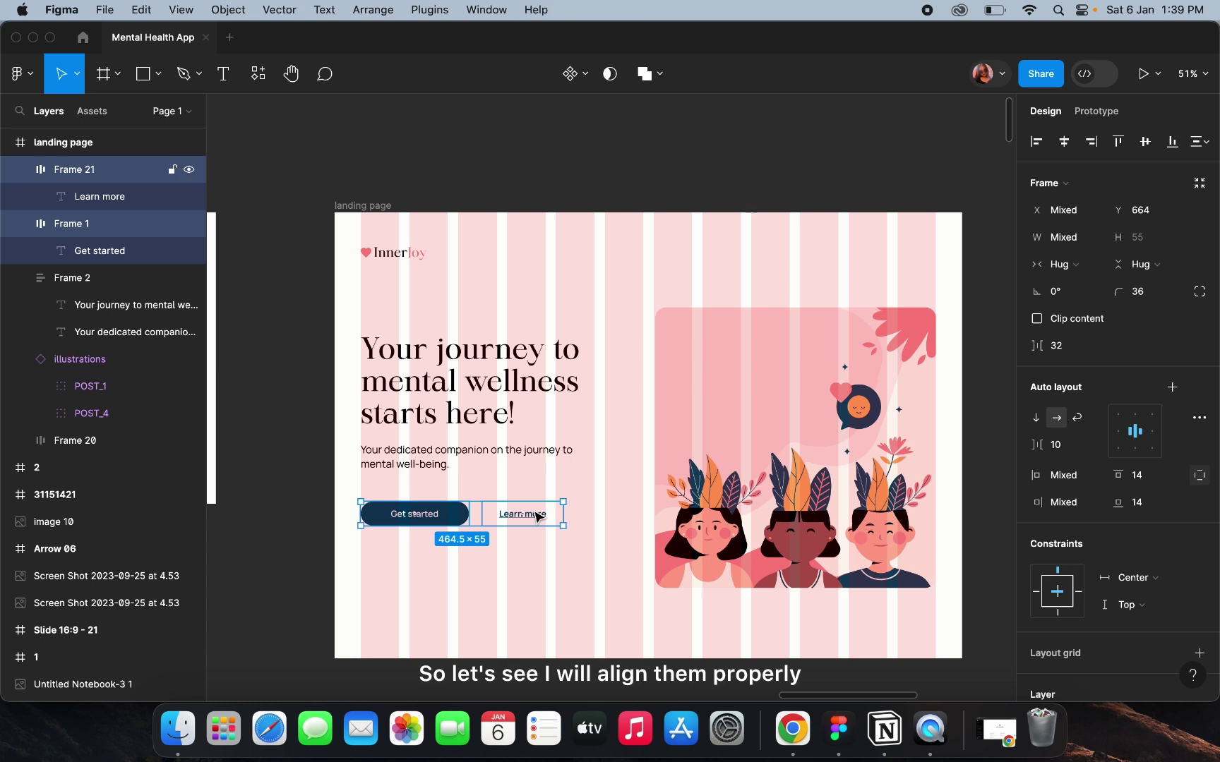
{"action": "key", "text": "shift+a"}
{"action": "left_click", "coordinate": [497, 410], "text": "shift"}
{"action": "key", "text": "shift+a"}
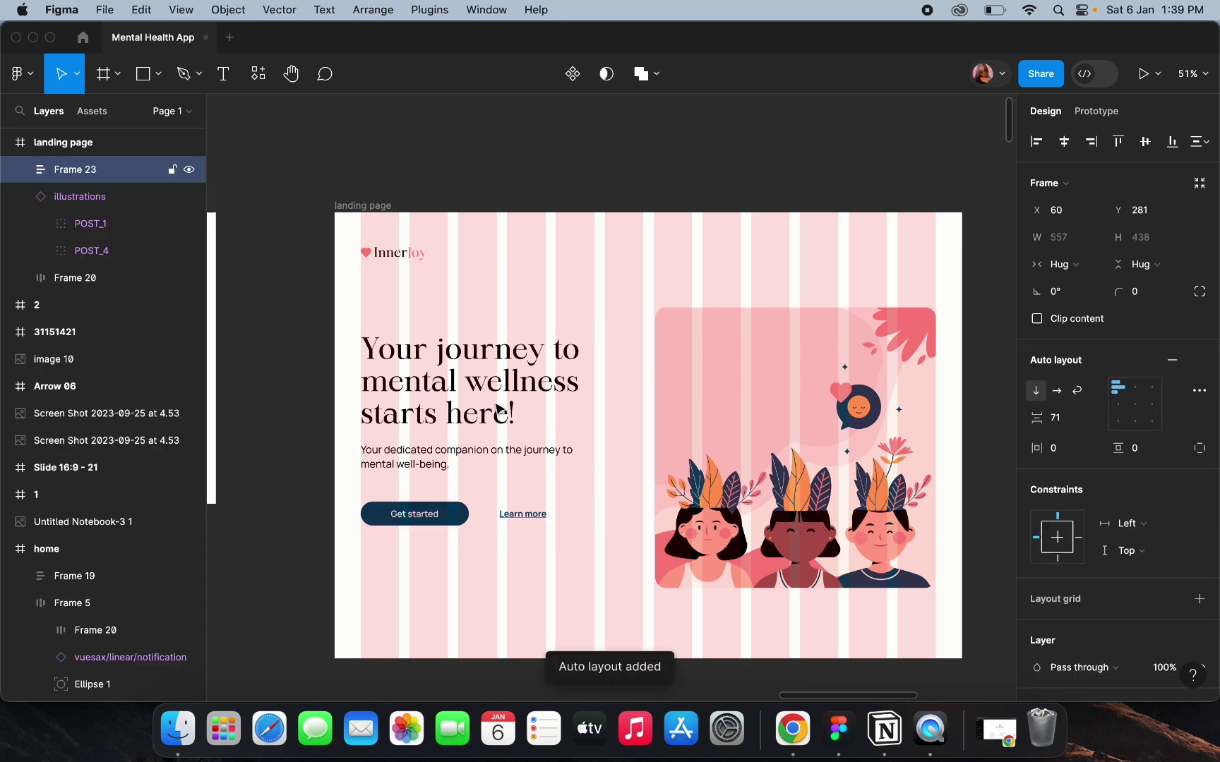
{"action": "left_click_drag", "start_coordinate": [523, 399], "coordinate": [522, 400]}
{"action": "left_click", "coordinate": [621, 264]}
Scale the hero illustration proportionally to about 671×671.
{"action": "scroll", "coordinate": [620, 264], "scroll_direction": "down", "scroll_amount": 3}
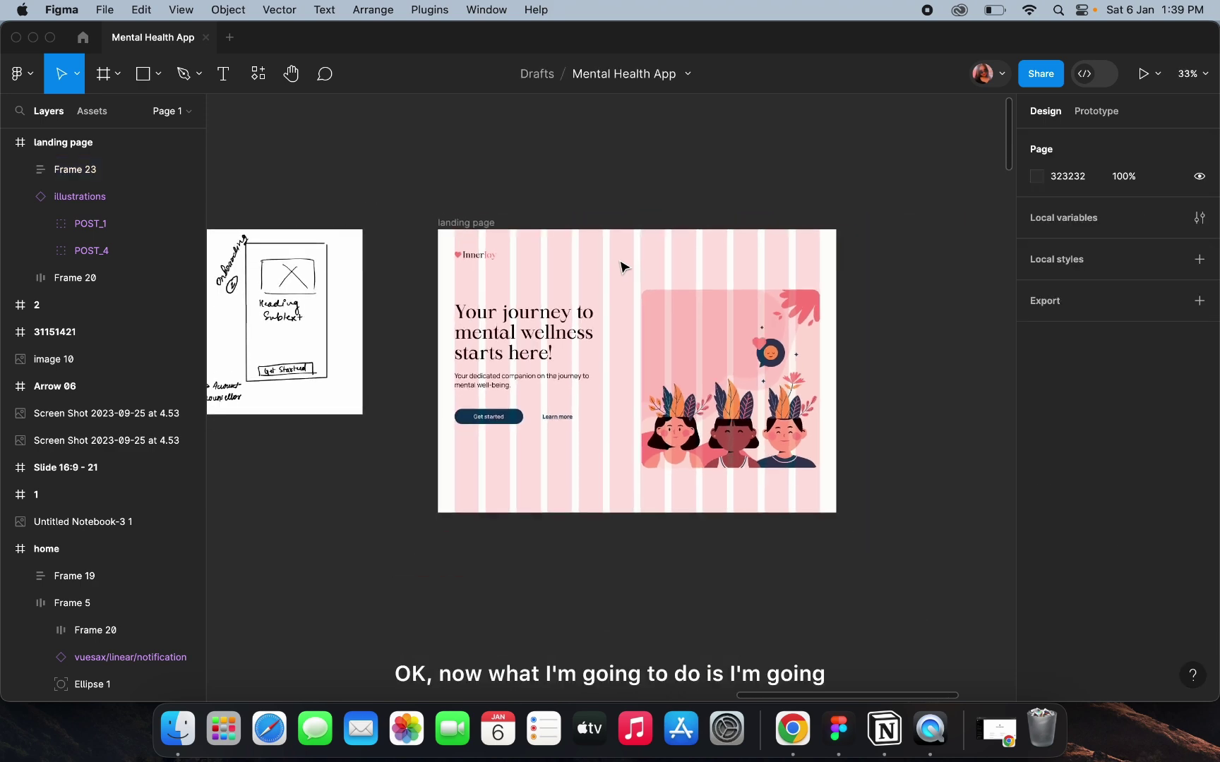
{"action": "scroll", "coordinate": [620, 267], "scroll_direction": "up", "scroll_amount": 5}
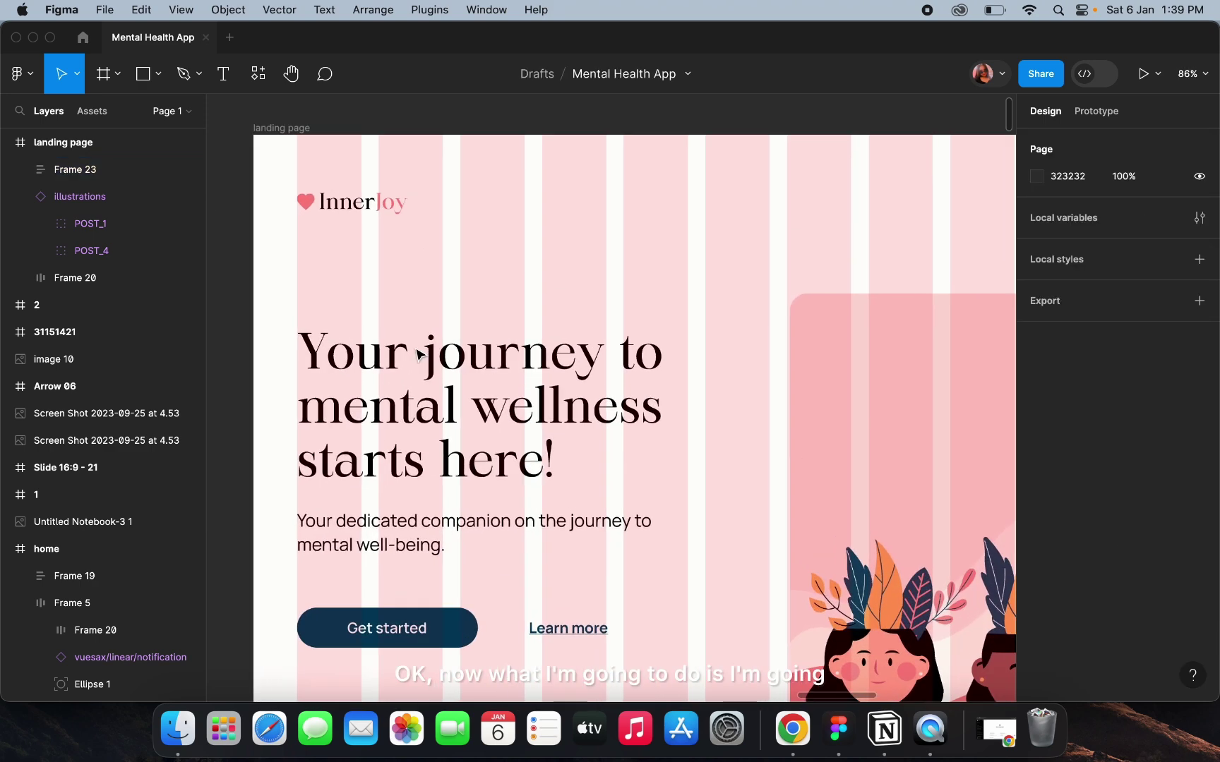
{"action": "scroll", "coordinate": [860, 197], "scroll_direction": "down", "scroll_amount": 5}
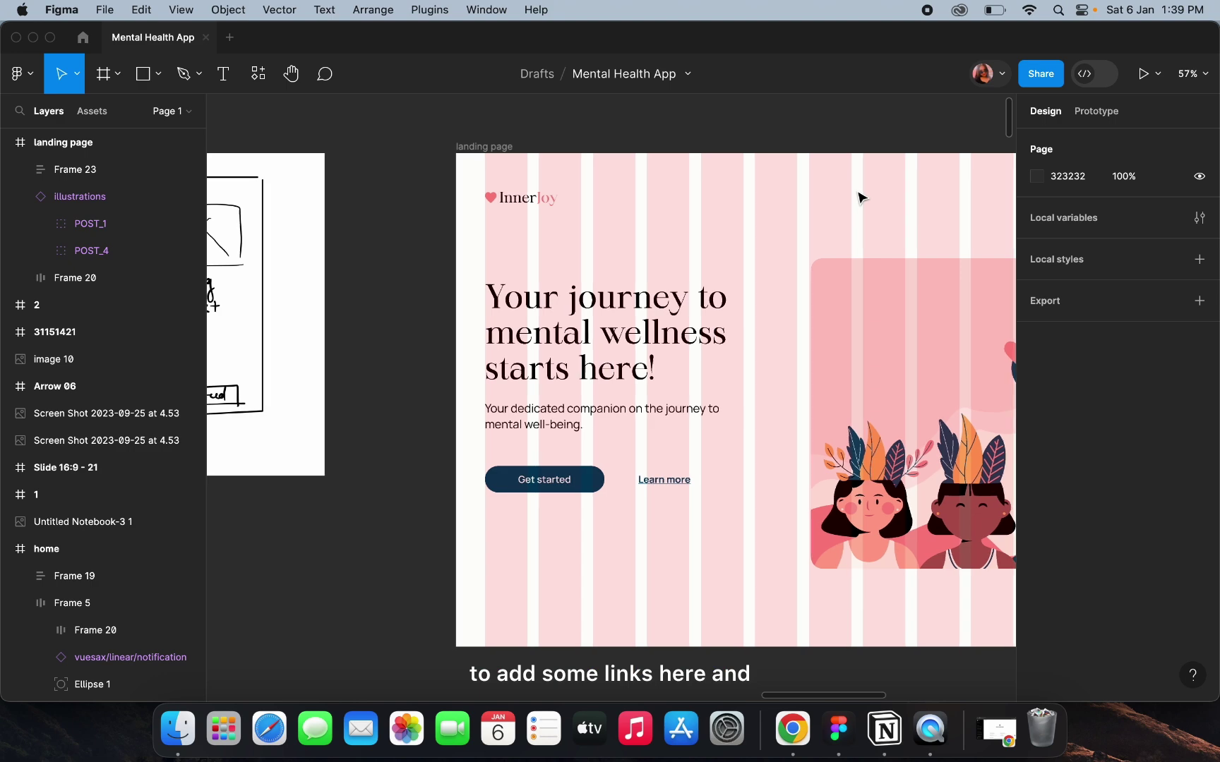
{"action": "scroll", "coordinate": [480, 472], "scroll_direction": "up", "scroll_amount": 3}
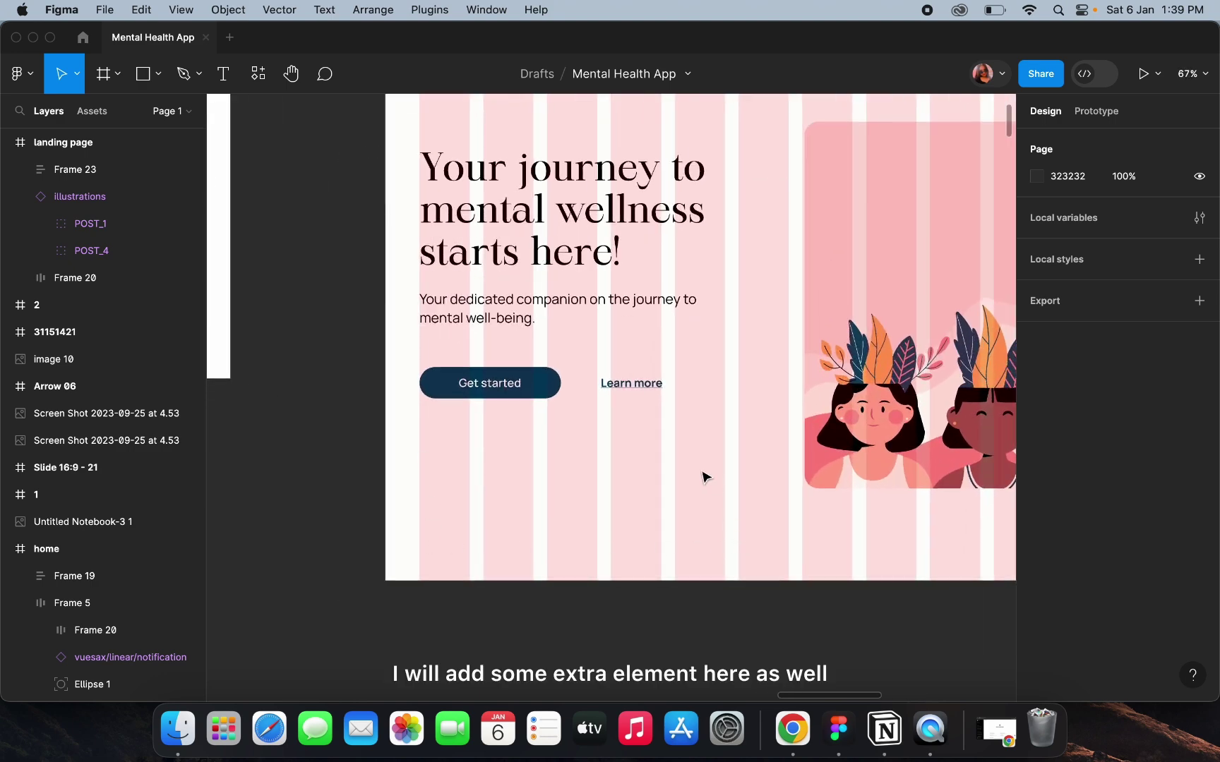
{"action": "scroll", "coordinate": [703, 477], "scroll_direction": "right", "scroll_amount": 3}
{"action": "left_click", "coordinate": [764, 458]}
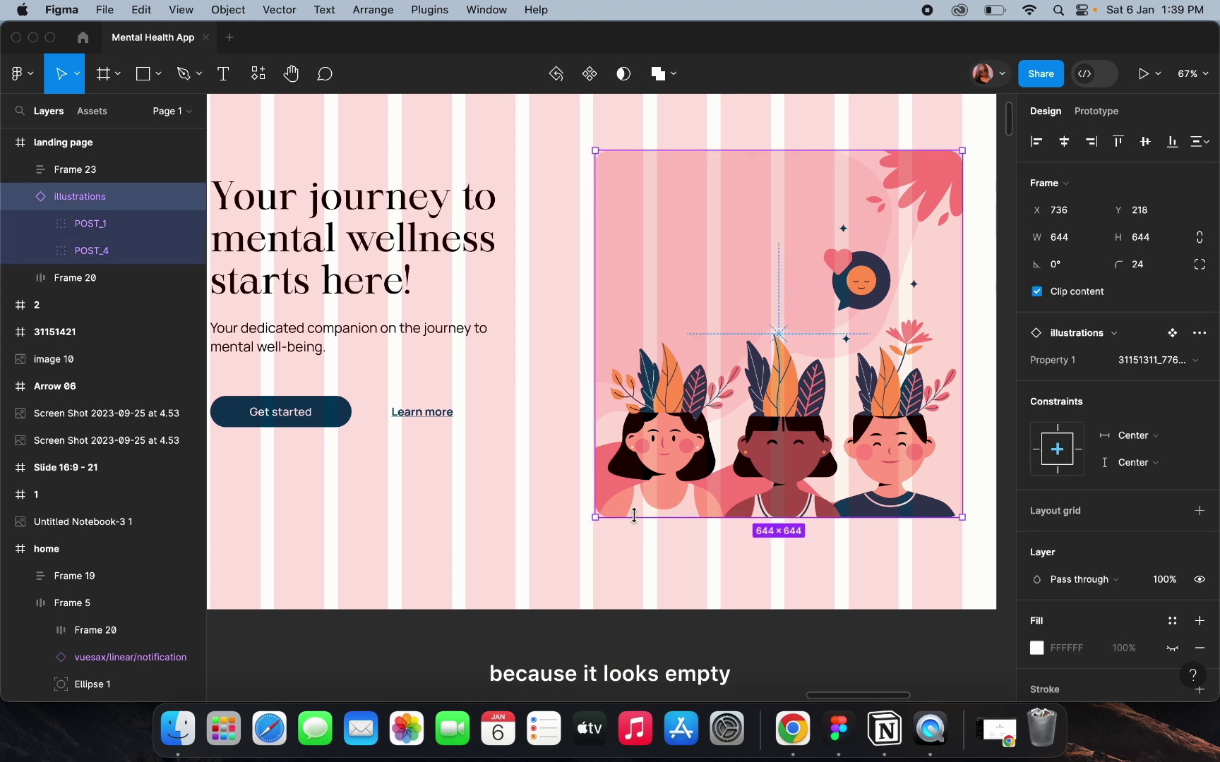
{"action": "key", "text": "k"}
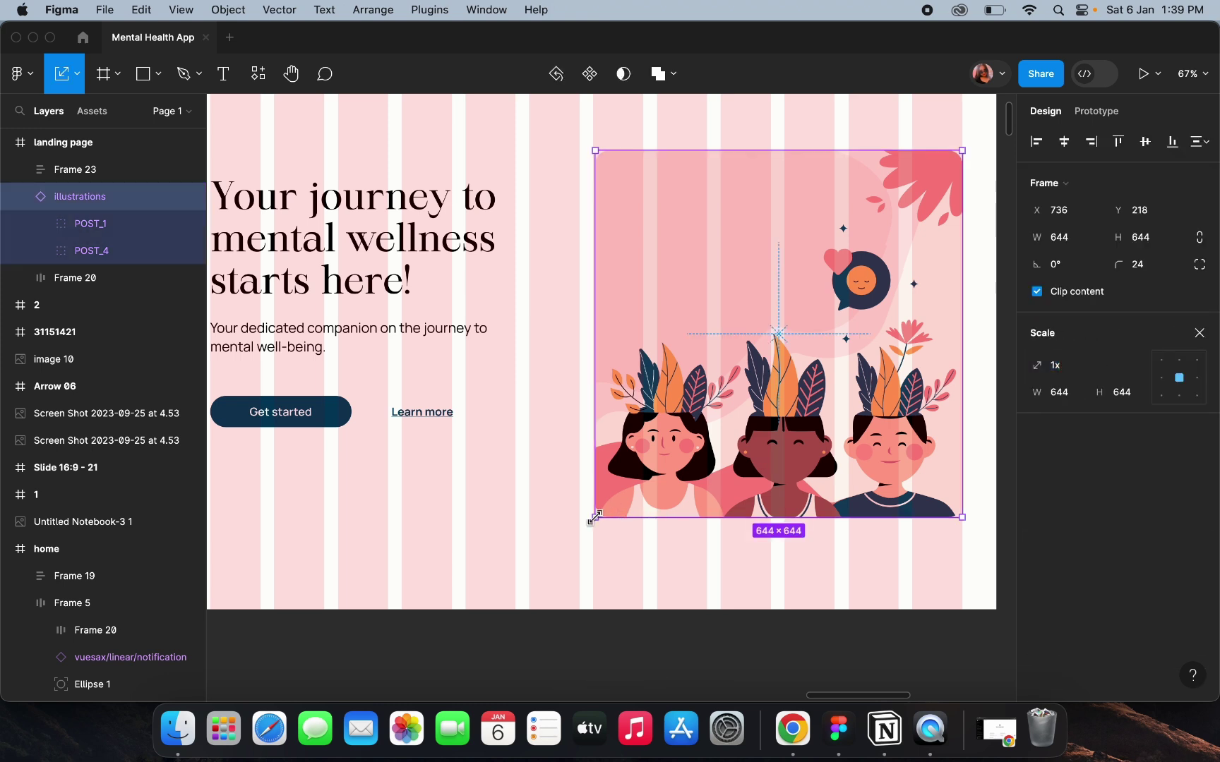
{"action": "mouse_move", "coordinate": [594, 518]}
{"action": "left_mouse_down"}
{"action": "mouse_move", "coordinate": [574, 538]}
{"action": "mouse_move", "coordinate": [584, 533]}
{"action": "left_mouse_up"}
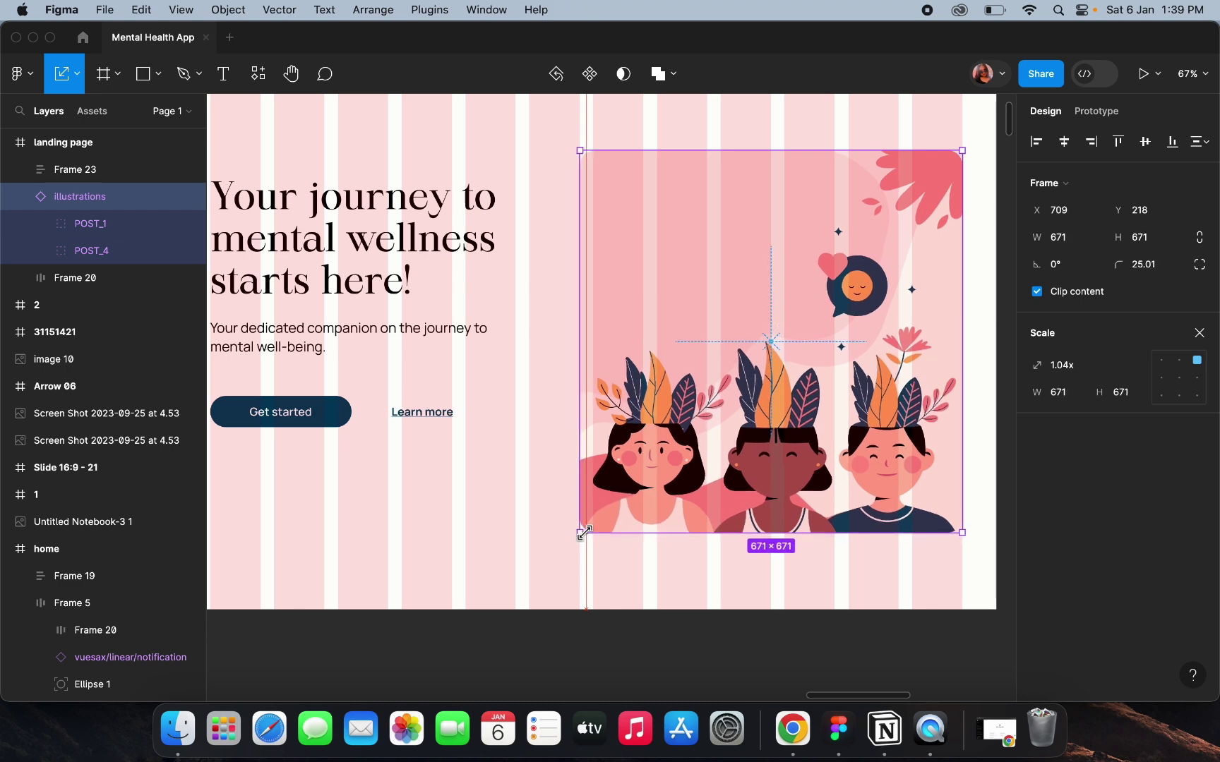
{"action": "key", "text": "Escape"}
Drag the two-women Group 1 from the assets frame into the landing page frame.
{"action": "scroll", "coordinate": [578, 604], "scroll_direction": "down", "scroll_amount": 3}
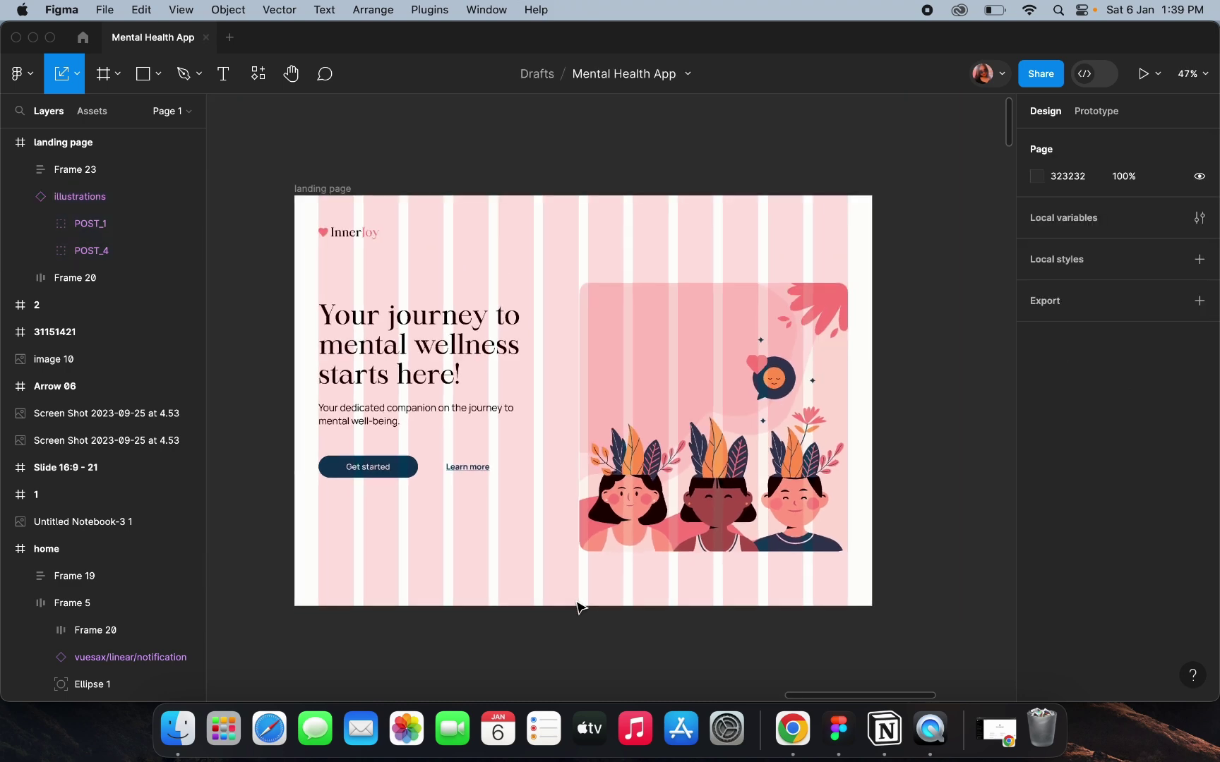
{"action": "scroll", "coordinate": [577, 604], "scroll_direction": "up", "scroll_amount": 2}
{"action": "scroll", "coordinate": [544, 471], "scroll_direction": "up", "scroll_amount": 3}
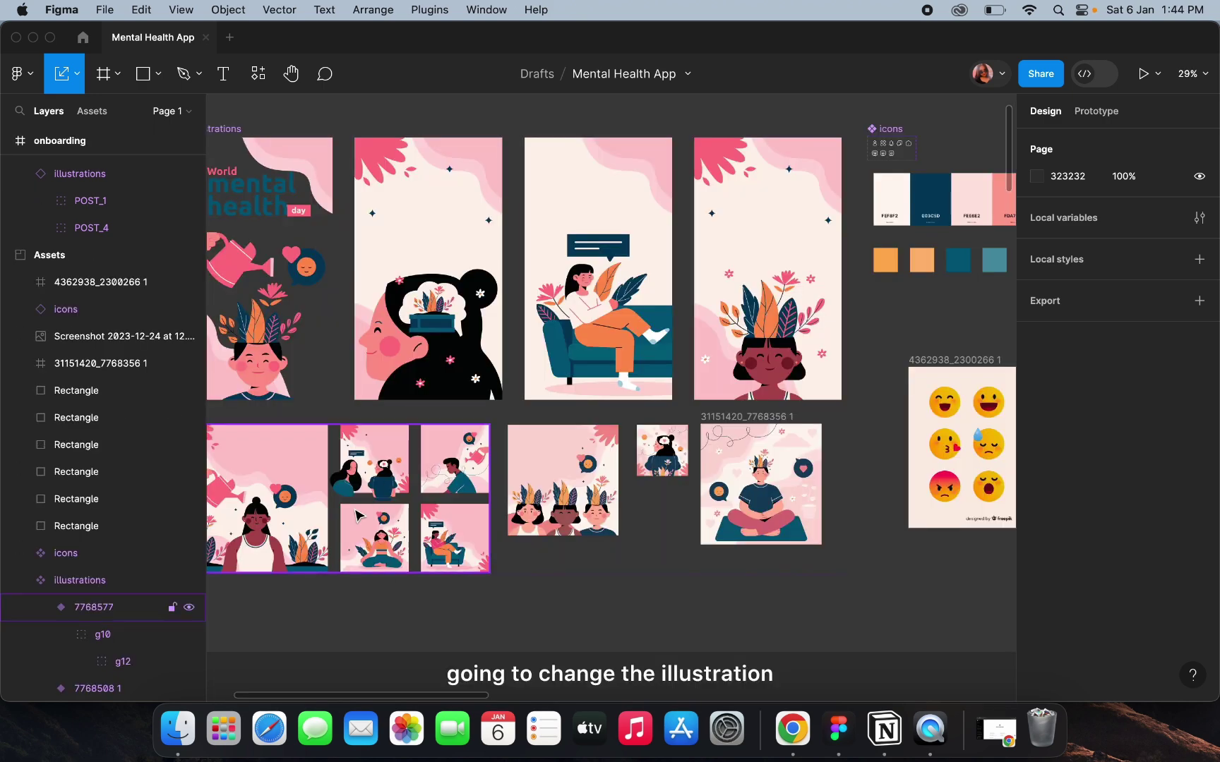
{"action": "scroll", "coordinate": [356, 515], "scroll_direction": "down", "scroll_amount": 5}
{"action": "scroll", "coordinate": [353, 512], "scroll_direction": "right", "scroll_amount": 10}
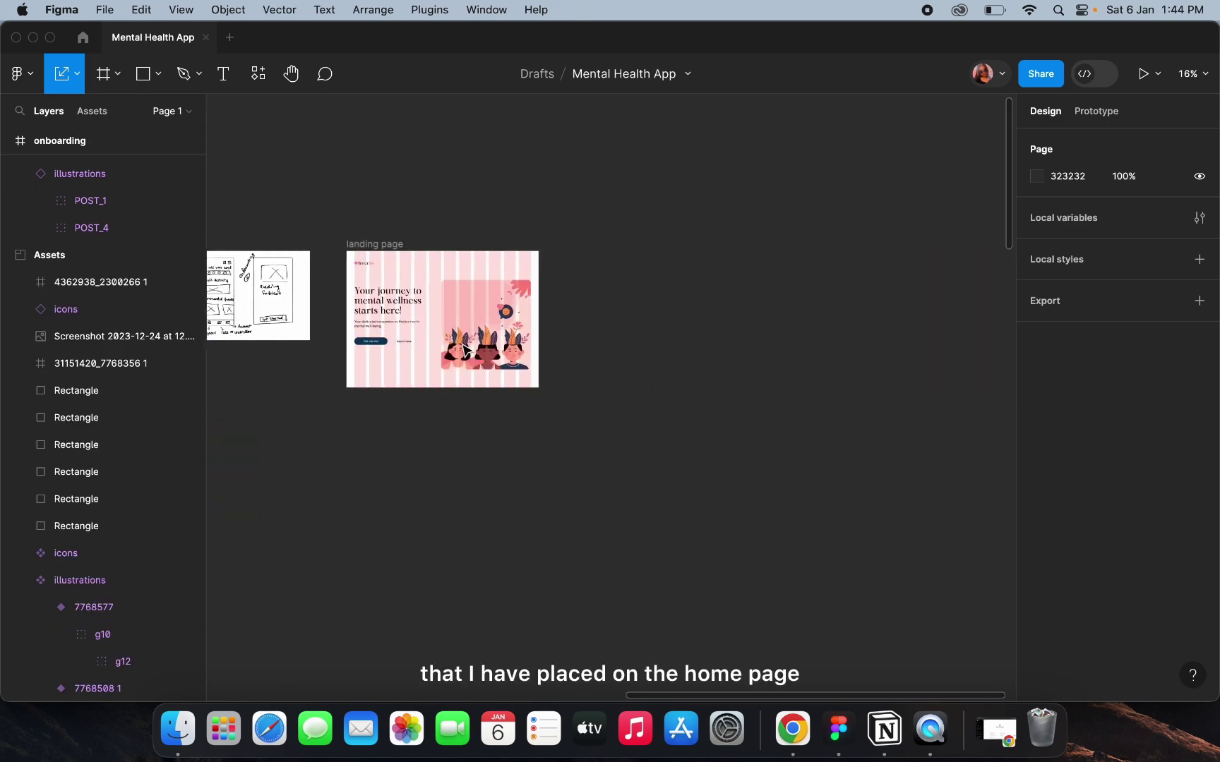
{"action": "scroll", "coordinate": [466, 347], "scroll_direction": "up", "scroll_amount": 3}
{"action": "scroll", "coordinate": [466, 347], "scroll_direction": "down", "scroll_amount": 2}
{"action": "scroll", "coordinate": [444, 378], "scroll_direction": "left", "scroll_amount": 10}
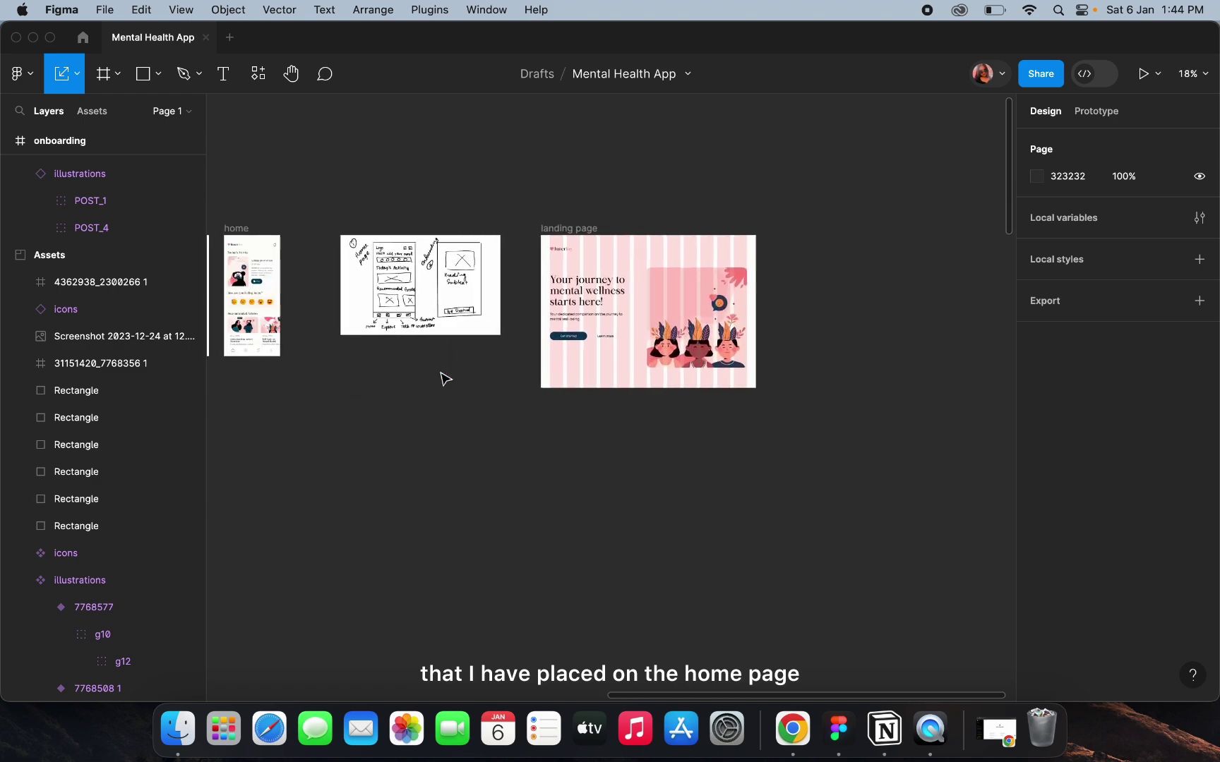
{"action": "scroll", "coordinate": [444, 379], "scroll_direction": "down", "scroll_amount": 2}
{"action": "scroll", "coordinate": [445, 379], "scroll_direction": "up", "scroll_amount": 5}
{"action": "left_click", "coordinate": [562, 345]}
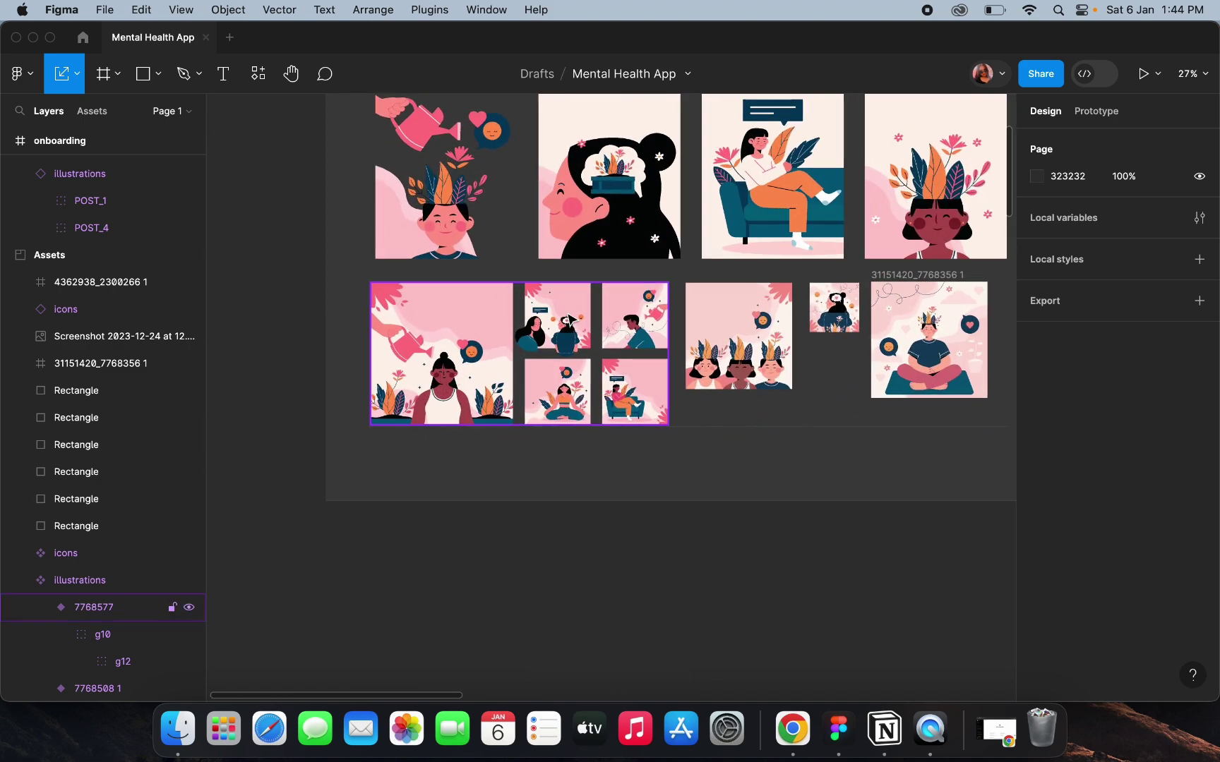
{"action": "double_click", "coordinate": [562, 346]}
{"action": "double_click", "coordinate": [571, 350]}
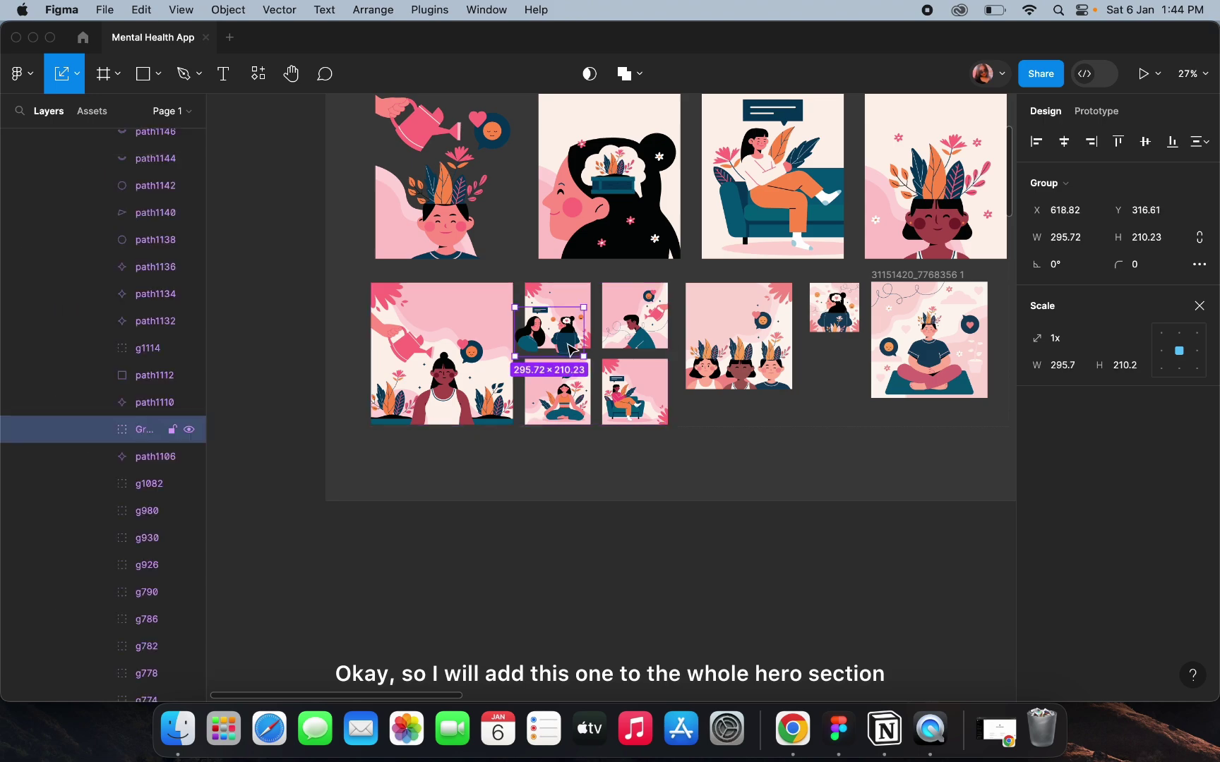
{"action": "scroll", "coordinate": [565, 348], "scroll_direction": "up", "scroll_amount": 8}
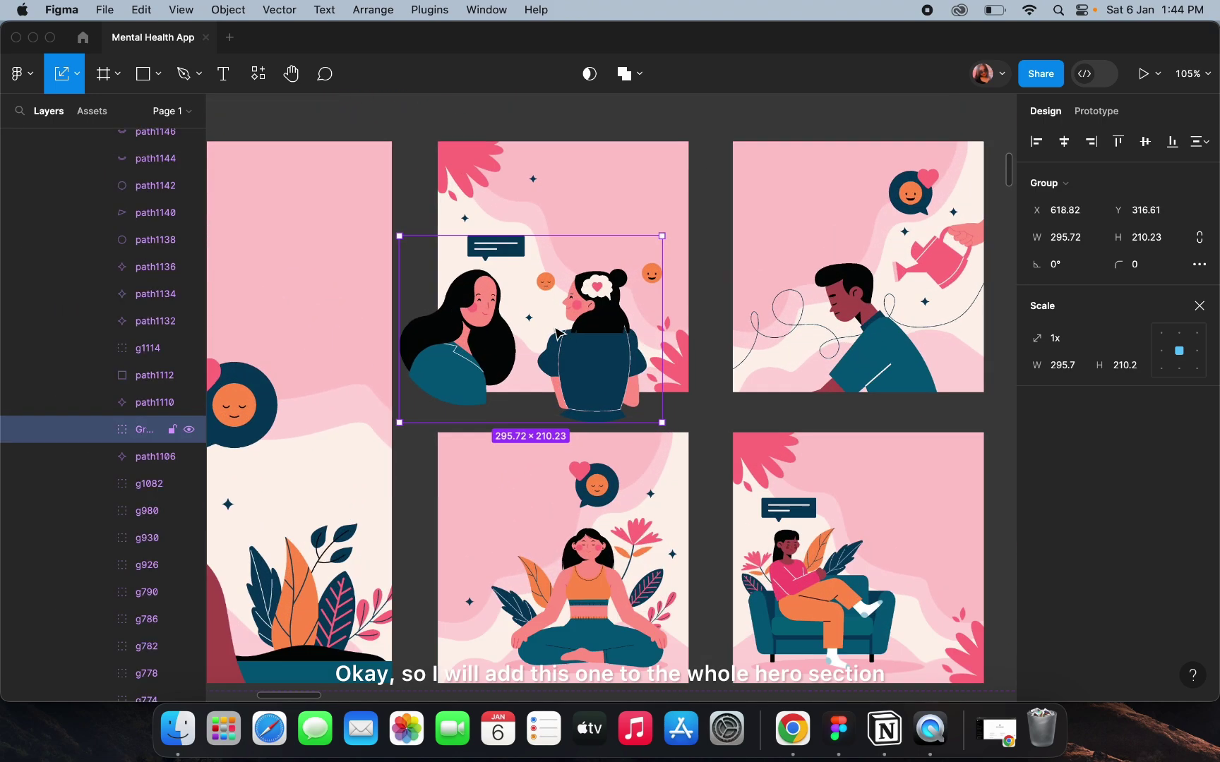
{"action": "scroll", "coordinate": [558, 329], "scroll_direction": "down", "scroll_amount": 8}
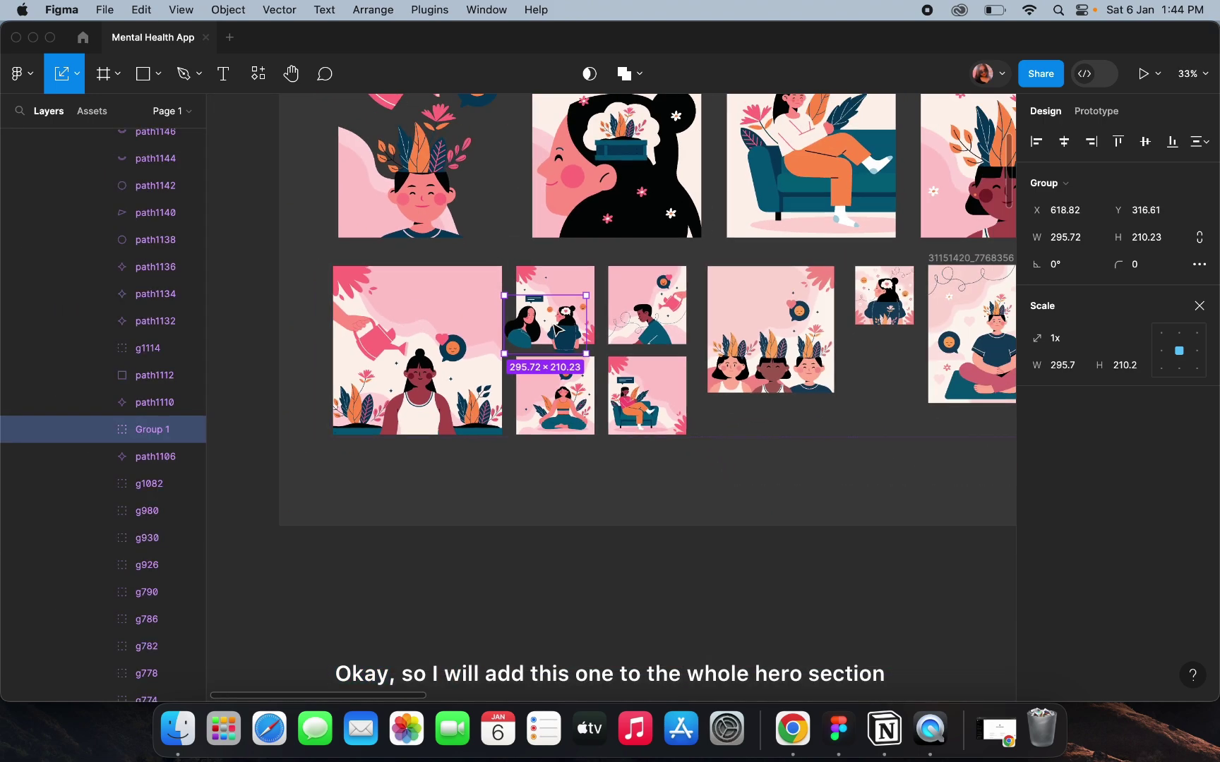
{"action": "scroll", "coordinate": [558, 329], "scroll_direction": "up", "scroll_amount": 4}
{"action": "scroll", "coordinate": [558, 329], "scroll_direction": "down", "scroll_amount": 3}
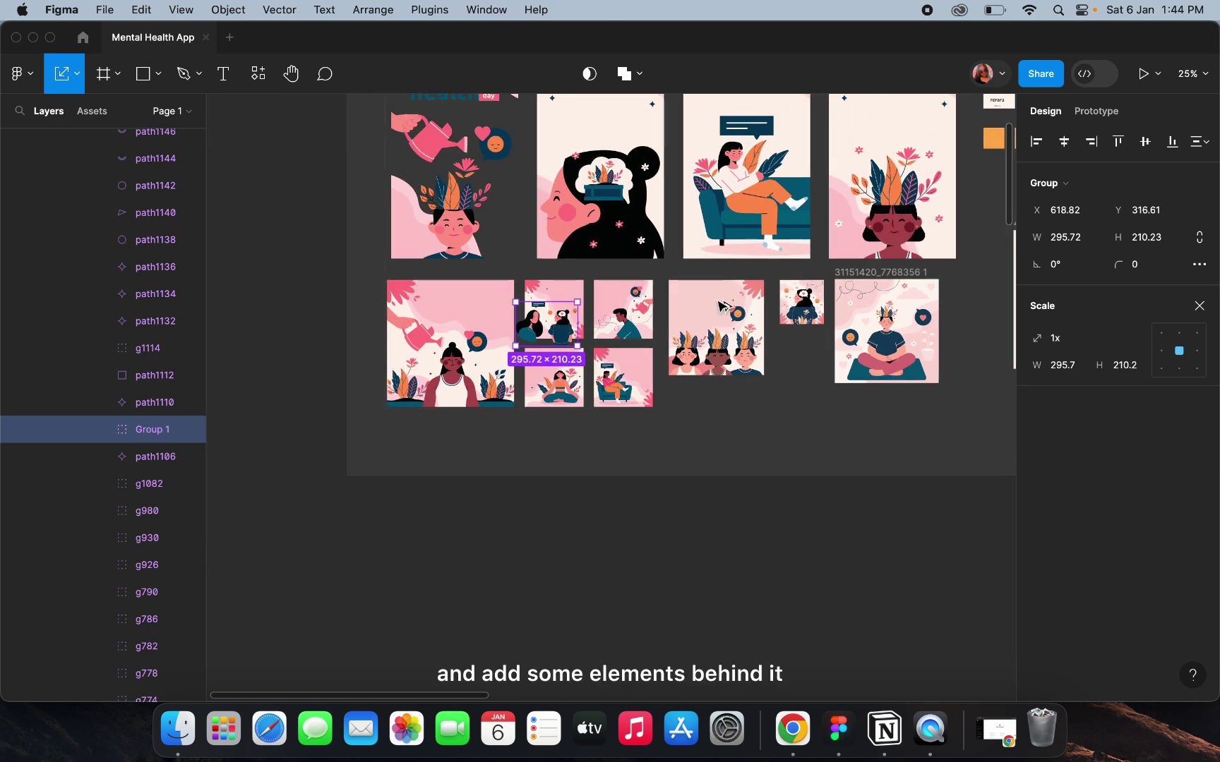
{"action": "left_click_drag", "start_coordinate": [720, 306], "coordinate": [743, 343]}
Move the old illustration below the page and scale the two-women group to 612×435 at right.
{"action": "left_click", "coordinate": [826, 293]}
{"action": "left_click_drag", "start_coordinate": [826, 293], "coordinate": [741, 519]}
{"action": "left_click", "coordinate": [752, 328]}
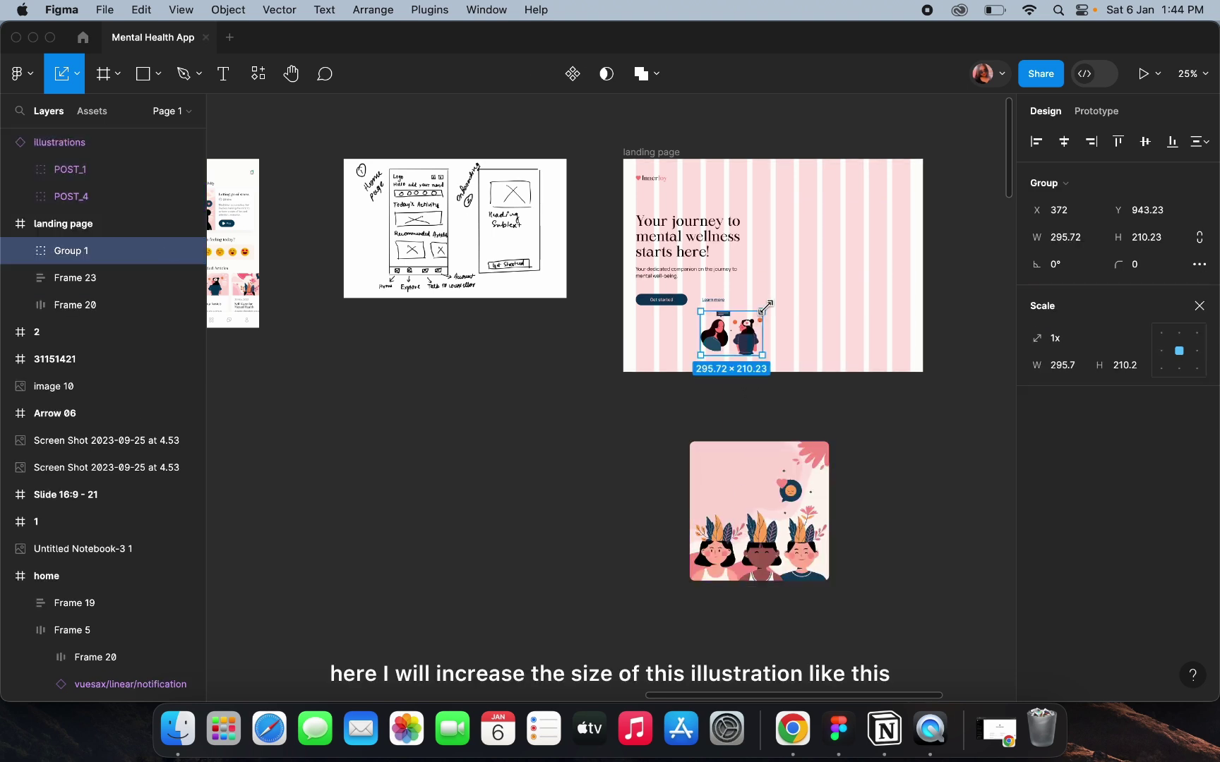
{"action": "left_click_drag", "start_coordinate": [765, 307], "coordinate": [898, 275]}
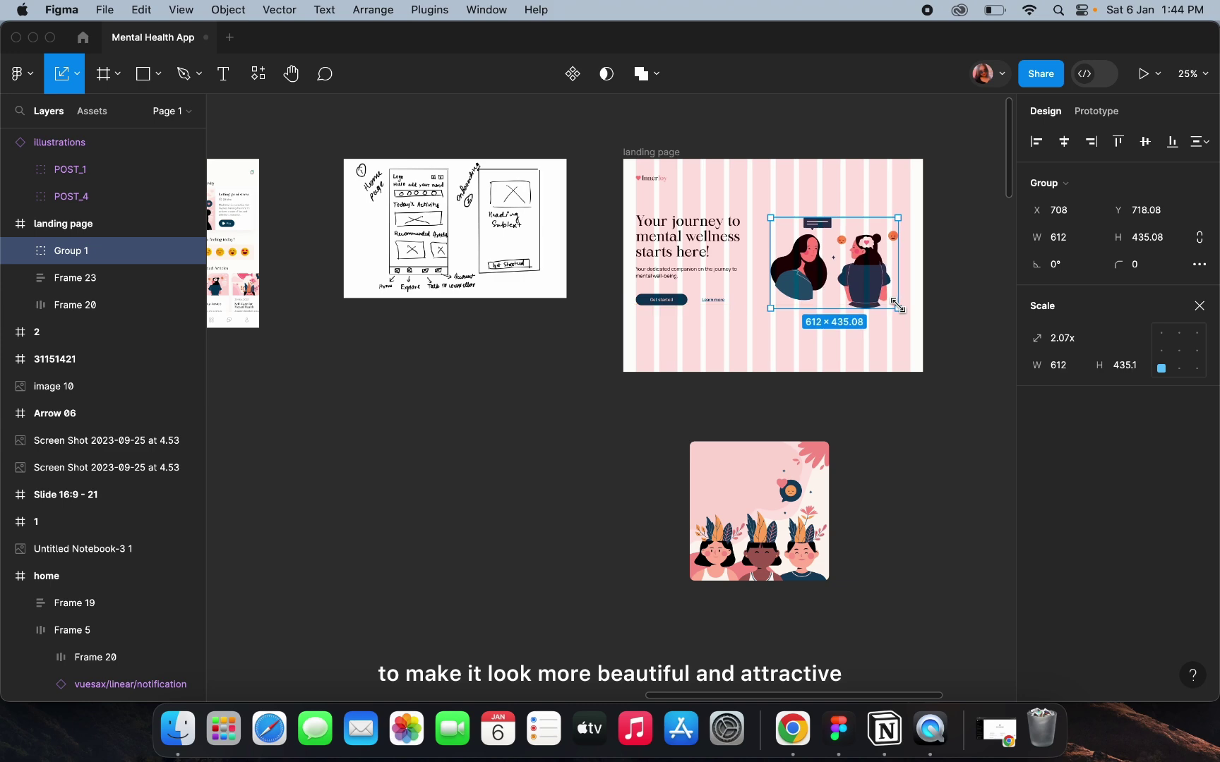
{"action": "left_click_drag", "start_coordinate": [898, 305], "coordinate": [882, 300]}
{"action": "left_click", "coordinate": [836, 348]}
Drill into the collage of small illustrations to reach the pink scene group.
{"action": "scroll", "coordinate": [835, 348], "scroll_direction": "down", "scroll_amount": 5}
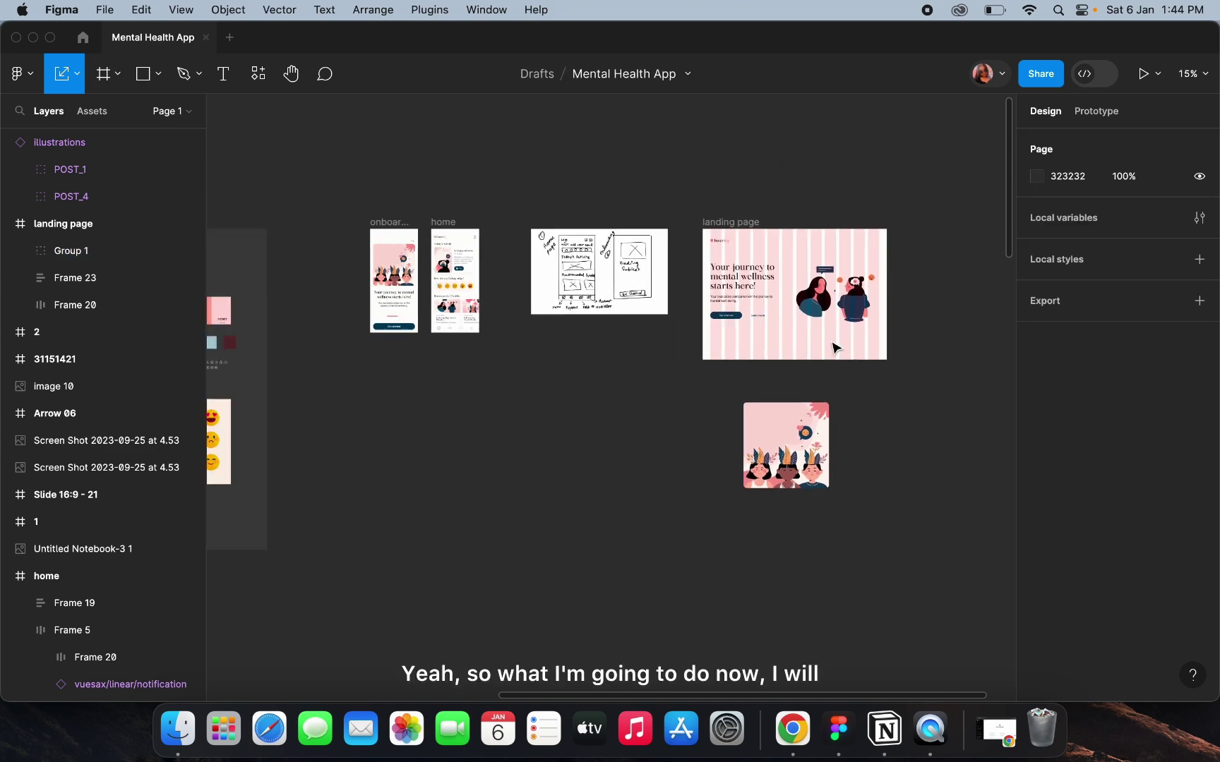
{"action": "scroll", "coordinate": [835, 348], "scroll_direction": "left", "scroll_amount": 10}
{"action": "scroll", "coordinate": [836, 349], "scroll_direction": "left", "scroll_amount": 5}
{"action": "scroll", "coordinate": [836, 349], "scroll_direction": "up", "scroll_amount": 5}
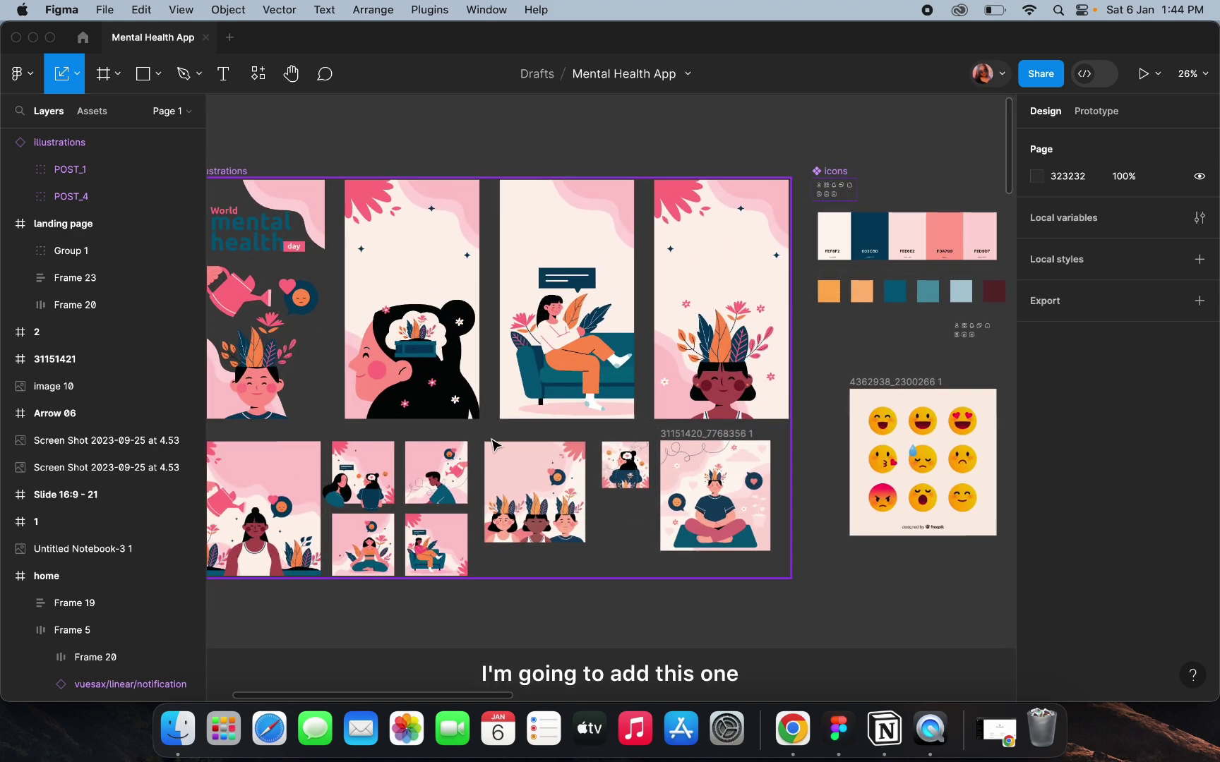
{"action": "left_click", "coordinate": [504, 461]}
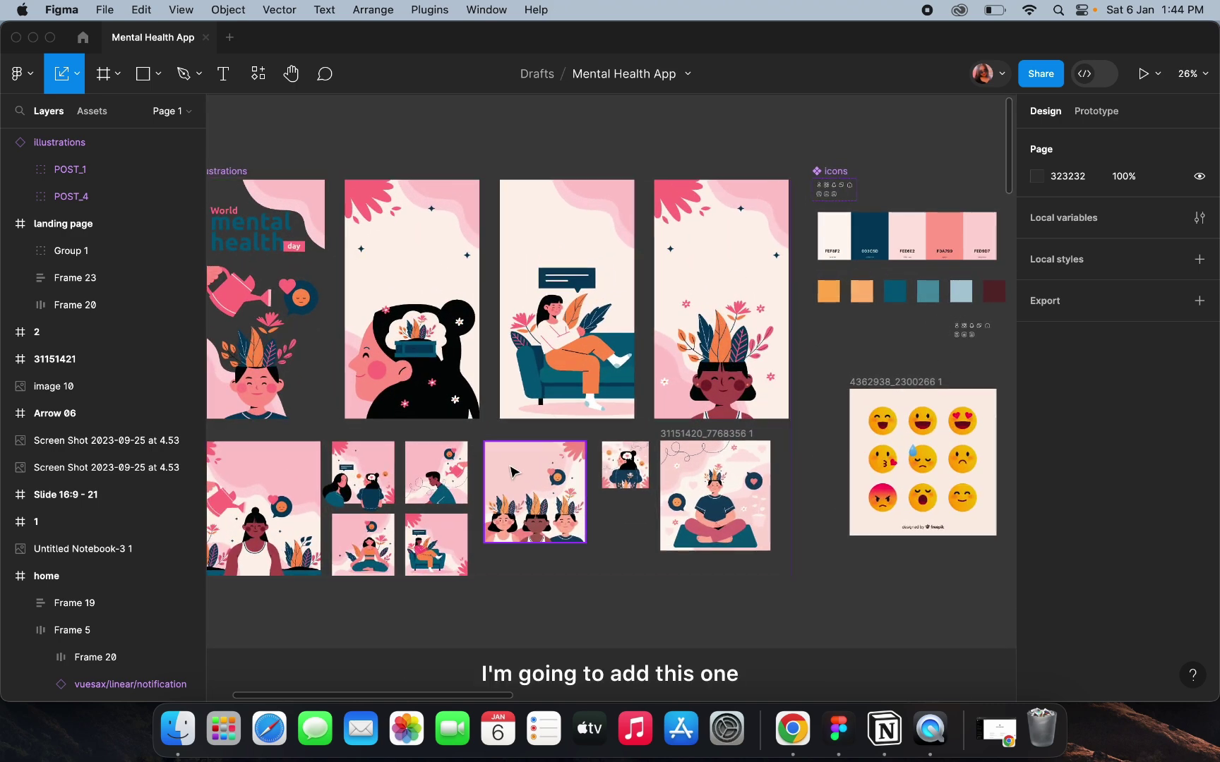
{"action": "left_click", "coordinate": [427, 458]}
{"action": "double_click", "coordinate": [377, 469]}
{"action": "double_click", "coordinate": [377, 470]}
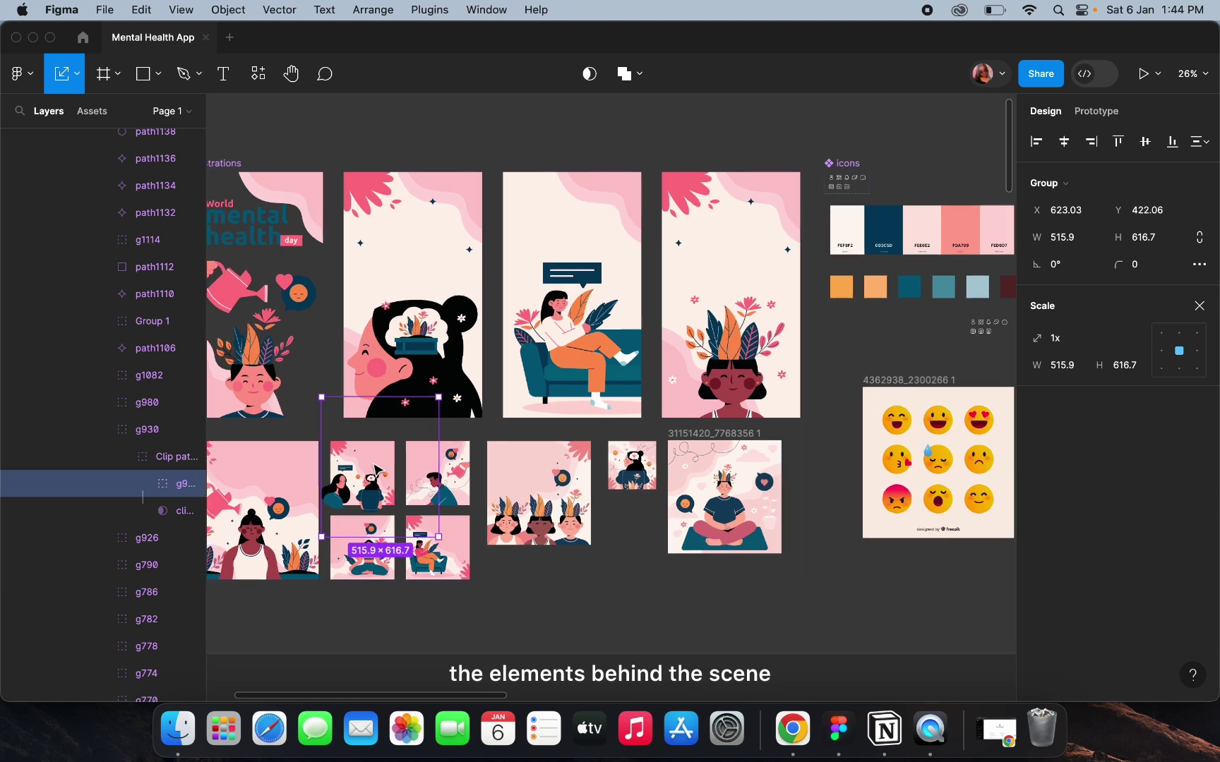
Place a 515.9×616.7 copy of the pink scene group over the two-women illustration.
{"action": "scroll", "coordinate": [353, 462], "scroll_direction": "up", "scroll_amount": 3}
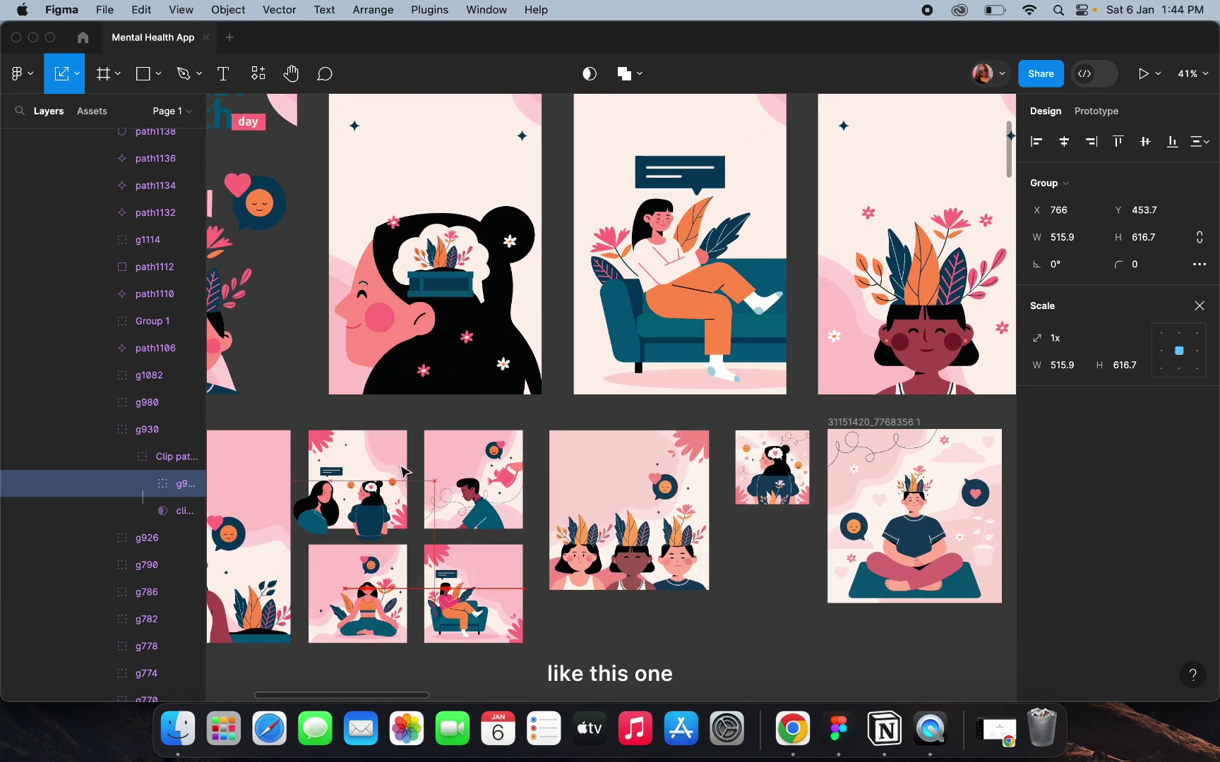
{"action": "left_click_drag", "start_coordinate": [355, 460], "coordinate": [399, 469]}
{"action": "key", "text": "super+z"}
{"action": "scroll", "coordinate": [392, 466], "scroll_direction": "down", "scroll_amount": 3}
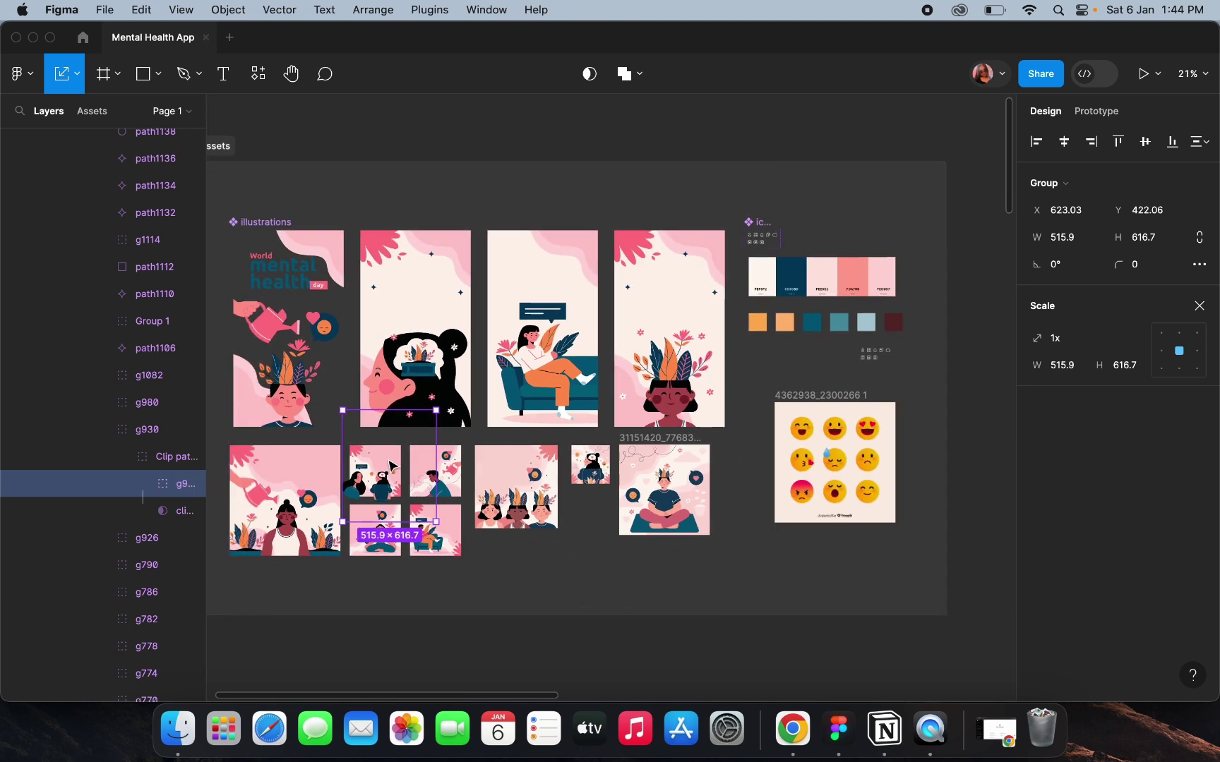
{"action": "key", "text": "alt"}
{"action": "left_click_drag", "start_coordinate": [389, 461], "coordinate": [826, 230]}
{"action": "scroll", "coordinate": [826, 230], "scroll_direction": "up", "scroll_amount": 5}
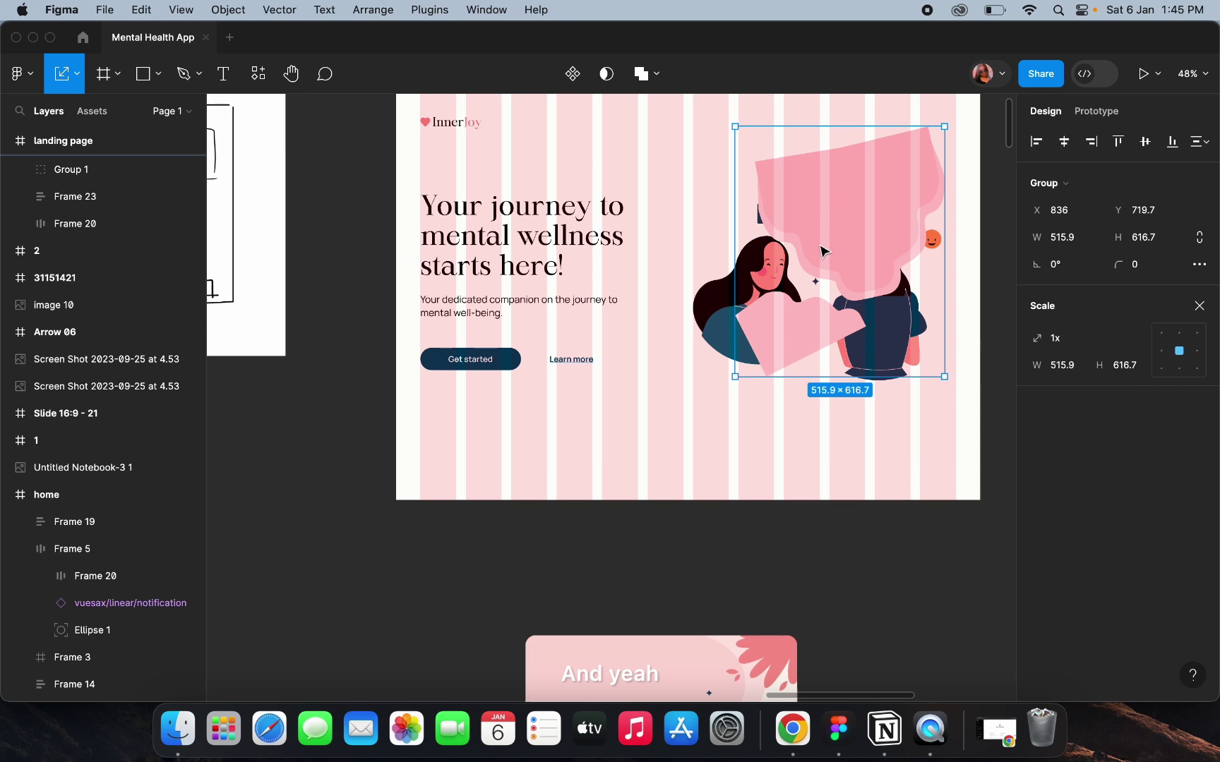
Move the small pink cloud piece g954 down off the landing page.
{"action": "left_click", "coordinate": [808, 422]}
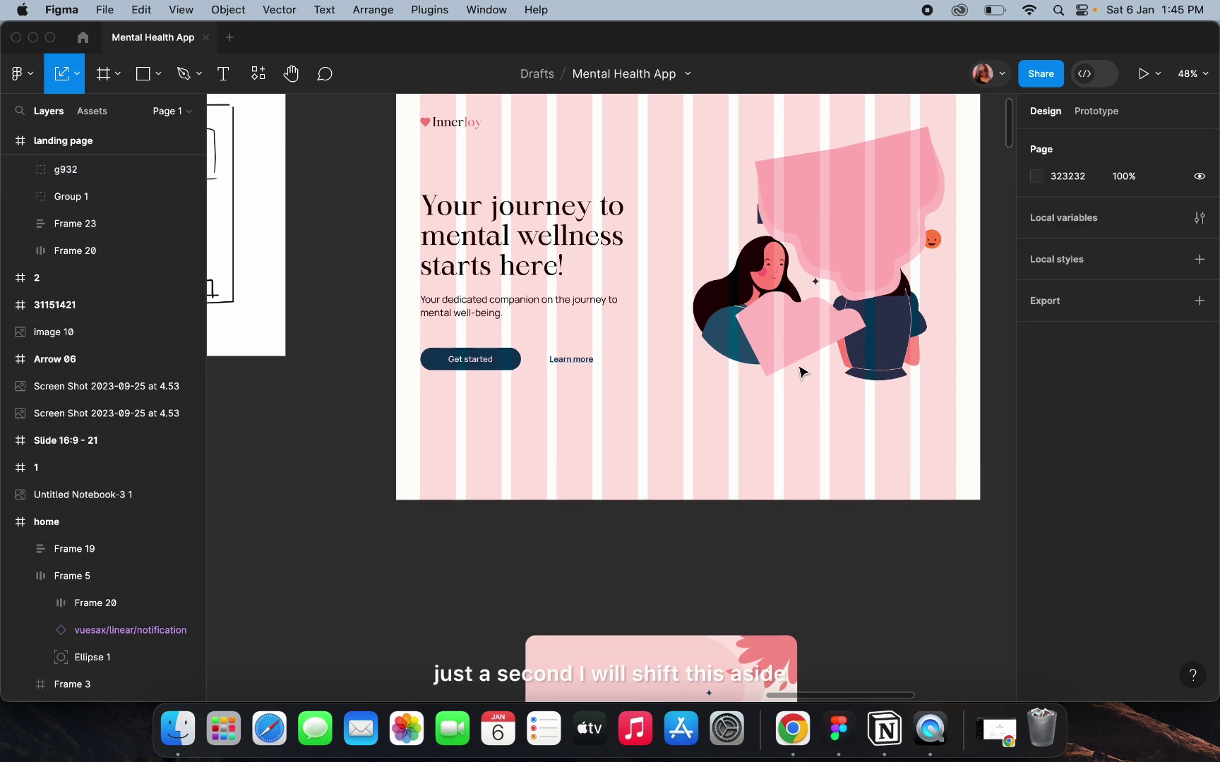
{"action": "double_click", "coordinate": [798, 356]}
{"action": "left_click_drag", "start_coordinate": [797, 356], "coordinate": [867, 580]}
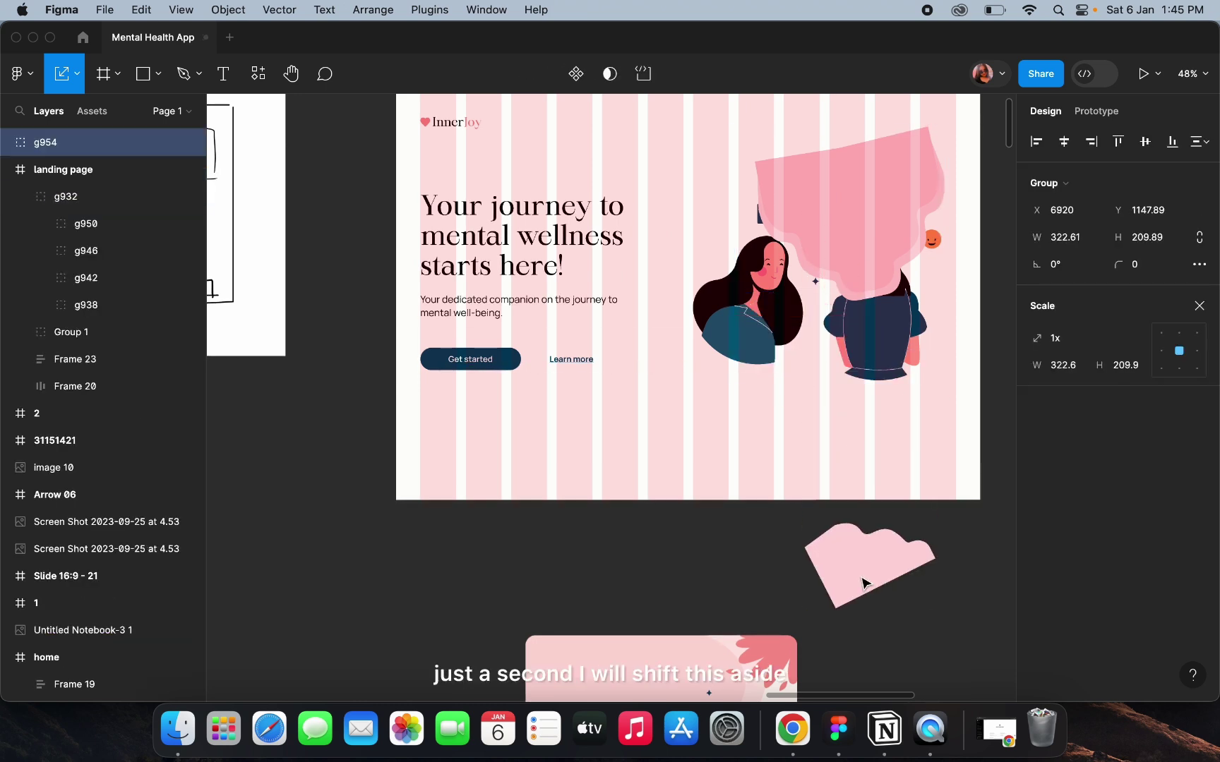
Rotate the pink blob g932 to −64.08° and enlarge it to about 542.98×499.23.
{"action": "scroll", "coordinate": [833, 295], "scroll_direction": "up", "scroll_amount": 5}
{"action": "scroll", "coordinate": [834, 295], "scroll_direction": "right", "scroll_amount": 4}
{"action": "left_click", "coordinate": [834, 295]}
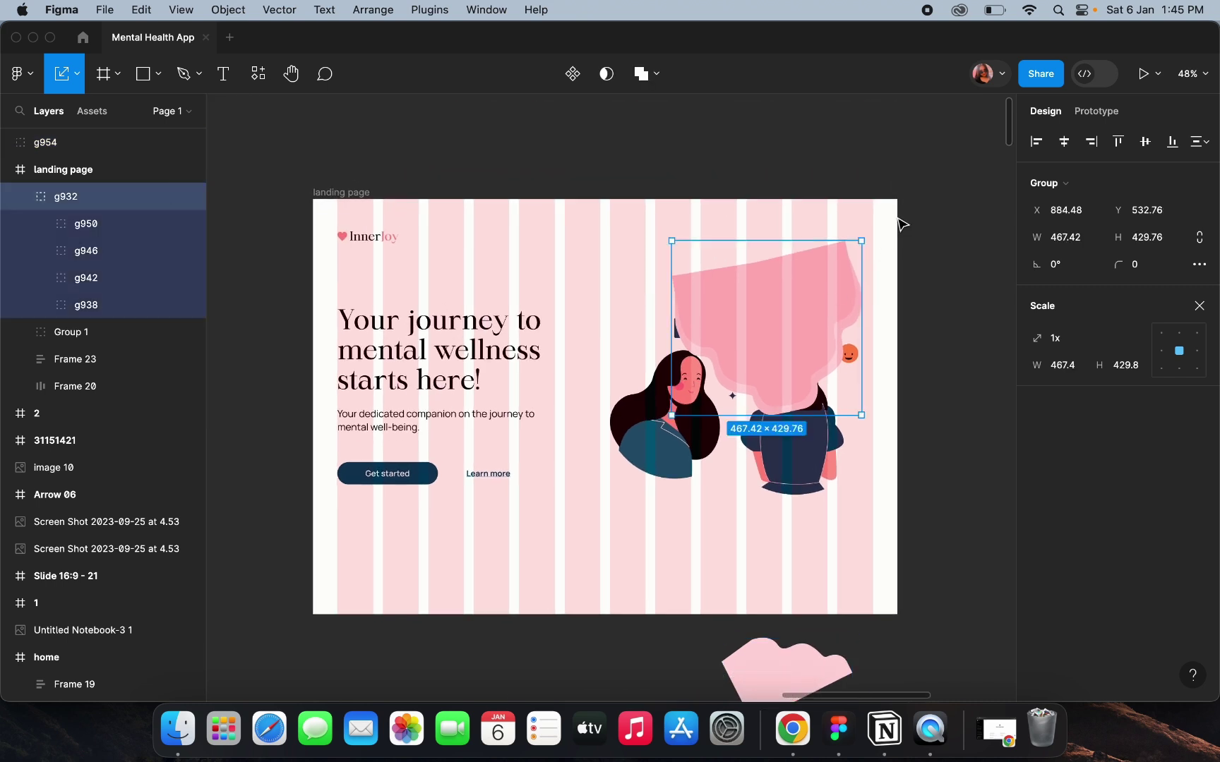
{"action": "left_click_drag", "start_coordinate": [867, 235], "coordinate": [890, 264]}
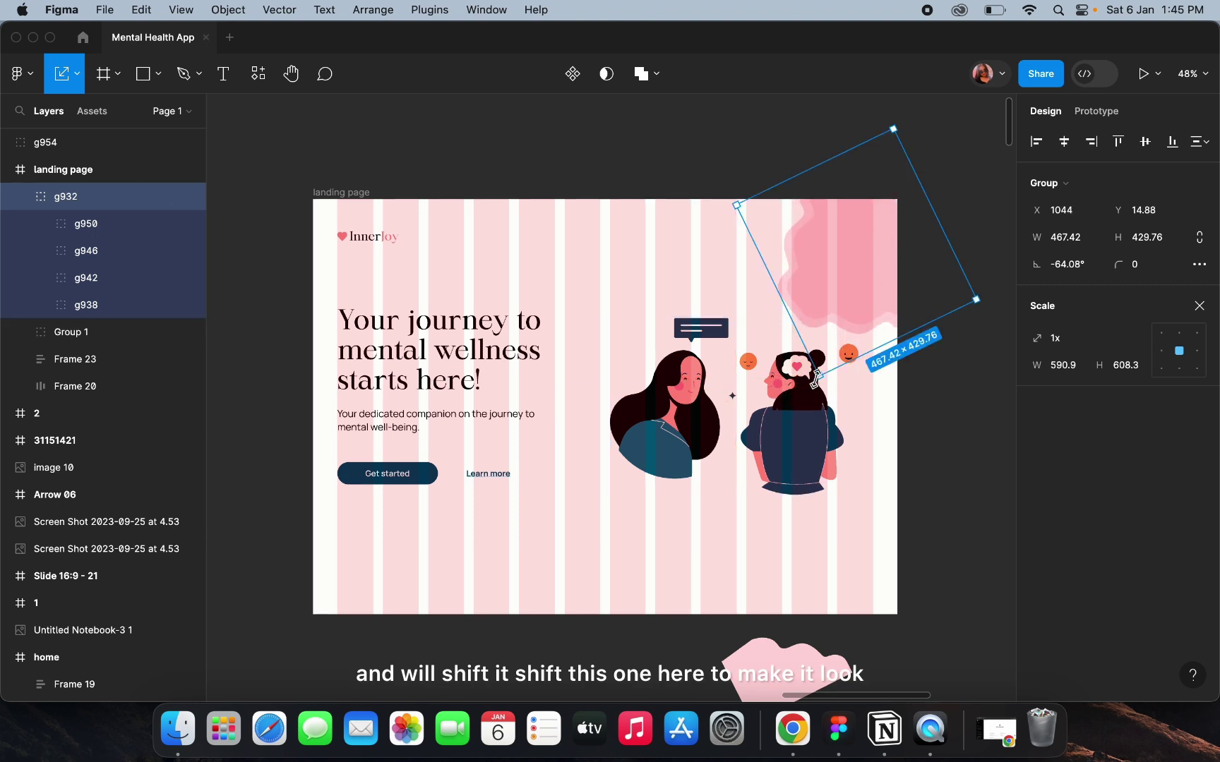
{"action": "left_click_drag", "start_coordinate": [816, 377], "coordinate": [802, 406]}
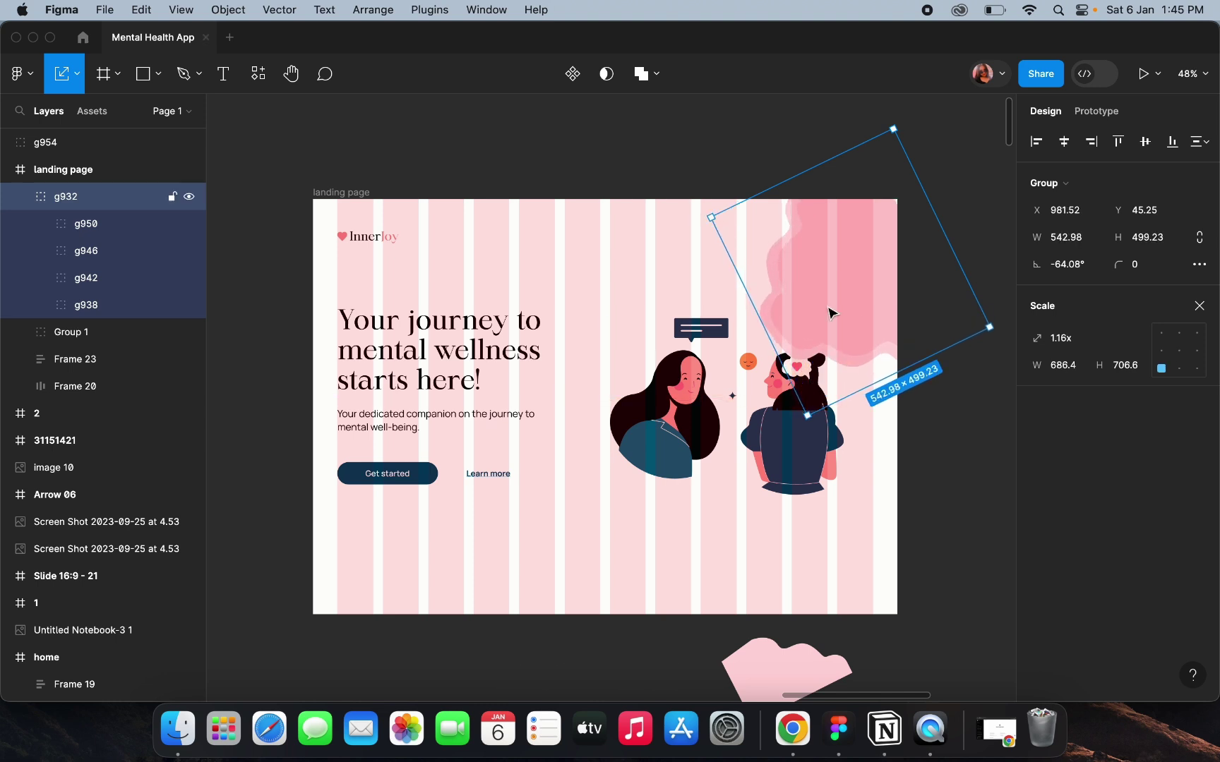
{"action": "right_click", "coordinate": [830, 312]}
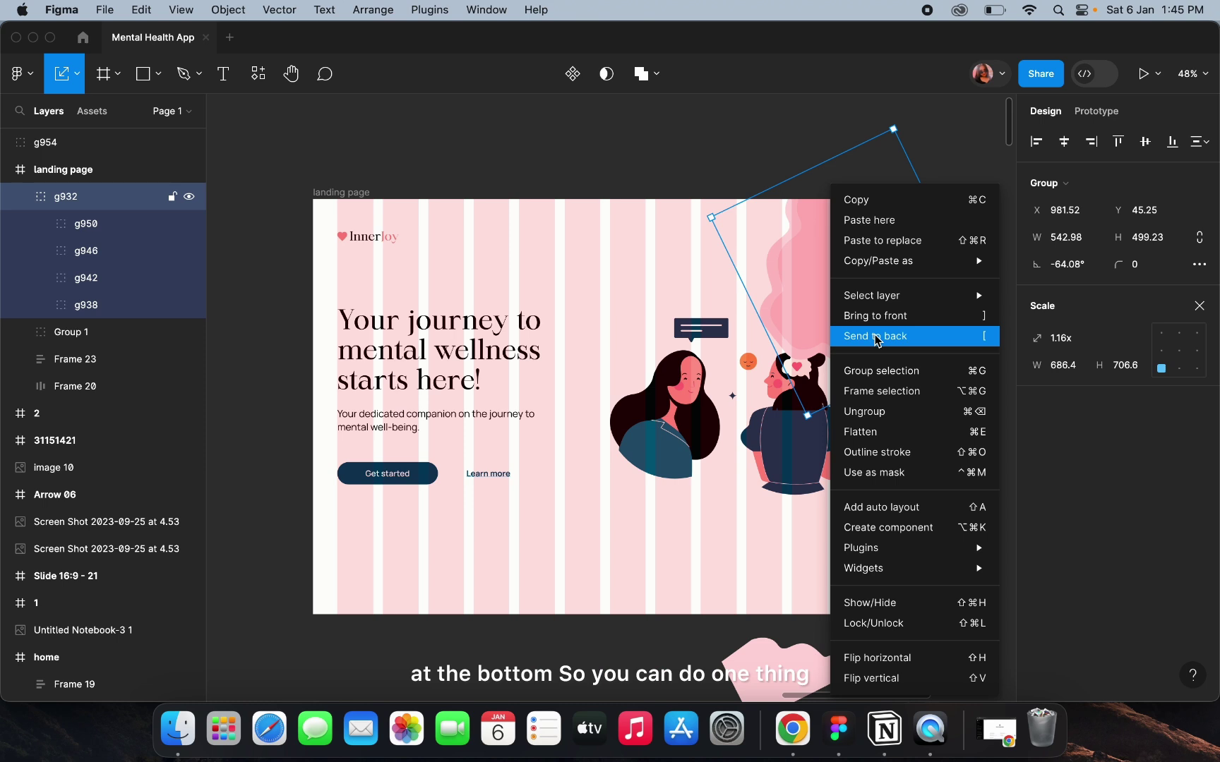
Send the pink blob to the back and move it up-right to X 1004, Y 16.25.
{"action": "left_click", "coordinate": [705, 199]}
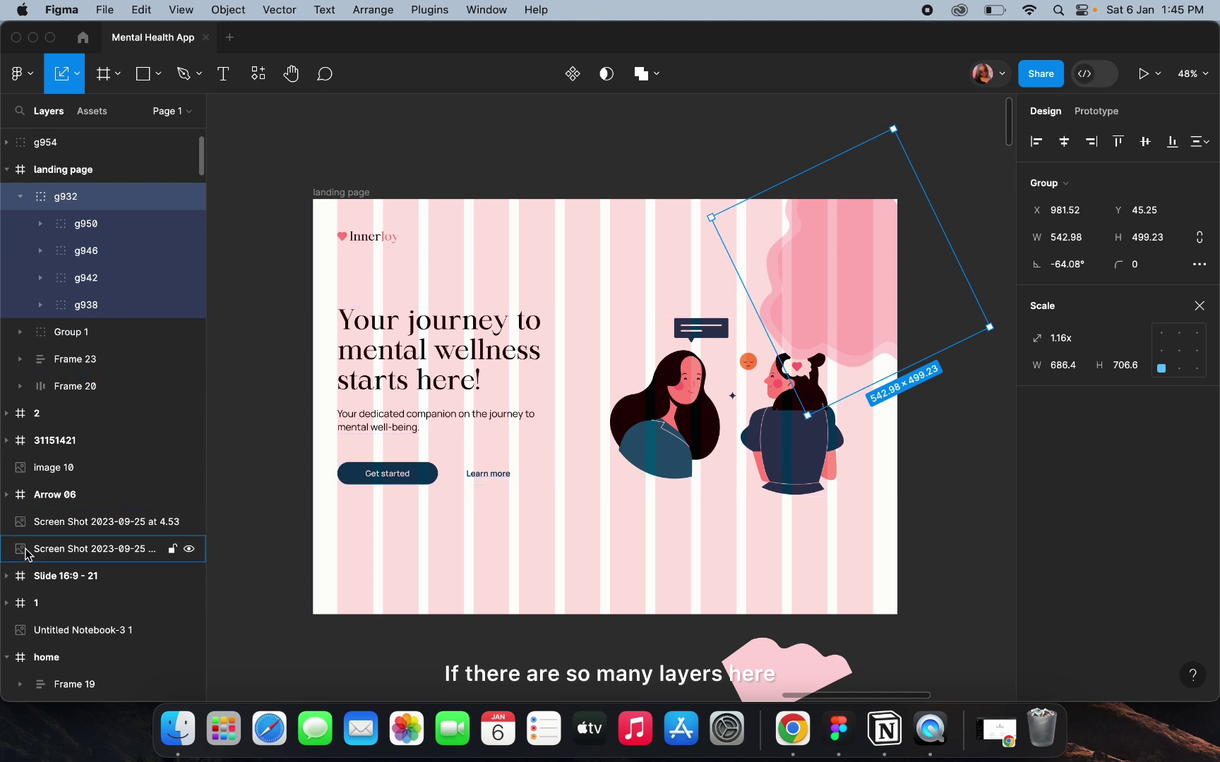
{"action": "right_click", "coordinate": [864, 264]}
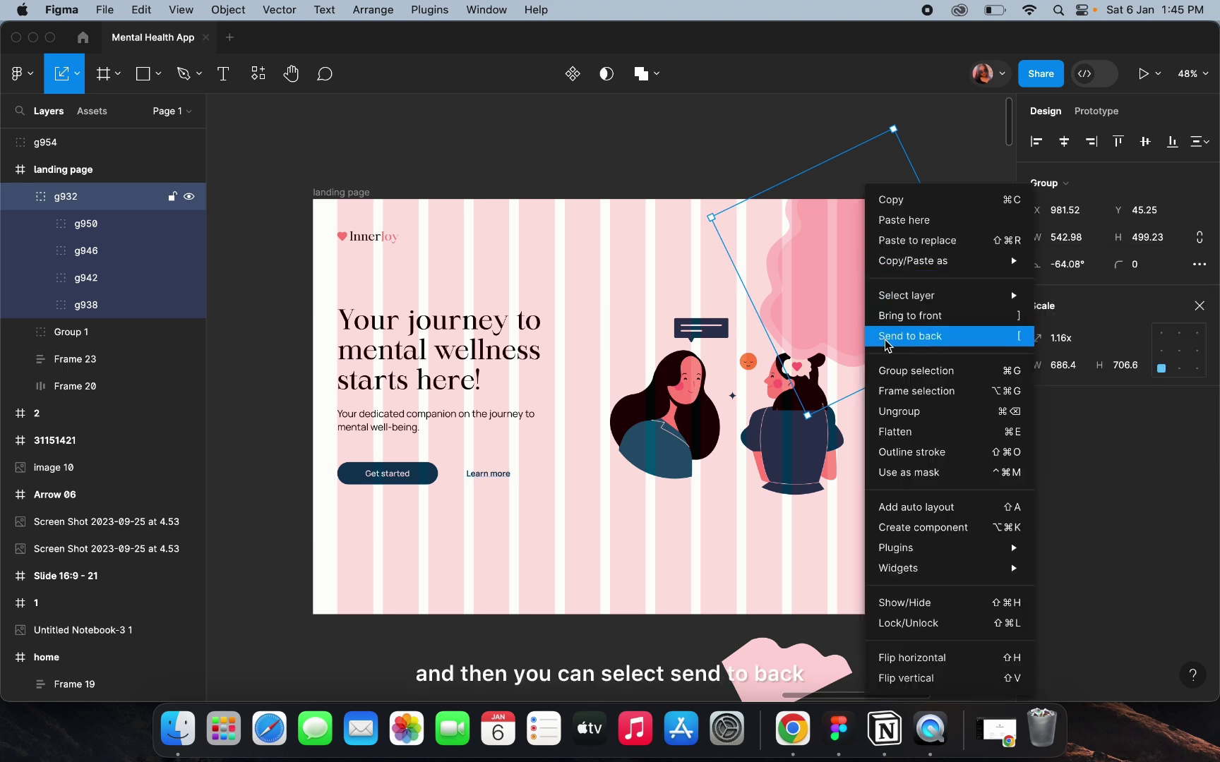
{"action": "left_click", "coordinate": [959, 342]}
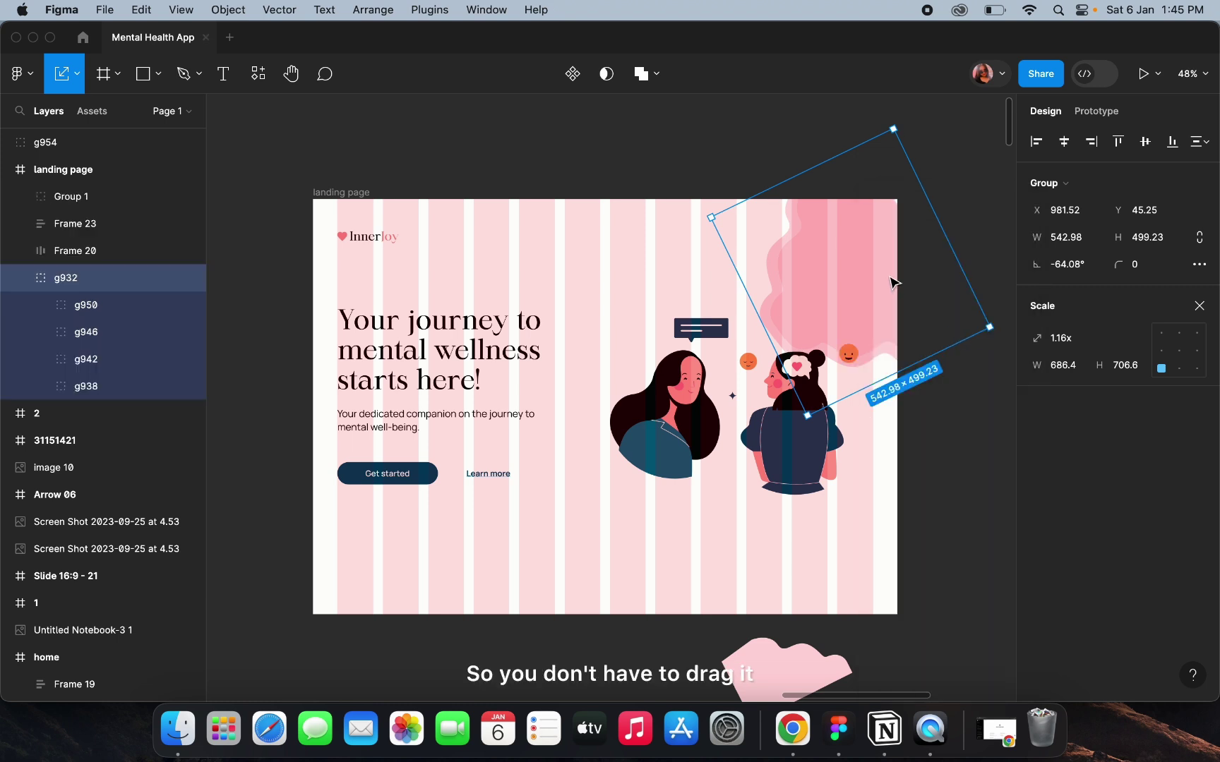
{"action": "left_click_drag", "start_coordinate": [890, 282], "coordinate": [898, 280]}
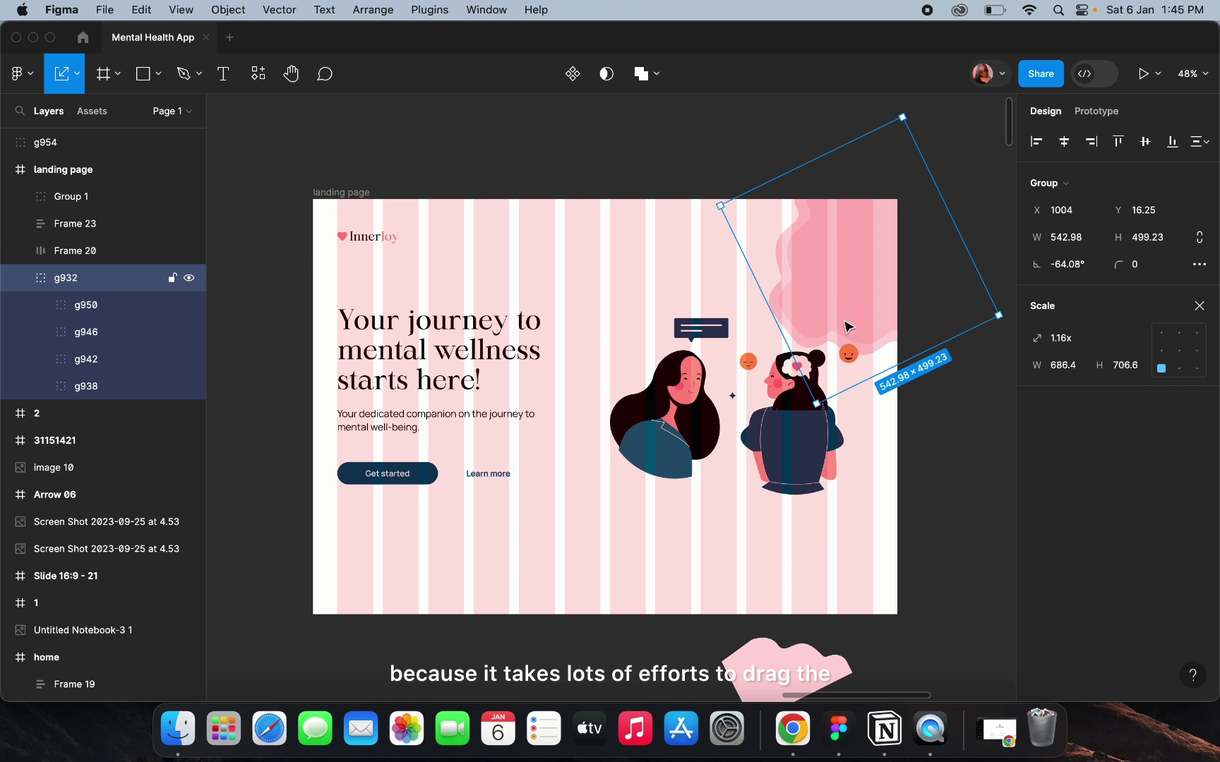
{"action": "key", "text": "Escape"}
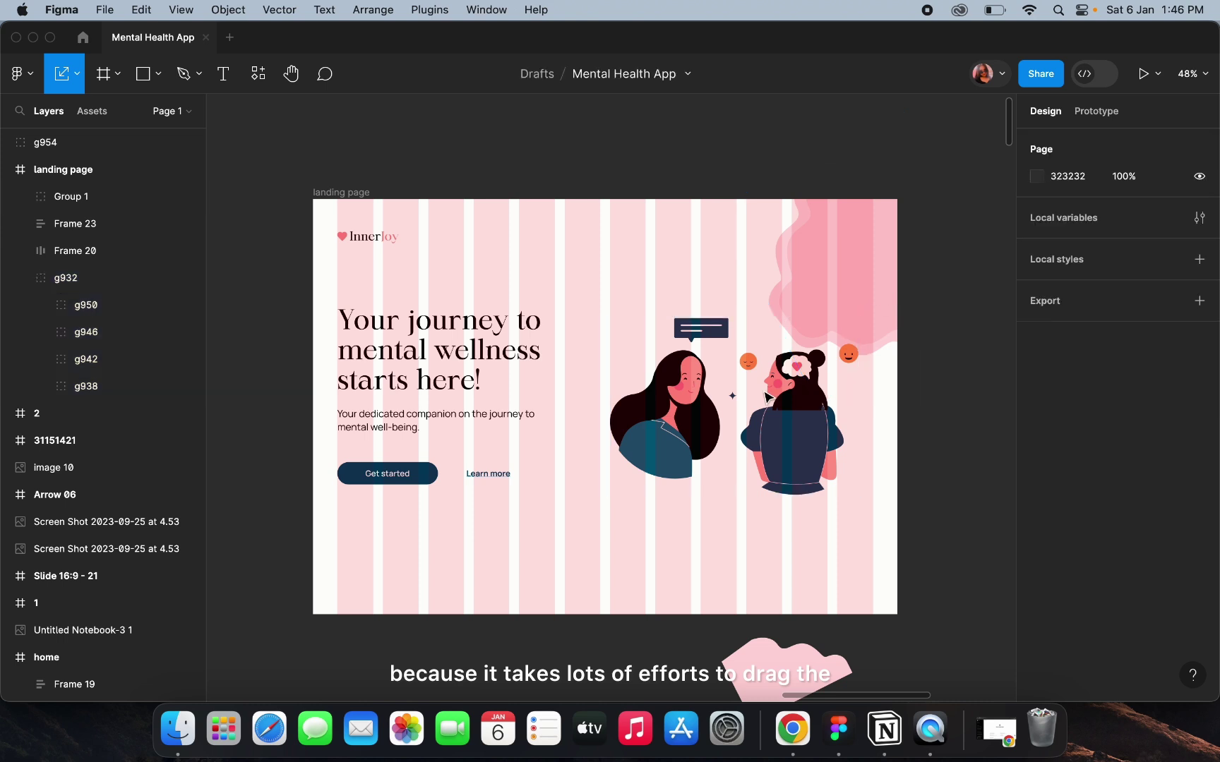
Shift the two-women illustration slightly right to X 768.
{"action": "left_click", "coordinate": [777, 417]}
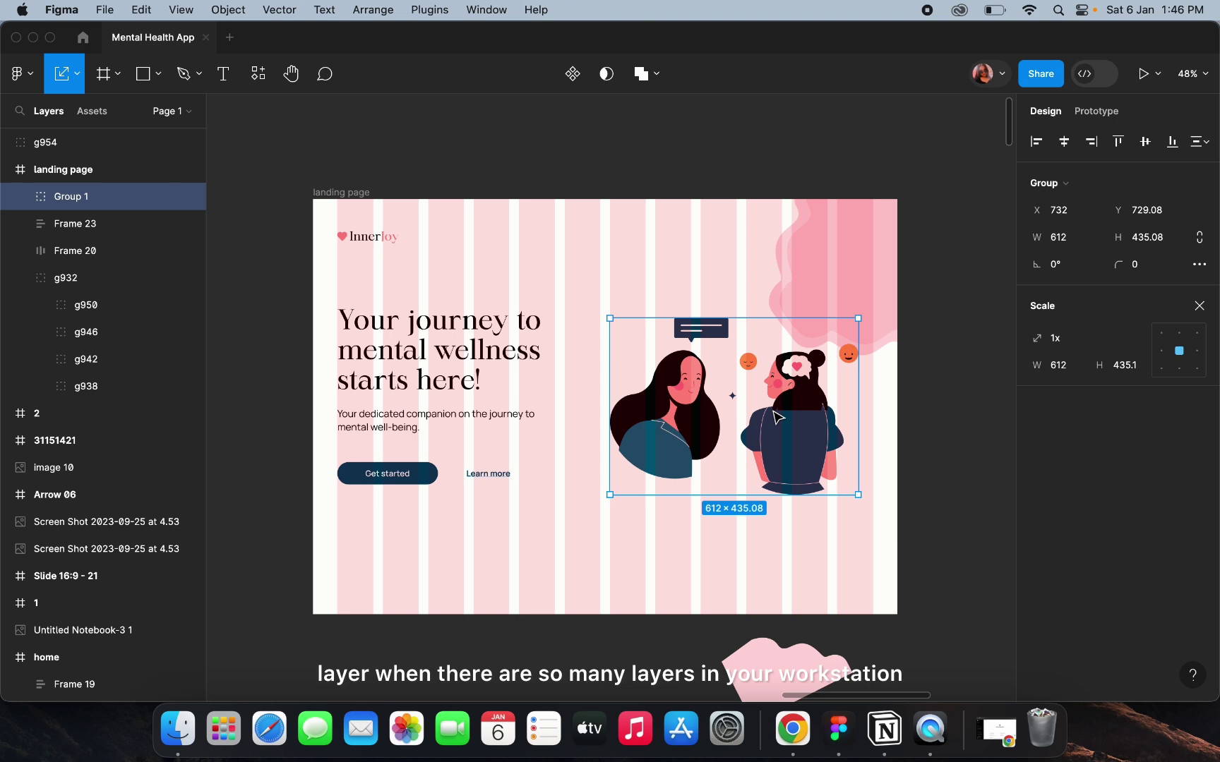
{"action": "left_click_drag", "start_coordinate": [777, 418], "coordinate": [788, 413]}
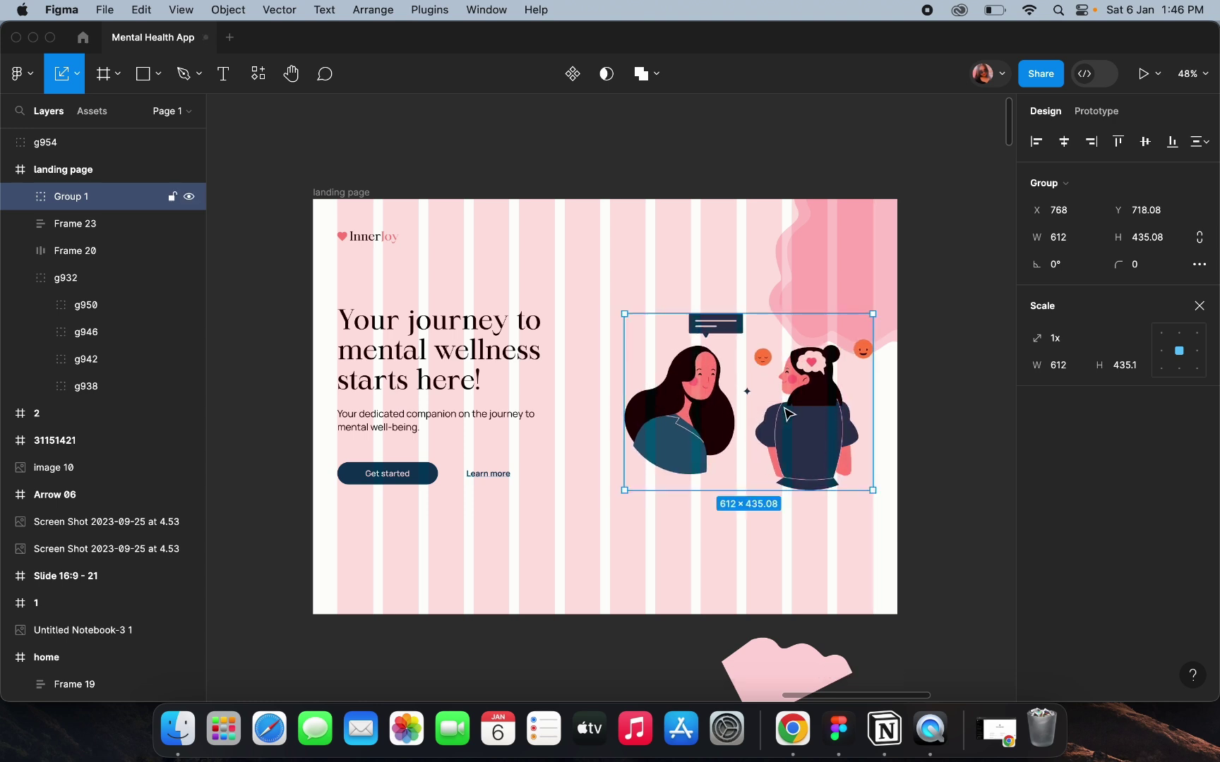
{"action": "left_click", "coordinate": [813, 286]}
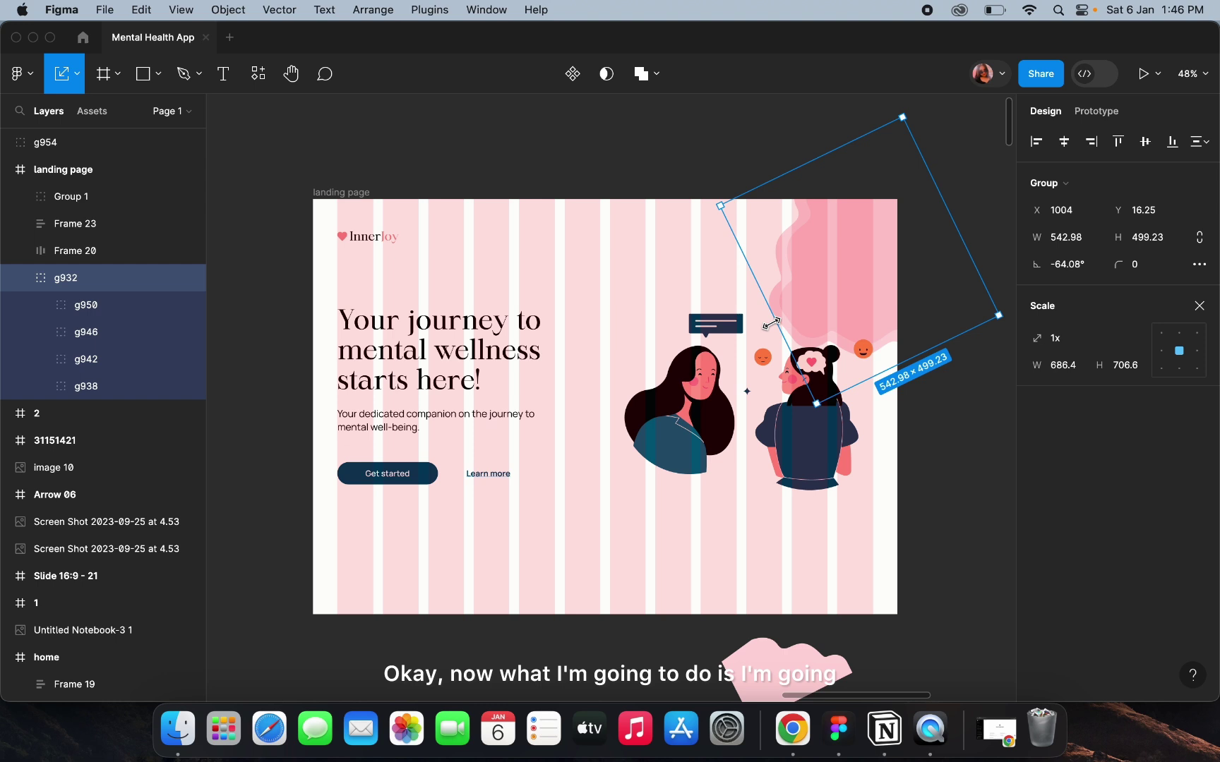
Enlarge the pink blob to about 618×569, then try 50% opacity and undo it.
{"action": "left_click_drag", "start_coordinate": [771, 323], "coordinate": [758, 347]}
{"action": "left_click", "coordinate": [1199, 306]}
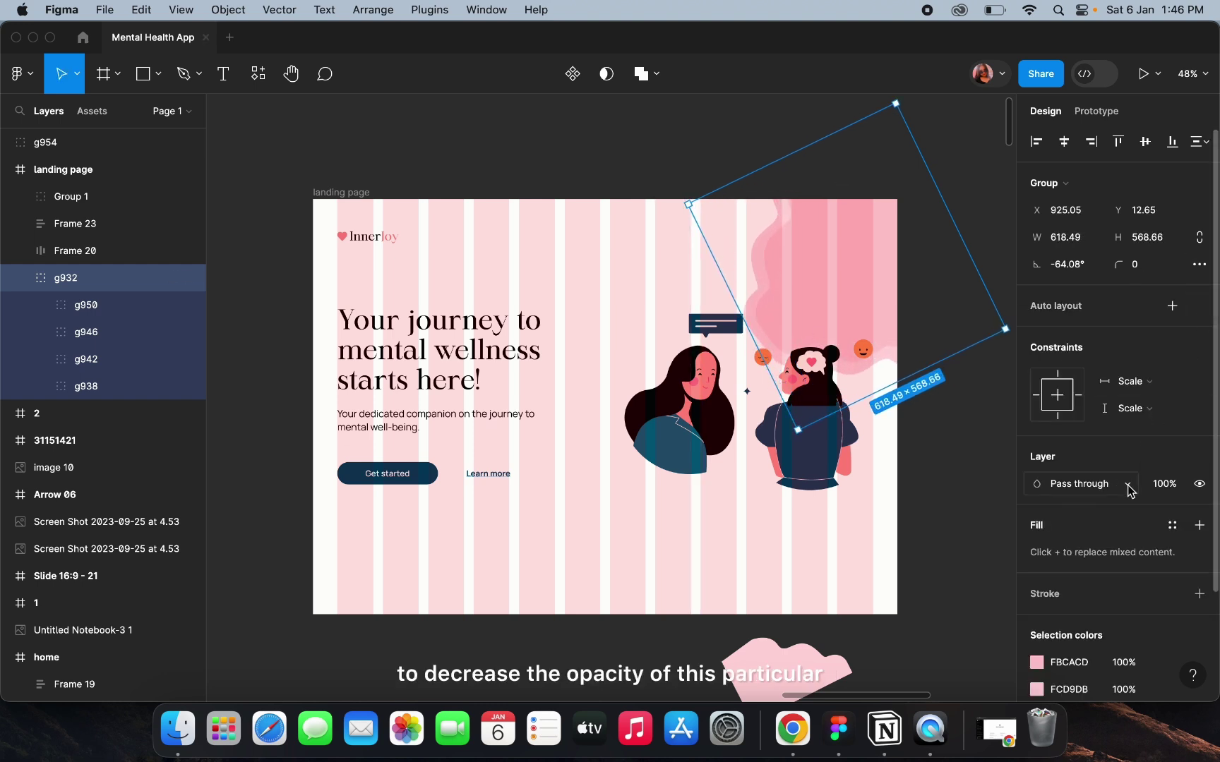
{"action": "scroll", "coordinate": [1130, 490], "scroll_direction": "down", "scroll_amount": 2}
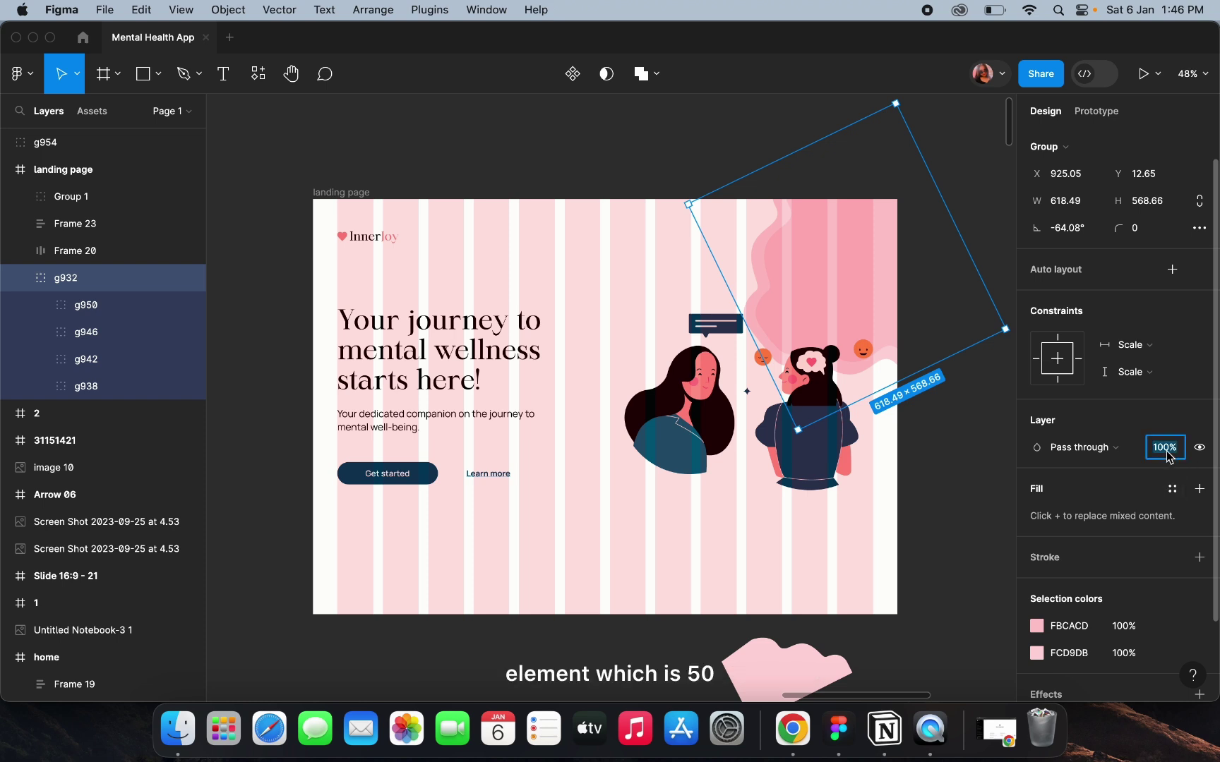
{"action": "type", "text": "50"}
{"action": "key", "text": "Return"}
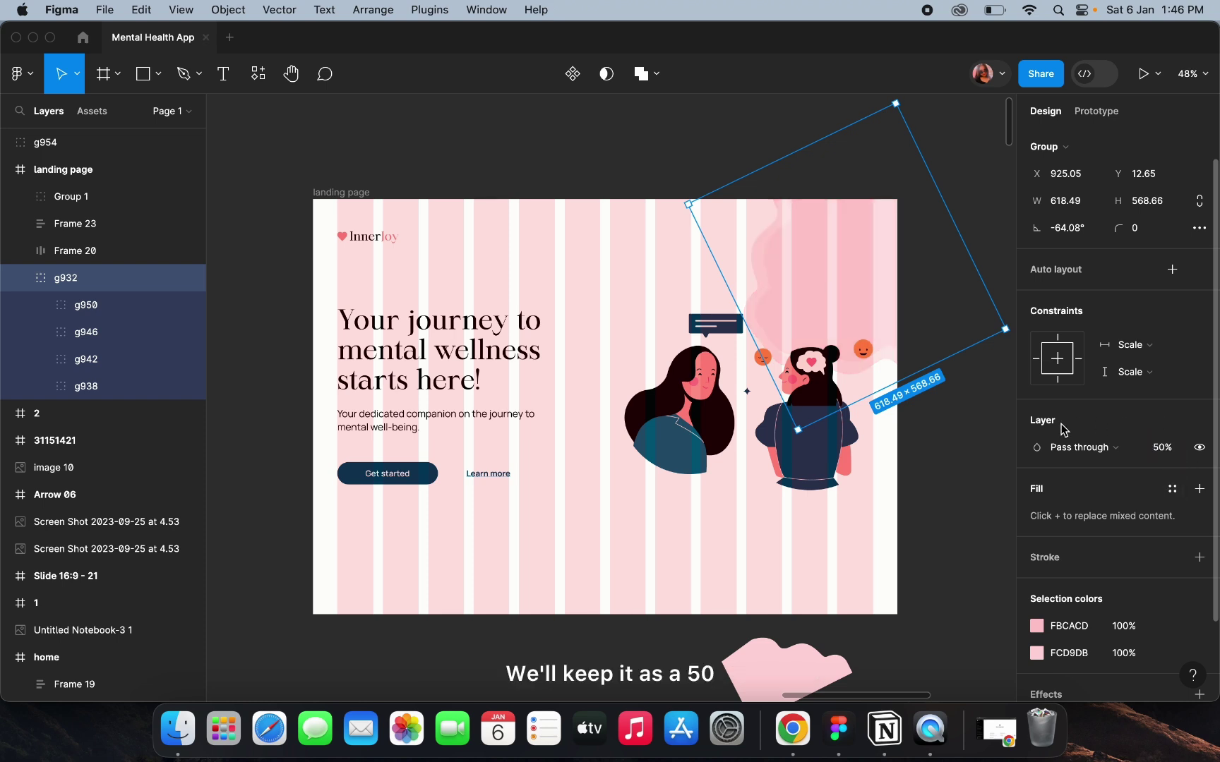
{"action": "scroll", "coordinate": [967, 359], "scroll_direction": "up", "scroll_amount": 3}
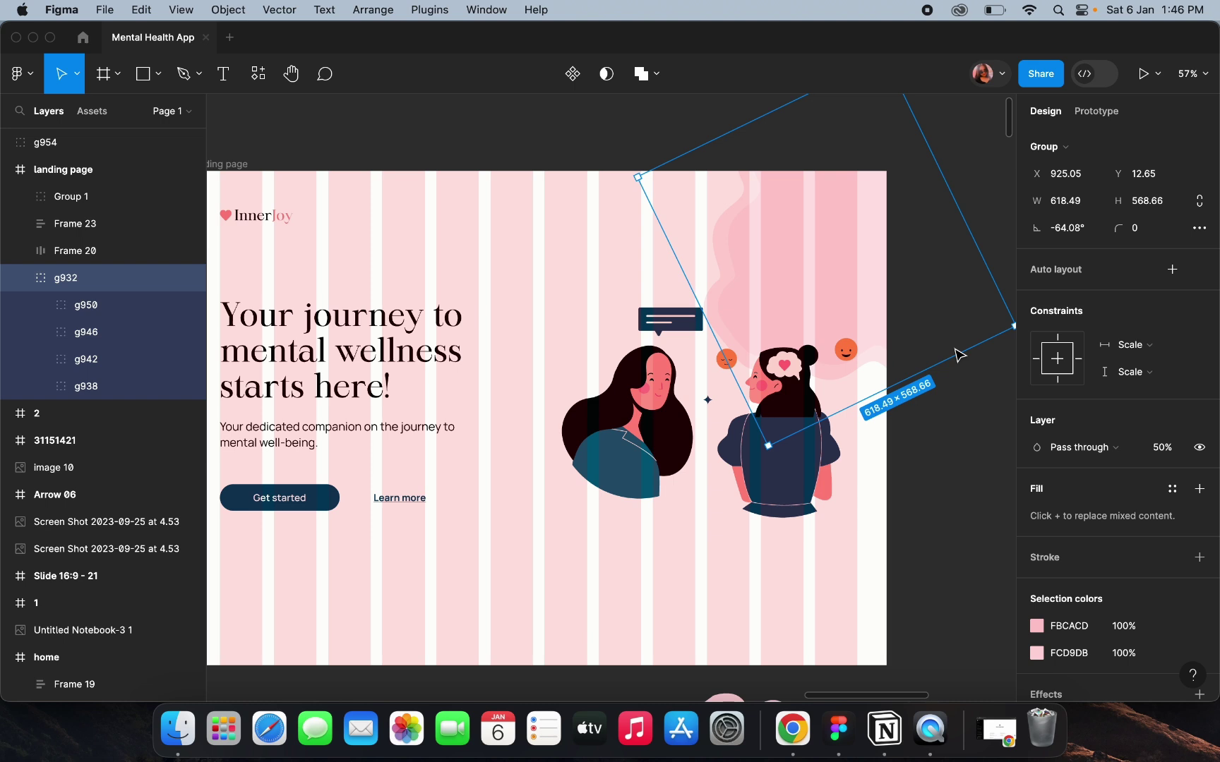
{"action": "key", "text": "super+z"}
{"action": "scroll", "coordinate": [972, 324], "scroll_direction": "down", "scroll_amount": 2}
Hide the landing page's column grid and set the pink blob group's opacity to 70%.
{"action": "left_click", "coordinate": [295, 182]}
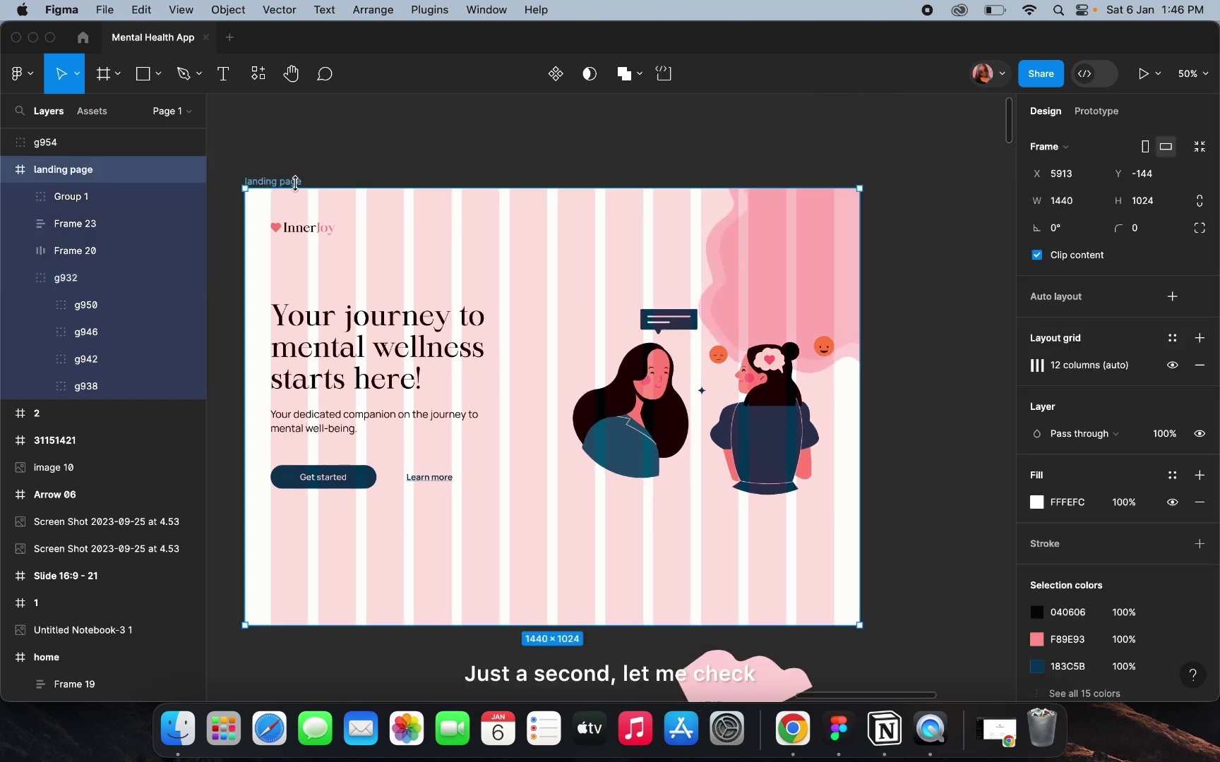
{"action": "left_click", "coordinate": [1171, 364]}
{"action": "left_click", "coordinate": [840, 277]}
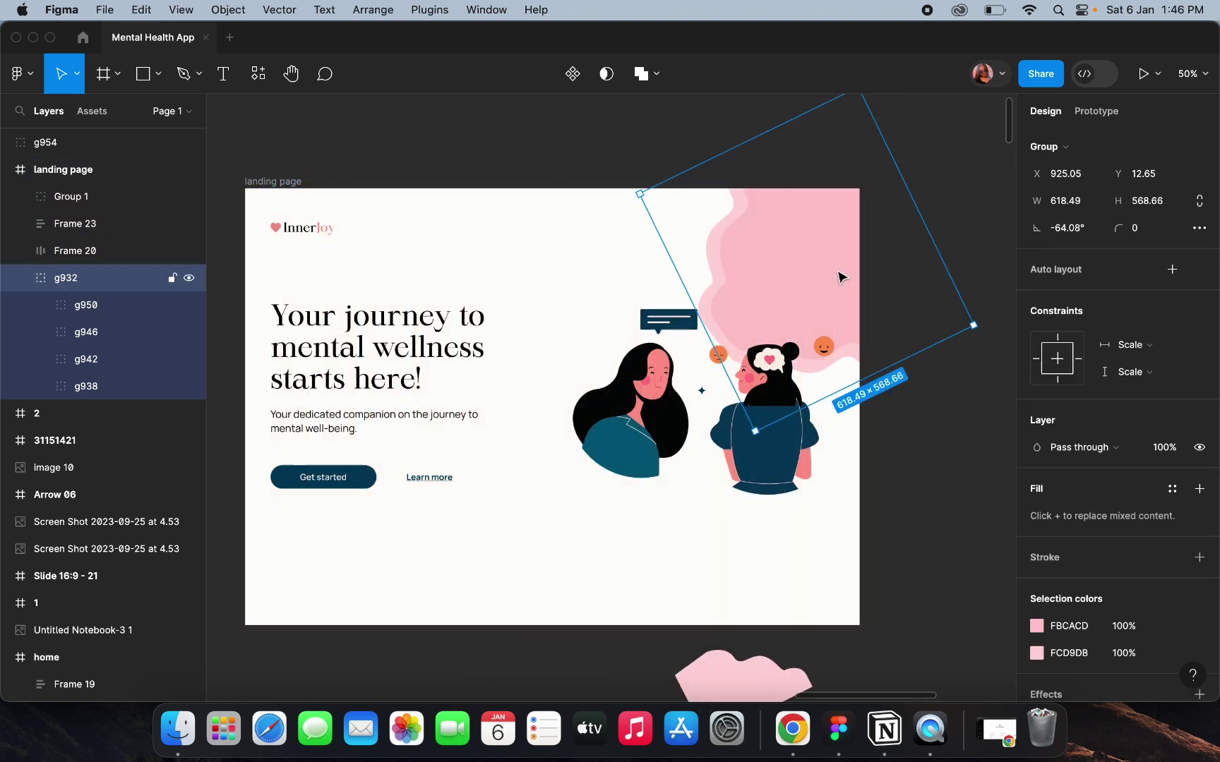
{"action": "left_click", "coordinate": [1161, 448]}
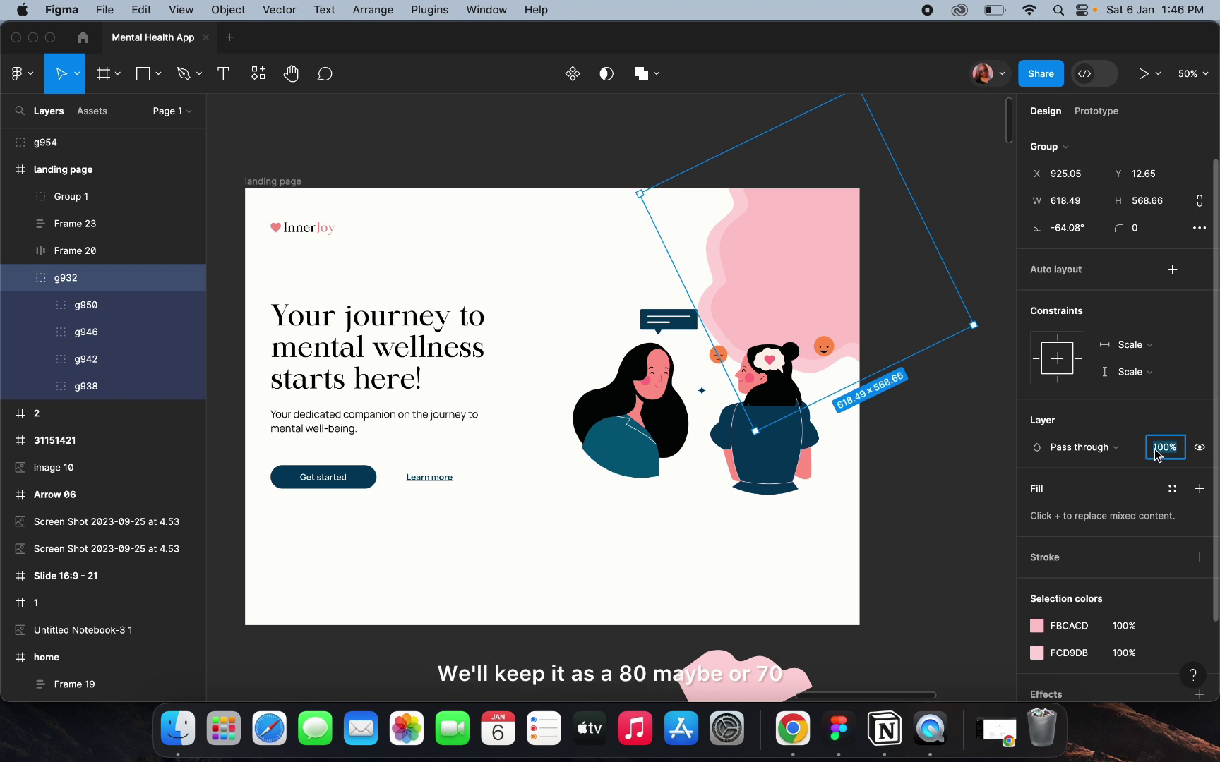
{"action": "key", "text": "Return"}
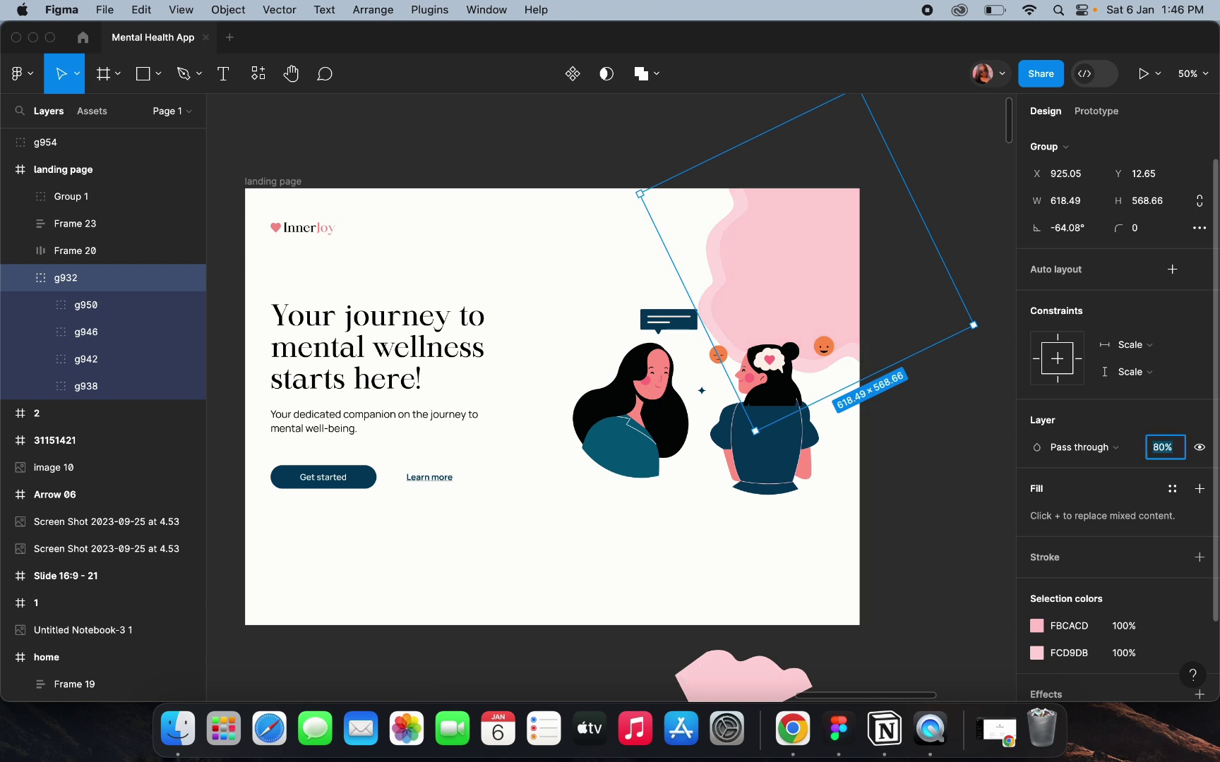
{"action": "type", "text": "70"}
{"action": "key", "text": "Return"}
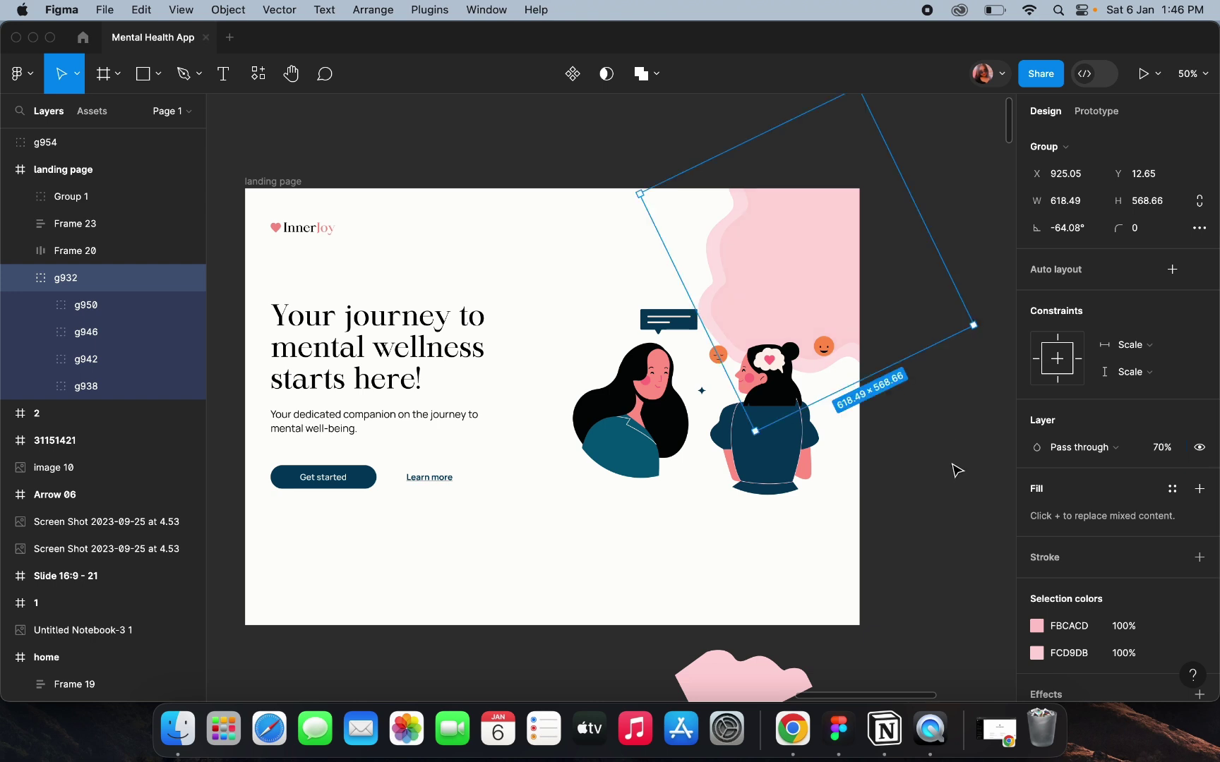
Select the small pink blob below the landing page.
{"action": "left_click", "coordinate": [953, 468]}
{"action": "scroll", "coordinate": [953, 468], "scroll_direction": "down", "scroll_amount": 2}
{"action": "left_click", "coordinate": [768, 625]}
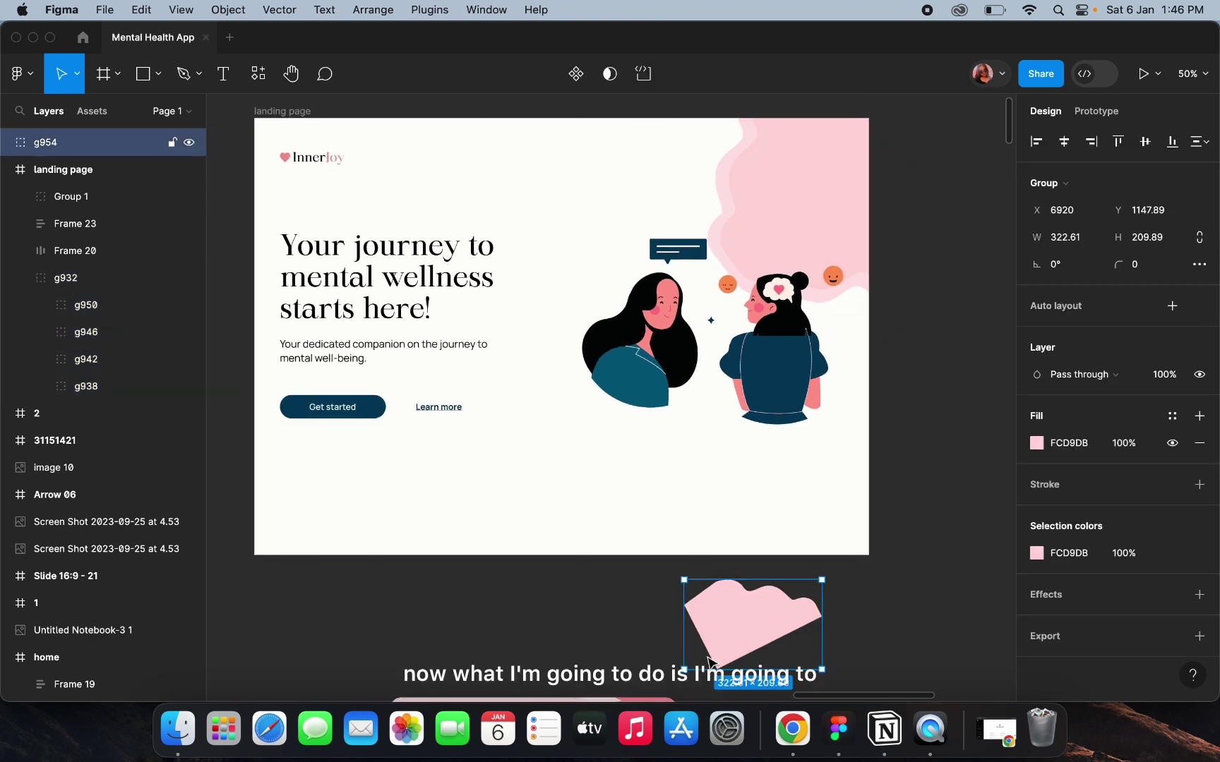
Tilt the small pink blob about 47.55°, scale it to 468.78×304.98, and tuck it into the bottom-right corner.
{"action": "left_click_drag", "start_coordinate": [675, 672], "coordinate": [855, 543]}
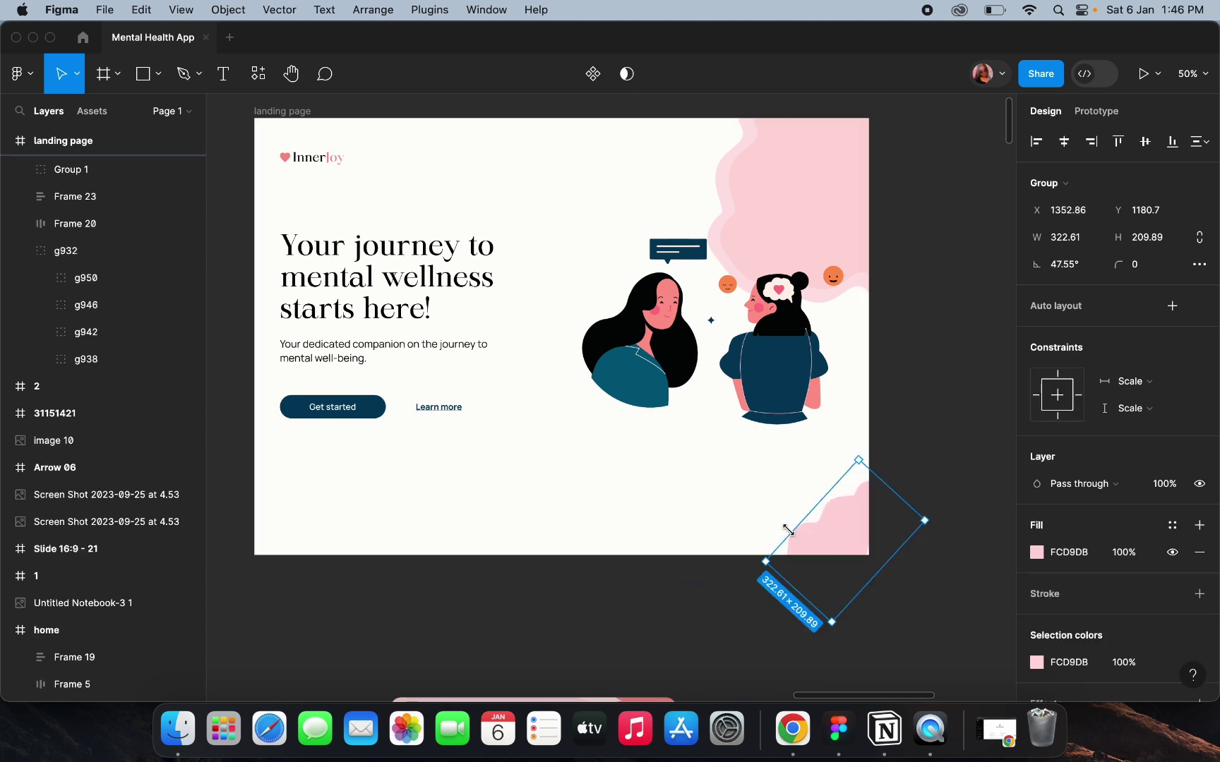
{"action": "key", "text": "k"}
{"action": "left_click_drag", "start_coordinate": [782, 528], "coordinate": [763, 504]}
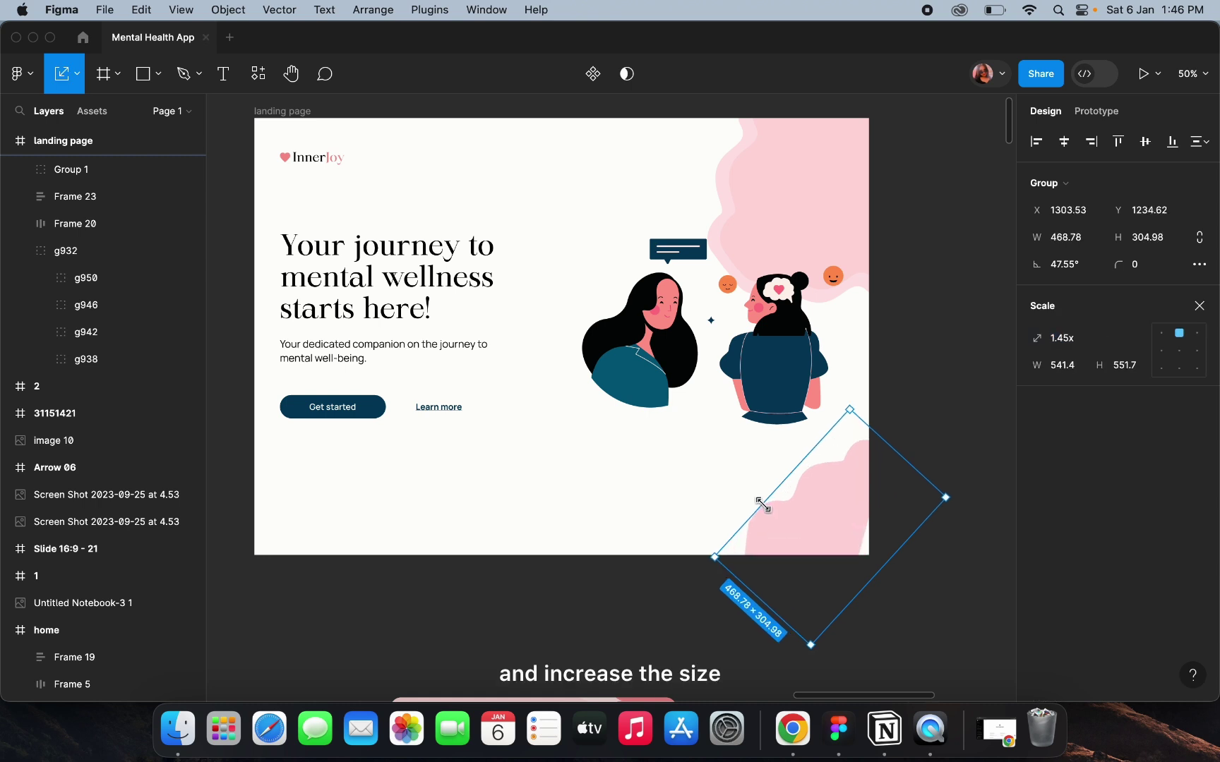
{"action": "left_click_drag", "start_coordinate": [830, 542], "coordinate": [844, 542]}
{"action": "left_click", "coordinate": [961, 332]}
{"action": "scroll", "coordinate": [961, 333], "scroll_direction": "down", "scroll_amount": 3}
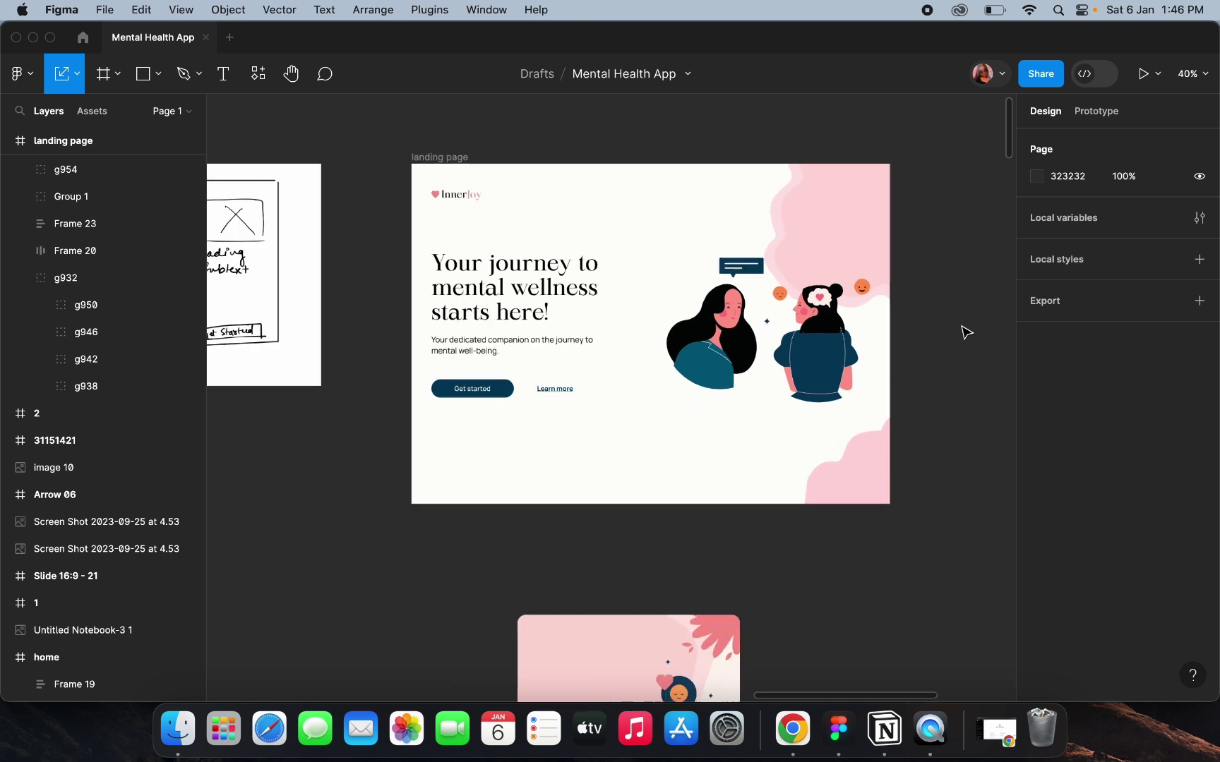
{"action": "left_click", "coordinate": [878, 459]}
{"action": "left_click", "coordinate": [1193, 305]}
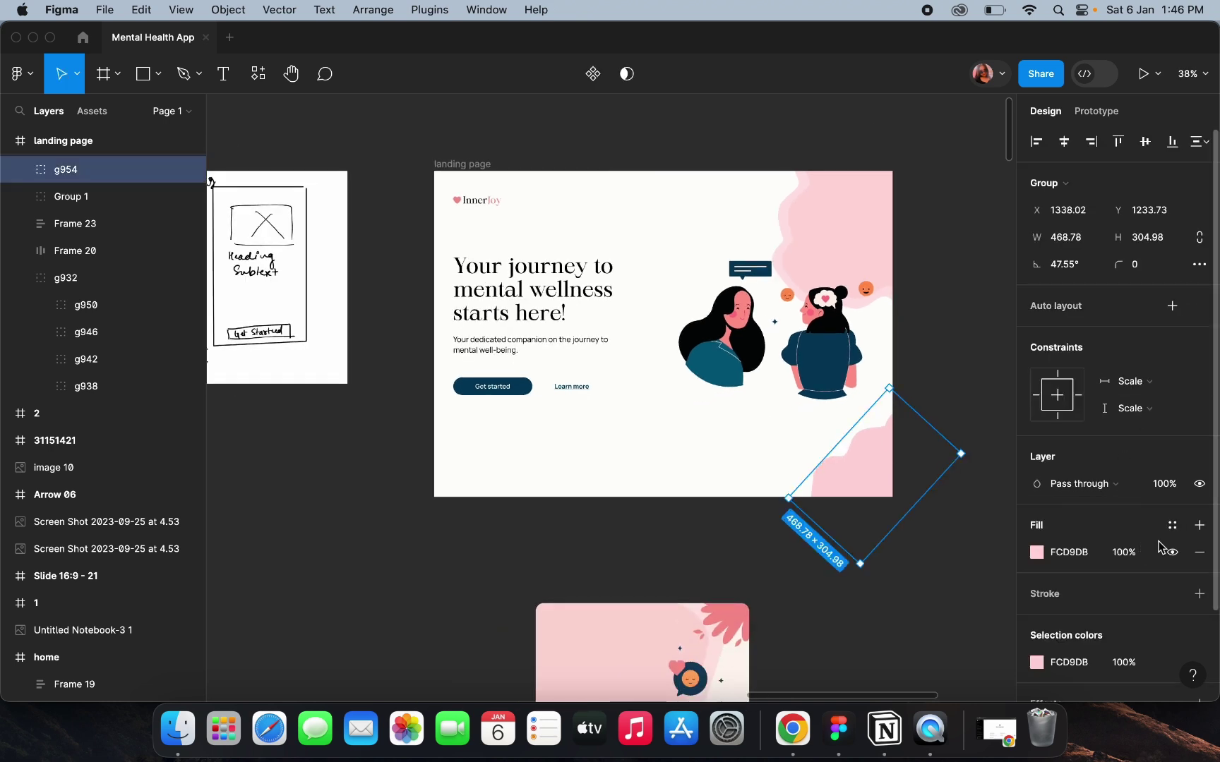
Set the tilted pink blob's layer opacity to 80%.
{"action": "left_click", "coordinate": [1167, 489]}
{"action": "type", "text": "80"}
{"action": "key", "text": "Return"}
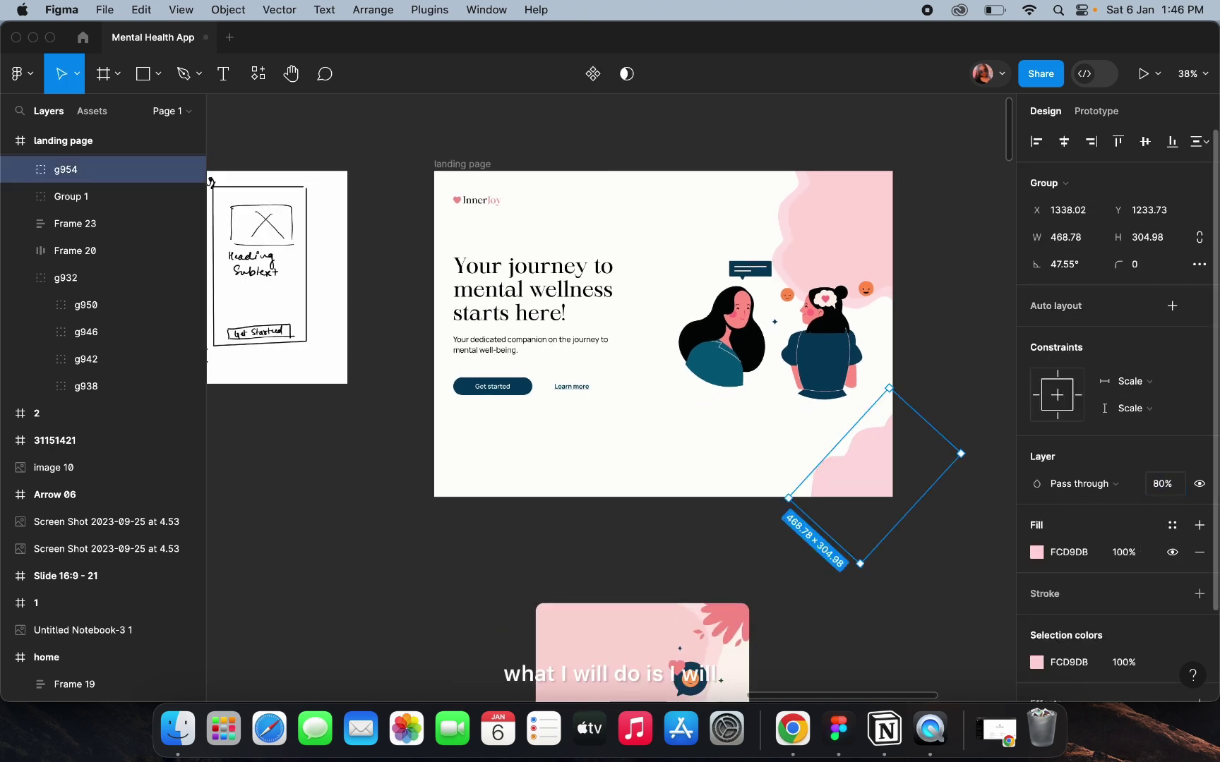
{"action": "left_click", "coordinate": [907, 349]}
{"action": "scroll", "coordinate": [833, 349], "scroll_direction": "up", "scroll_amount": 2}
{"action": "scroll", "coordinate": [683, 422], "scroll_direction": "up", "scroll_amount": 2}
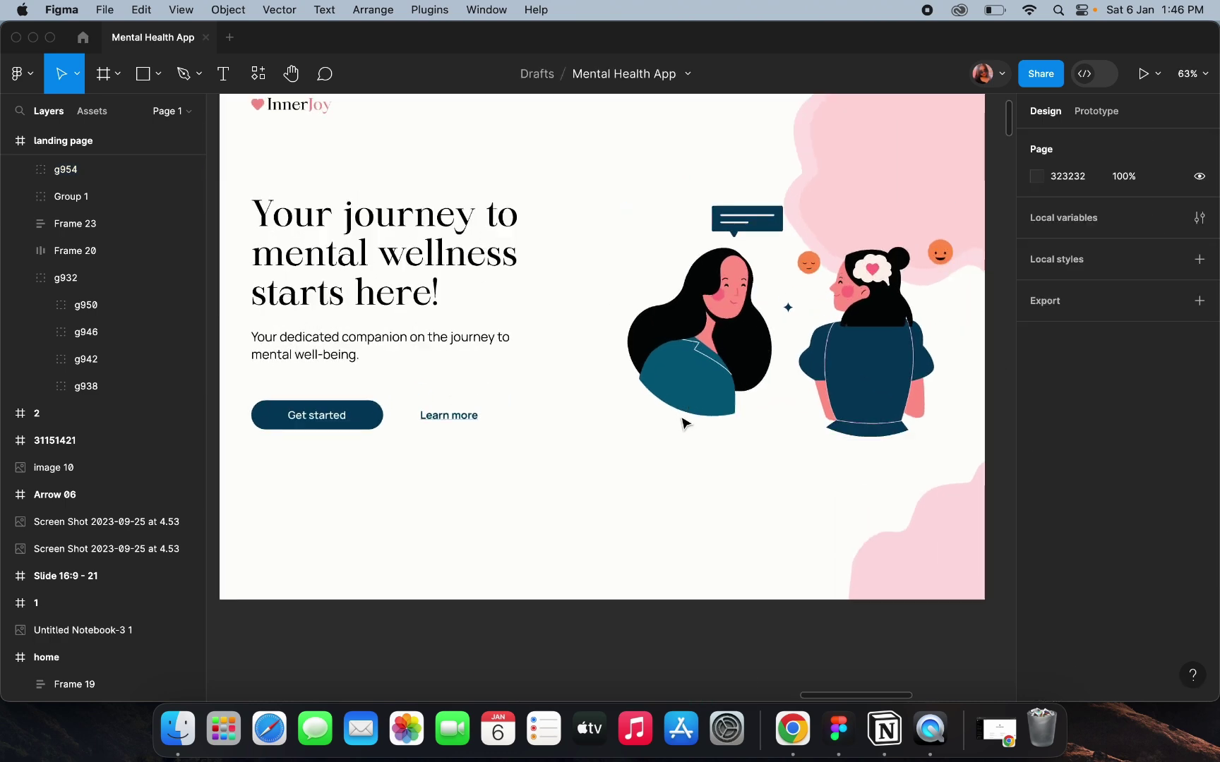
{"action": "scroll", "coordinate": [684, 422], "scroll_direction": "down", "scroll_amount": 5}
{"action": "scroll", "coordinate": [683, 422], "scroll_direction": "left", "scroll_amount": 5}
{"action": "scroll", "coordinate": [683, 422], "scroll_direction": "left", "scroll_amount": 5}
{"action": "scroll", "coordinate": [683, 422], "scroll_direction": "left", "scroll_amount": 5}
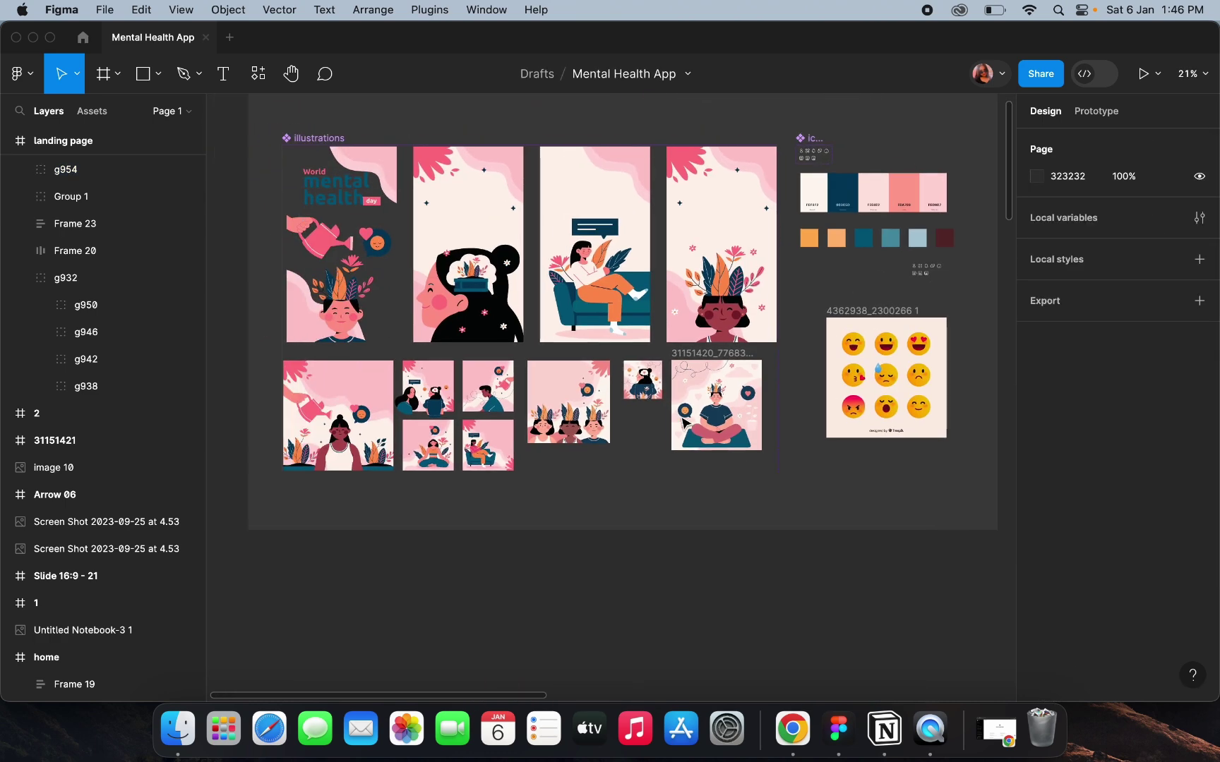
{"action": "scroll", "coordinate": [386, 367], "scroll_direction": "up", "scroll_amount": 3}
{"action": "left_click", "coordinate": [443, 387]}
{"action": "double_click", "coordinate": [442, 387]}
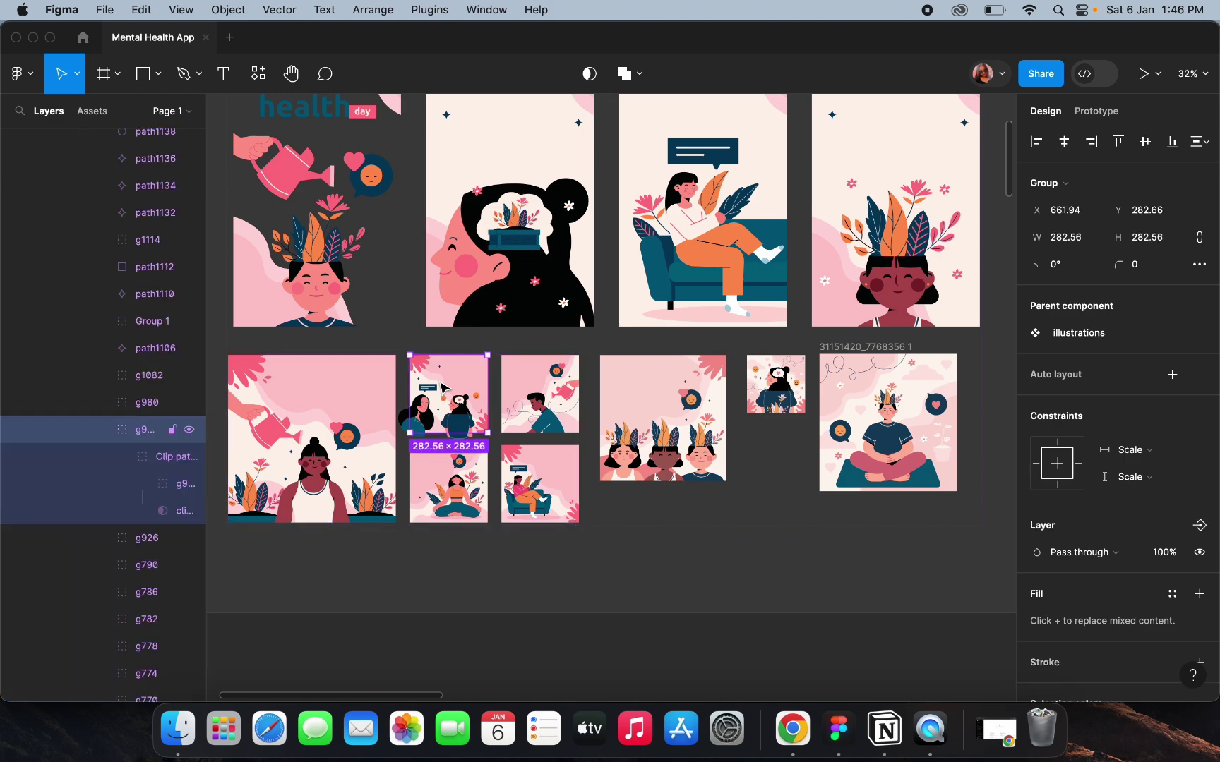
{"action": "scroll", "coordinate": [438, 379], "scroll_direction": "up", "scroll_amount": 5}
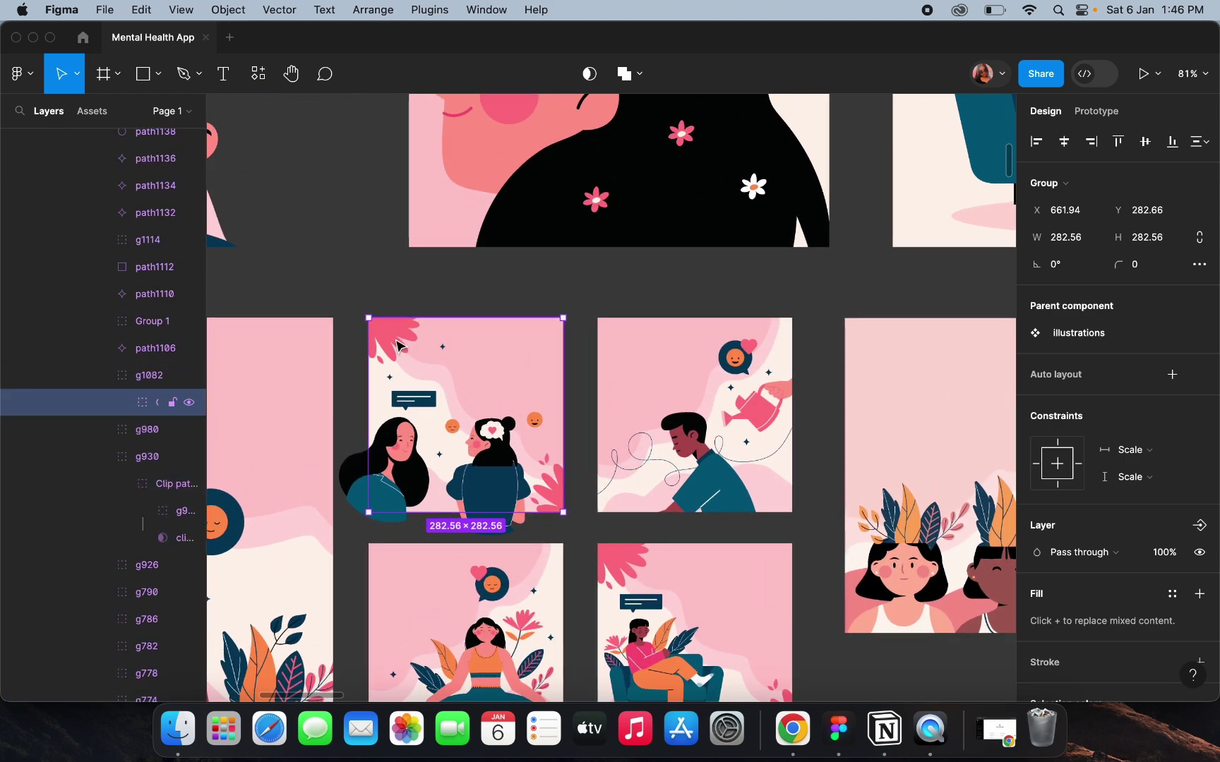
{"action": "scroll", "coordinate": [398, 346], "scroll_direction": "down", "scroll_amount": 5}
{"action": "scroll", "coordinate": [399, 346], "scroll_direction": "down", "scroll_amount": 3}
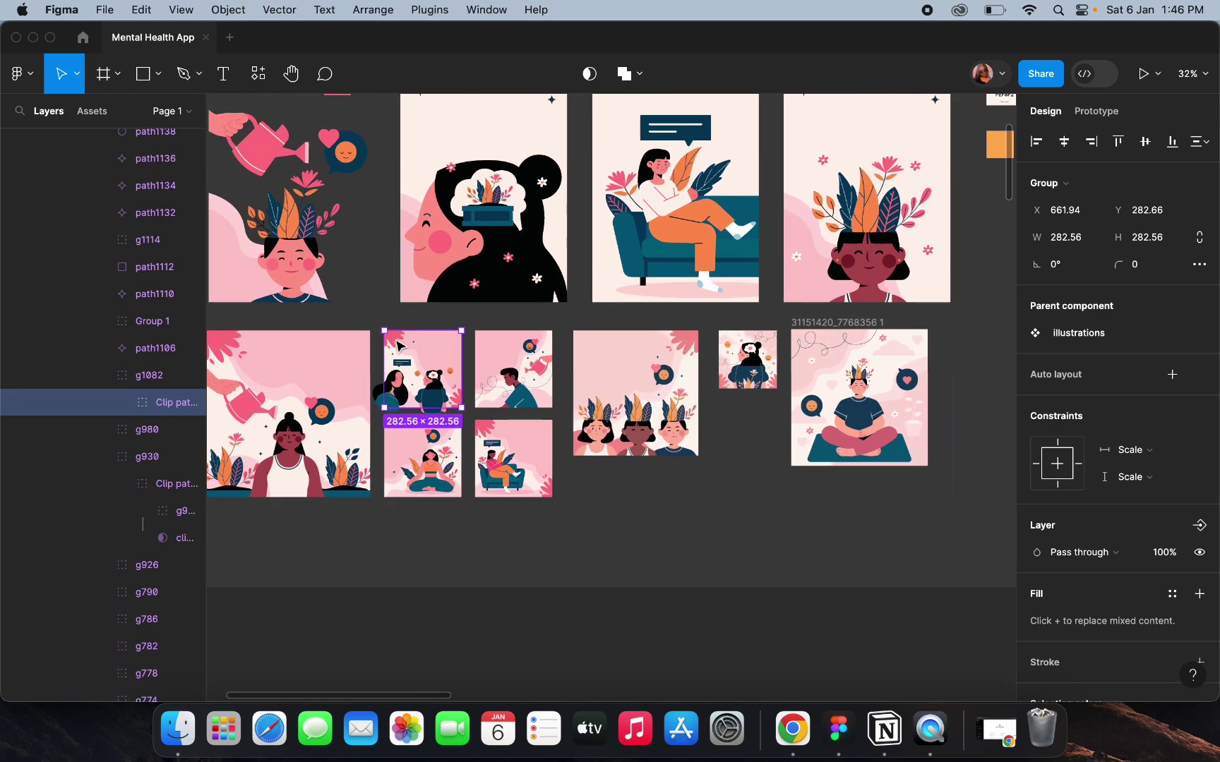
{"action": "scroll", "coordinate": [398, 346], "scroll_direction": "down", "scroll_amount": 3}
{"action": "scroll", "coordinate": [570, 418], "scroll_direction": "right", "scroll_amount": 10}
{"action": "scroll", "coordinate": [657, 464], "scroll_direction": "up", "scroll_amount": 5}
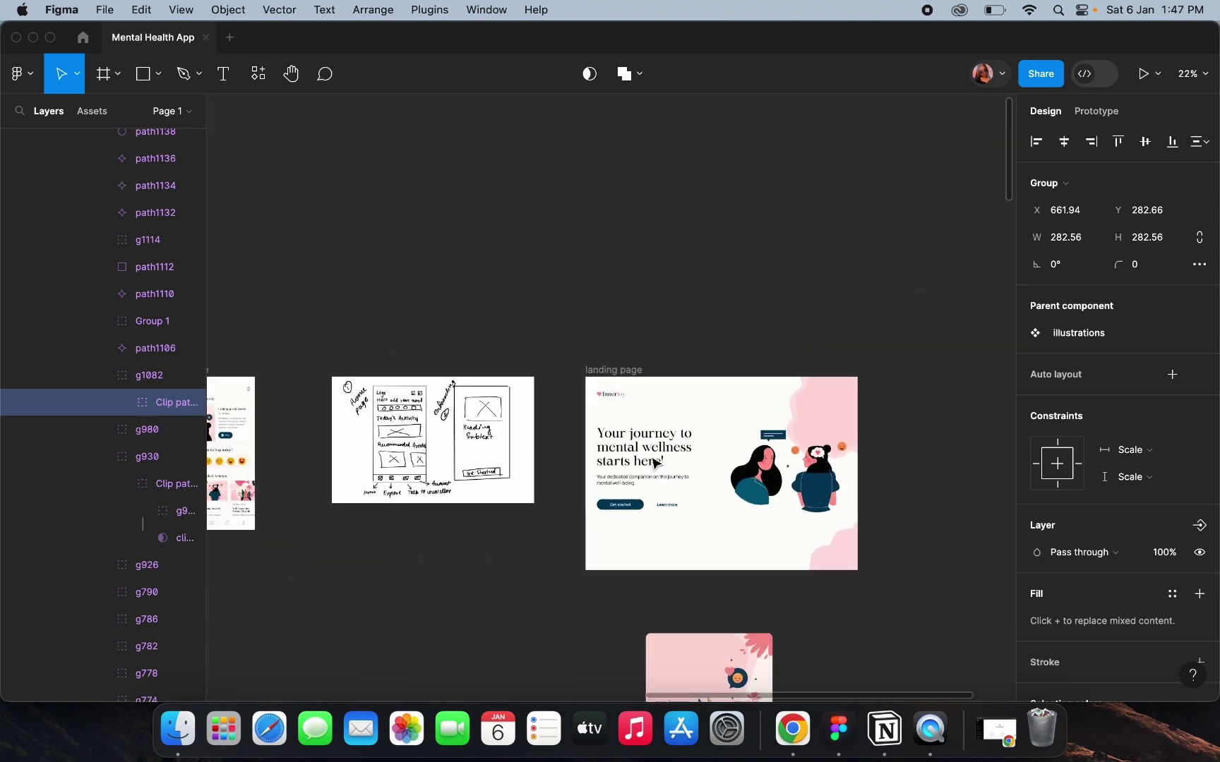
{"action": "scroll", "coordinate": [657, 463], "scroll_direction": "up", "scroll_amount": 3}
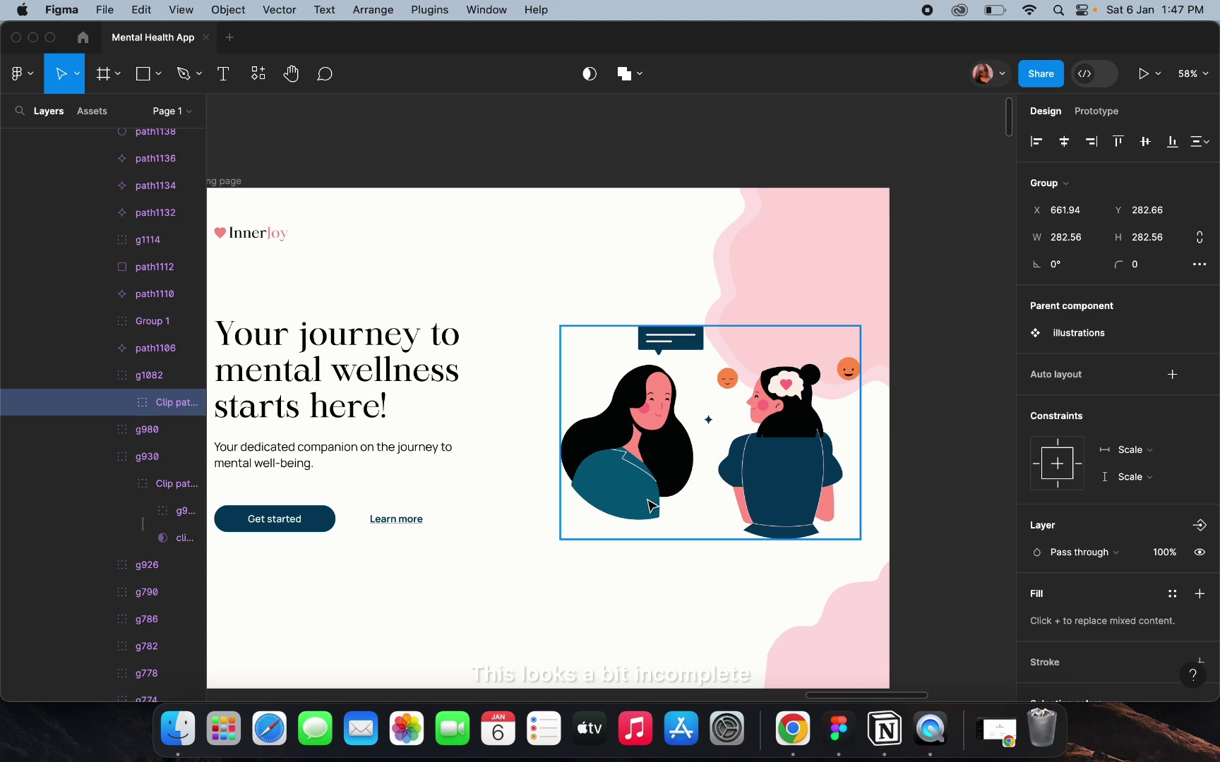
{"action": "scroll", "coordinate": [650, 506], "scroll_direction": "down", "scroll_amount": 5}
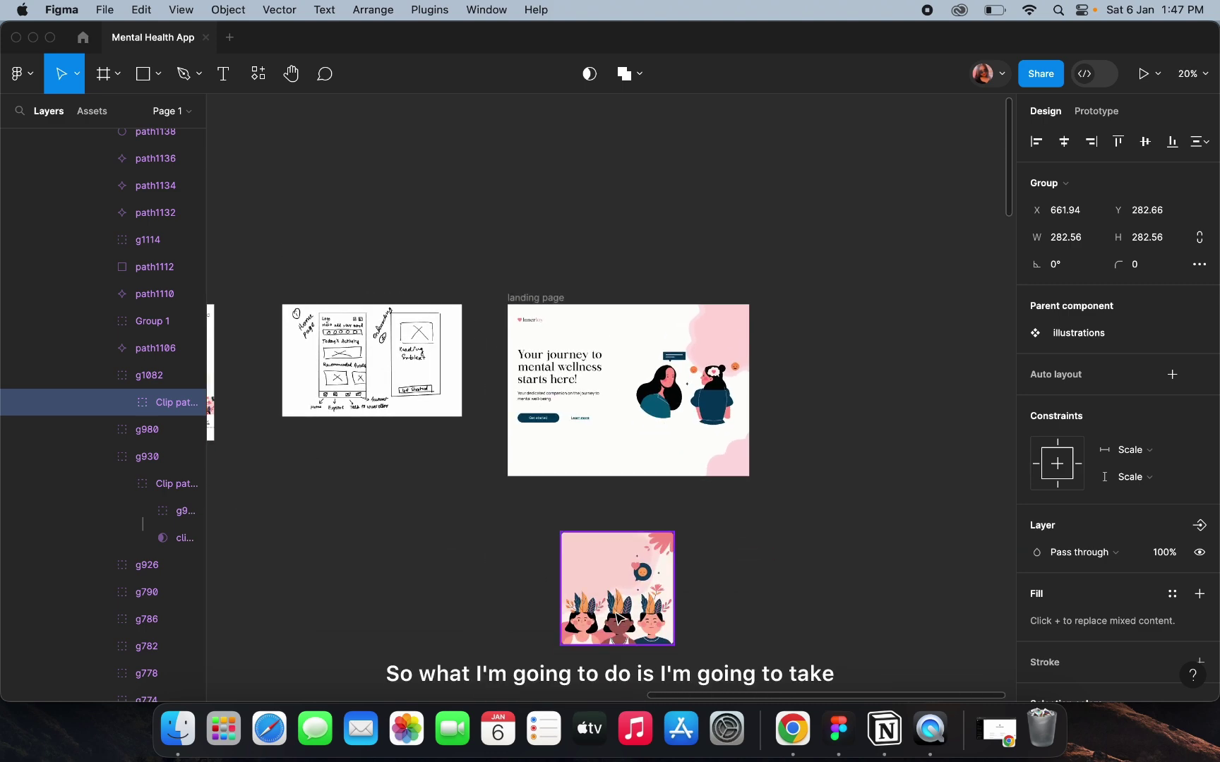
{"action": "left_click", "coordinate": [619, 620]}
{"action": "left_click", "coordinate": [619, 620]}
{"action": "scroll", "coordinate": [619, 620], "scroll_direction": "up", "scroll_amount": 3}
{"action": "left_click", "coordinate": [619, 620]}
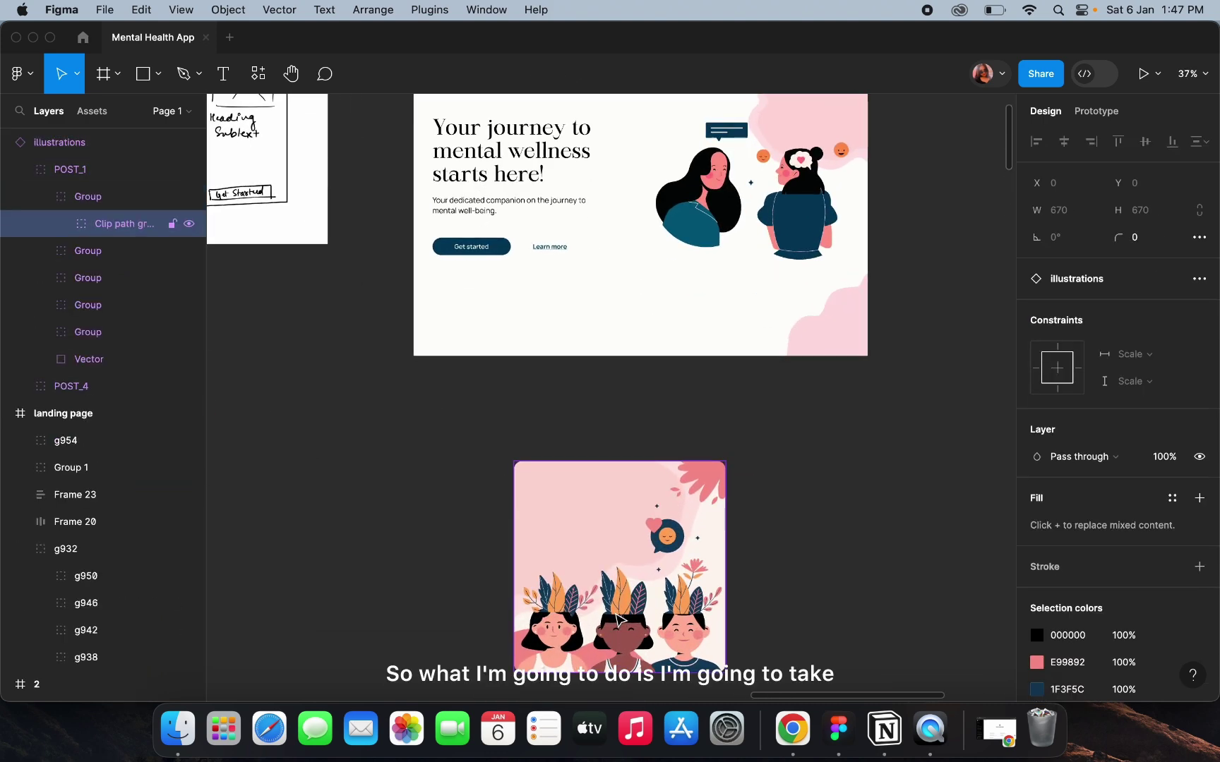
{"action": "left_click", "coordinate": [784, 489]}
{"action": "scroll", "coordinate": [784, 488], "scroll_direction": "up", "scroll_amount": 3}
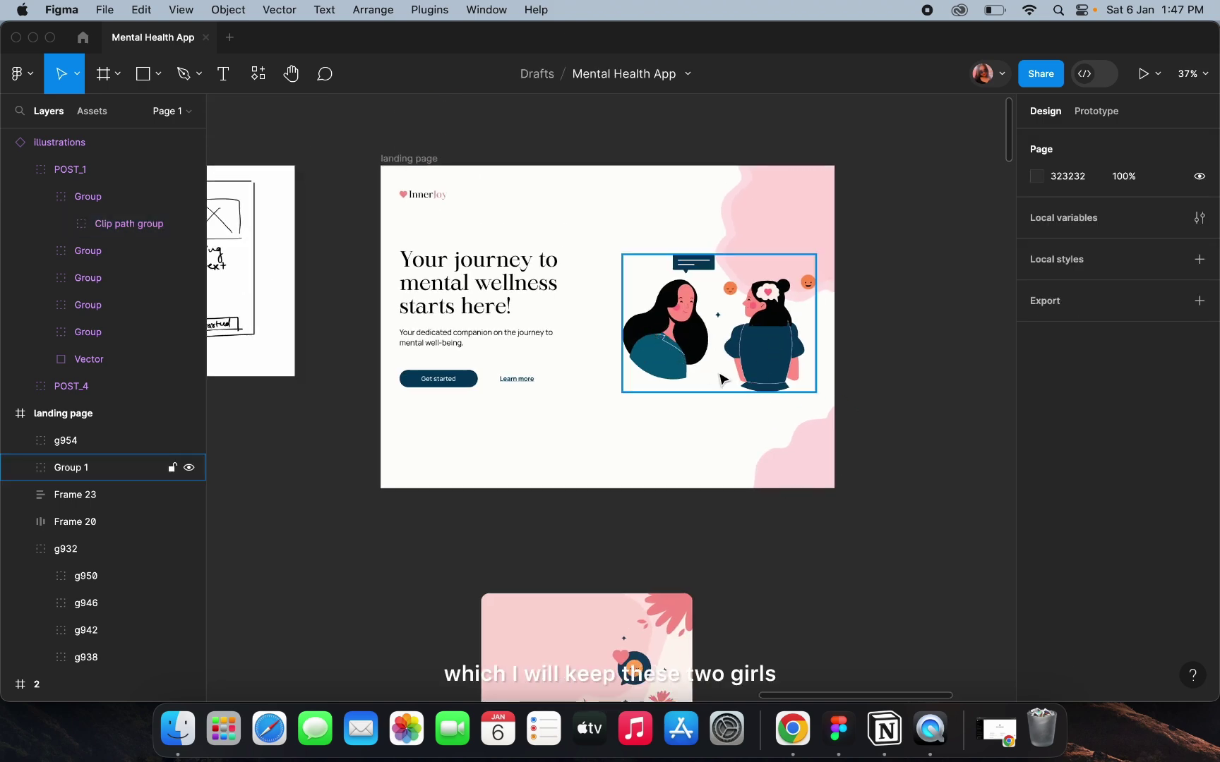
{"action": "scroll", "coordinate": [721, 367], "scroll_direction": "up", "scroll_amount": 3}
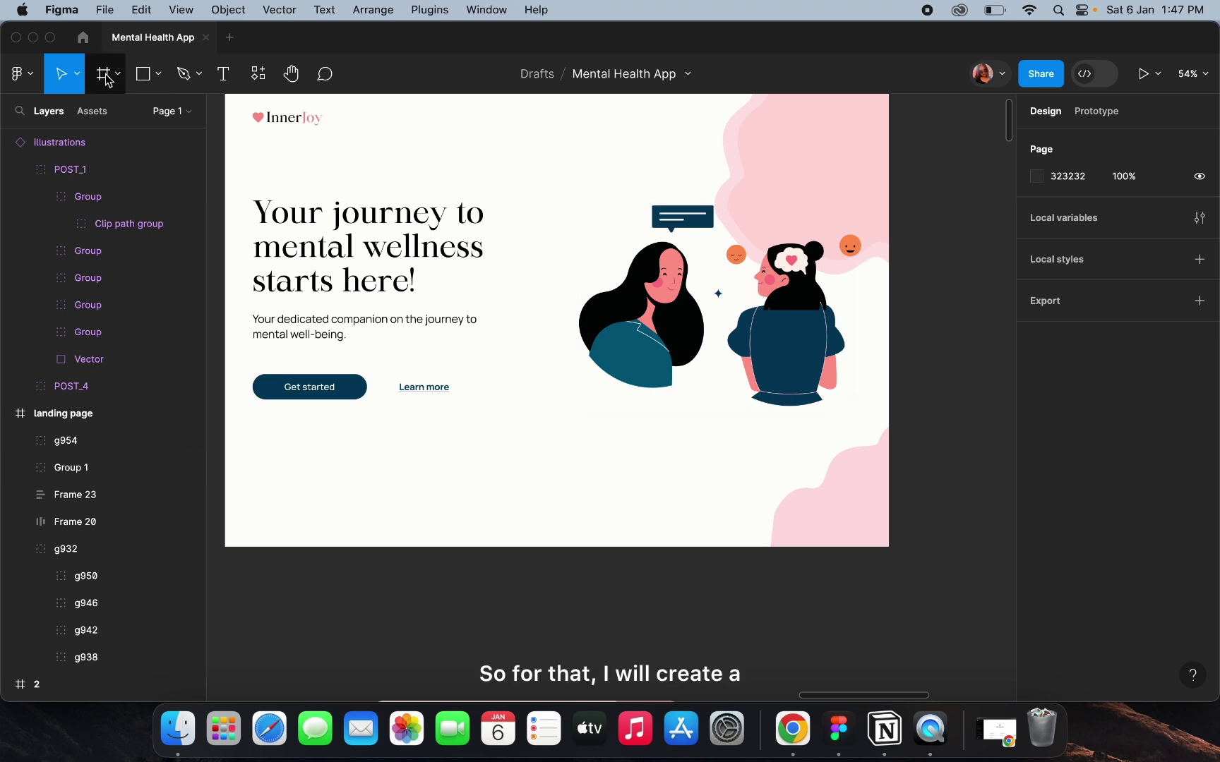
Draw a 606×492 frame over the illustration area.
{"action": "left_click", "coordinate": [182, 74]}
{"action": "left_click", "coordinate": [158, 73]}
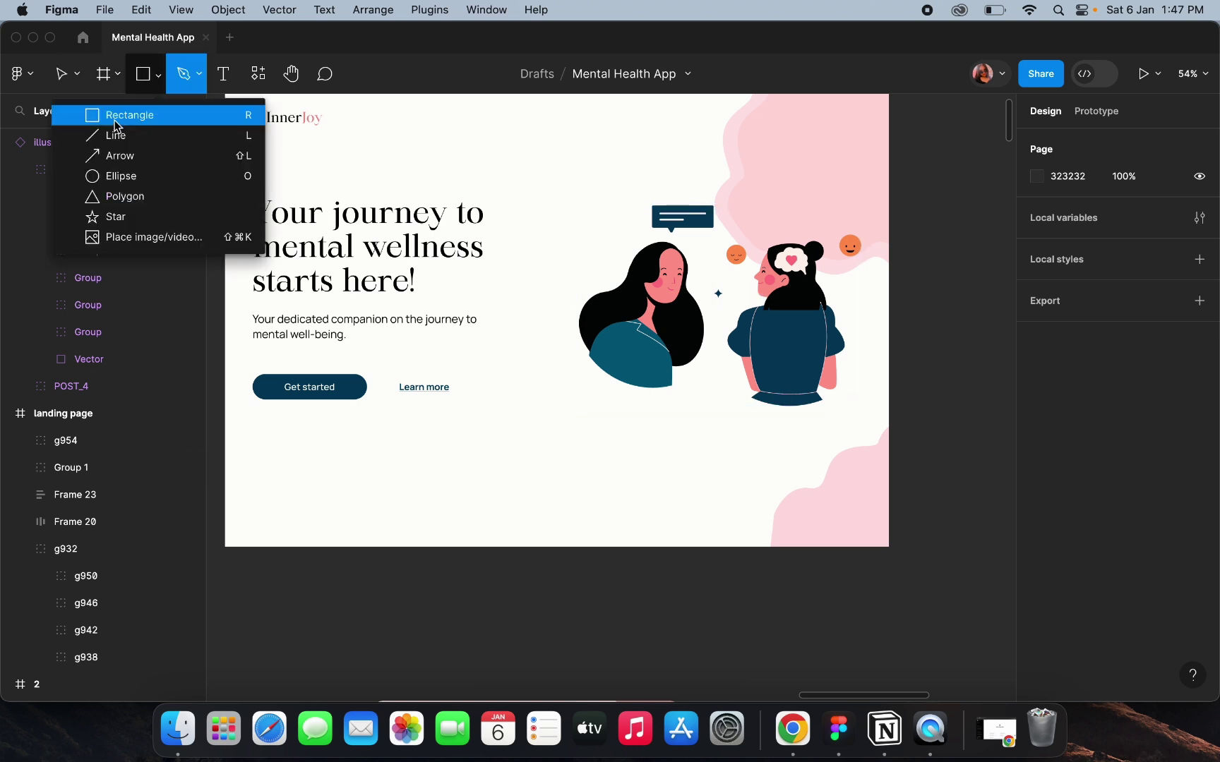
{"action": "left_click", "coordinate": [118, 73]}
{"action": "left_click", "coordinate": [85, 115]}
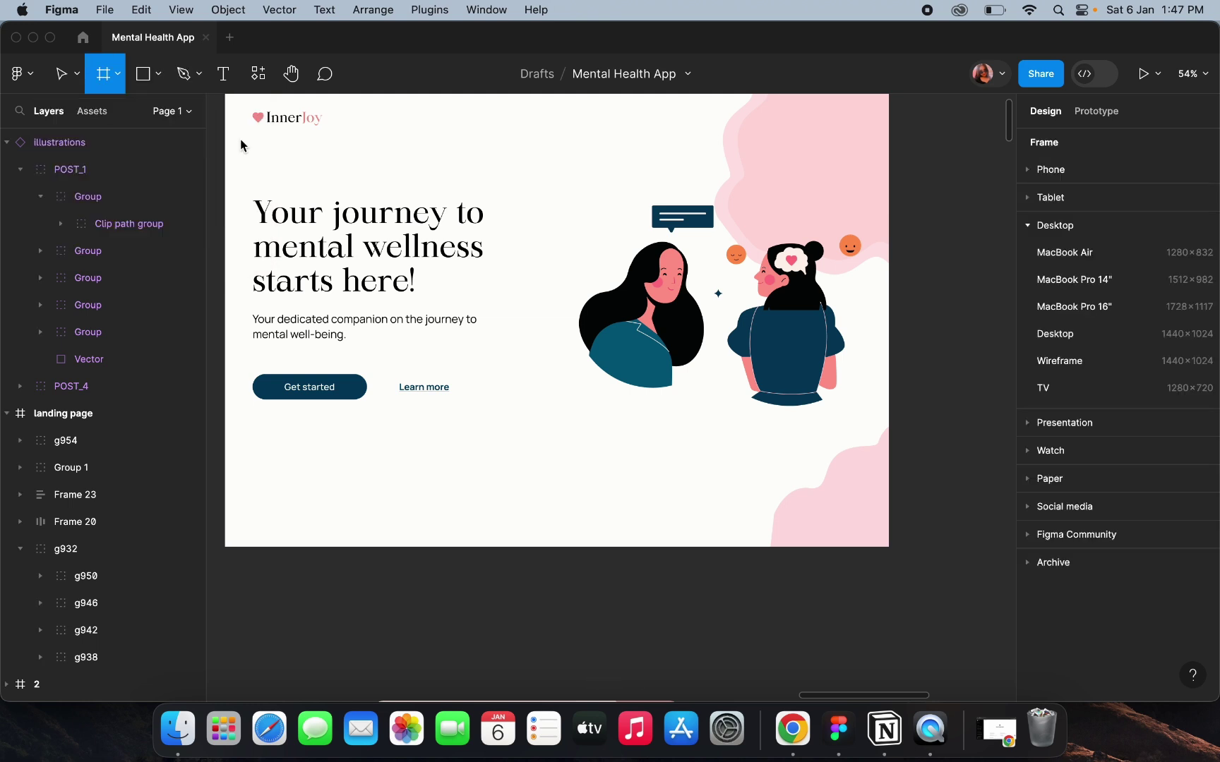
{"action": "left_click_drag", "start_coordinate": [565, 173], "coordinate": [863, 400]}
{"action": "left_click_drag", "start_coordinate": [658, 329], "coordinate": [676, 331]}
Move the two-women illustration into Frame 24, undo that, then scale the illustration up proportionally.
{"action": "left_click", "coordinate": [66, 467]}
{"action": "left_click", "coordinate": [66, 576]}
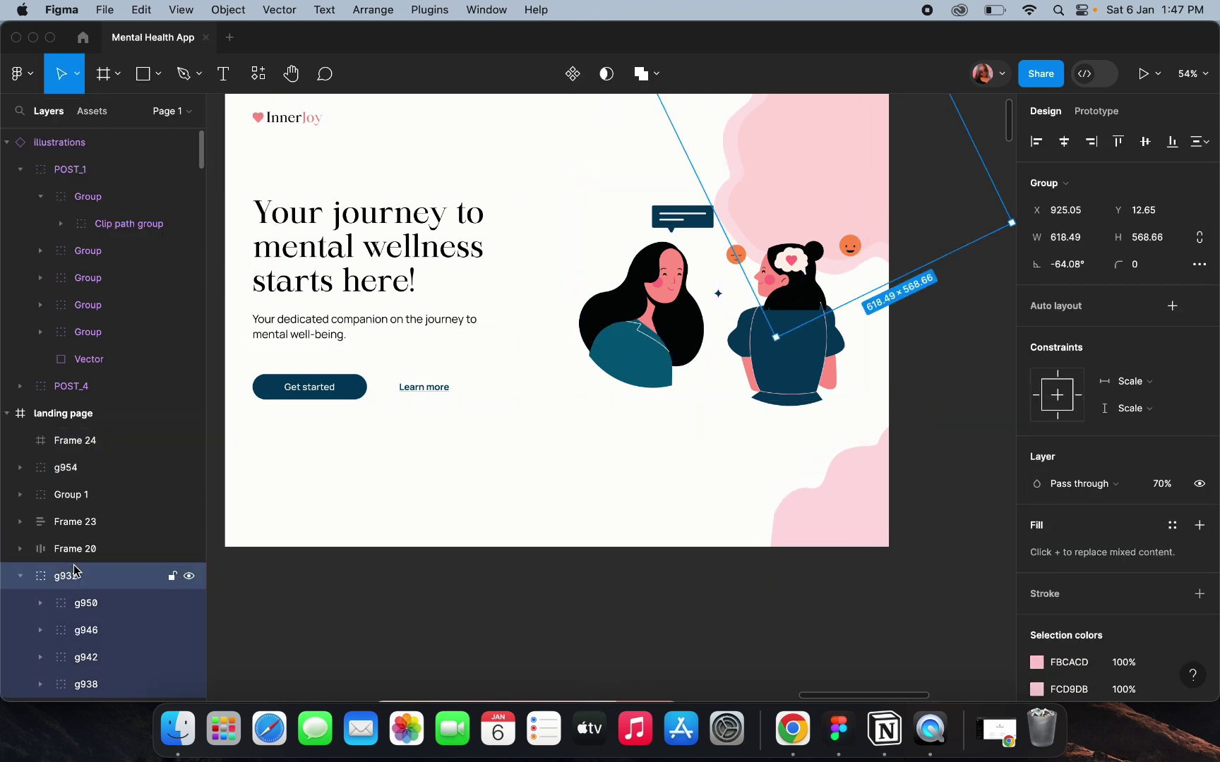
{"action": "left_click", "coordinate": [78, 497]}
{"action": "left_click", "coordinate": [639, 310]}
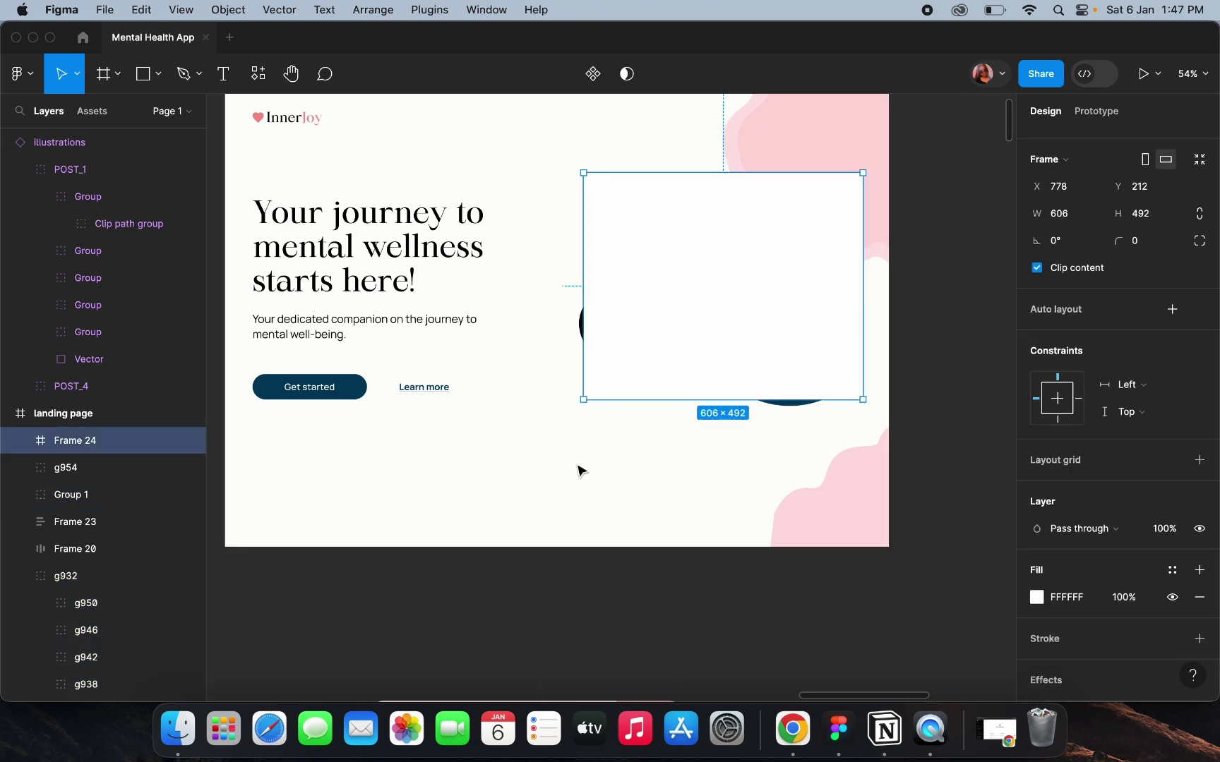
{"action": "left_click_drag", "start_coordinate": [734, 319], "coordinate": [709, 345]}
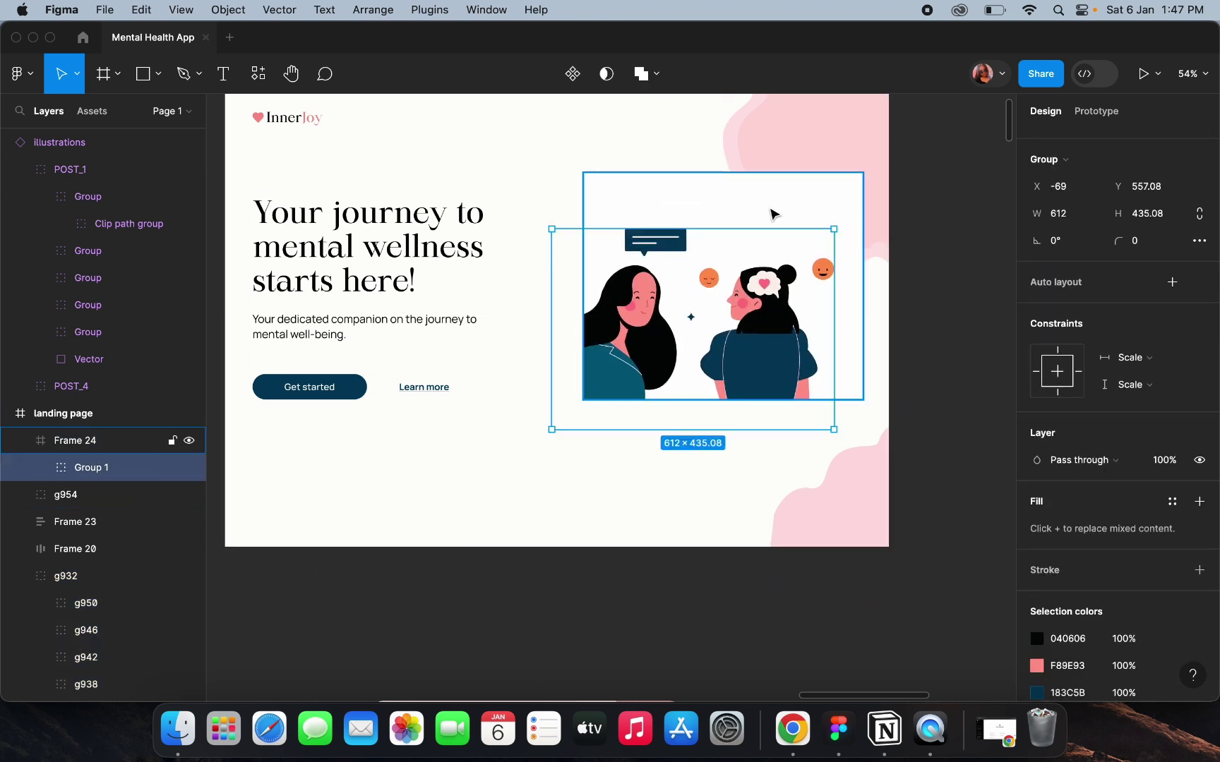
{"action": "left_click", "coordinate": [812, 194]}
{"action": "key", "text": "ctrl+z"}
{"action": "key", "text": "ctrl+z"}
{"action": "key", "text": "ctrl+z"}
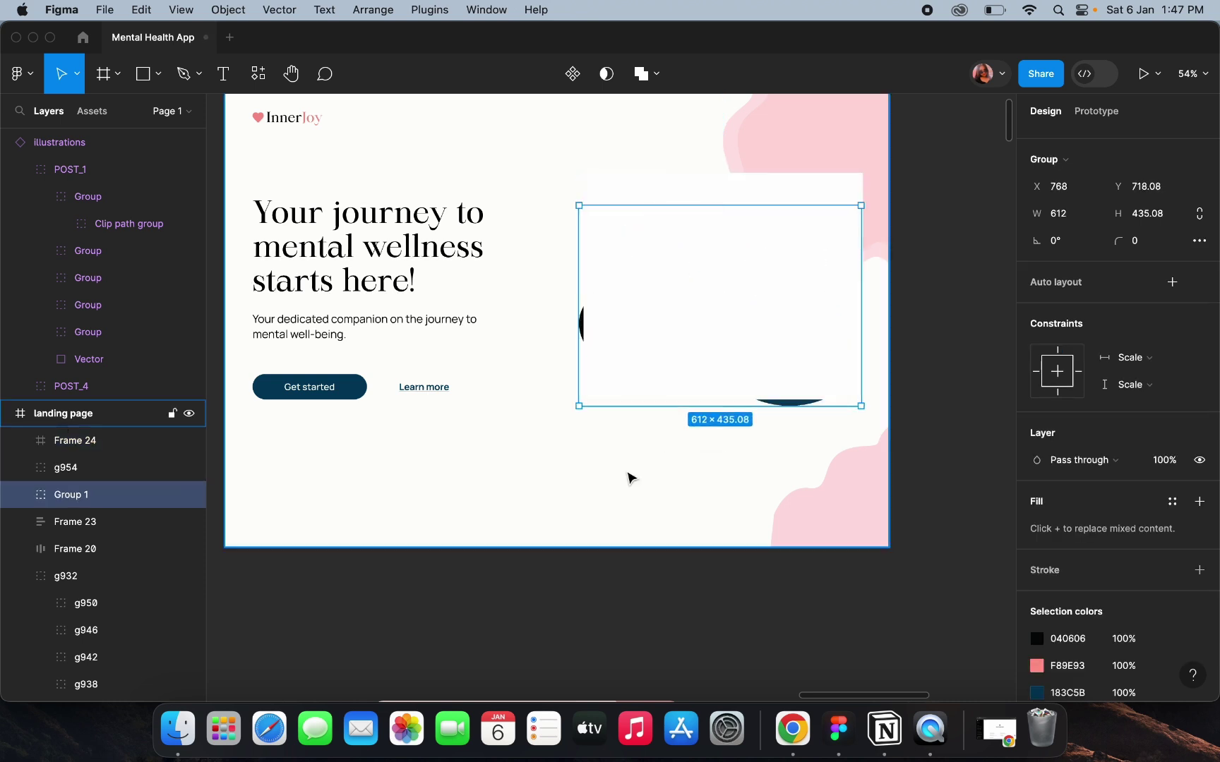
{"action": "key", "text": "k"}
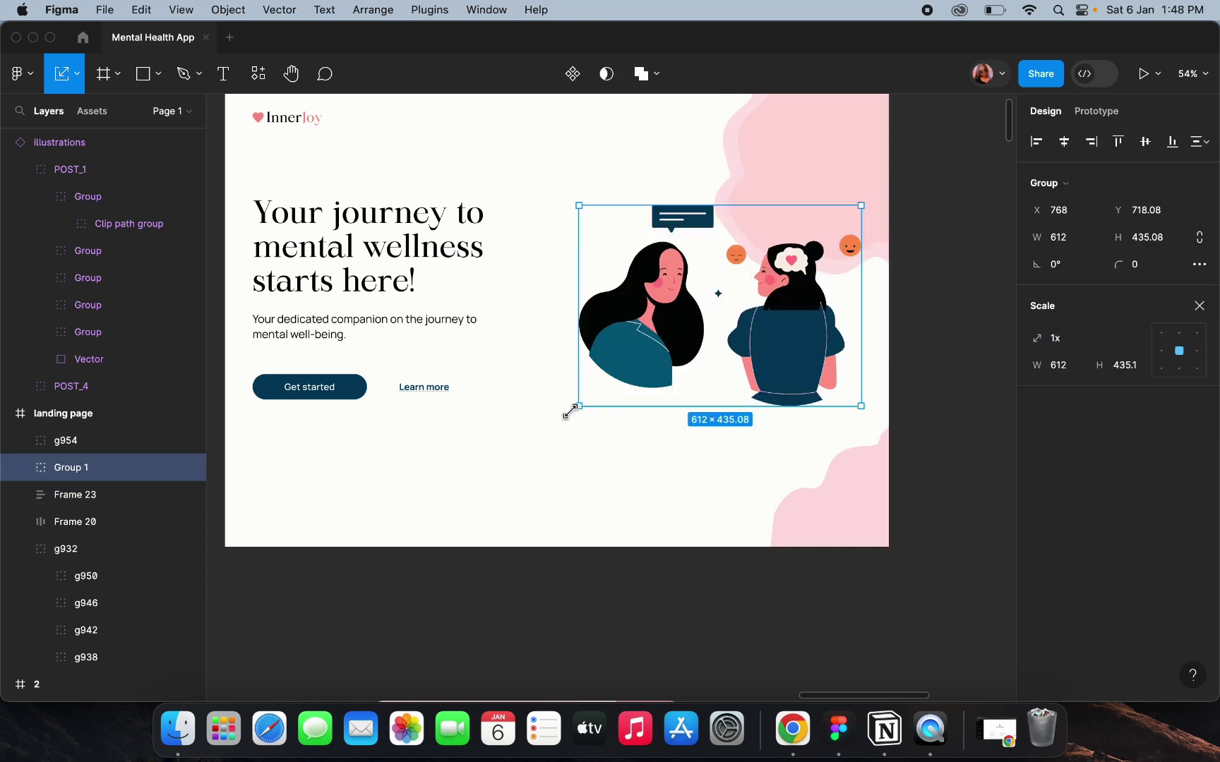
{"action": "left_click_drag", "start_coordinate": [570, 411], "coordinate": [550, 430]}
Move the corner pink blob up-left, rotate it to about 155°, and send it to the back.
{"action": "left_click", "coordinate": [609, 505]}
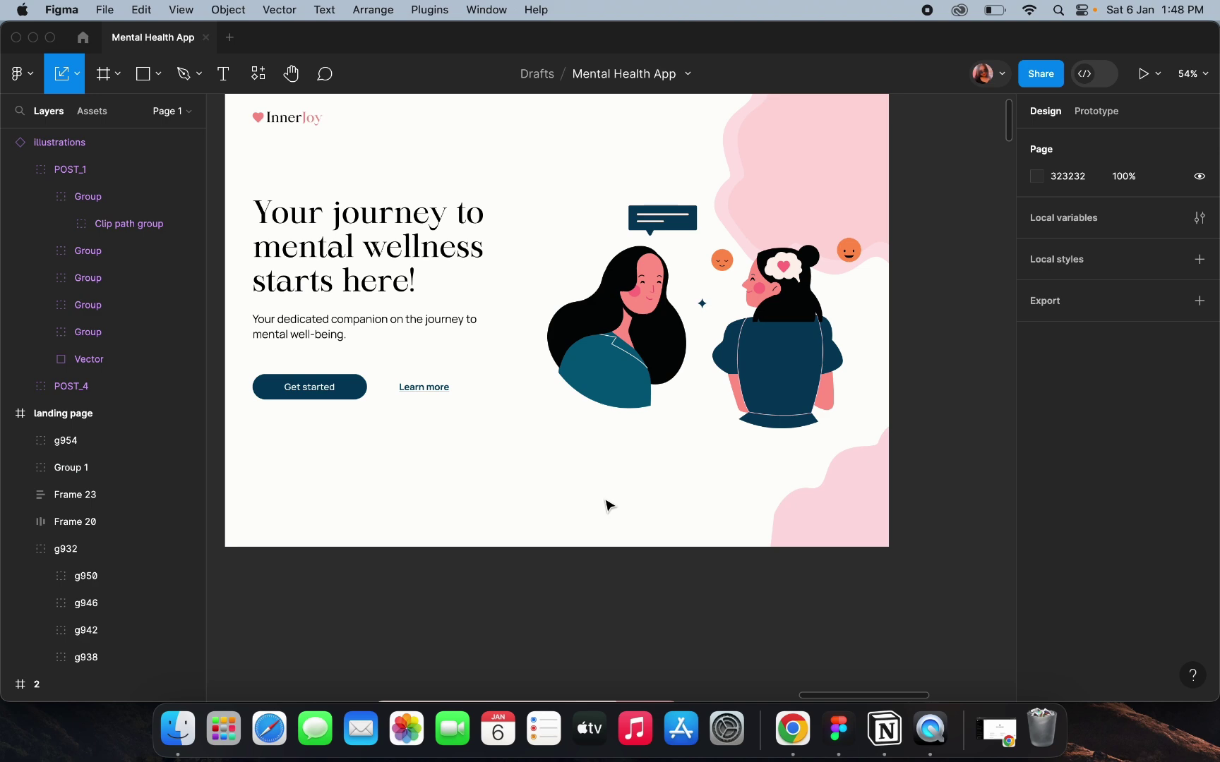
{"action": "scroll", "coordinate": [609, 505], "scroll_direction": "up", "scroll_amount": 2}
{"action": "left_click", "coordinate": [845, 504]}
{"action": "left_click_drag", "start_coordinate": [844, 504], "coordinate": [792, 441]}
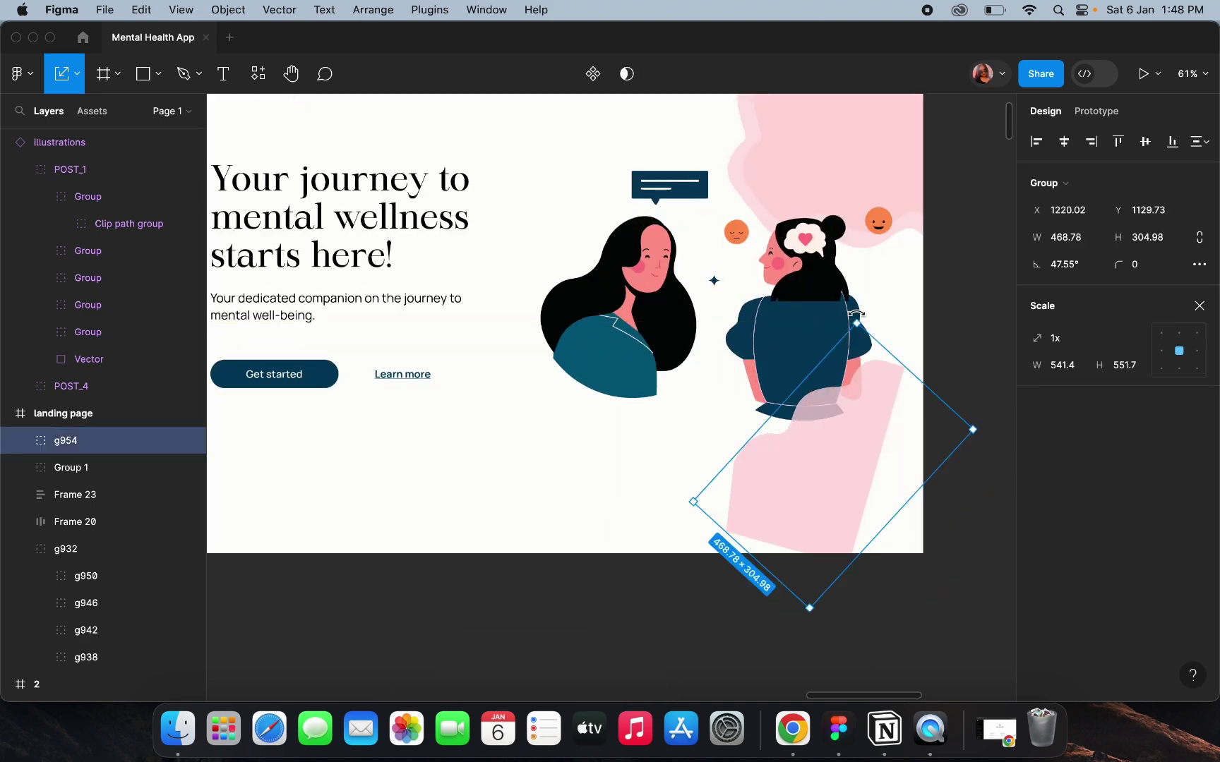
{"action": "left_click_drag", "start_coordinate": [857, 315], "coordinate": [836, 457]}
{"action": "right_click", "coordinate": [836, 458]}
{"action": "left_click", "coordinate": [893, 329]}
Scale the pink blob up to 1.77x from its upper-left corner.
{"action": "scroll", "coordinate": [850, 559], "scroll_direction": "right", "scroll_amount": 2}
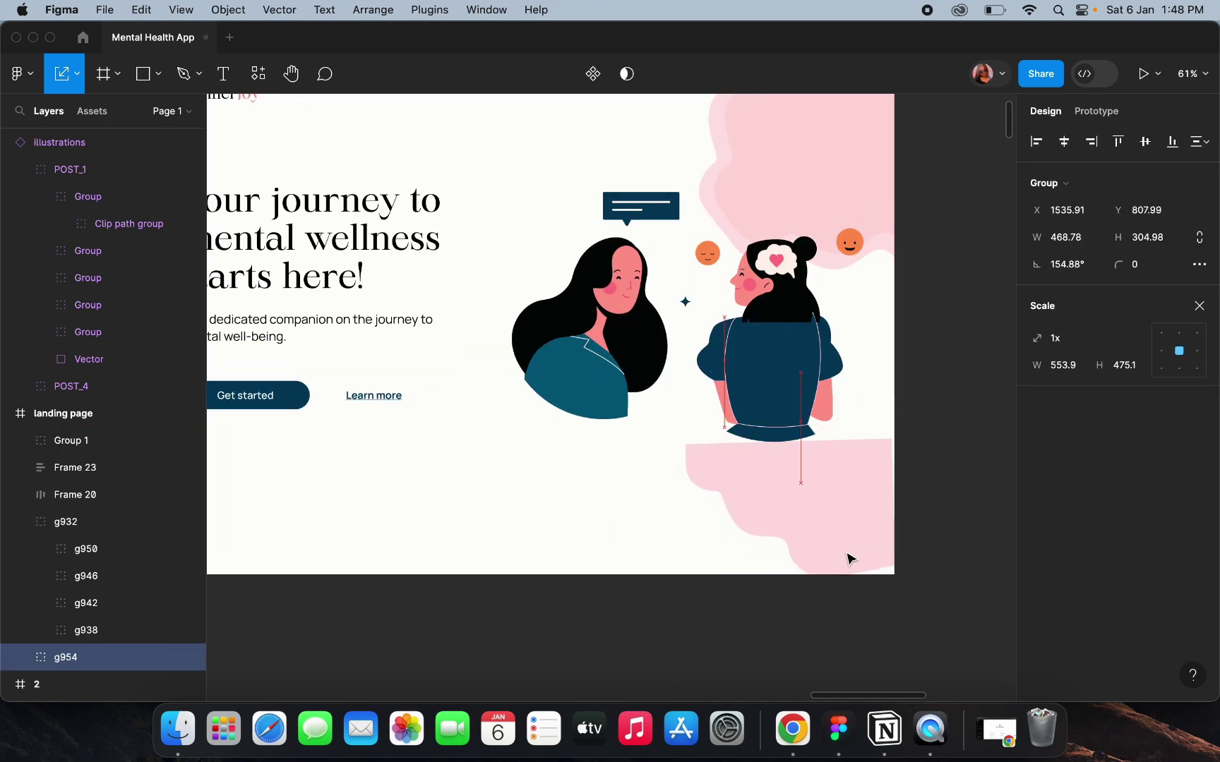
{"action": "left_click_drag", "start_coordinate": [703, 422], "coordinate": [524, 369]}
{"action": "left_click_drag", "start_coordinate": [622, 369], "coordinate": [631, 367]}
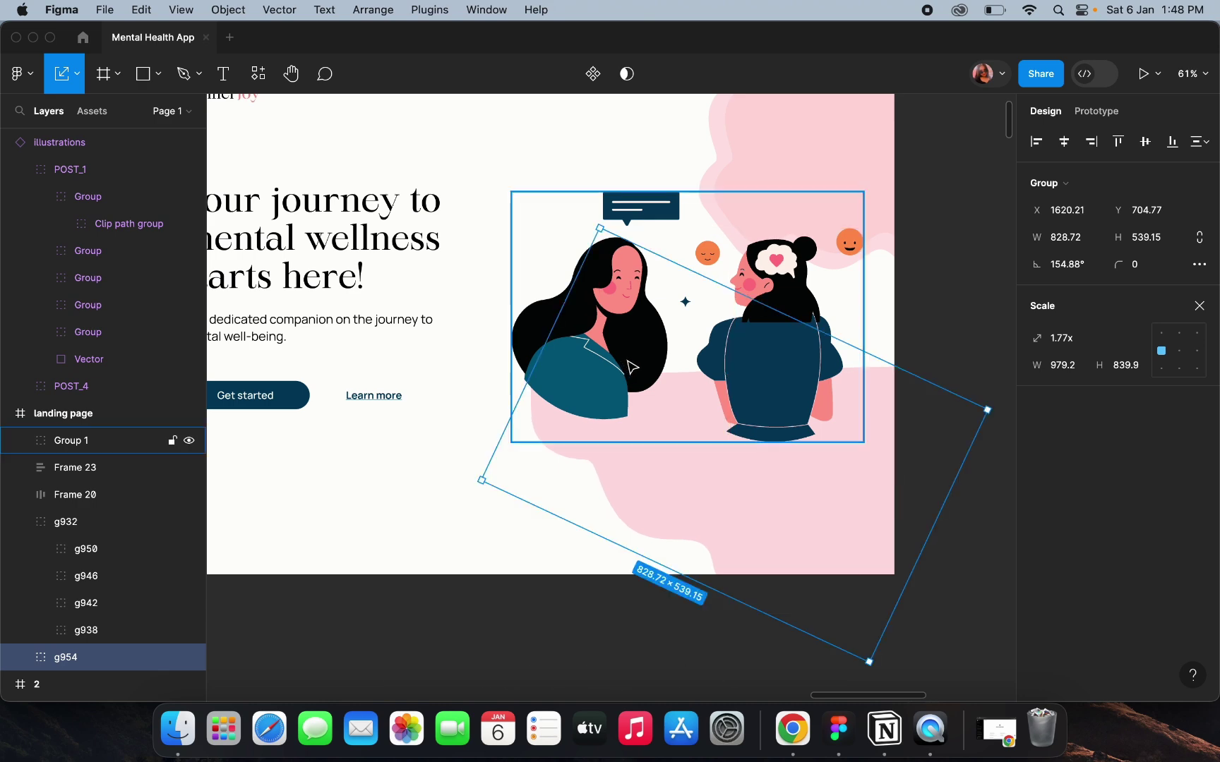
{"action": "left_click", "coordinate": [929, 285]}
{"action": "scroll", "coordinate": [929, 285], "scroll_direction": "down", "scroll_amount": 5}
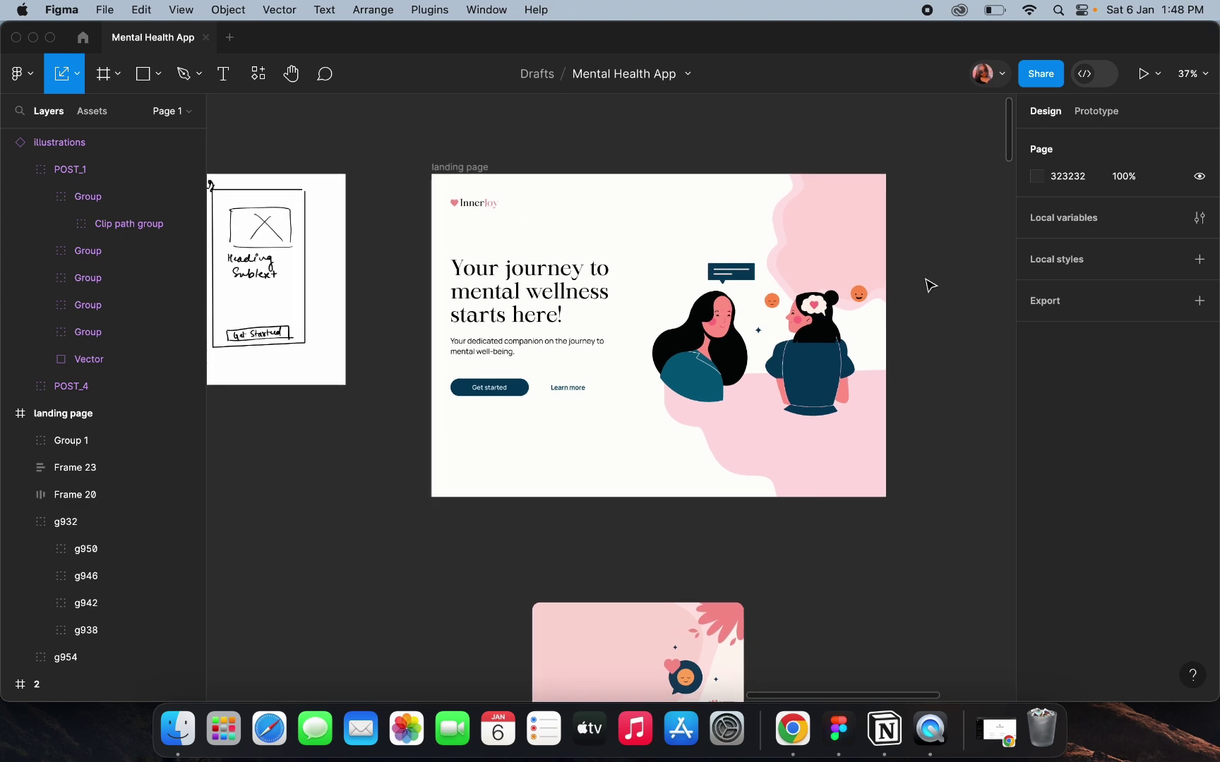
{"action": "scroll", "coordinate": [876, 170], "scroll_direction": "up", "scroll_amount": 3}
{"action": "scroll", "coordinate": [514, 343], "scroll_direction": "down", "scroll_amount": 2}
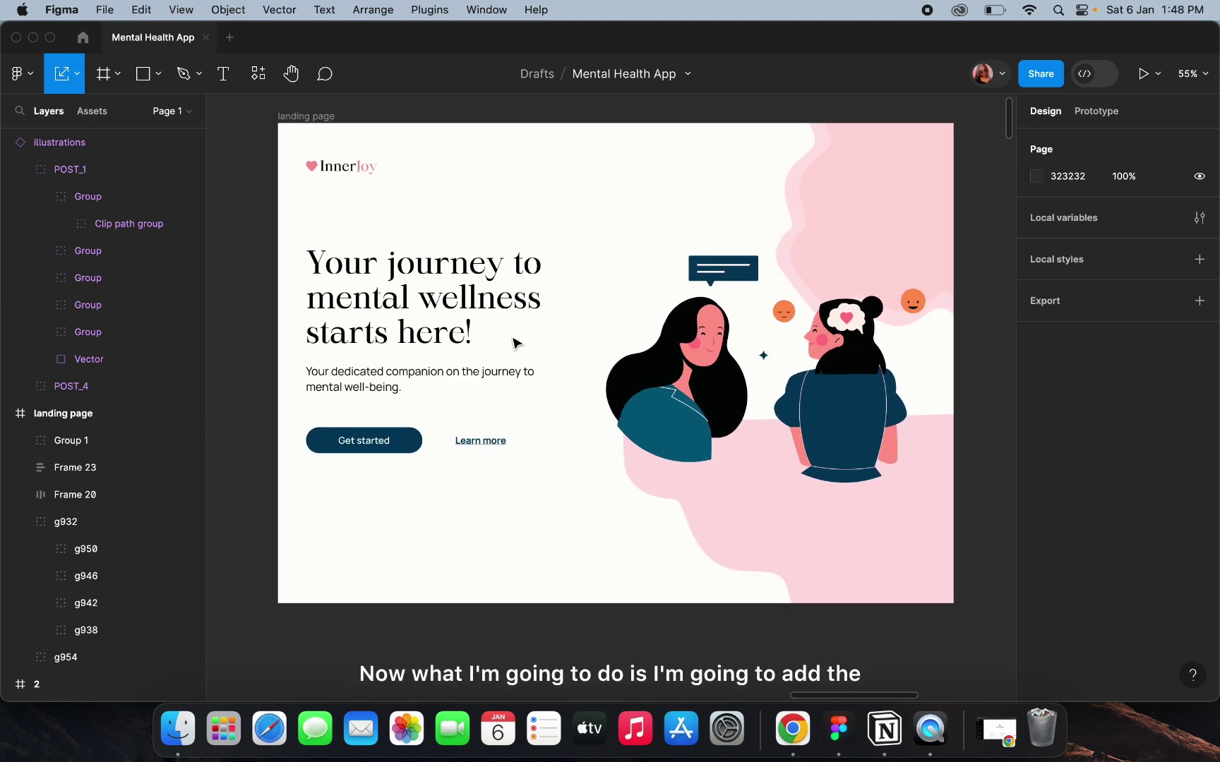
{"action": "scroll", "coordinate": [514, 343], "scroll_direction": "up", "scroll_amount": 2}
Shrink the two-women illustration to 0.98x (669×475.6 at X 711).
{"action": "left_click", "coordinate": [594, 505]}
{"action": "scroll", "coordinate": [609, 501], "scroll_direction": "up", "scroll_amount": 3}
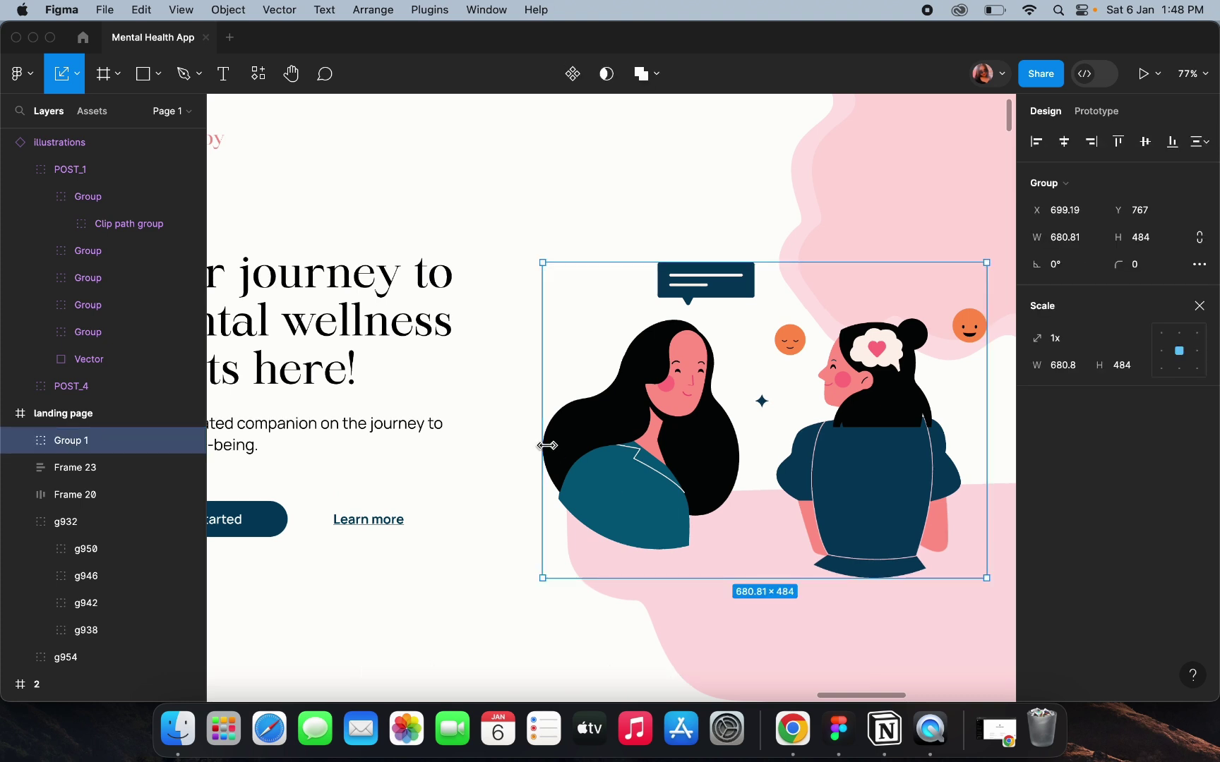
{"action": "left_click_drag", "start_coordinate": [547, 446], "coordinate": [552, 447]}
{"action": "left_click", "coordinate": [494, 376]}
{"action": "scroll", "coordinate": [487, 373], "scroll_direction": "down", "scroll_amount": 3}
{"action": "scroll", "coordinate": [498, 364], "scroll_direction": "up", "scroll_amount": 2}
{"action": "scroll", "coordinate": [498, 363], "scroll_direction": "left", "scroll_amount": 2}
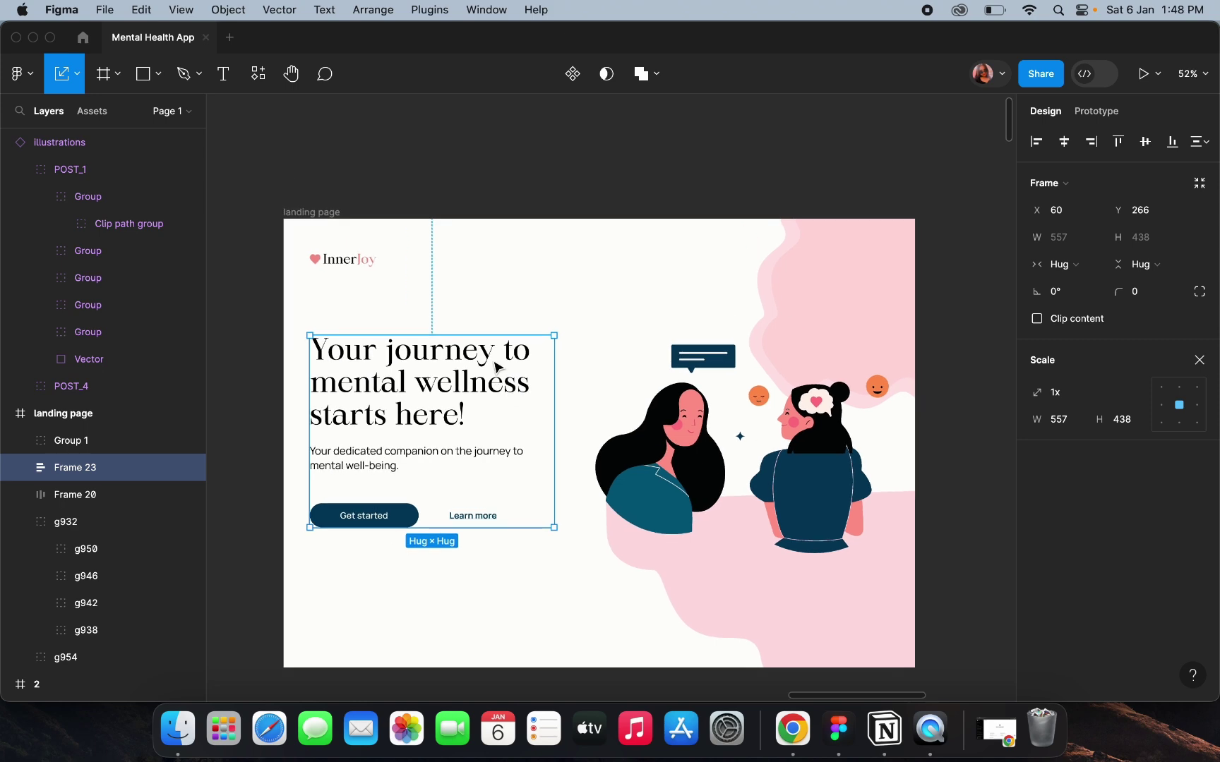
{"action": "left_click", "coordinate": [319, 217]}
{"action": "left_click", "coordinate": [1198, 334]}
Show the column grid and add a 'Home' text near the top in Manrope Medium 18.
{"action": "left_click", "coordinate": [1171, 397]}
{"action": "scroll", "coordinate": [460, 318], "scroll_direction": "up", "scroll_amount": 3}
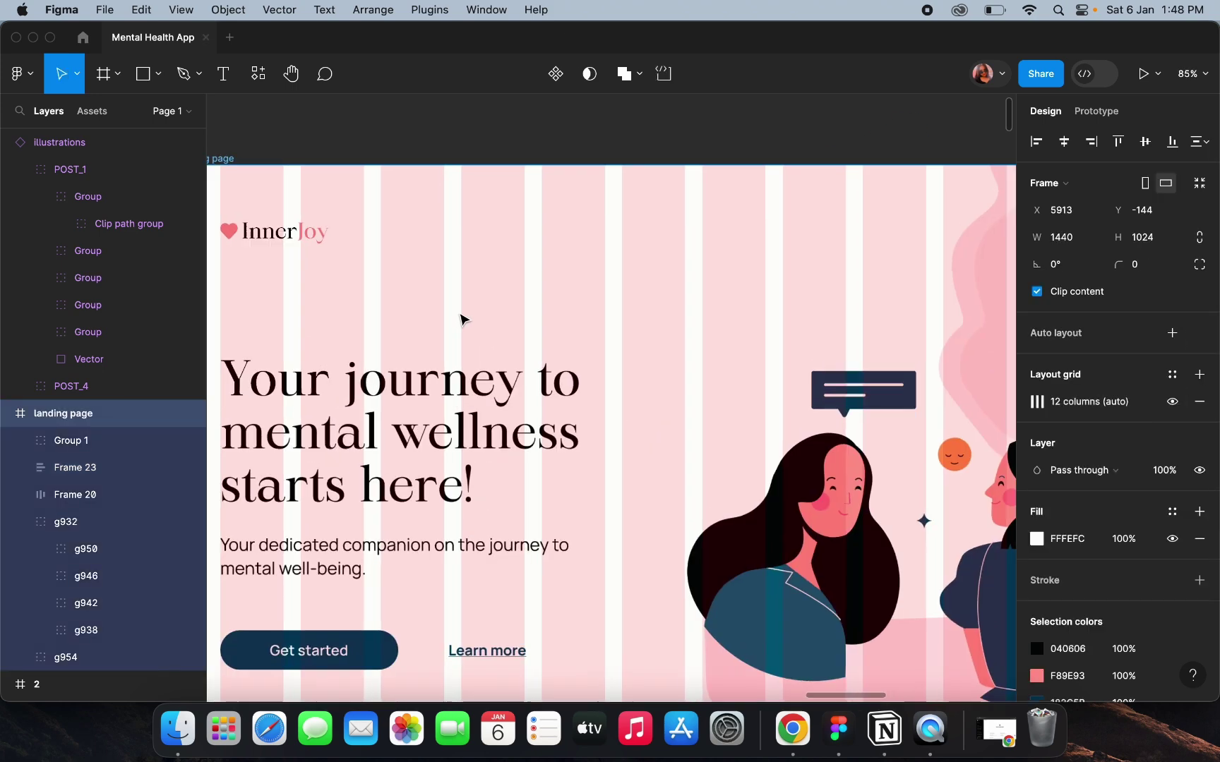
{"action": "key", "text": "t"}
{"action": "left_click", "coordinate": [508, 232]}
{"action": "type", "text": "Home"}
{"action": "key", "text": "Escape"}
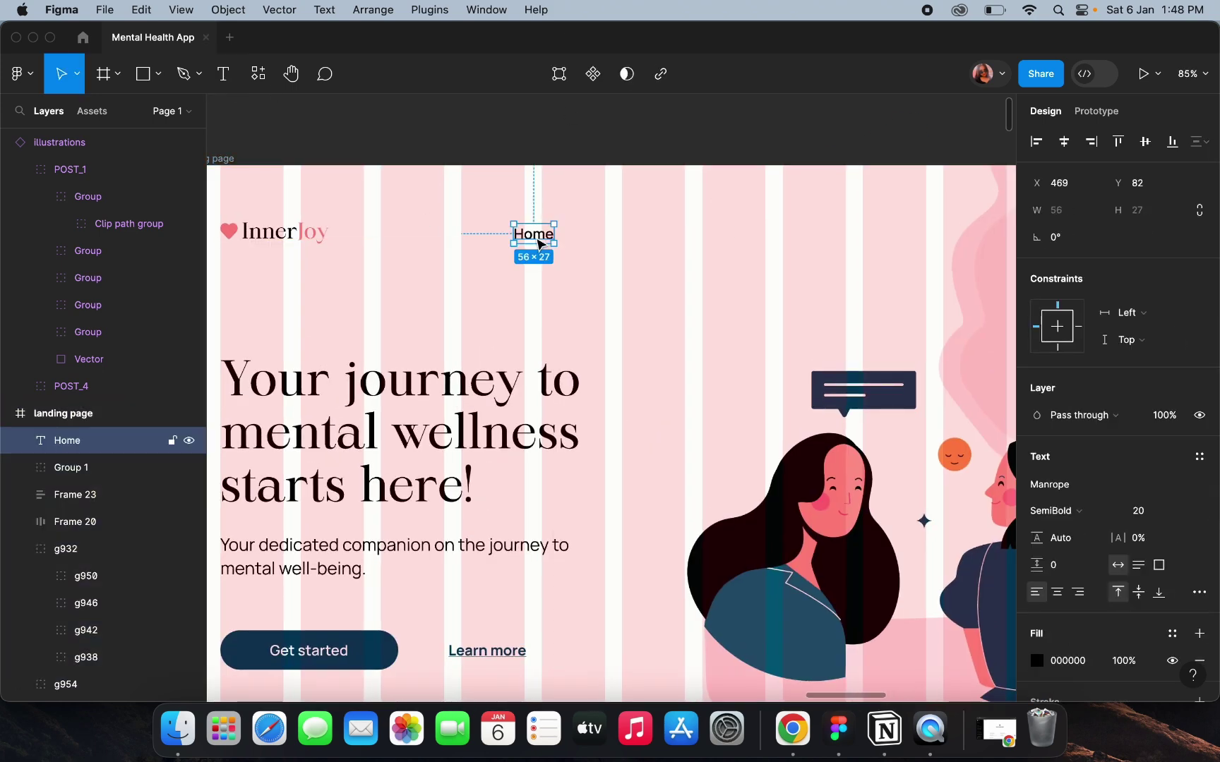
{"action": "left_click", "coordinate": [1052, 510]}
{"action": "left_click", "coordinate": [1059, 468]}
{"action": "left_click", "coordinate": [1149, 511]}
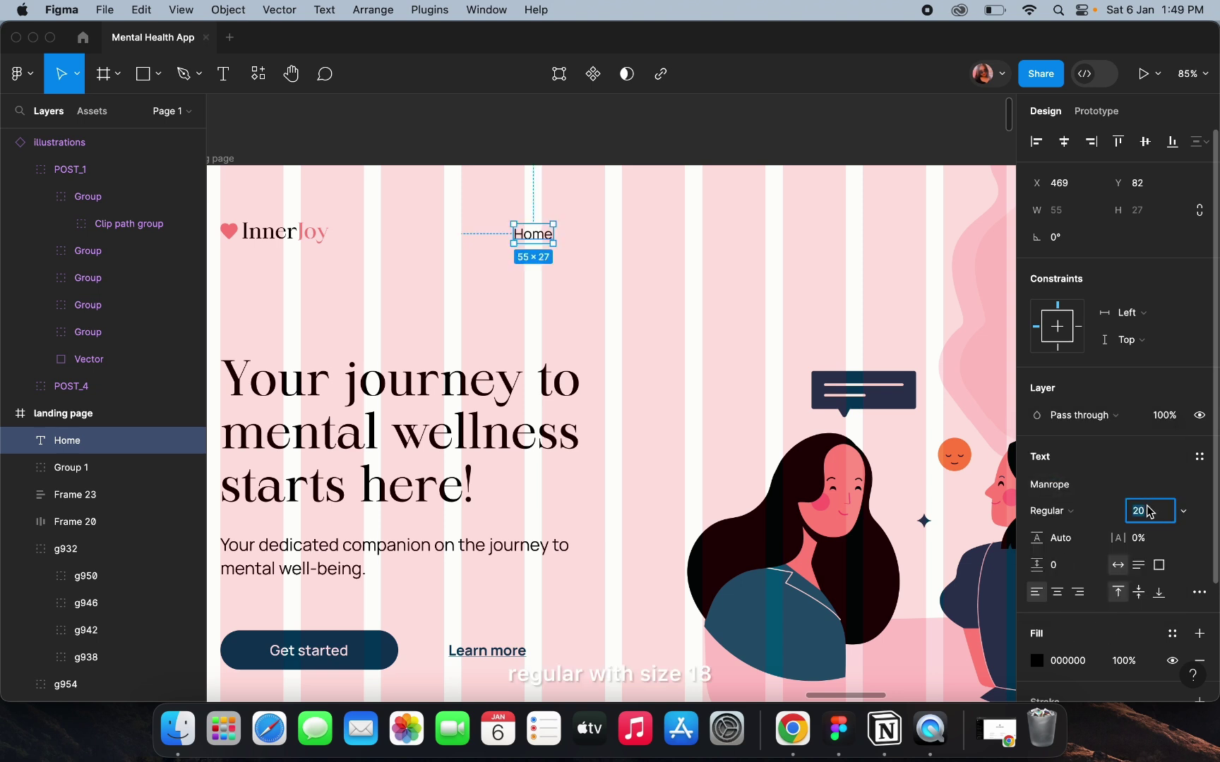
{"action": "type", "text": "18"}
{"action": "key", "text": "Return"}
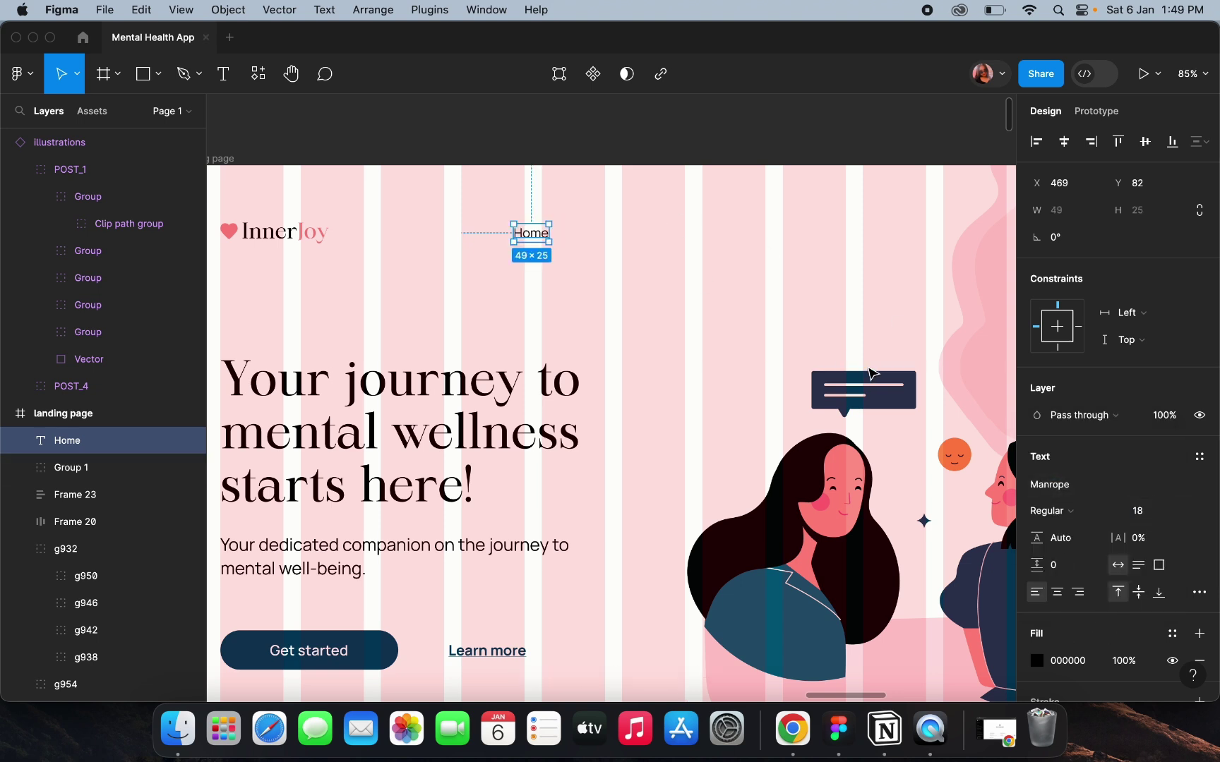
{"action": "left_click", "coordinate": [1052, 511]}
{"action": "left_click", "coordinate": [1059, 529]}
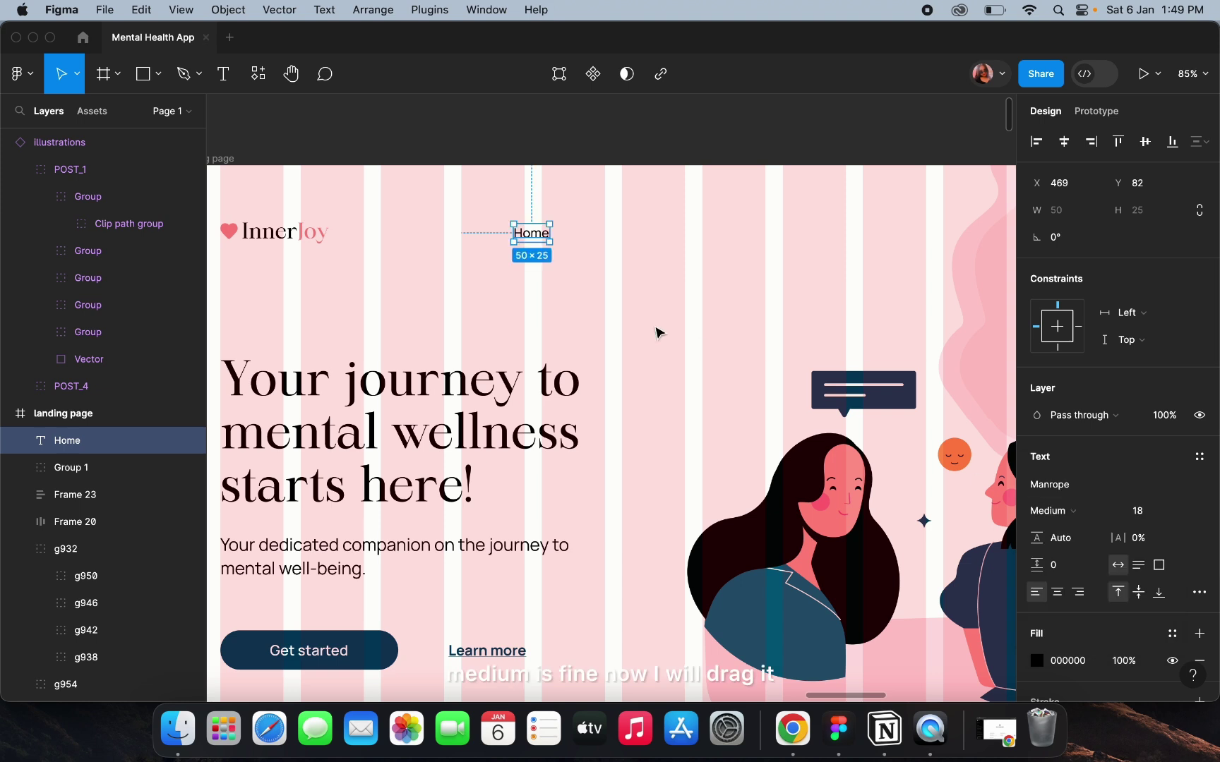
Duplicate Home to the right as 'Explore' and 'Our counsellors'.
{"action": "left_click_drag", "start_coordinate": [544, 240], "coordinate": [608, 240], "text": "alt"}
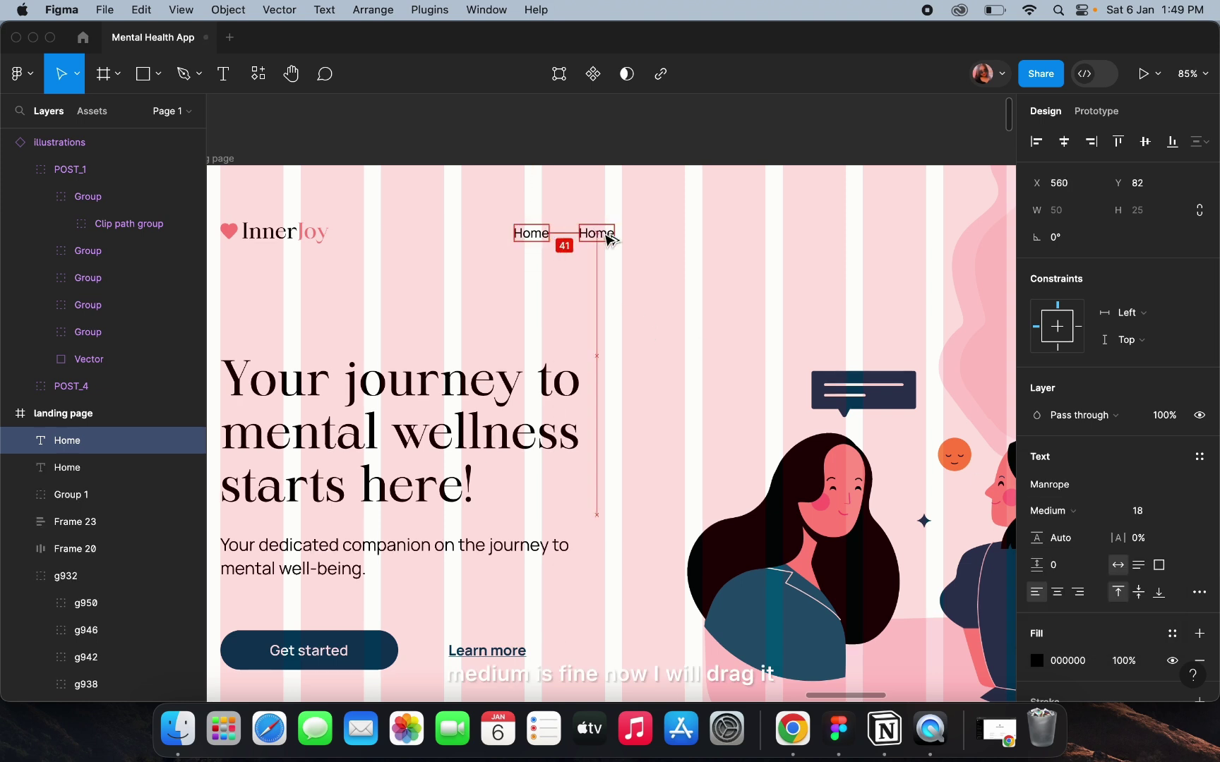
{"action": "double_click", "coordinate": [602, 234]}
{"action": "type", "text": "Ex"}
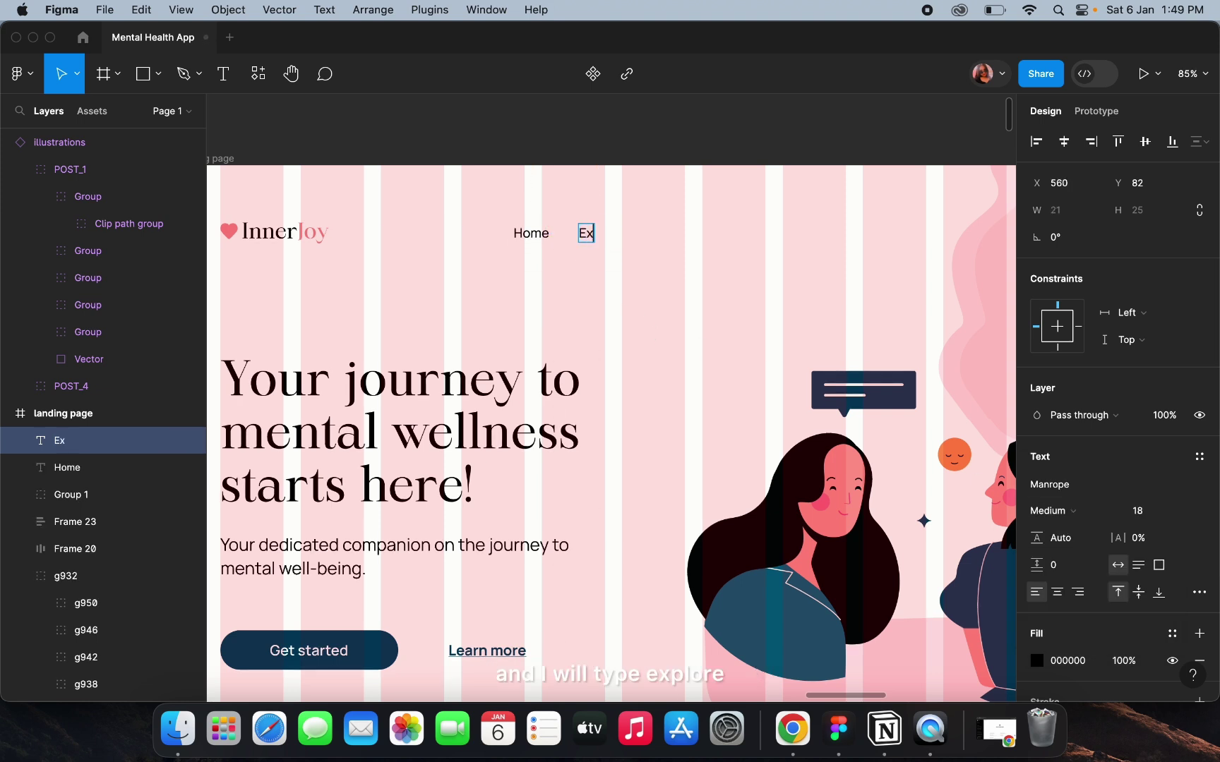
{"action": "type", "text": "plore"}
{"action": "key", "text": "Escape"}
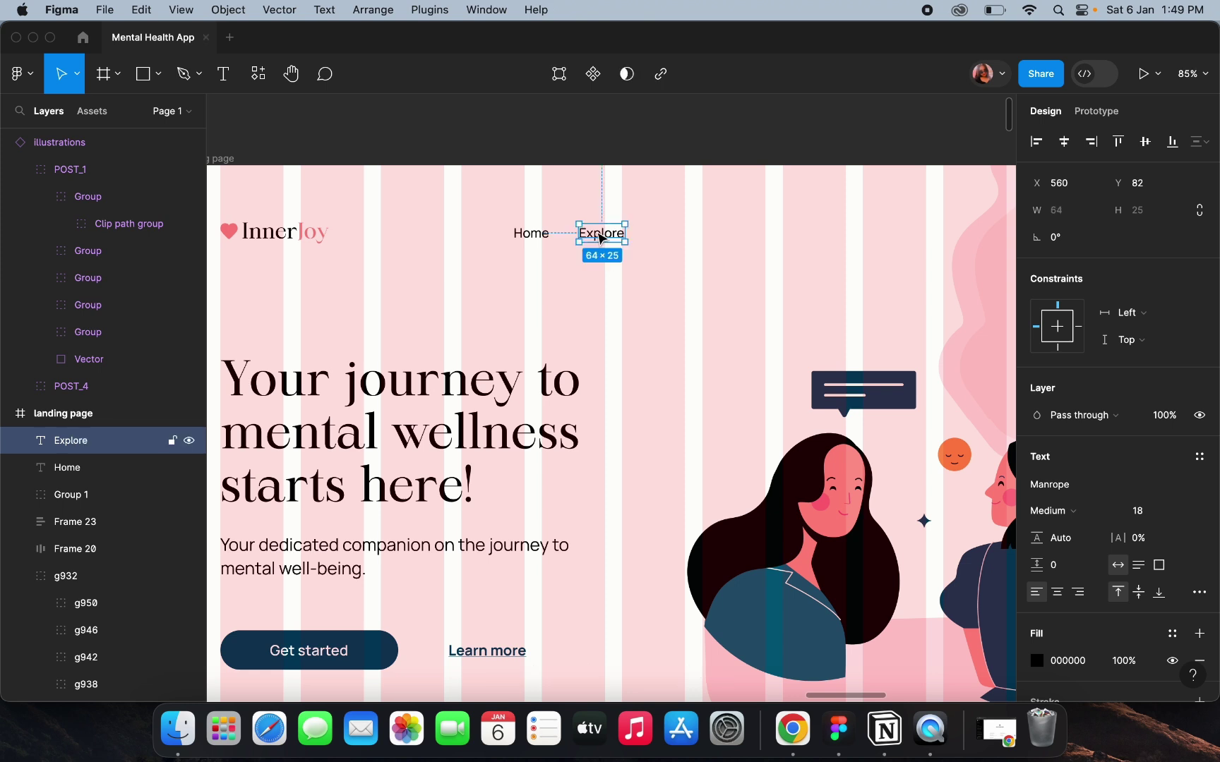
{"action": "left_click_drag", "start_coordinate": [602, 236], "coordinate": [671, 244], "text": "alt"}
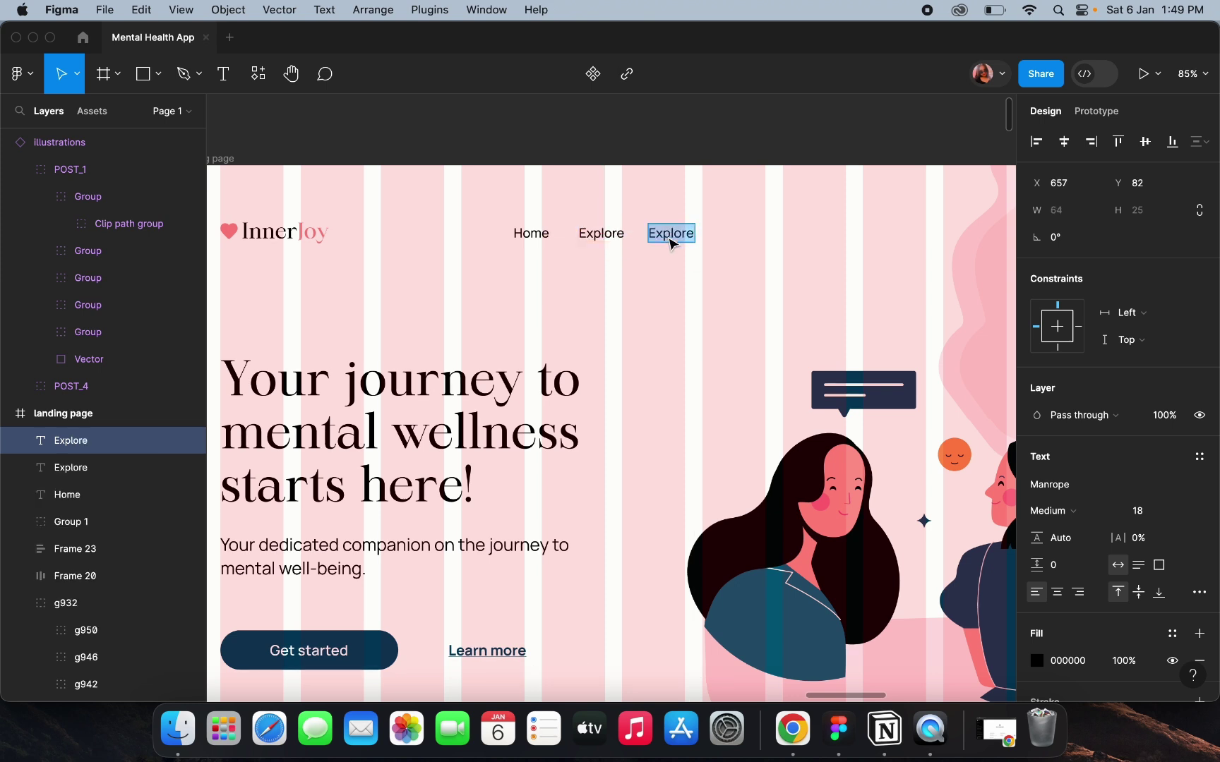
{"action": "type", "text": "Our co"}
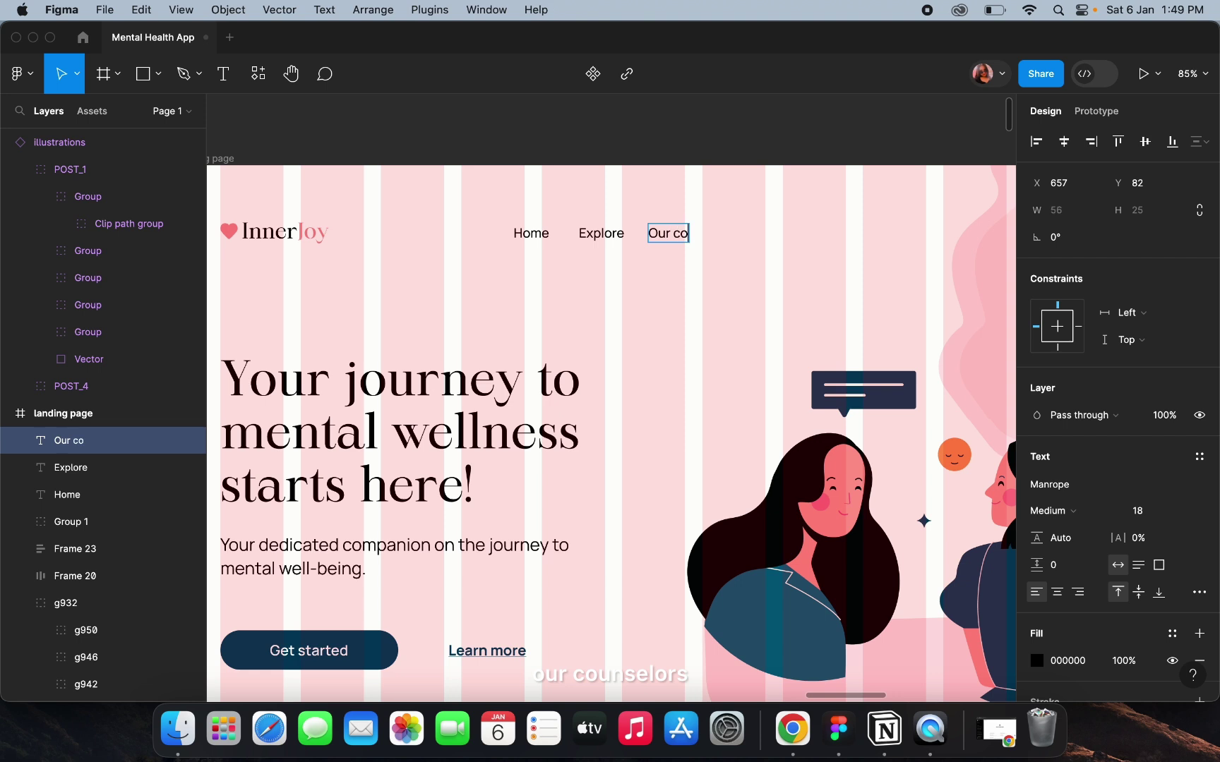
{"action": "type", "text": "uns"}
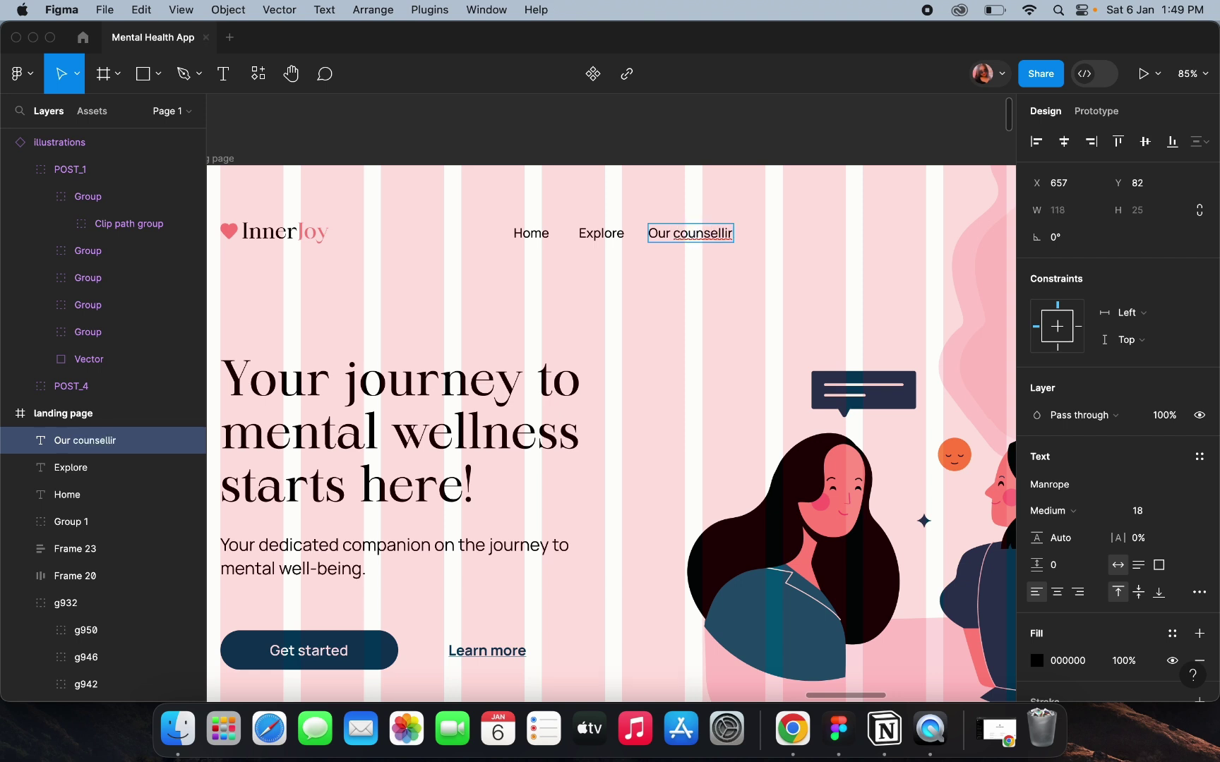
{"action": "type", "text": "ellors"}
{"action": "key", "text": "Escape"}
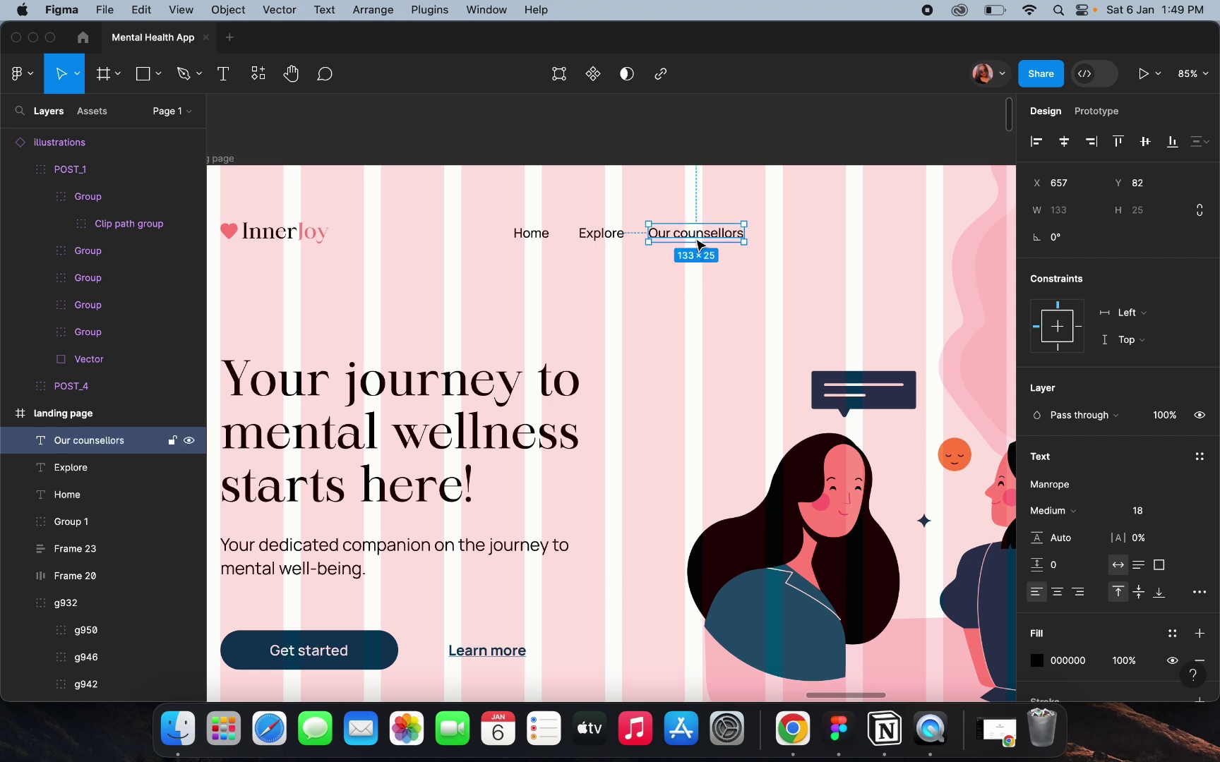
Add 'About' and 'Contact us' copies to the right, completing the navigation row.
{"action": "left_click_drag", "start_coordinate": [701, 242], "coordinate": [816, 238]}
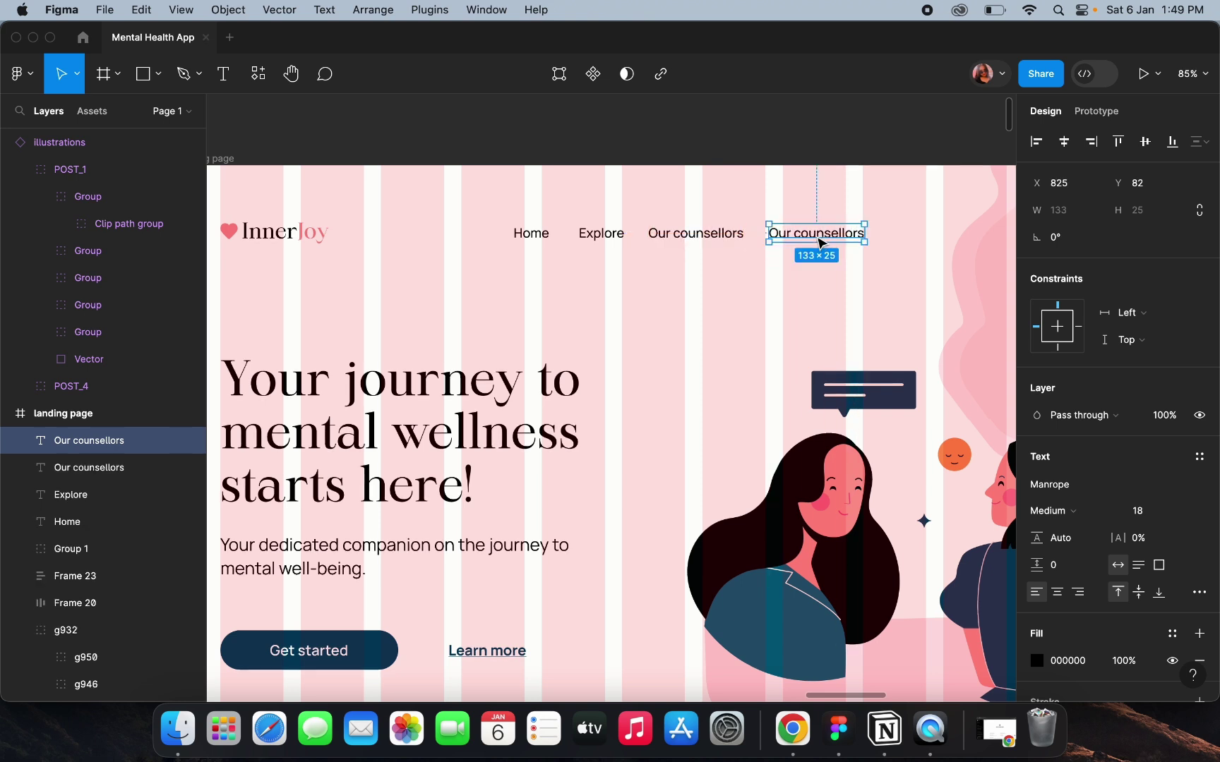
{"action": "double_click", "coordinate": [817, 236]}
{"action": "type", "text": "About"}
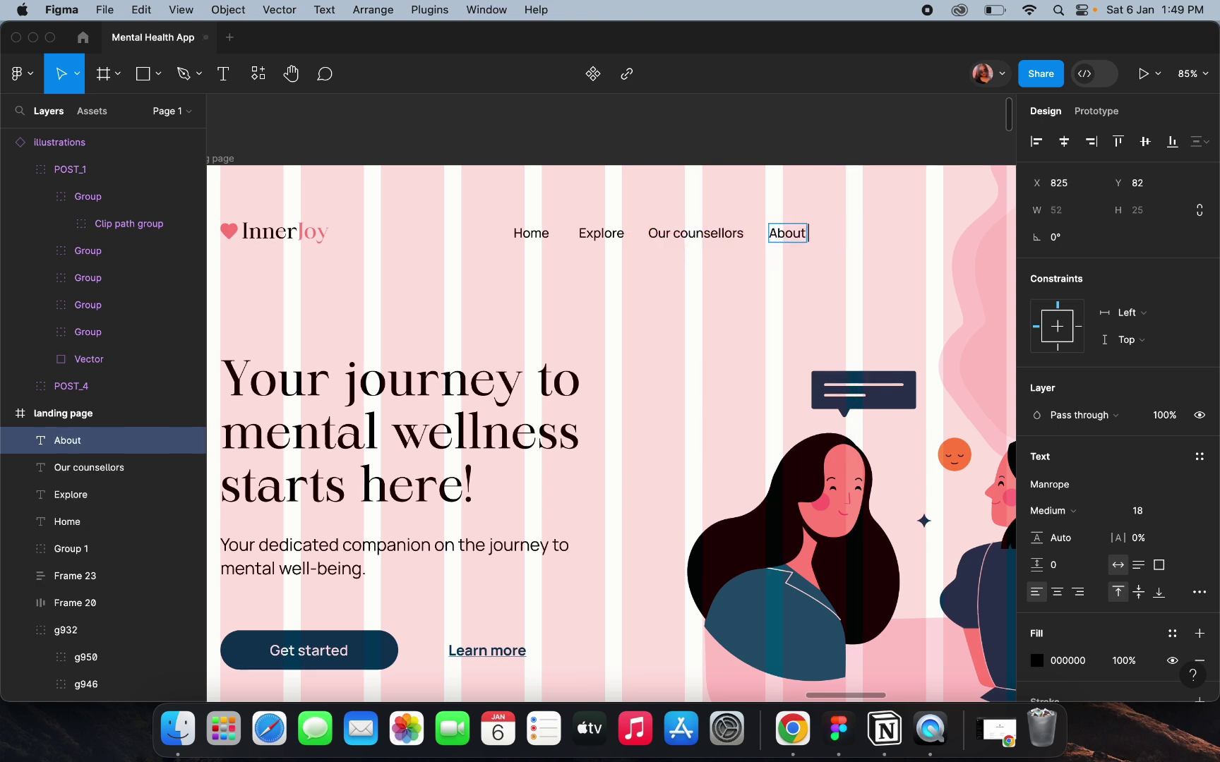
{"action": "double_click", "coordinate": [786, 243]}
{"action": "key", "text": "Escape"}
{"action": "left_click_drag", "start_coordinate": [787, 240], "coordinate": [872, 245]}
{"action": "double_click", "coordinate": [870, 240]}
{"action": "type", "text": "Co"}
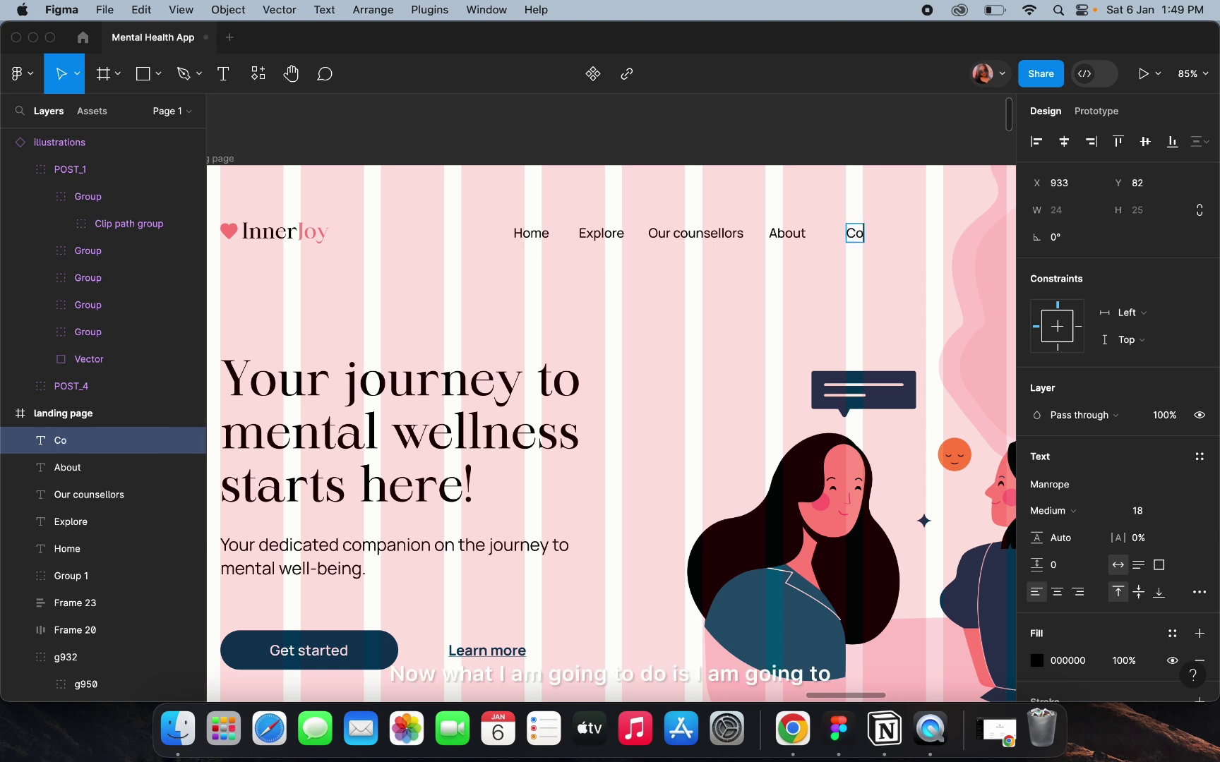
{"action": "type", "text": "ntact us"}
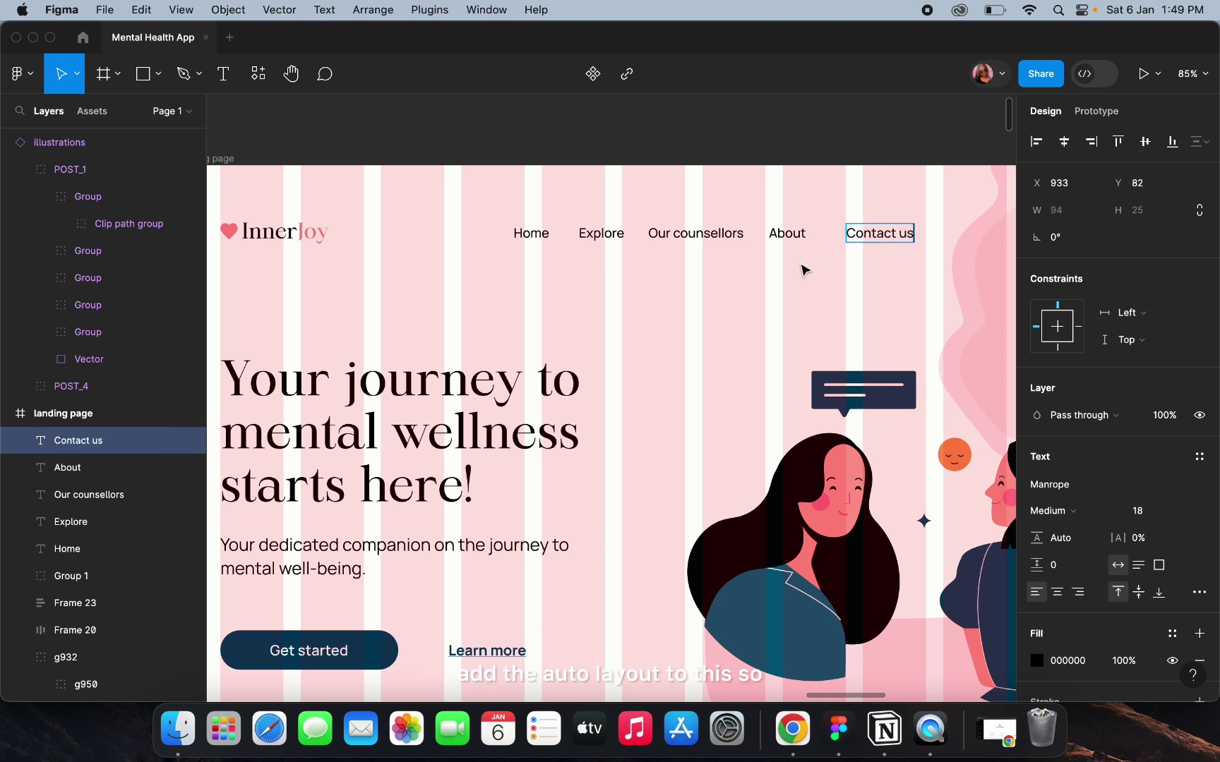
{"action": "key", "text": "Escape"}
{"action": "left_click", "coordinate": [543, 241]}
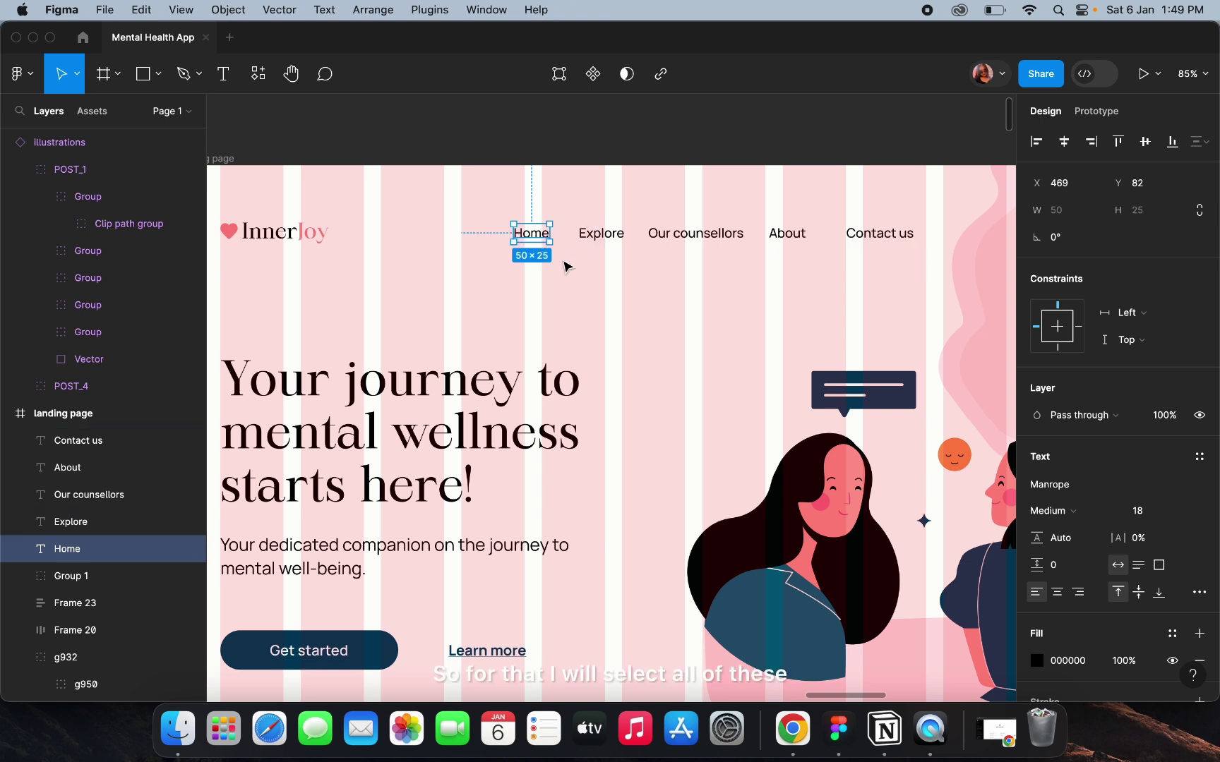
Marquee-select the Home, Explore, Our counsellors, About and Contact us text layers.
{"action": "left_click", "coordinate": [463, 204]}
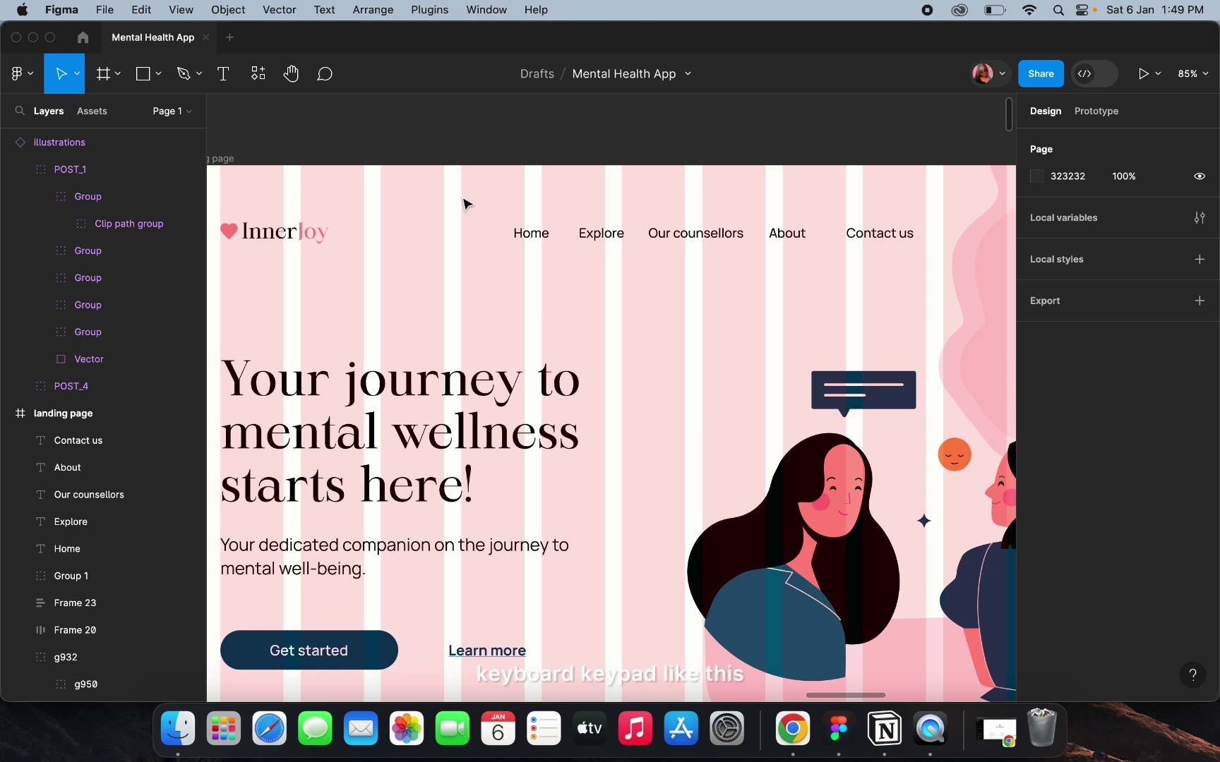
{"action": "left_click_drag", "start_coordinate": [542, 204], "coordinate": [915, 323]}
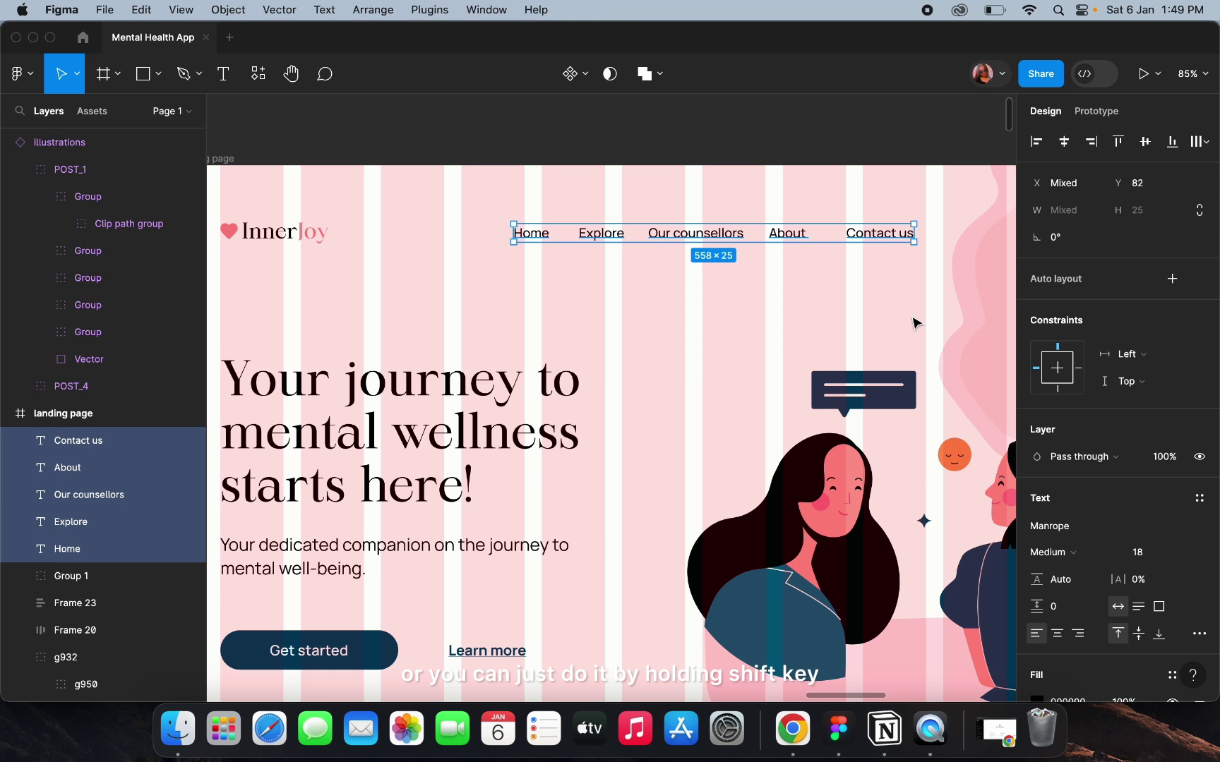
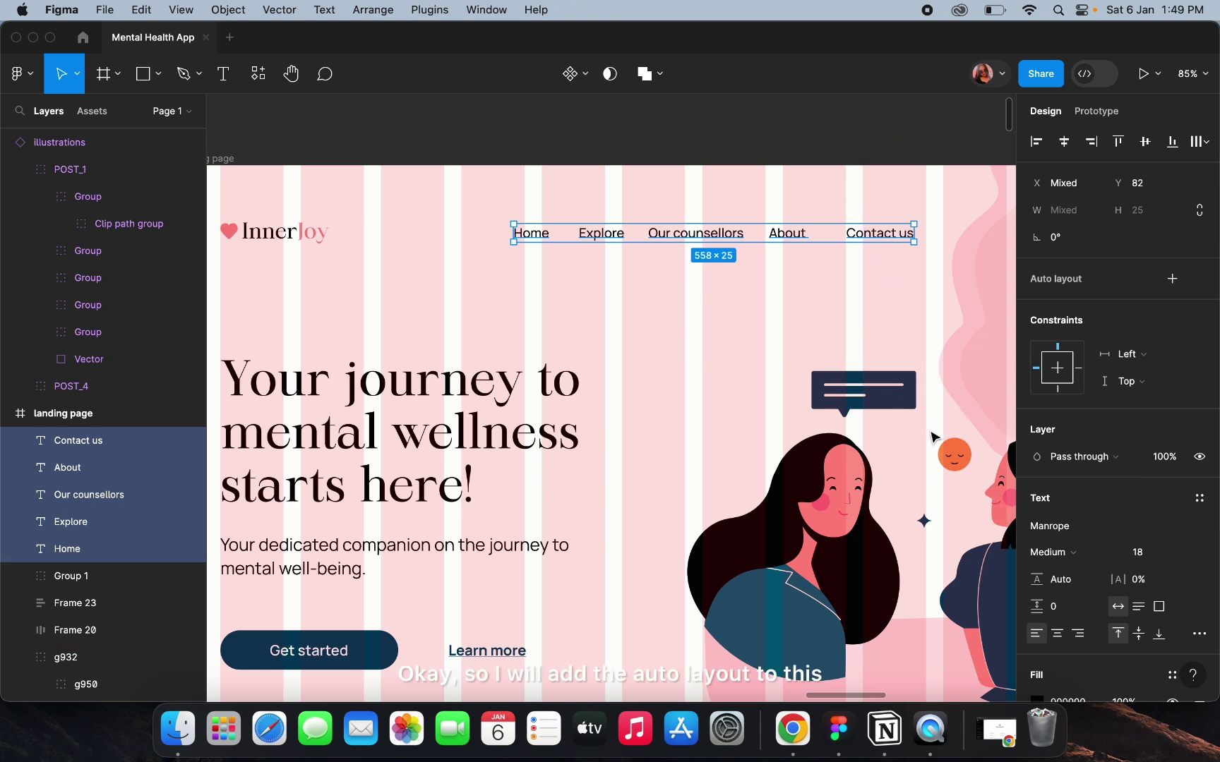
Turn the five nav links into an auto-layout row with a 56 gap.
{"action": "left_click", "coordinate": [1173, 280]}
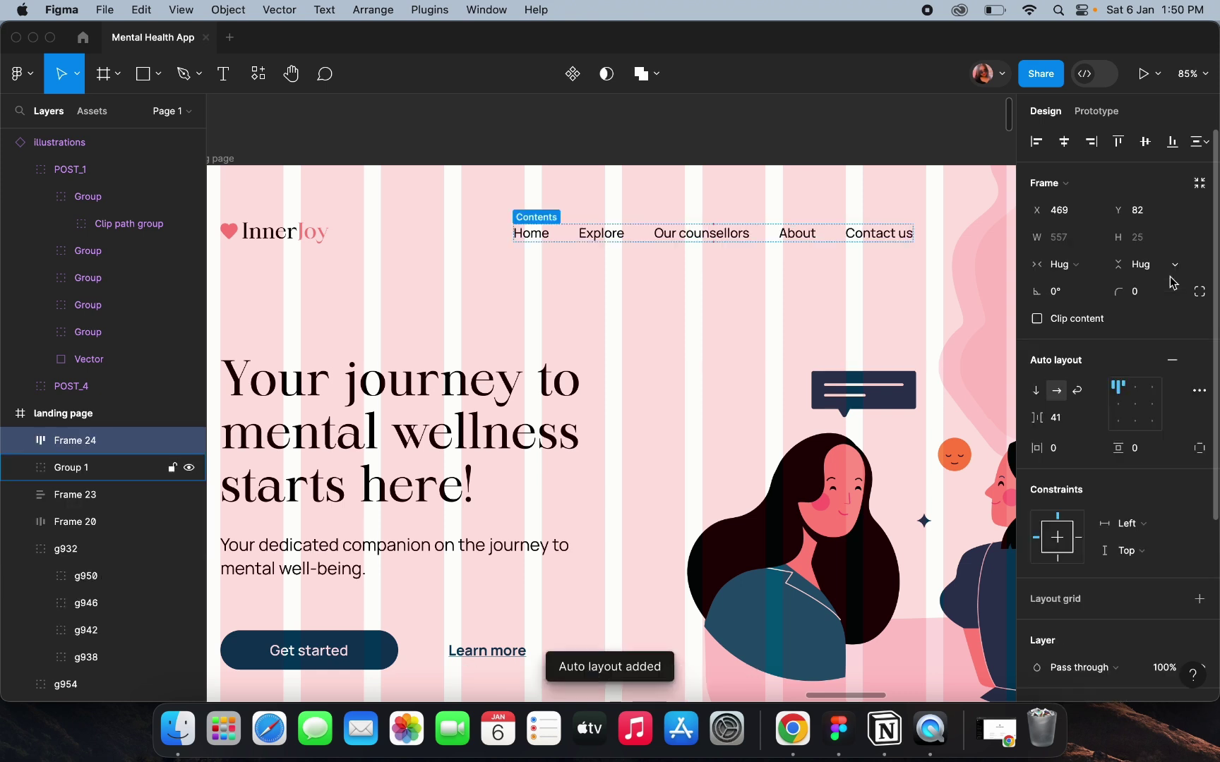
{"action": "left_click", "coordinate": [1063, 420]}
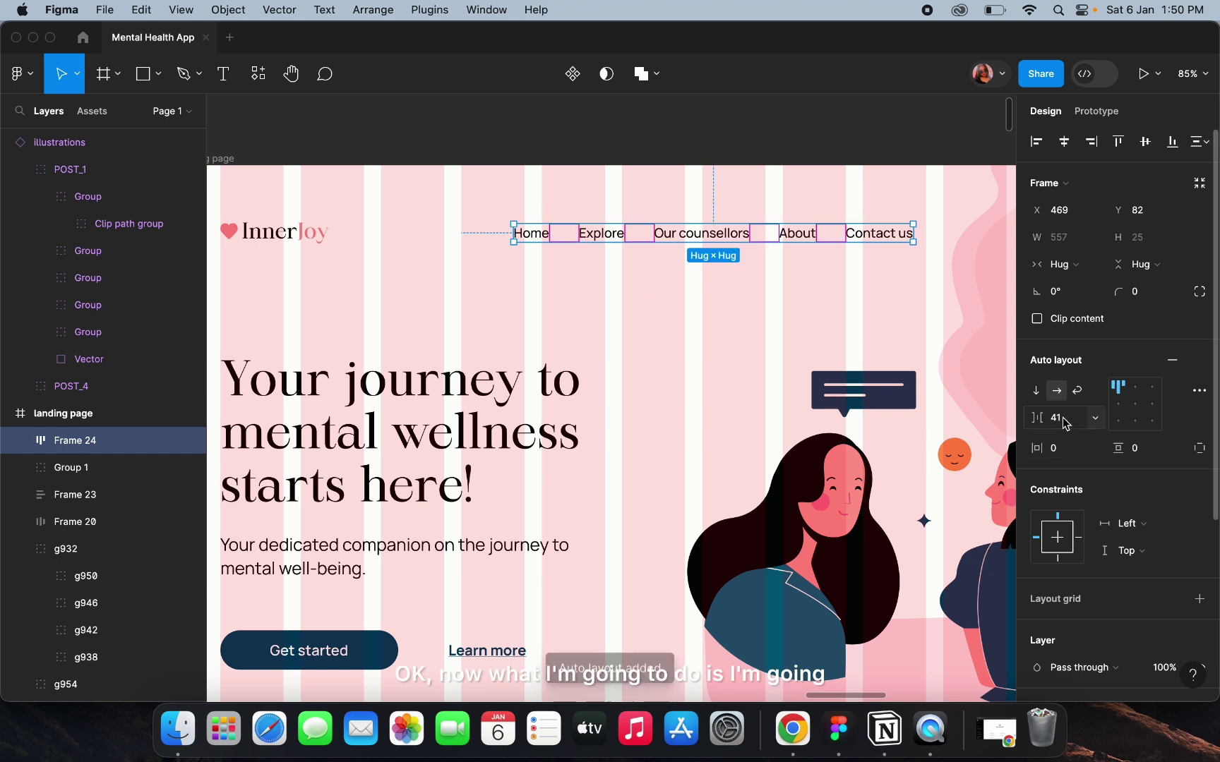
{"action": "type", "text": "5"}
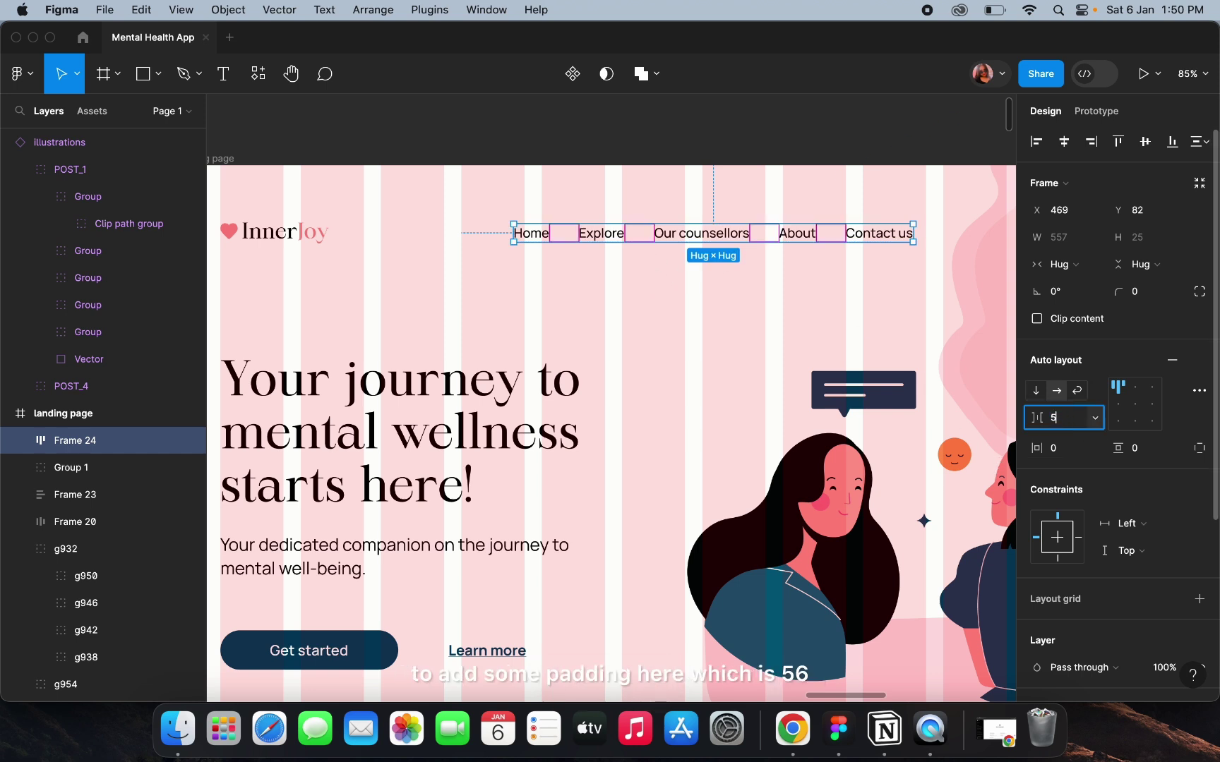
{"action": "type", "text": "6"}
{"action": "key", "text": "Return"}
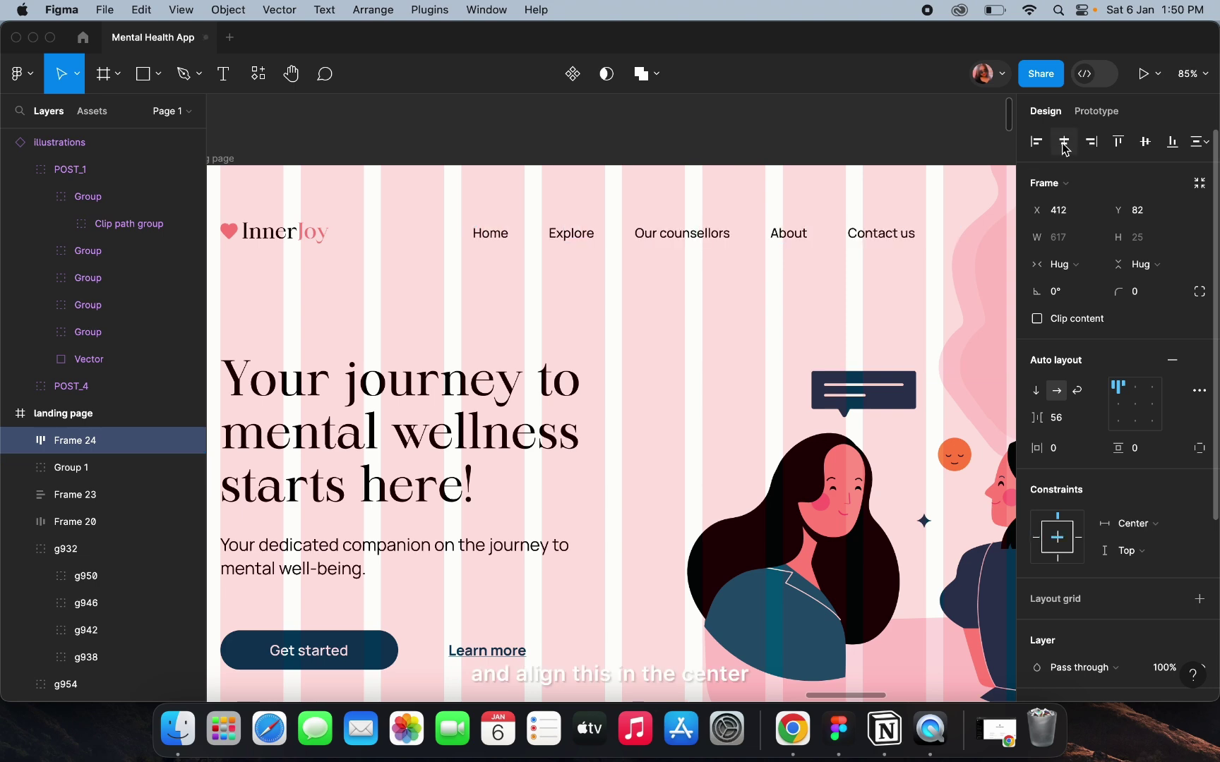
{"action": "left_click", "coordinate": [572, 273]}
{"action": "scroll", "coordinate": [574, 274], "scroll_direction": "down", "scroll_amount": 3}
{"action": "scroll", "coordinate": [573, 274], "scroll_direction": "right", "scroll_amount": 1}
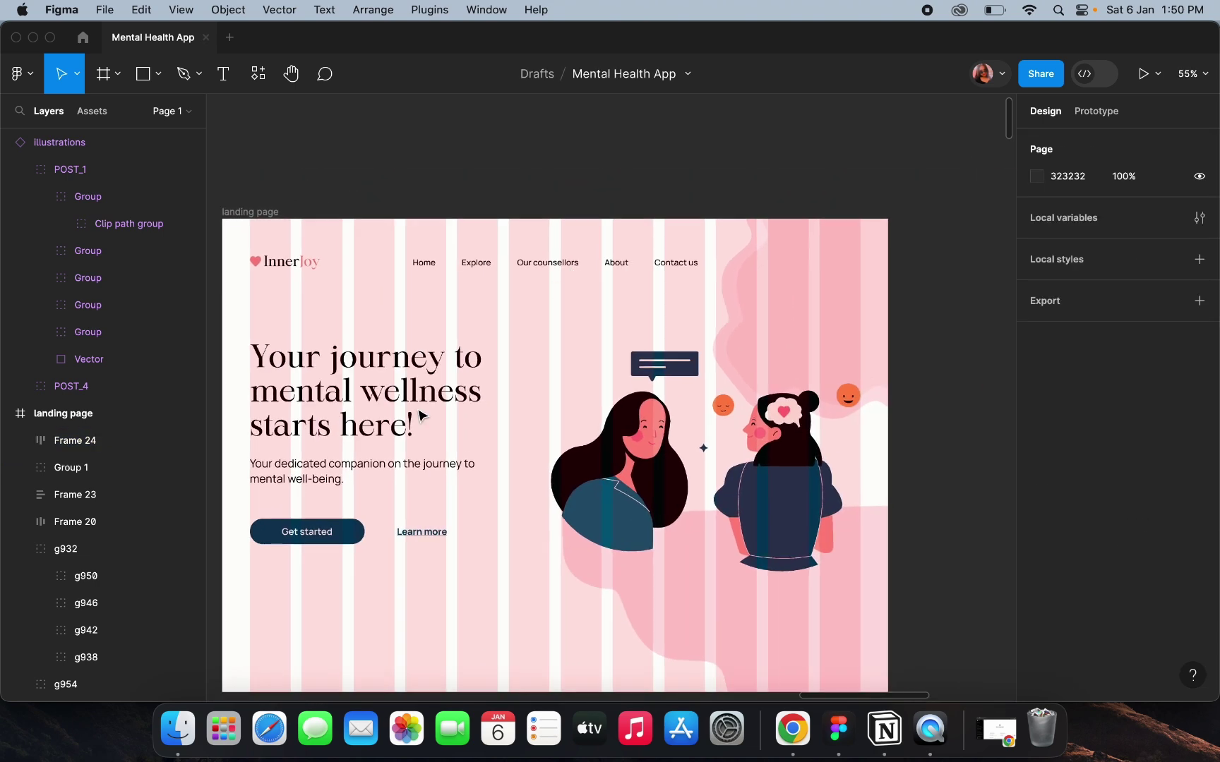
Copy the Get started button to the header's top right, narrow it, and relabel it Sign up.
{"action": "left_click", "coordinate": [321, 541]}
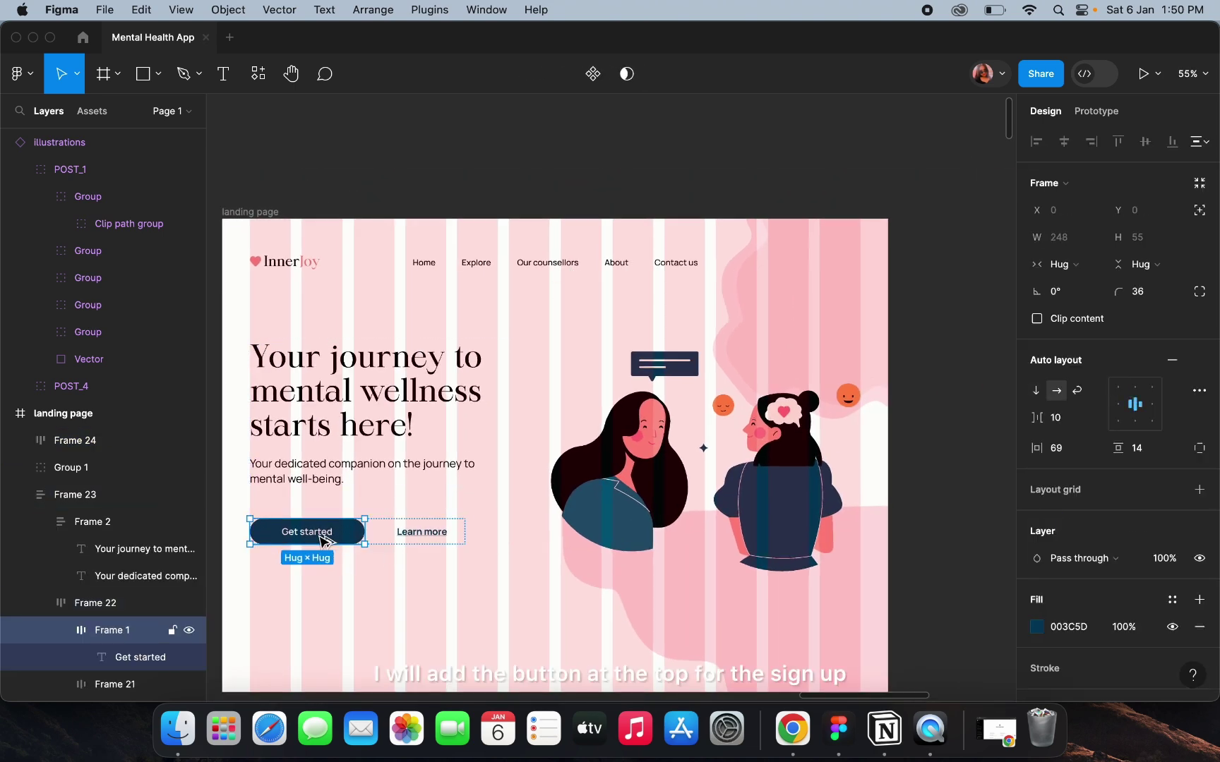
{"action": "left_click_drag", "start_coordinate": [321, 540], "coordinate": [820, 268]}
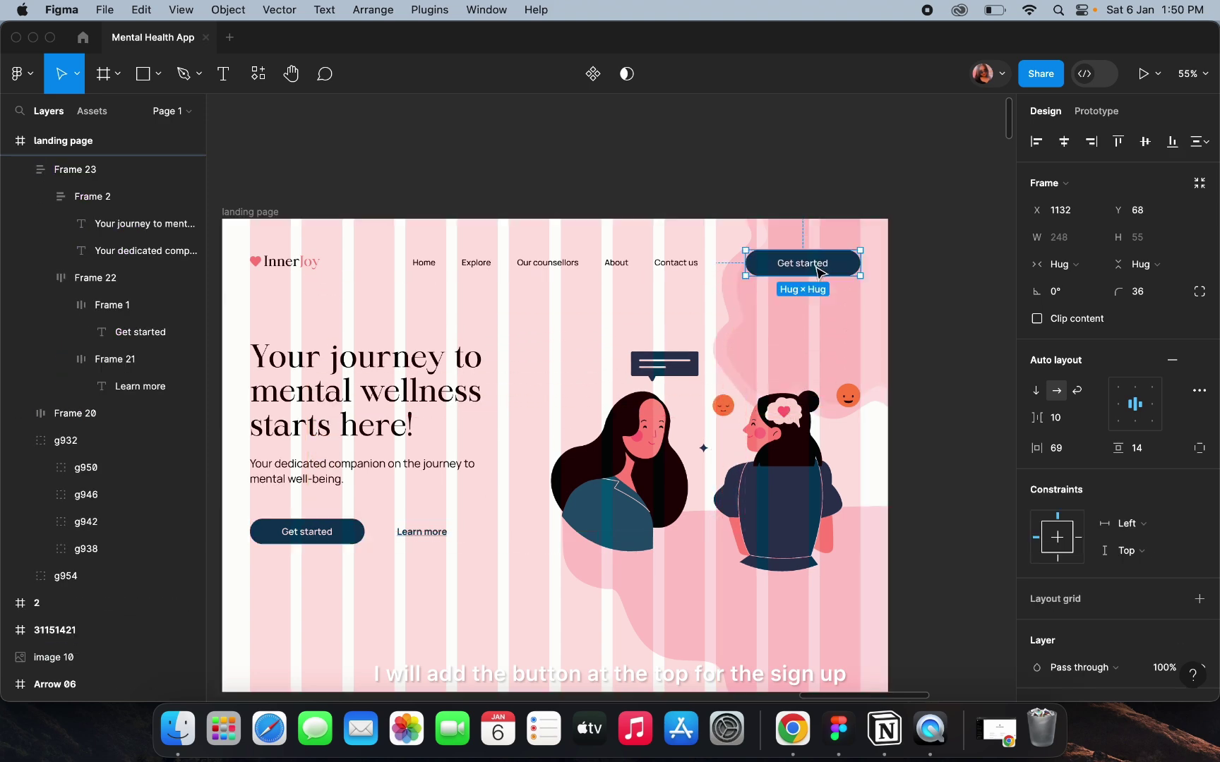
{"action": "scroll", "coordinate": [819, 266], "scroll_direction": "up", "scroll_amount": 3}
{"action": "left_click_drag", "start_coordinate": [713, 261], "coordinate": [745, 261]}
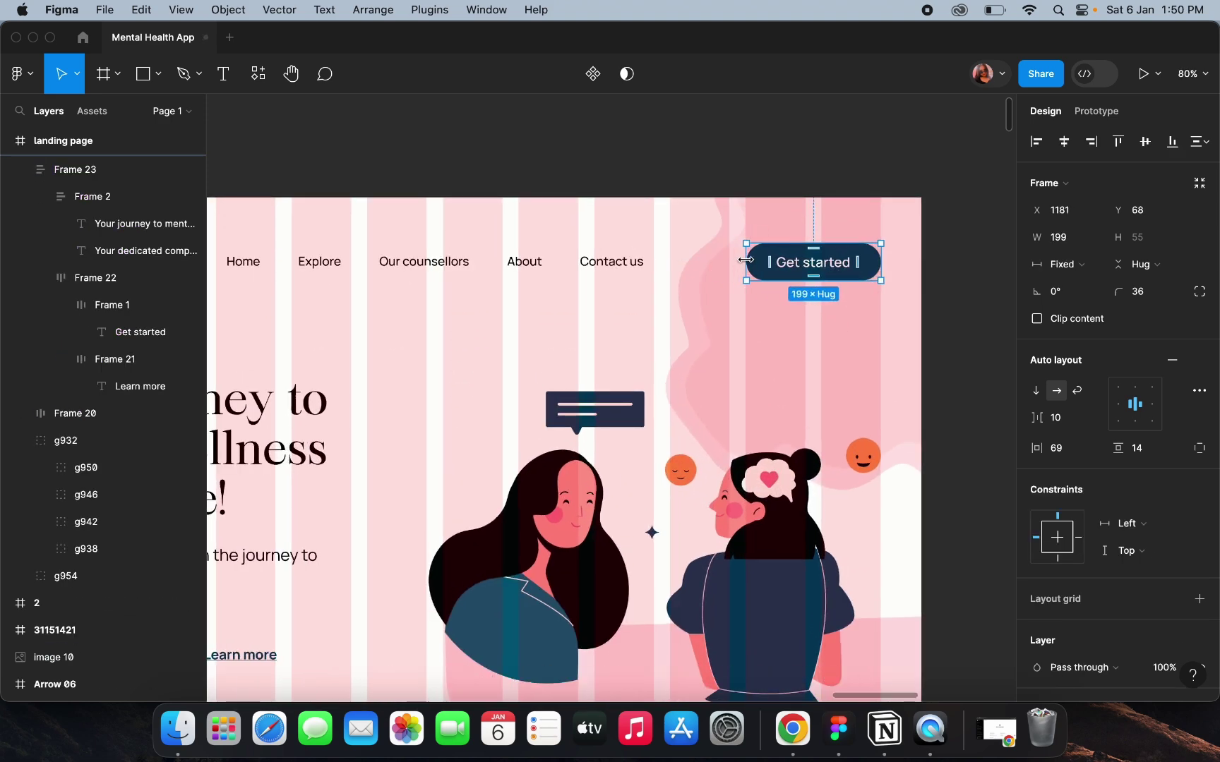
{"action": "double_click", "coordinate": [802, 269]}
{"action": "double_click", "coordinate": [796, 259]}
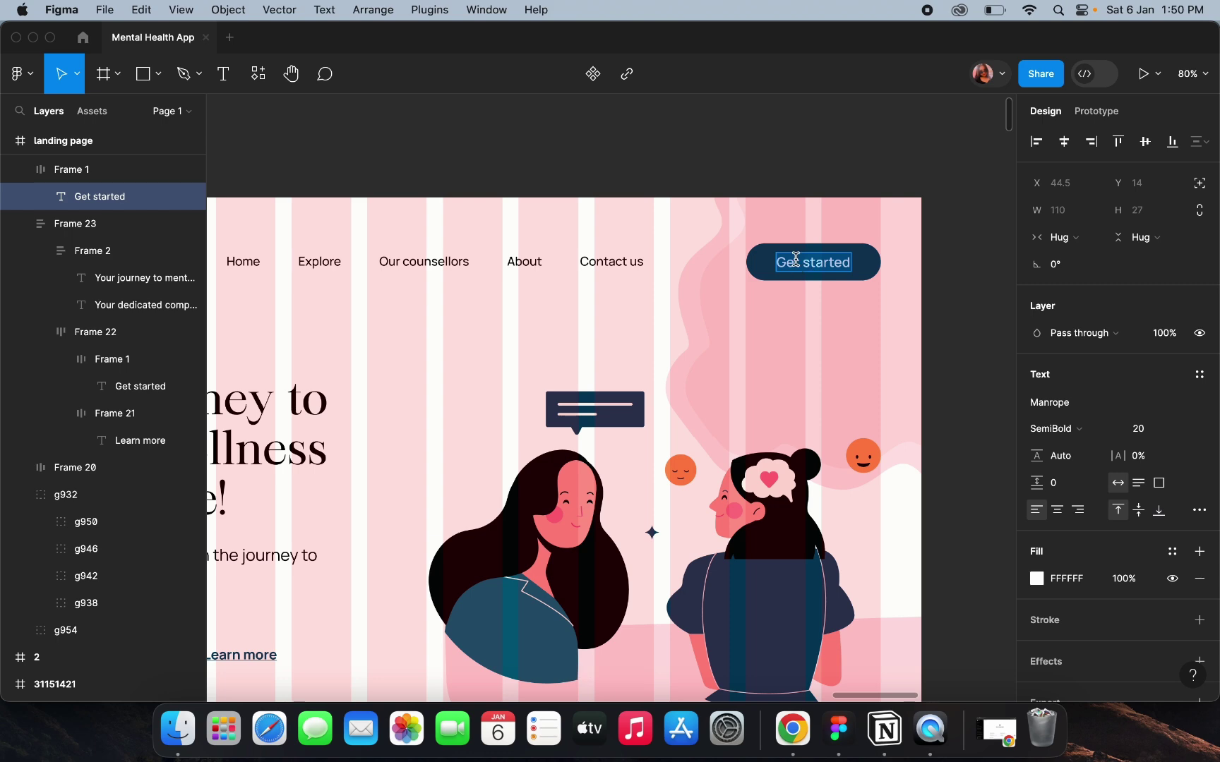
{"action": "type", "text": "Sign up"}
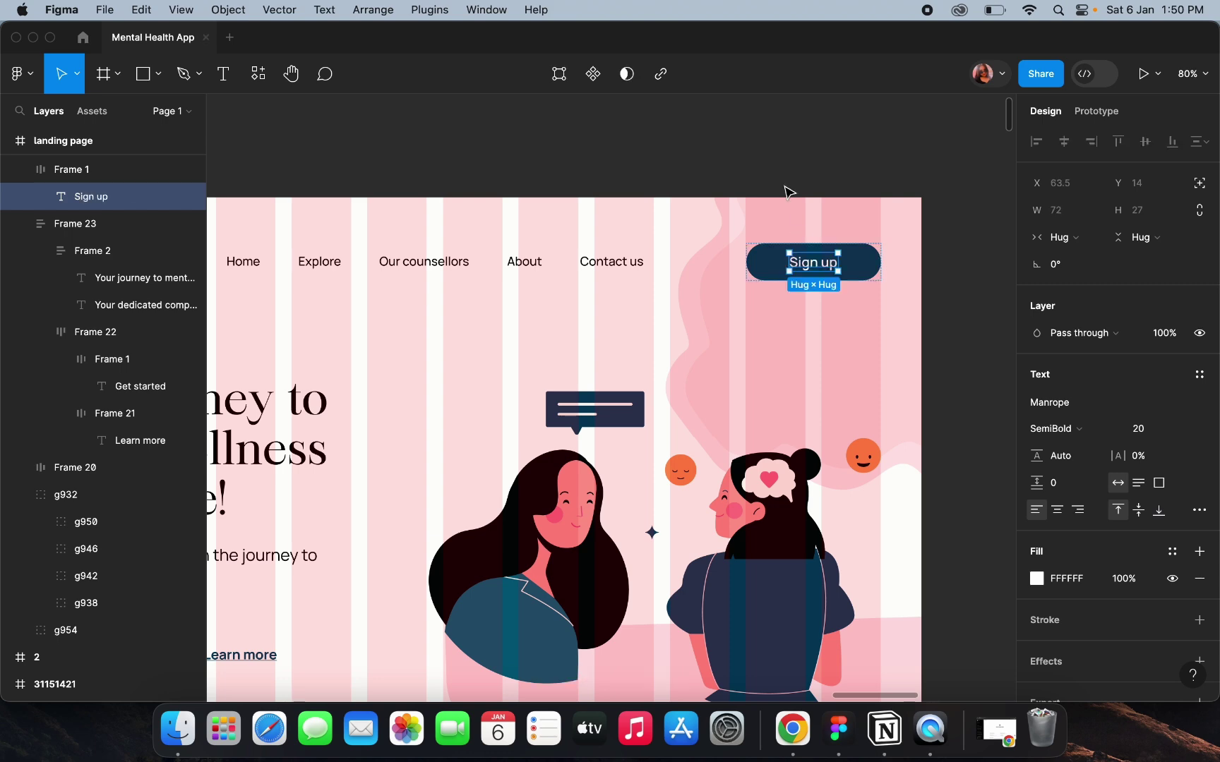
{"action": "left_click", "coordinate": [788, 191]}
Set the Sign up label's font size to 18.
{"action": "scroll", "coordinate": [788, 190], "scroll_direction": "down", "scroll_amount": 5}
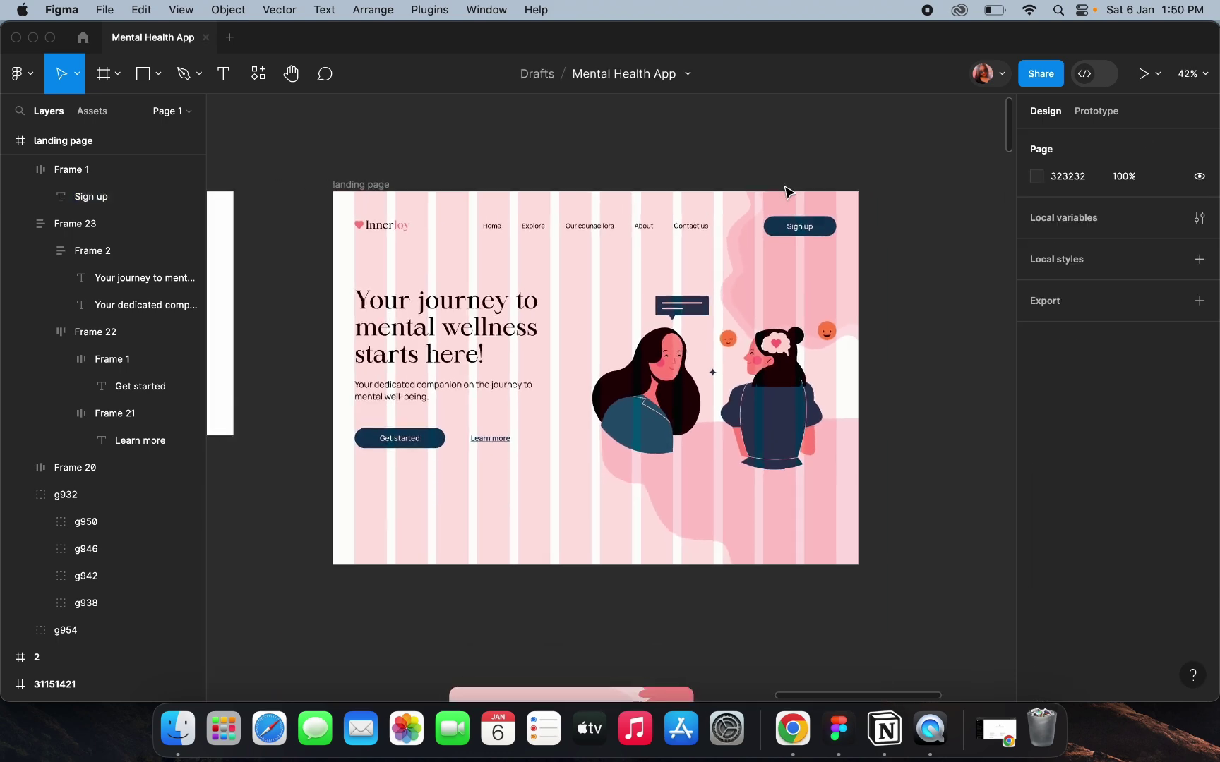
{"action": "scroll", "coordinate": [787, 190], "scroll_direction": "up", "scroll_amount": 2}
{"action": "double_click", "coordinate": [817, 255]}
{"action": "left_click", "coordinate": [1160, 428]}
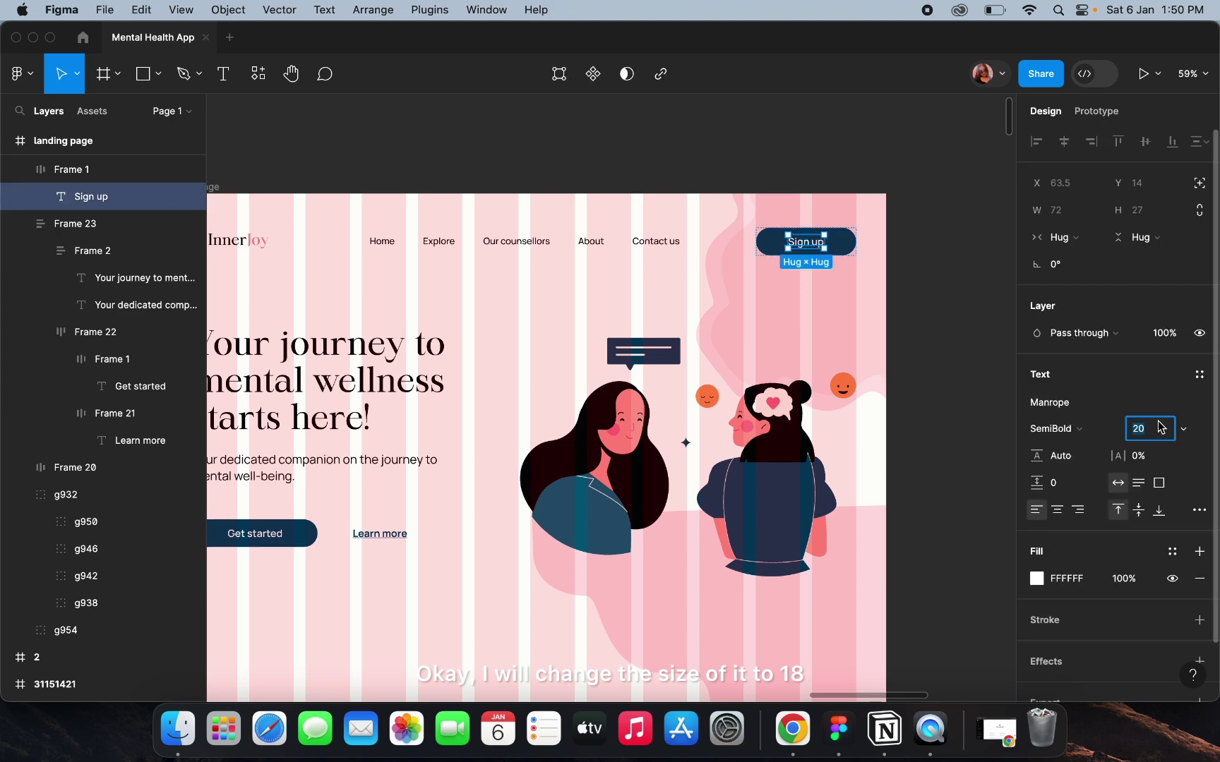
{"action": "type", "text": "18"}
{"action": "key", "text": "Return"}
{"action": "scroll", "coordinate": [815, 147], "scroll_direction": "up", "scroll_amount": 5}
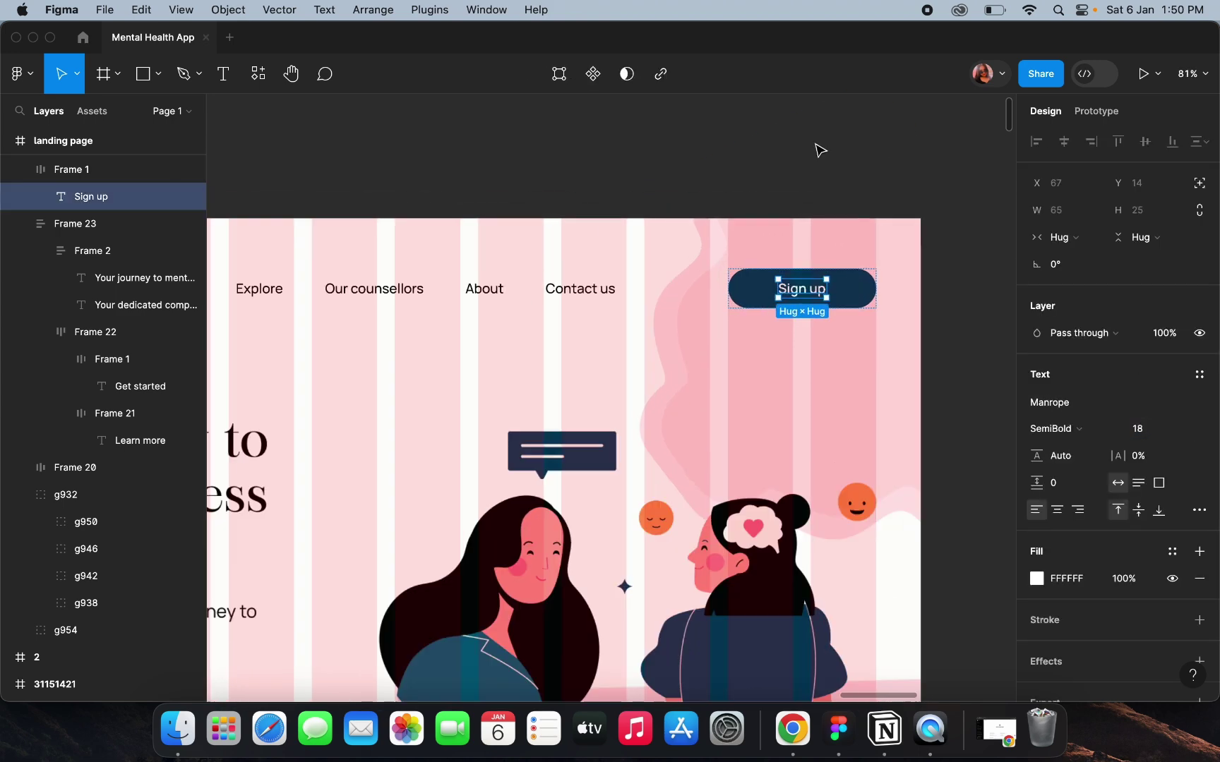
Give the Sign up button 12 vertical padding and narrow it to width 189.
{"action": "left_click", "coordinate": [860, 302]}
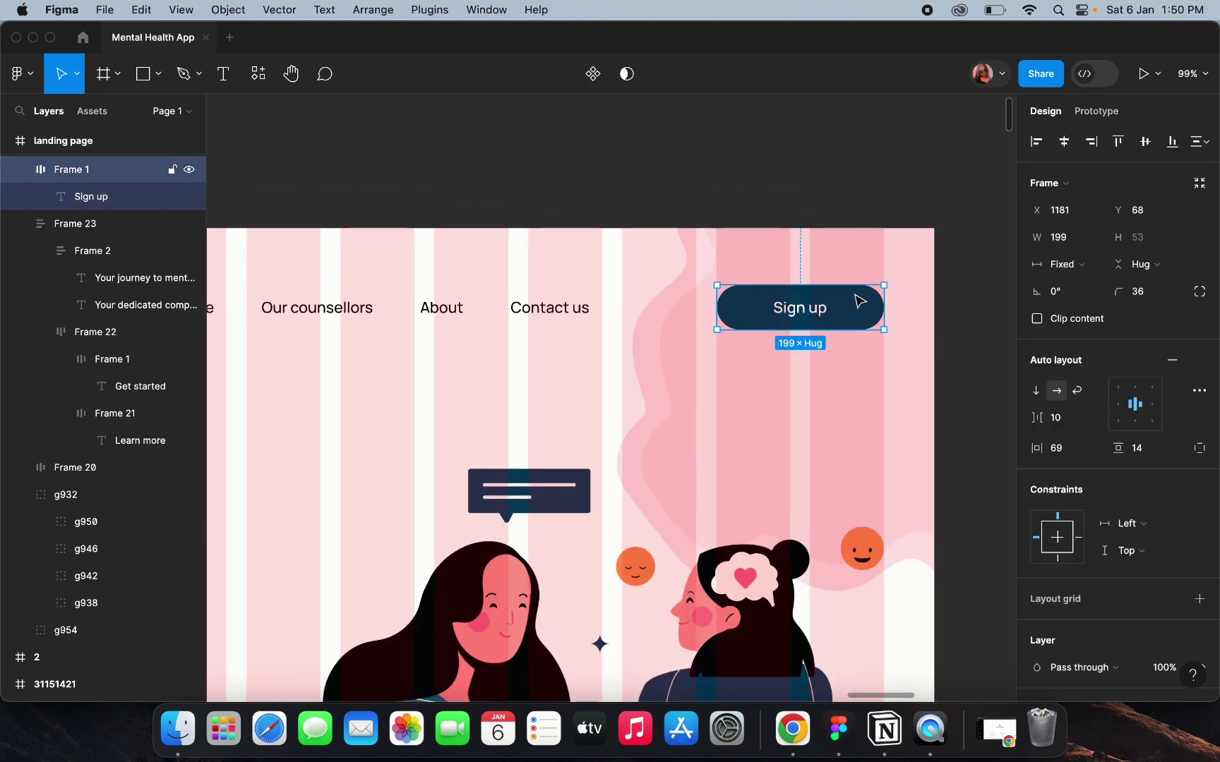
{"action": "left_click", "coordinate": [1148, 456]}
{"action": "type", "text": "12"}
{"action": "key", "text": "Return"}
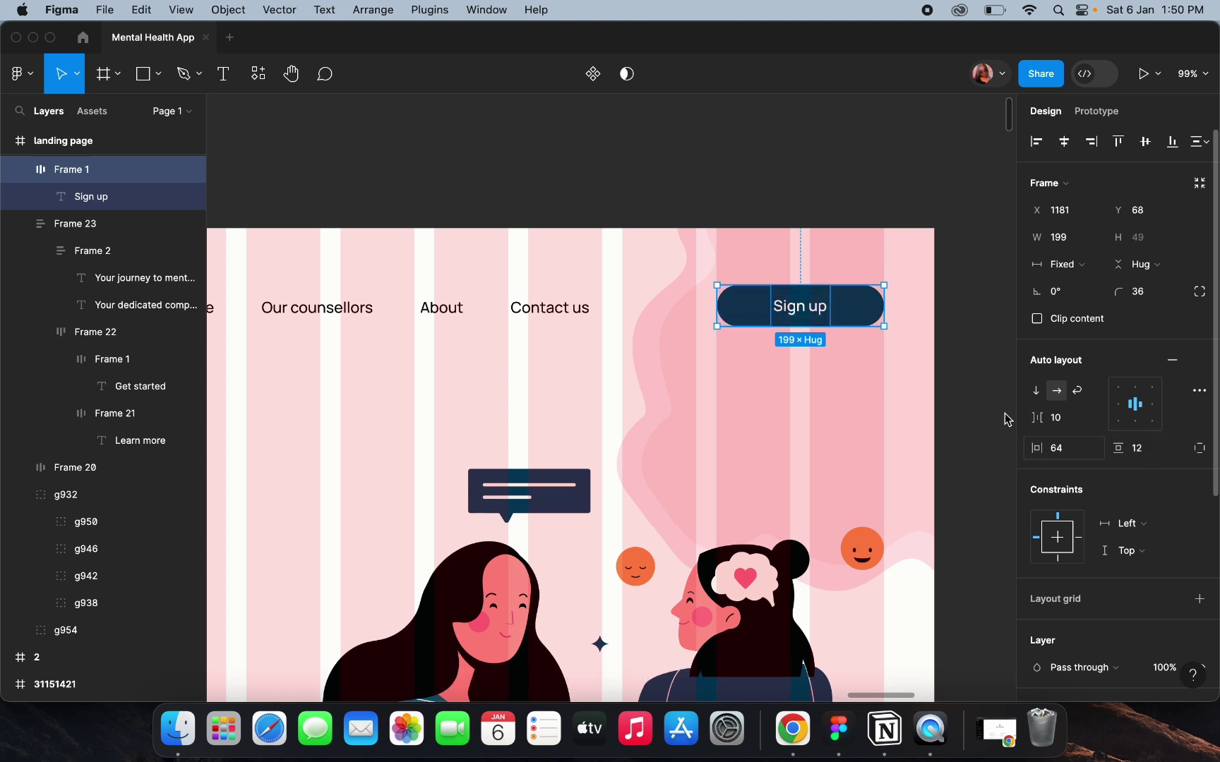
{"action": "left_click_drag", "start_coordinate": [720, 303], "coordinate": [728, 302]}
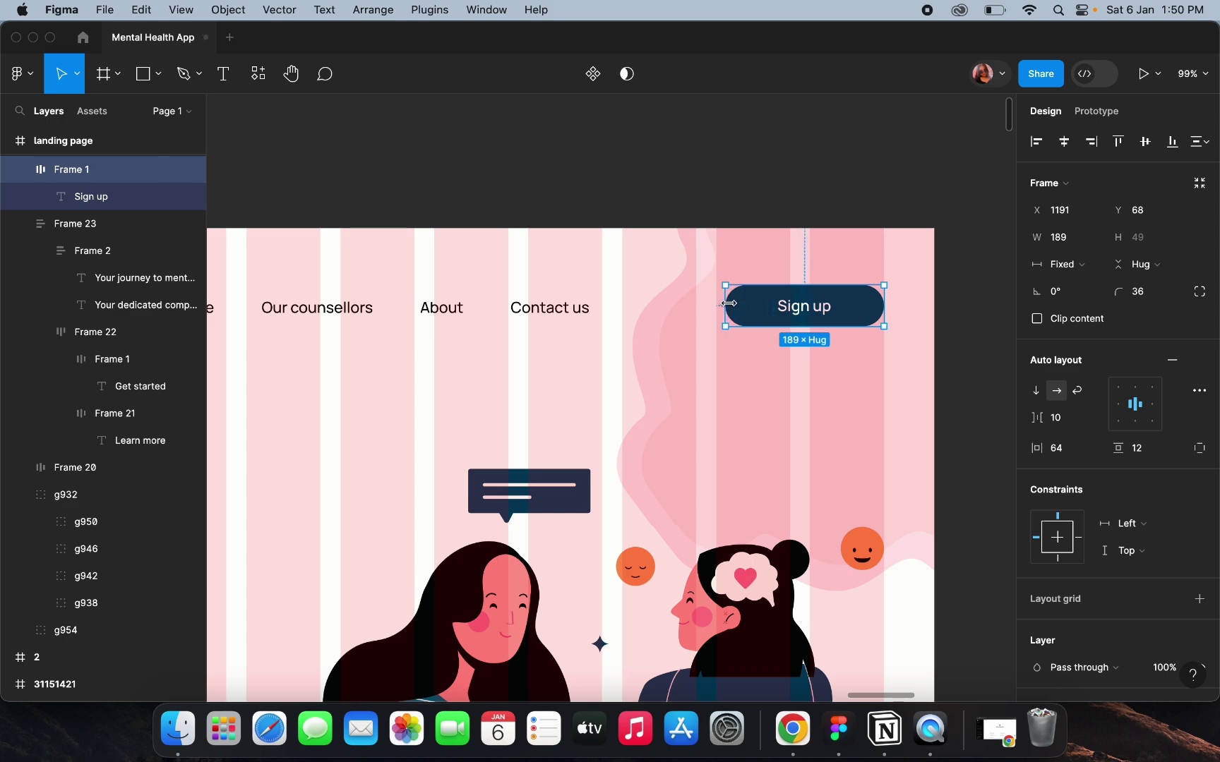
{"action": "left_click", "coordinate": [782, 376]}
{"action": "scroll", "coordinate": [782, 375], "scroll_direction": "down", "scroll_amount": 5}
{"action": "left_click", "coordinate": [626, 185]}
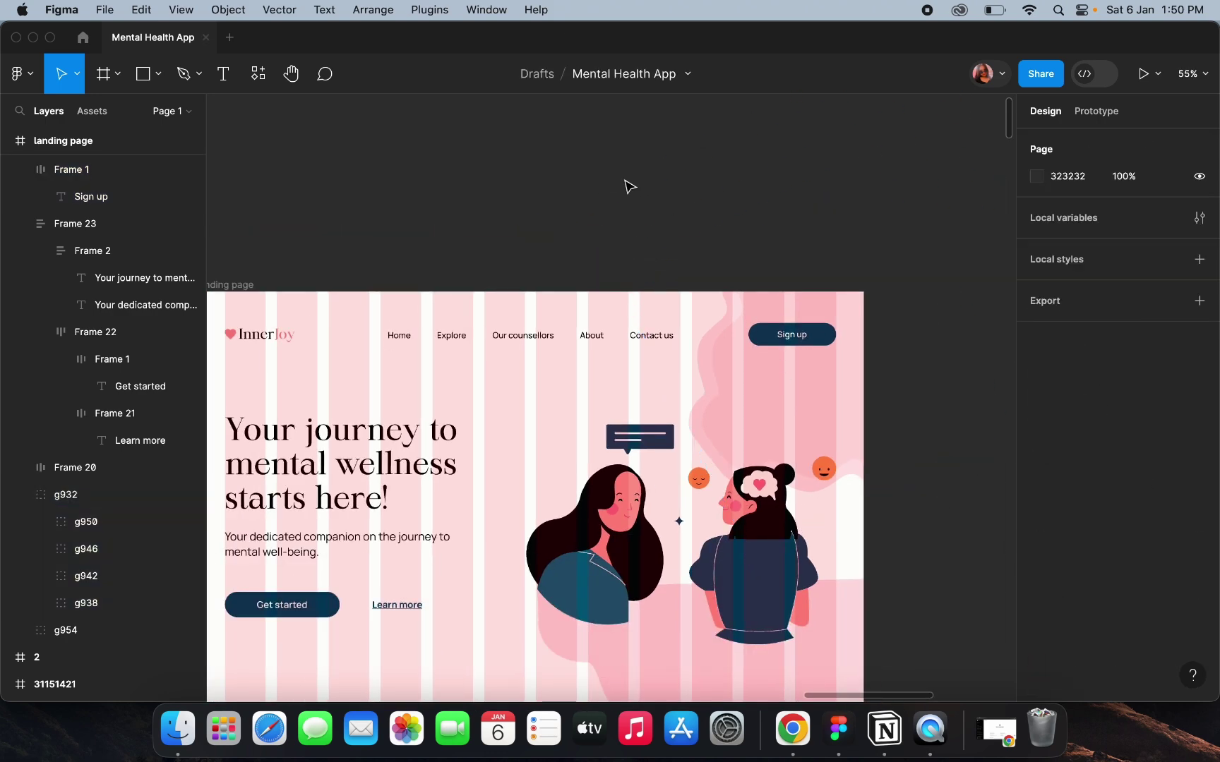
Wrap the InnerJoy logo, nav row and Sign up button in one auto-layout row.
{"action": "scroll", "coordinate": [322, 392], "scroll_direction": "left", "scroll_amount": 2}
{"action": "left_click", "coordinate": [340, 312]}
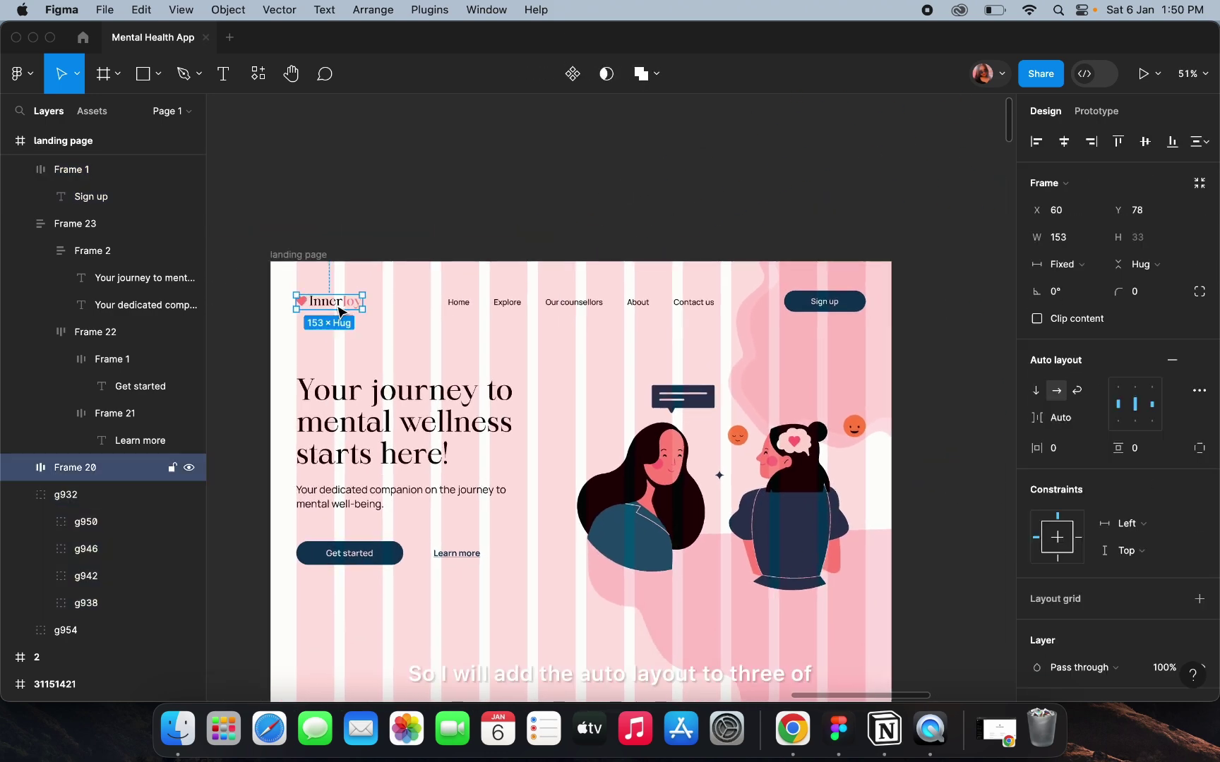
{"action": "left_click", "coordinate": [455, 304], "text": "shift"}
{"action": "left_click", "coordinate": [810, 311], "text": "shift"}
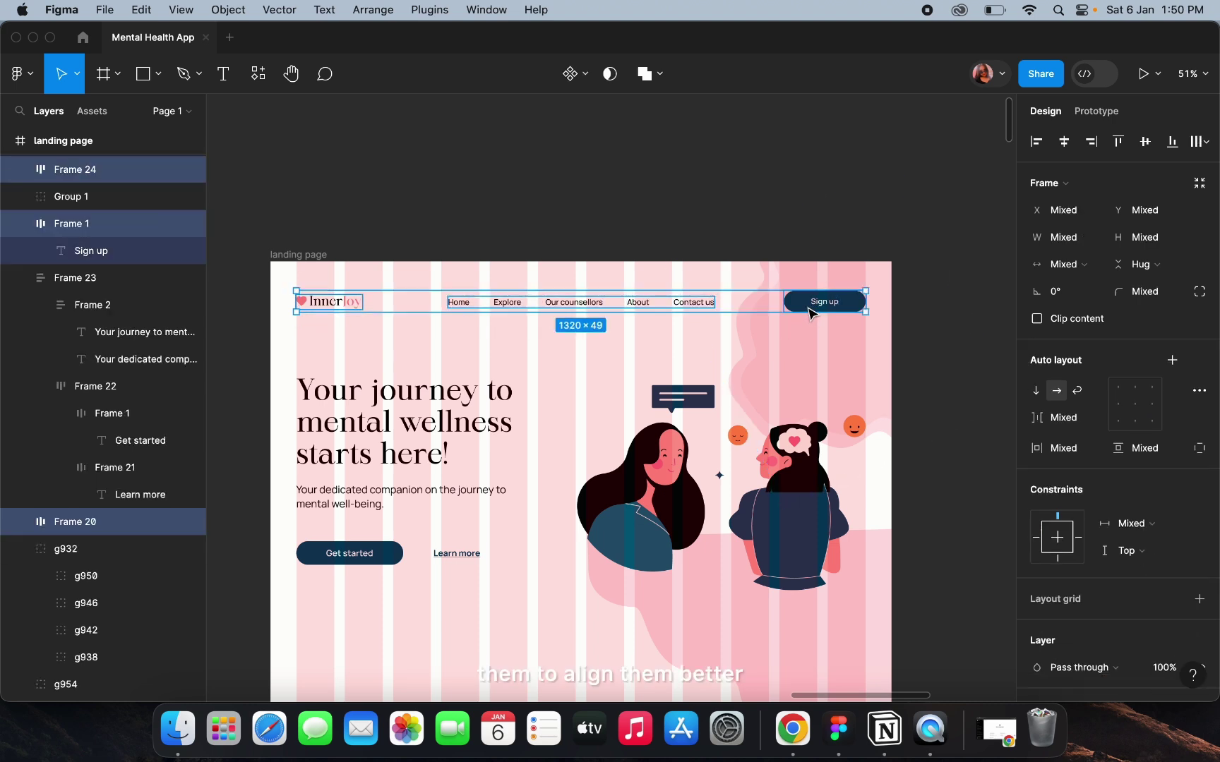
{"action": "key", "text": "shift+a"}
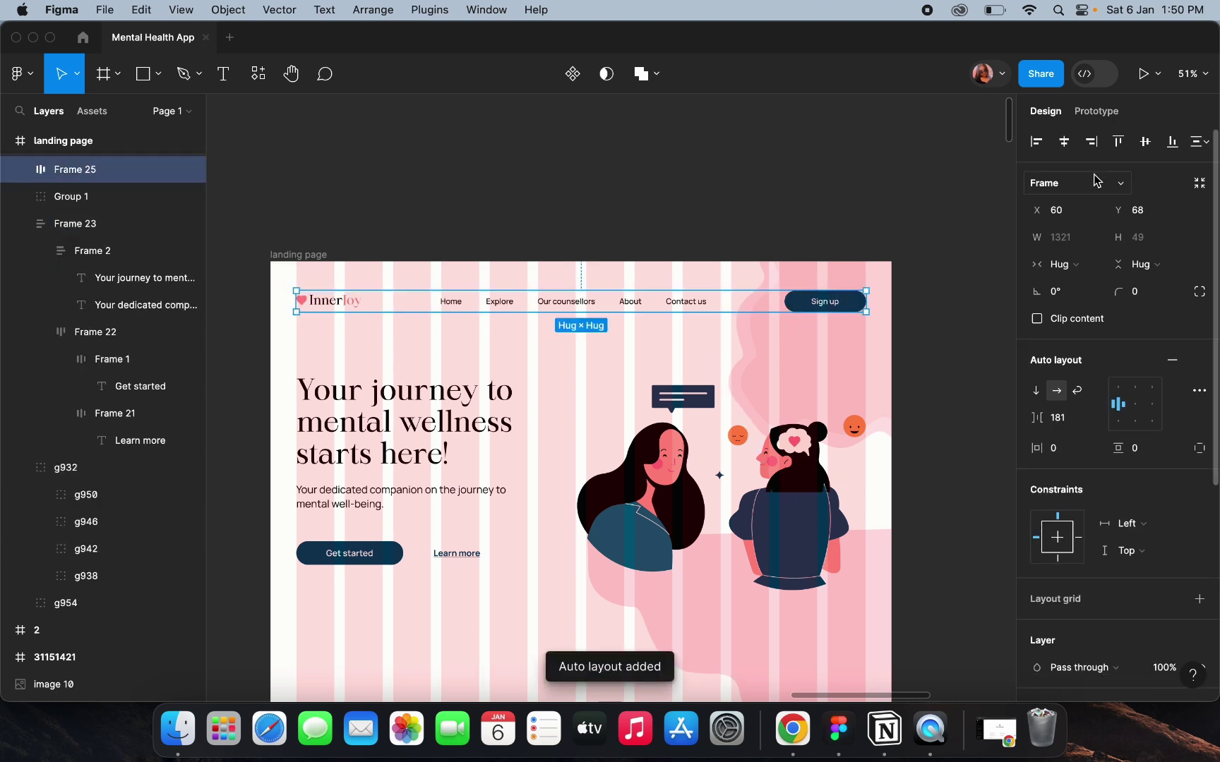
{"action": "left_click", "coordinate": [738, 187]}
Move the hero heading-and-buttons block slightly lower.
{"action": "scroll", "coordinate": [738, 188], "scroll_direction": "down", "scroll_amount": 3}
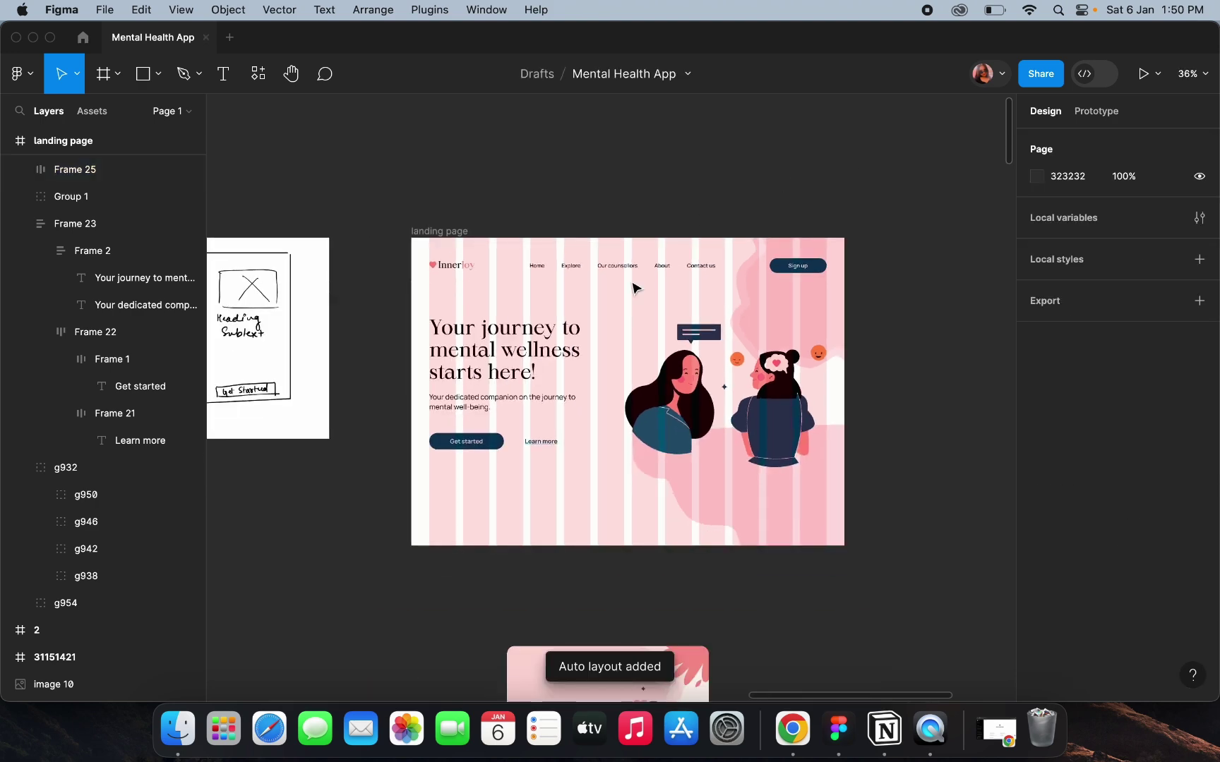
{"action": "left_click", "coordinate": [538, 358]}
{"action": "scroll", "coordinate": [540, 358], "scroll_direction": "up", "scroll_amount": 5}
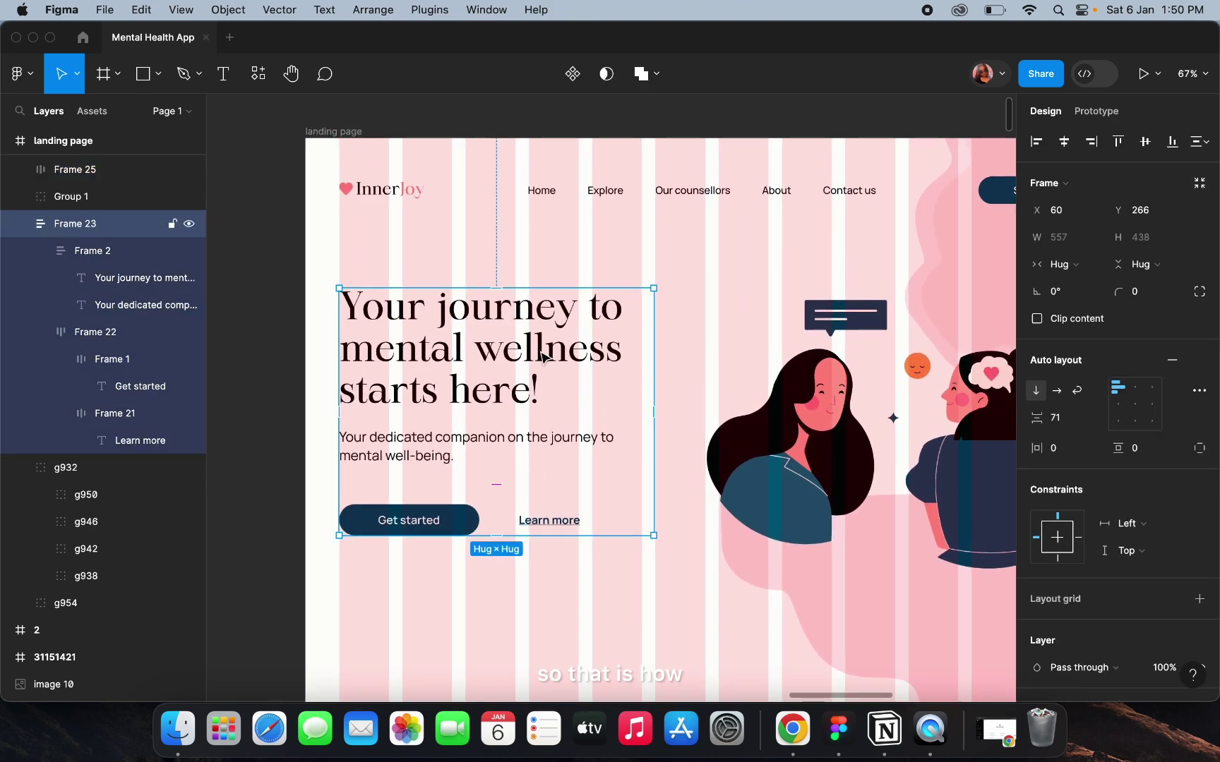
{"action": "left_click_drag", "start_coordinate": [541, 358], "coordinate": [541, 371]}
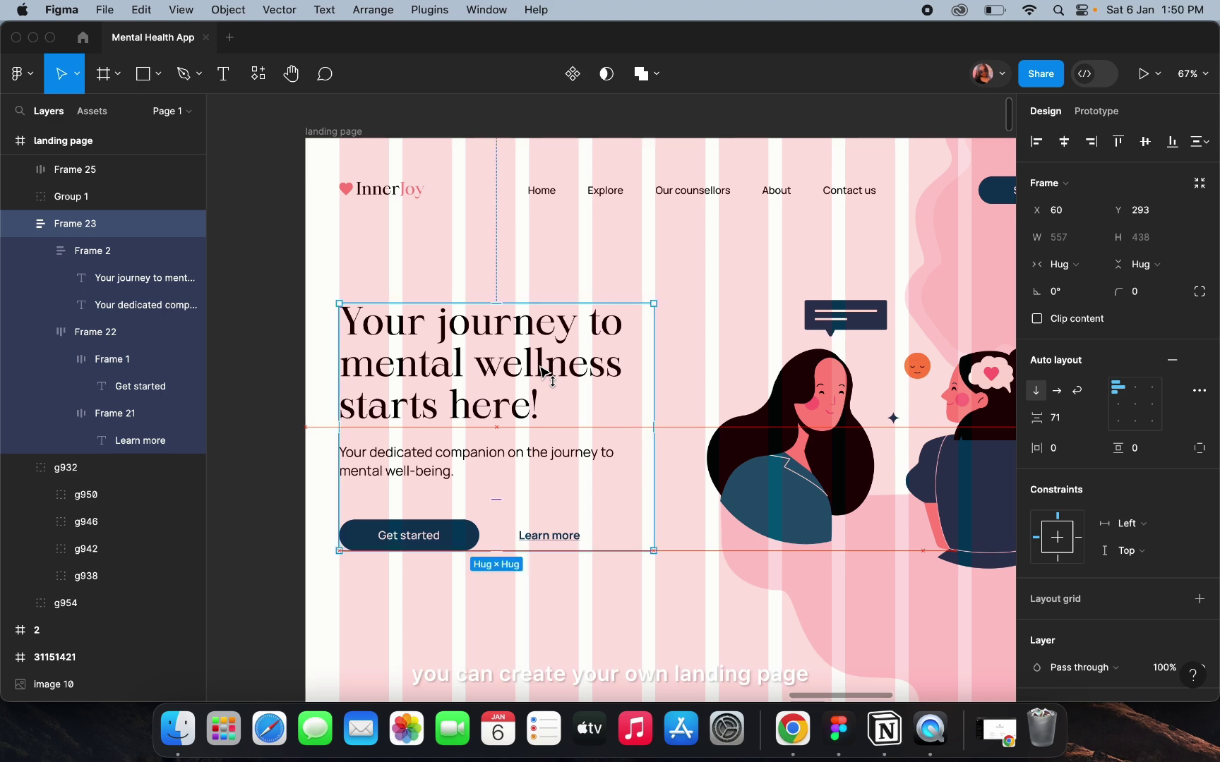
{"action": "left_click", "coordinate": [480, 279]}
{"action": "scroll", "coordinate": [479, 278], "scroll_direction": "down", "scroll_amount": 4}
{"action": "scroll", "coordinate": [480, 278], "scroll_direction": "up", "scroll_amount": 1}
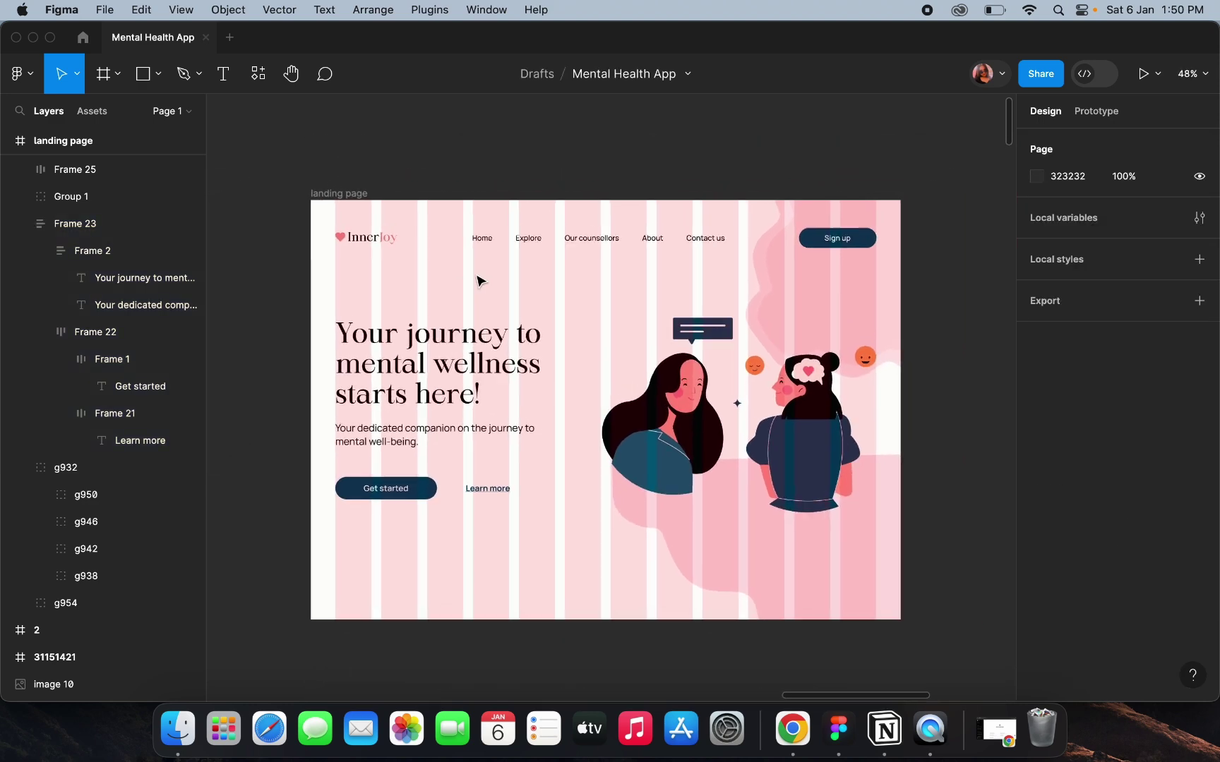
Delete the old two-women illustration and its rotated group.
{"action": "left_click", "coordinate": [710, 513]}
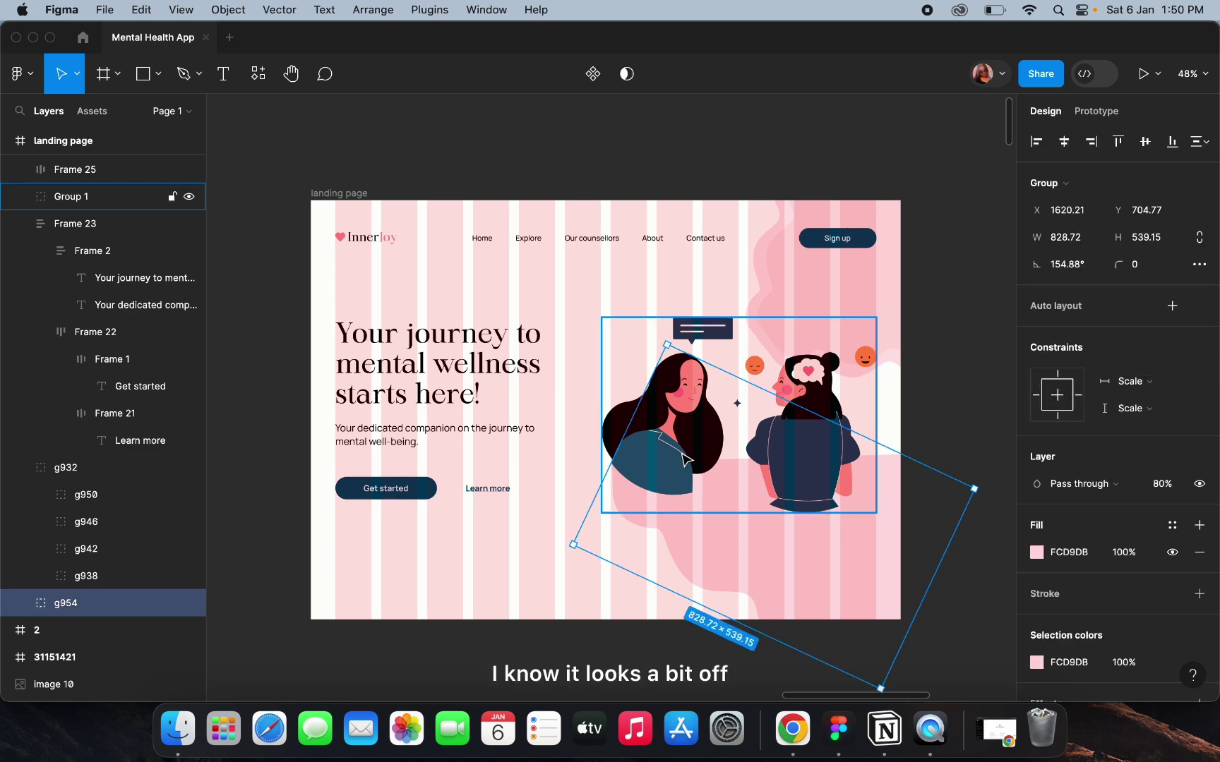
{"action": "left_click", "coordinate": [947, 422]}
{"action": "scroll", "coordinate": [949, 422], "scroll_direction": "down", "scroll_amount": 5}
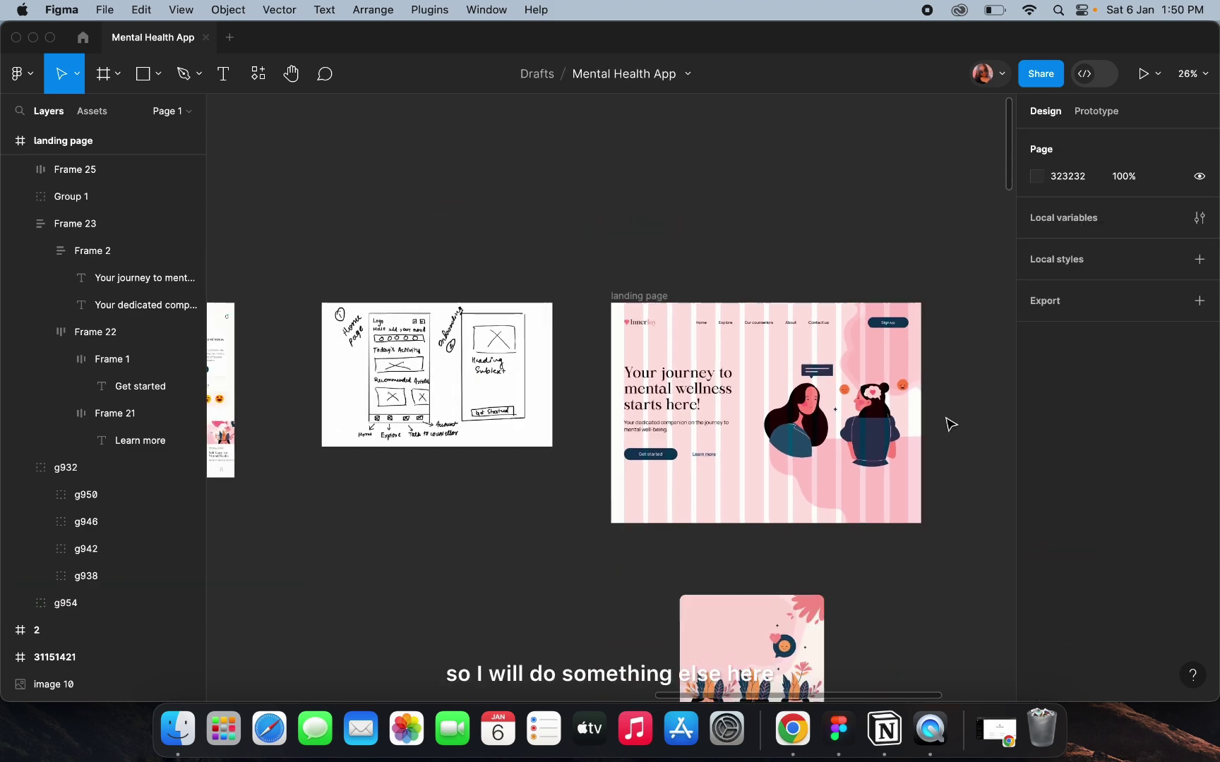
{"action": "scroll", "coordinate": [949, 424], "scroll_direction": "down", "scroll_amount": 2}
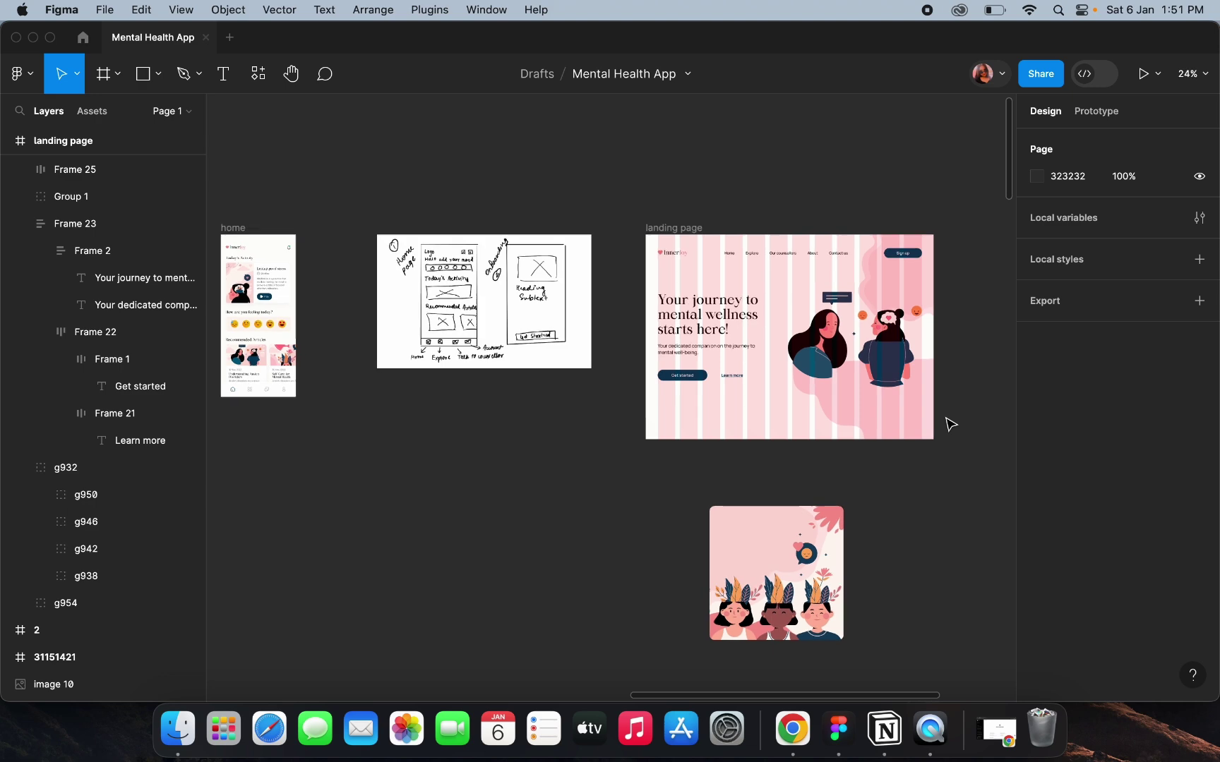
{"action": "scroll", "coordinate": [949, 424], "scroll_direction": "right", "scroll_amount": 3}
{"action": "scroll", "coordinate": [948, 423], "scroll_direction": "up", "scroll_amount": 2}
{"action": "left_click", "coordinate": [773, 466]}
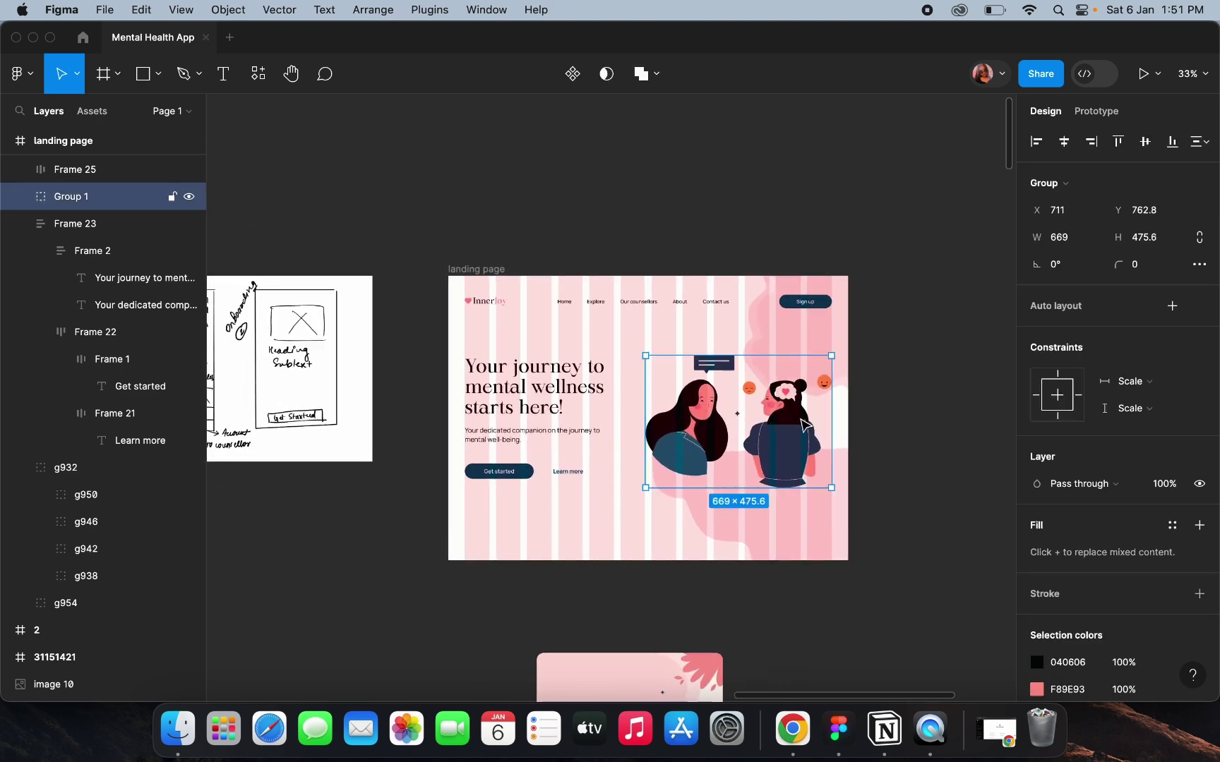
{"action": "left_click", "coordinate": [780, 534], "text": "shift"}
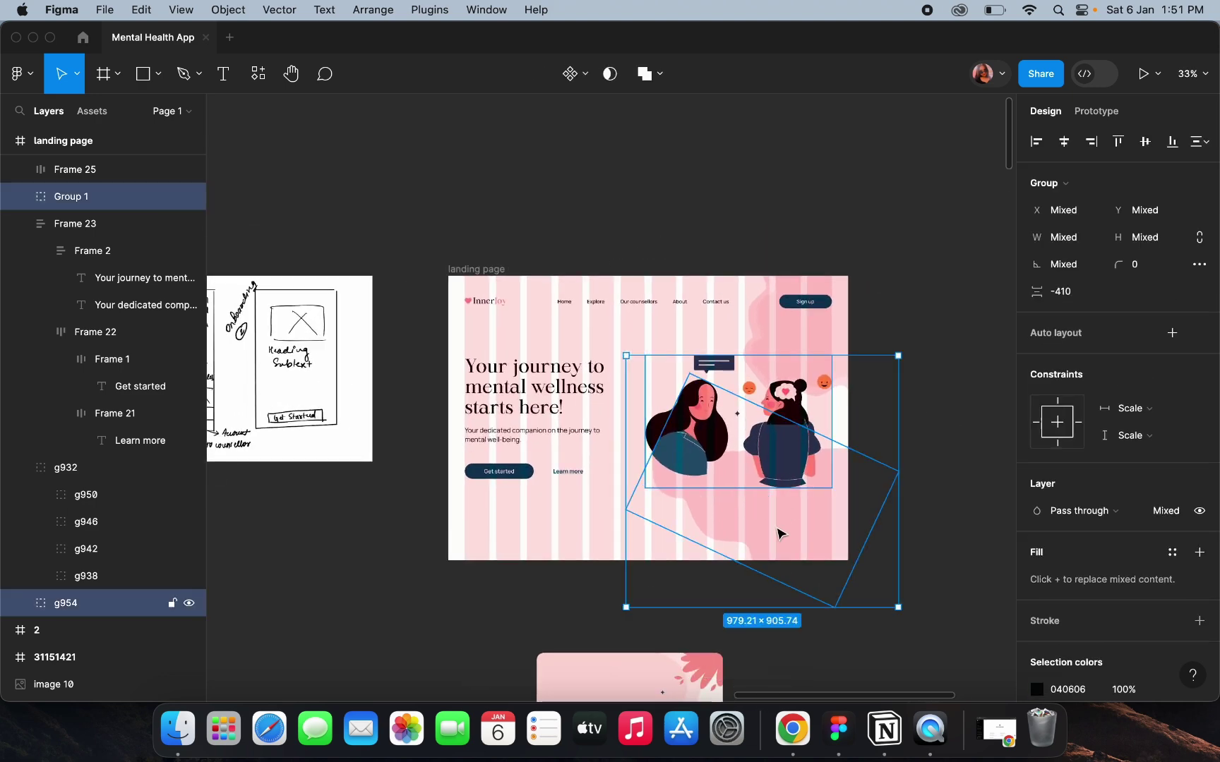
{"action": "key", "text": "Delete"}
Scale the pink background blob up proportionally to 1.34x.
{"action": "left_click", "coordinate": [800, 373]}
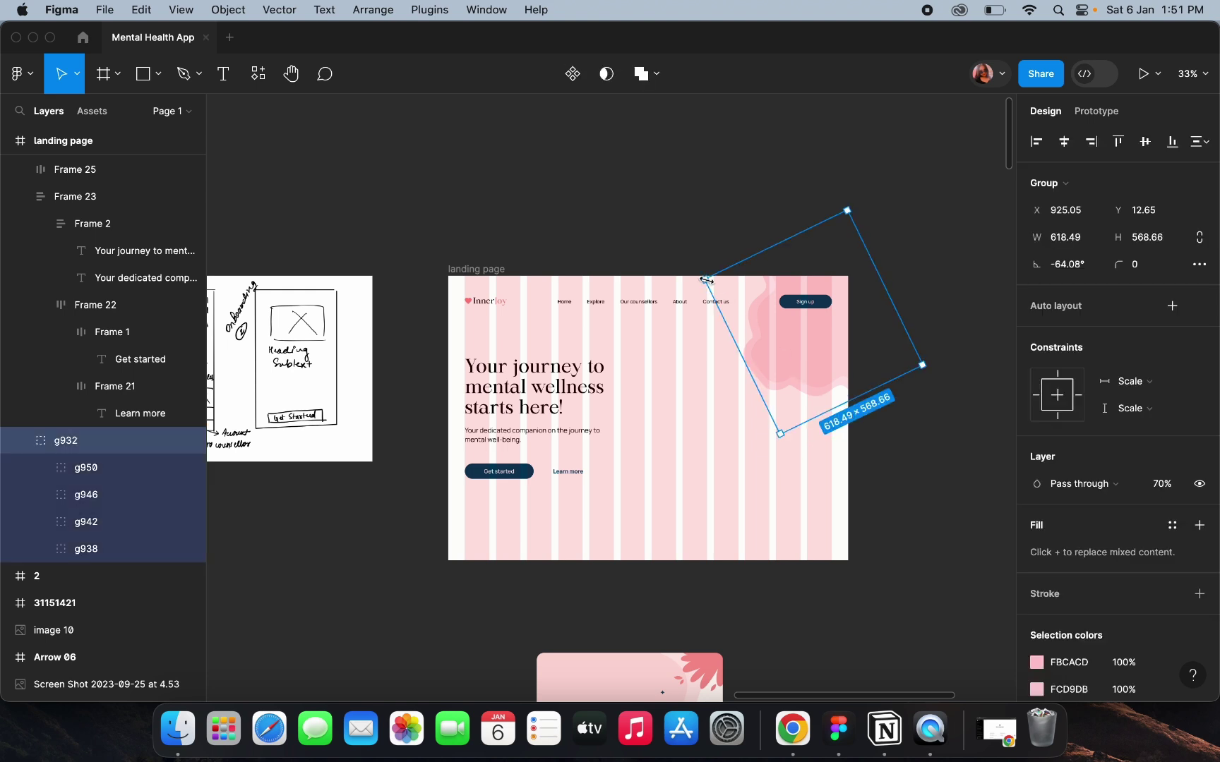
{"action": "key", "text": "k"}
{"action": "left_click_drag", "start_coordinate": [706, 279], "coordinate": [644, 277]}
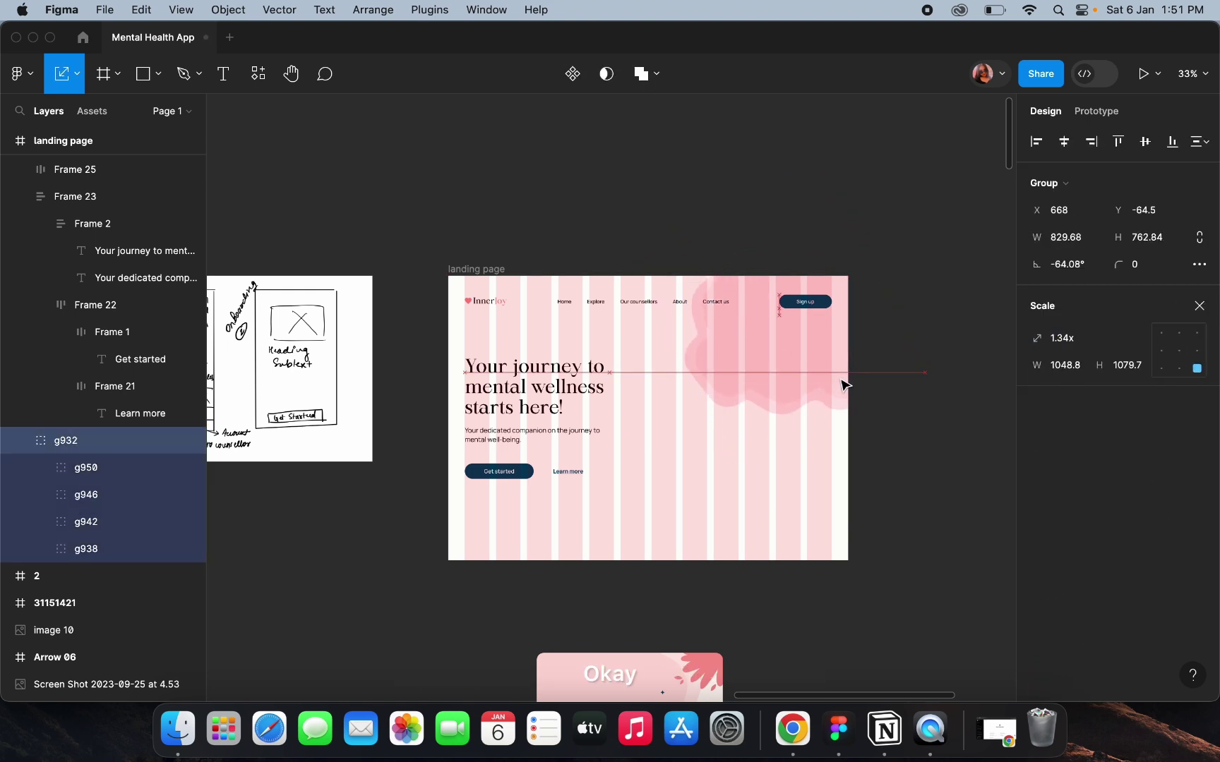
{"action": "left_click", "coordinate": [558, 202]}
{"action": "scroll", "coordinate": [557, 202], "scroll_direction": "down", "scroll_amount": 3}
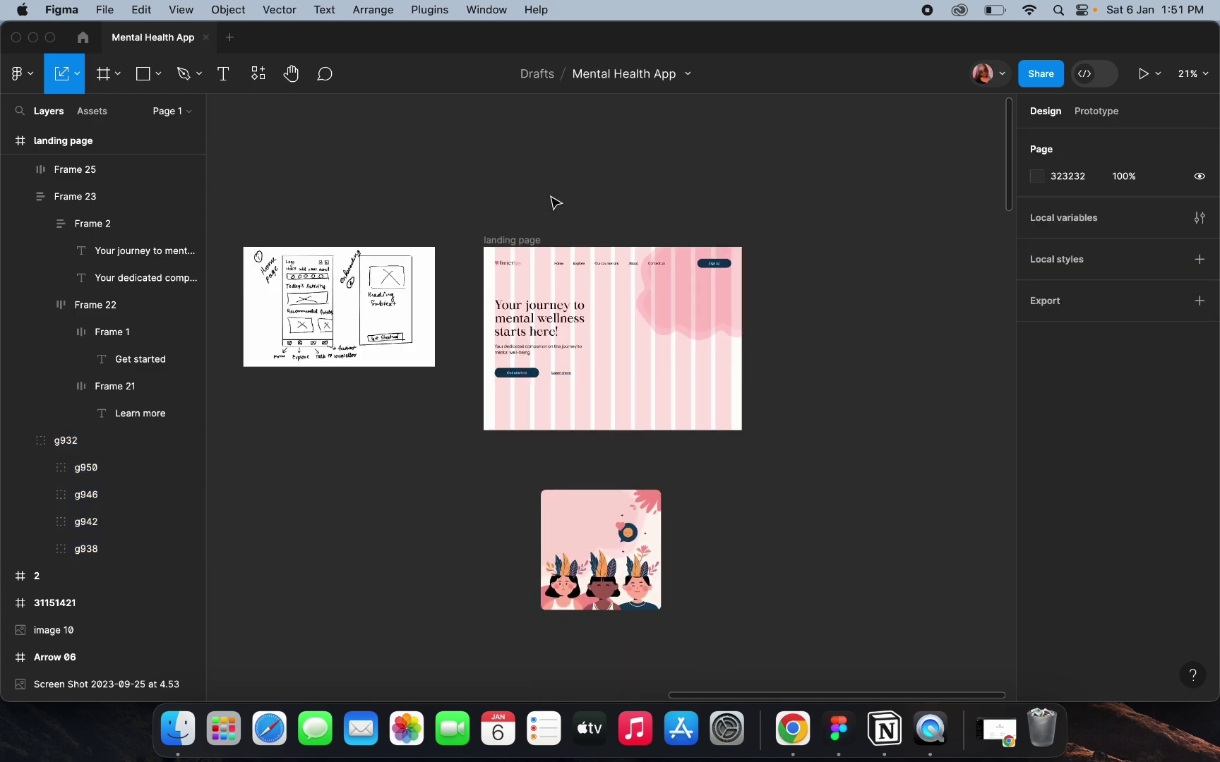
{"action": "scroll", "coordinate": [558, 202], "scroll_direction": "left", "scroll_amount": 10}
{"action": "scroll", "coordinate": [554, 201], "scroll_direction": "left", "scroll_amount": 5}
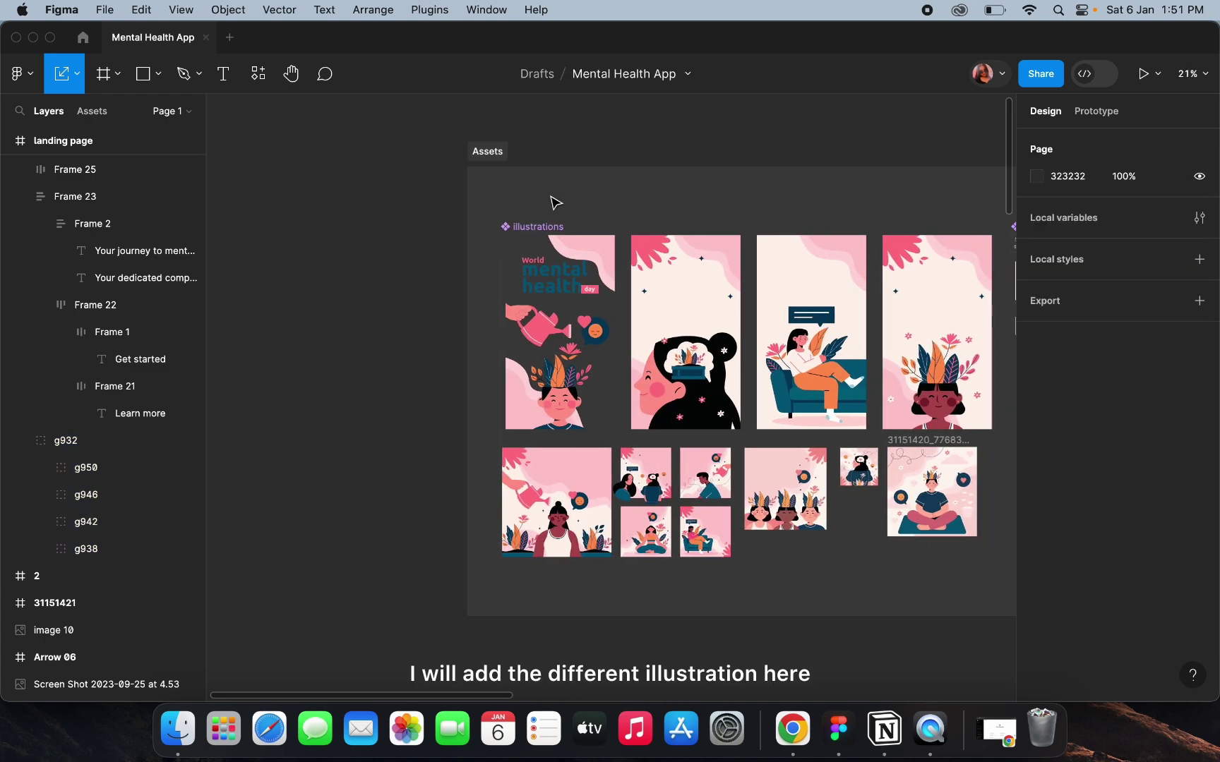
{"action": "scroll", "coordinate": [769, 483], "scroll_direction": "up", "scroll_amount": 3}
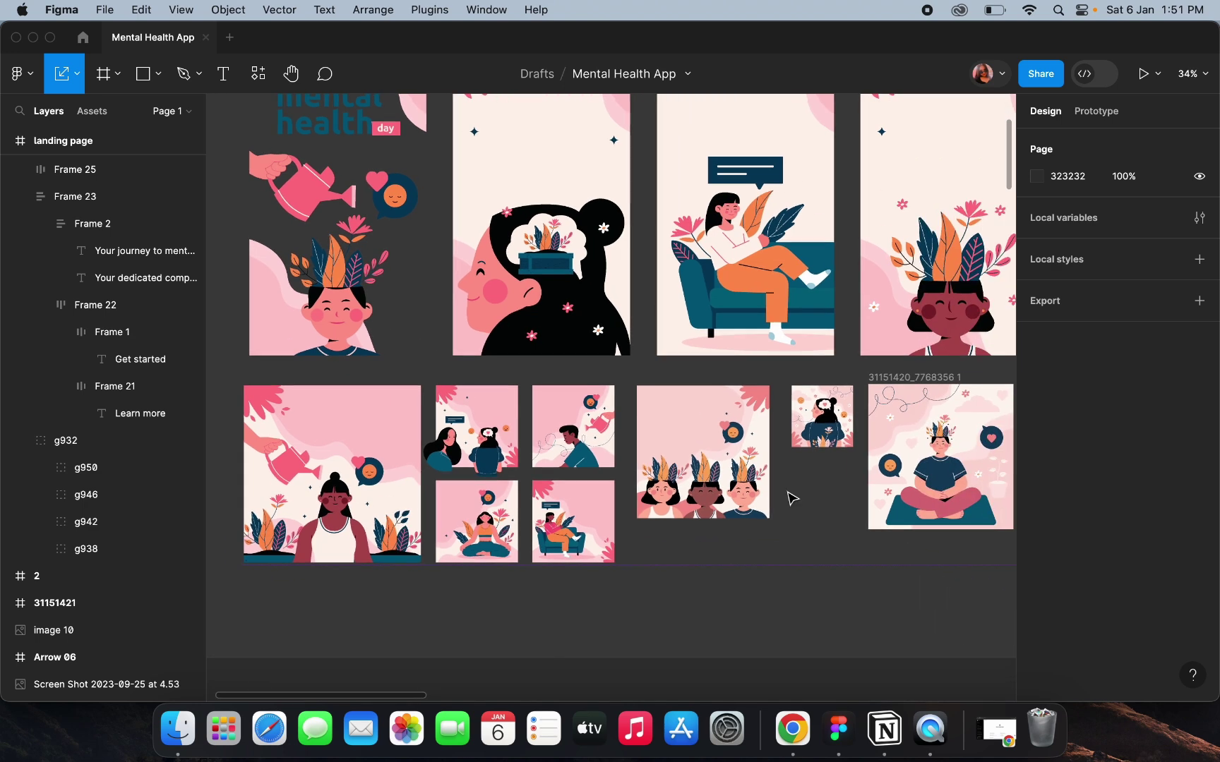
{"action": "scroll", "coordinate": [789, 499], "scroll_direction": "right", "scroll_amount": 3}
{"action": "left_click", "coordinate": [791, 499]}
{"action": "key", "text": "Escape"}
{"action": "scroll", "coordinate": [518, 282], "scroll_direction": "down", "scroll_amount": 3}
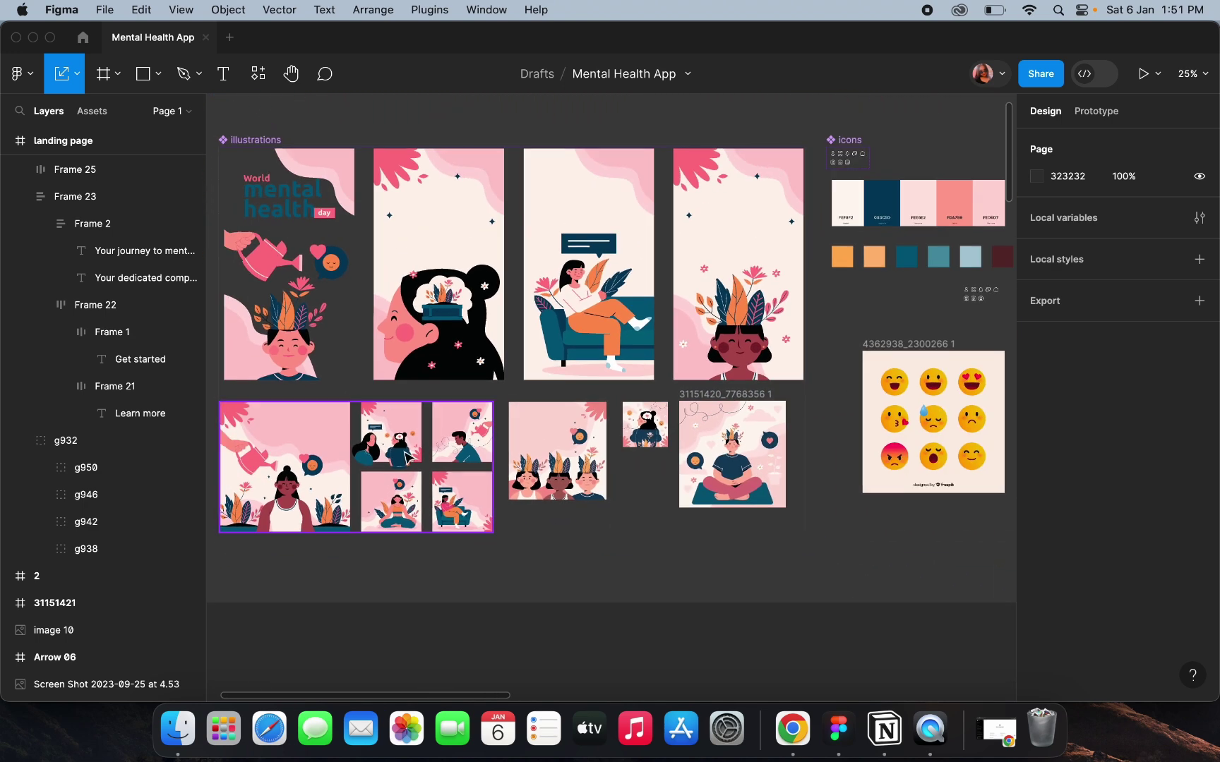
{"action": "scroll", "coordinate": [519, 285], "scroll_direction": "up", "scroll_amount": 3}
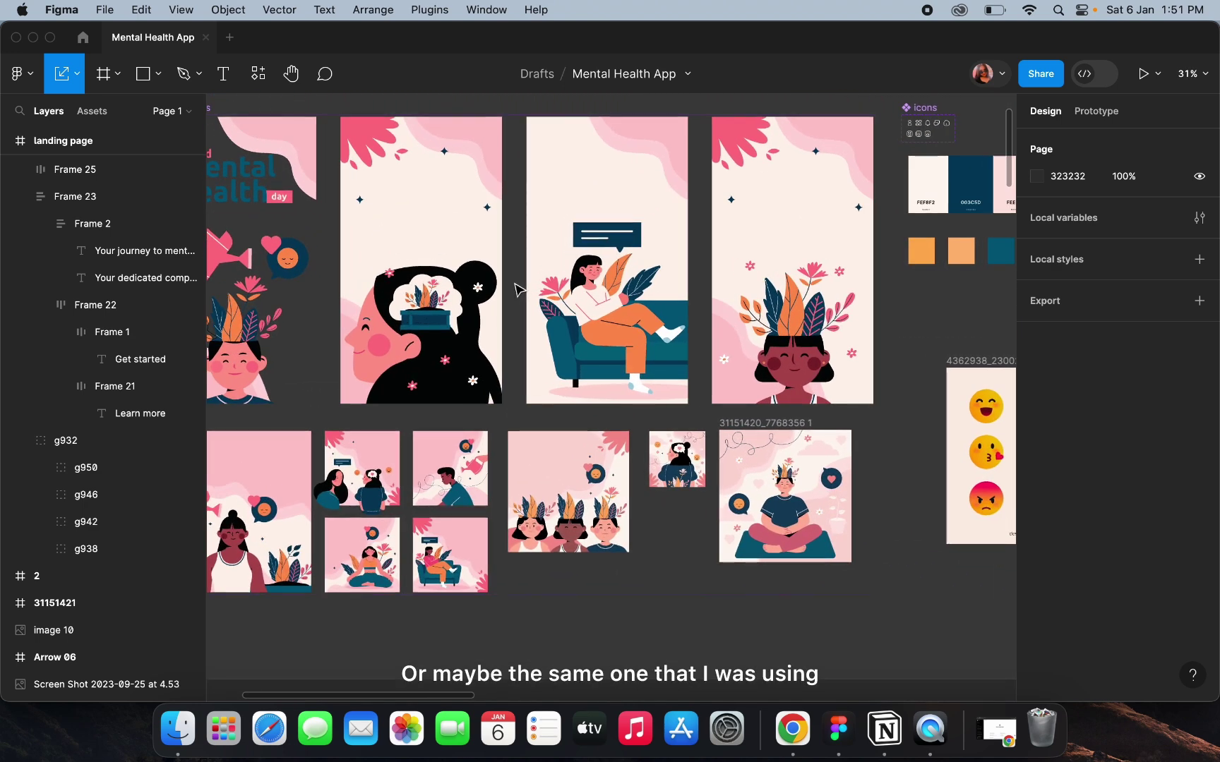
{"action": "scroll", "coordinate": [519, 289], "scroll_direction": "down", "scroll_amount": 3}
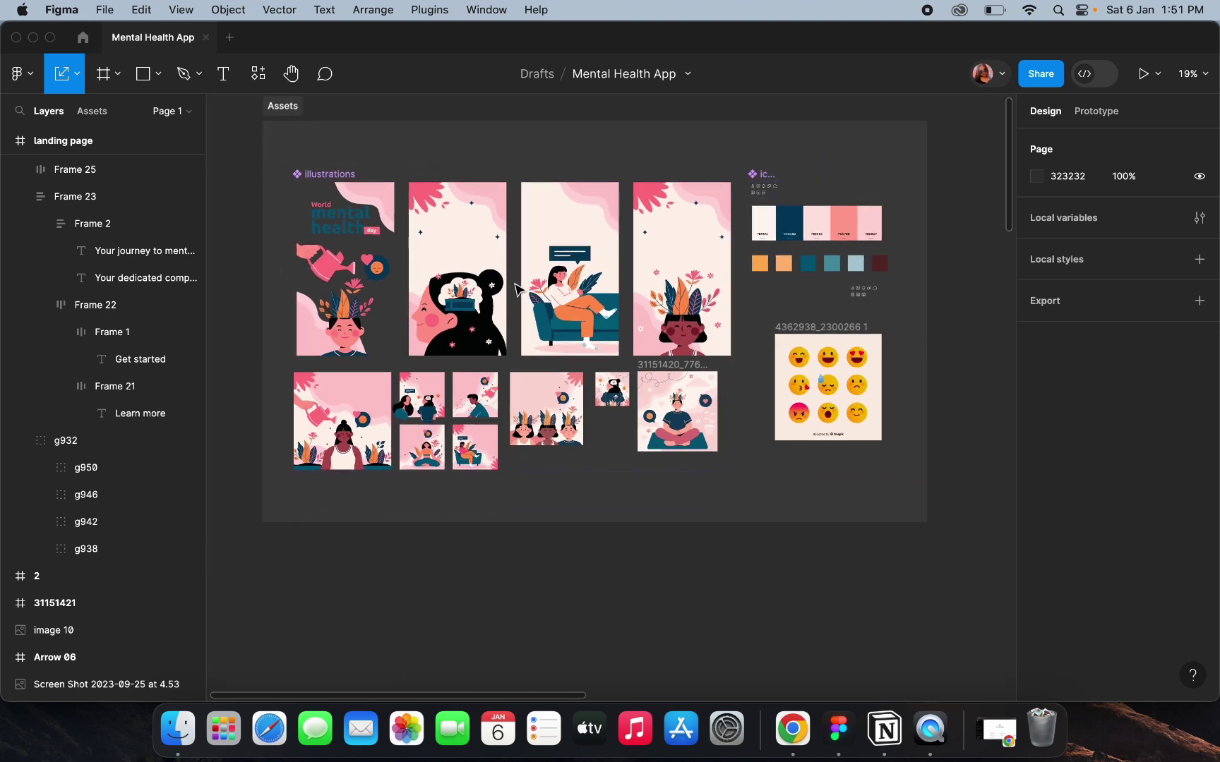
{"action": "scroll", "coordinate": [648, 385], "scroll_direction": "up", "scroll_amount": 5}
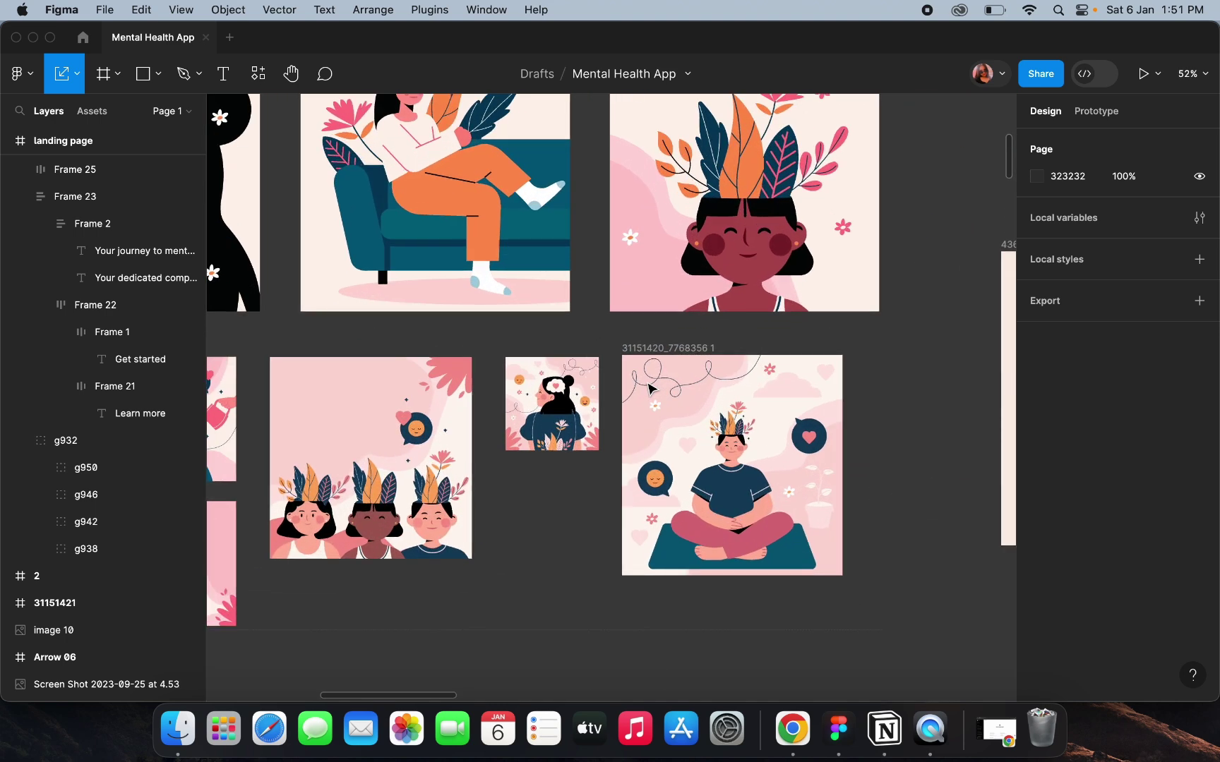
{"action": "left_click", "coordinate": [583, 380]}
{"action": "scroll", "coordinate": [580, 379], "scroll_direction": "down", "scroll_amount": 4}
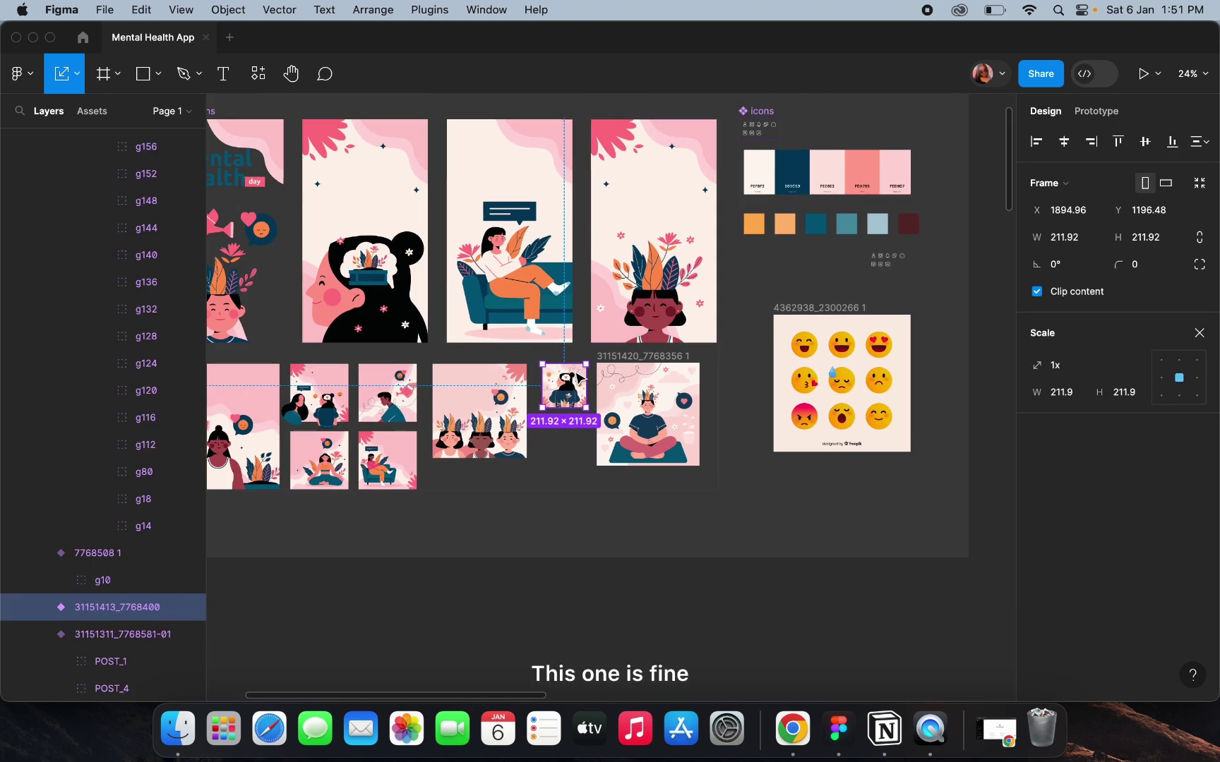
Move the woman illustration into the hero and scale it up to 648×648 with corner radius 32.
{"action": "left_click_drag", "start_coordinate": [580, 376], "coordinate": [896, 356]}
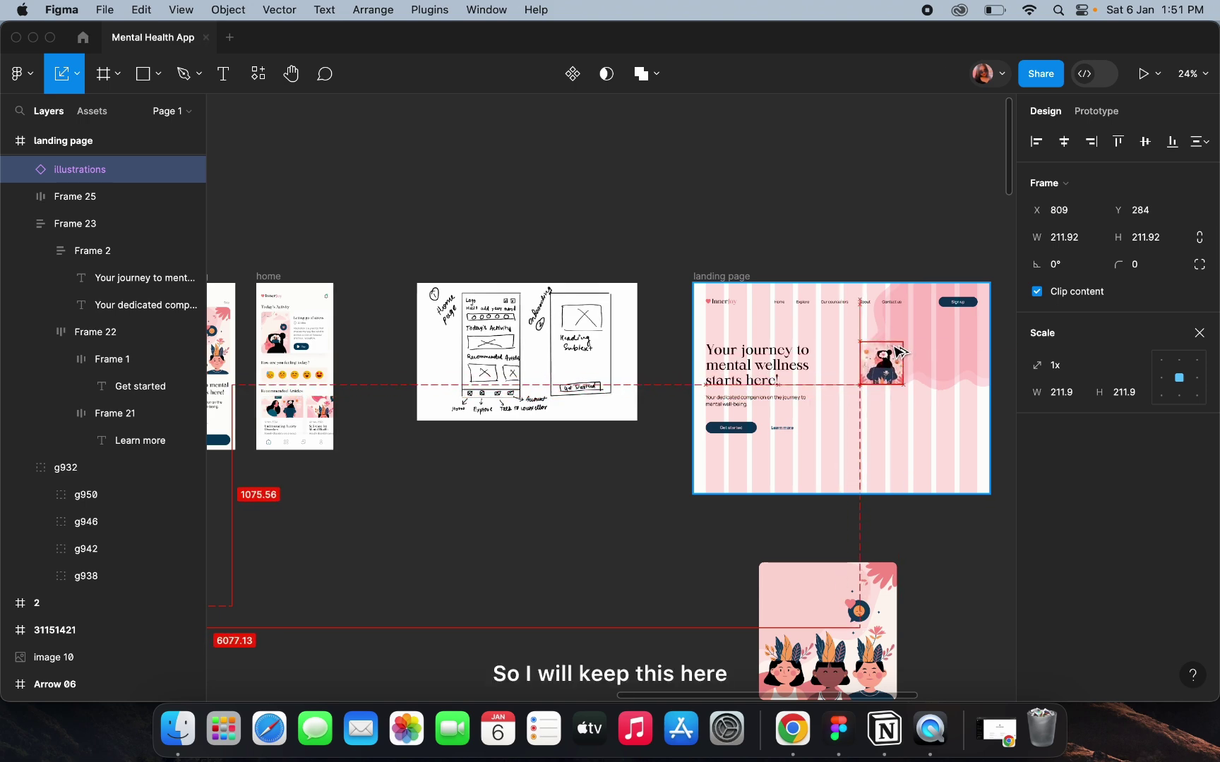
{"action": "scroll", "coordinate": [893, 344], "scroll_direction": "up", "scroll_amount": 3}
{"action": "scroll", "coordinate": [893, 345], "scroll_direction": "down", "scroll_amount": 3}
{"action": "scroll", "coordinate": [893, 345], "scroll_direction": "right", "scroll_amount": 3}
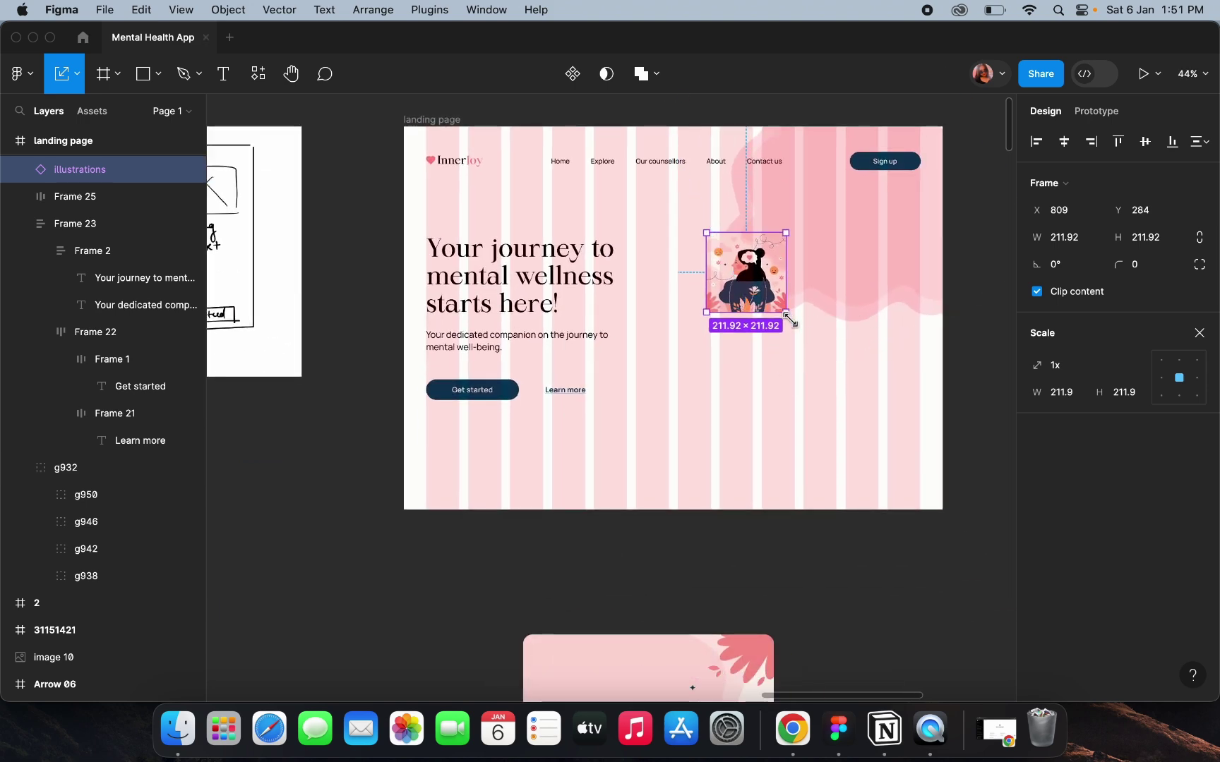
{"action": "left_click_drag", "start_coordinate": [787, 312], "coordinate": [904, 450]}
{"action": "left_click_drag", "start_coordinate": [847, 350], "coordinate": [815, 335]}
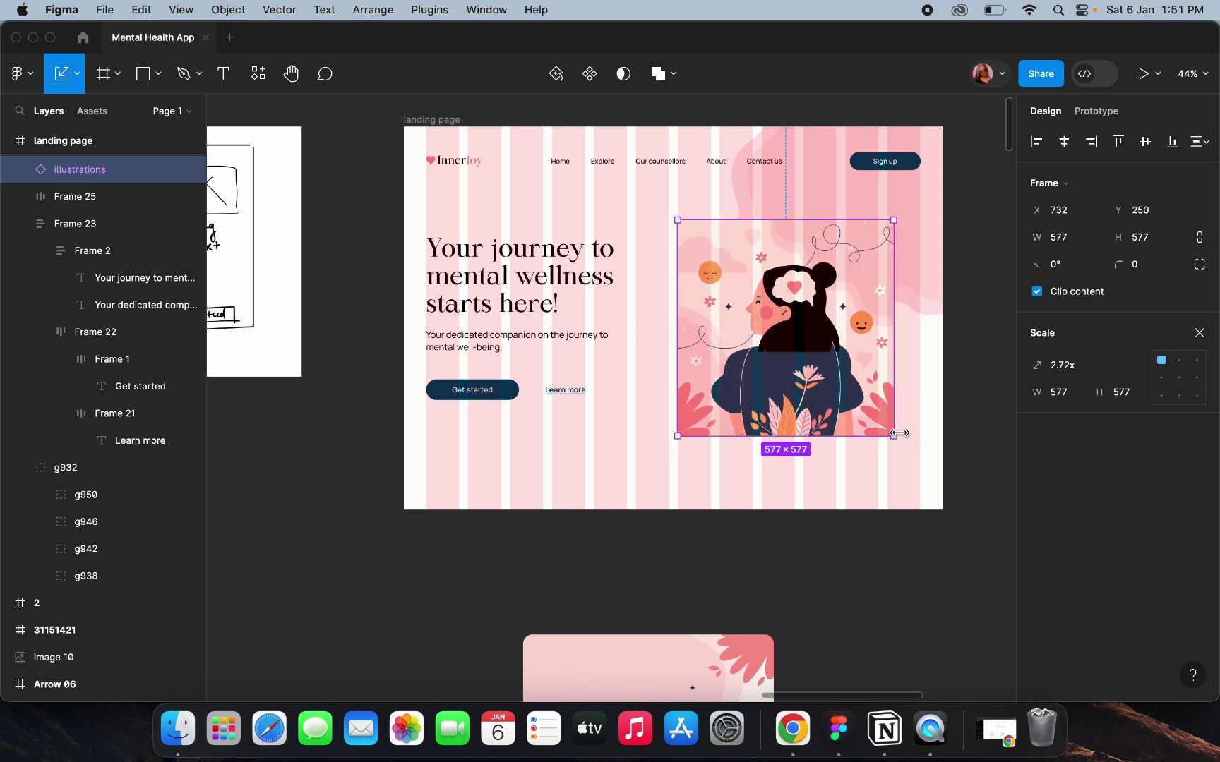
{"action": "left_click_drag", "start_coordinate": [900, 434], "coordinate": [918, 455]}
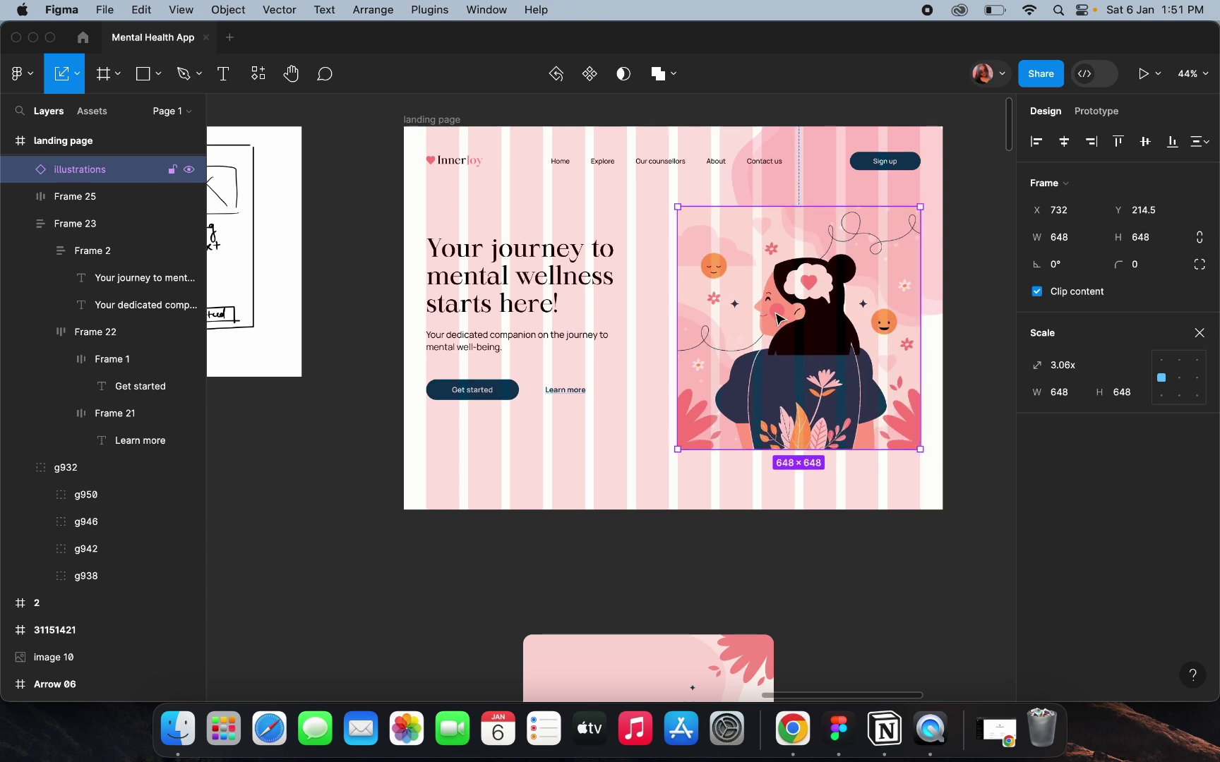
{"action": "type", "text": "32"}
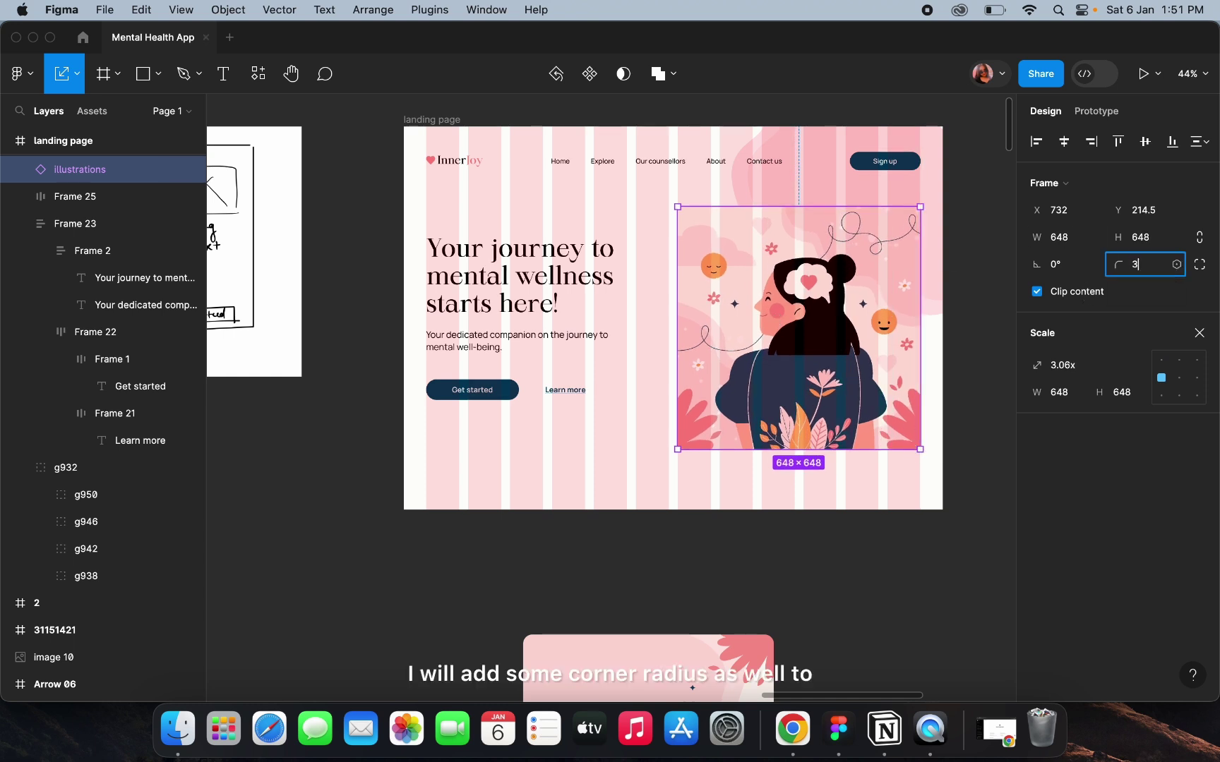
Apply 59% iOS corner smoothing to the illustration's 32 corner radius.
{"action": "left_click", "coordinate": [1200, 265]}
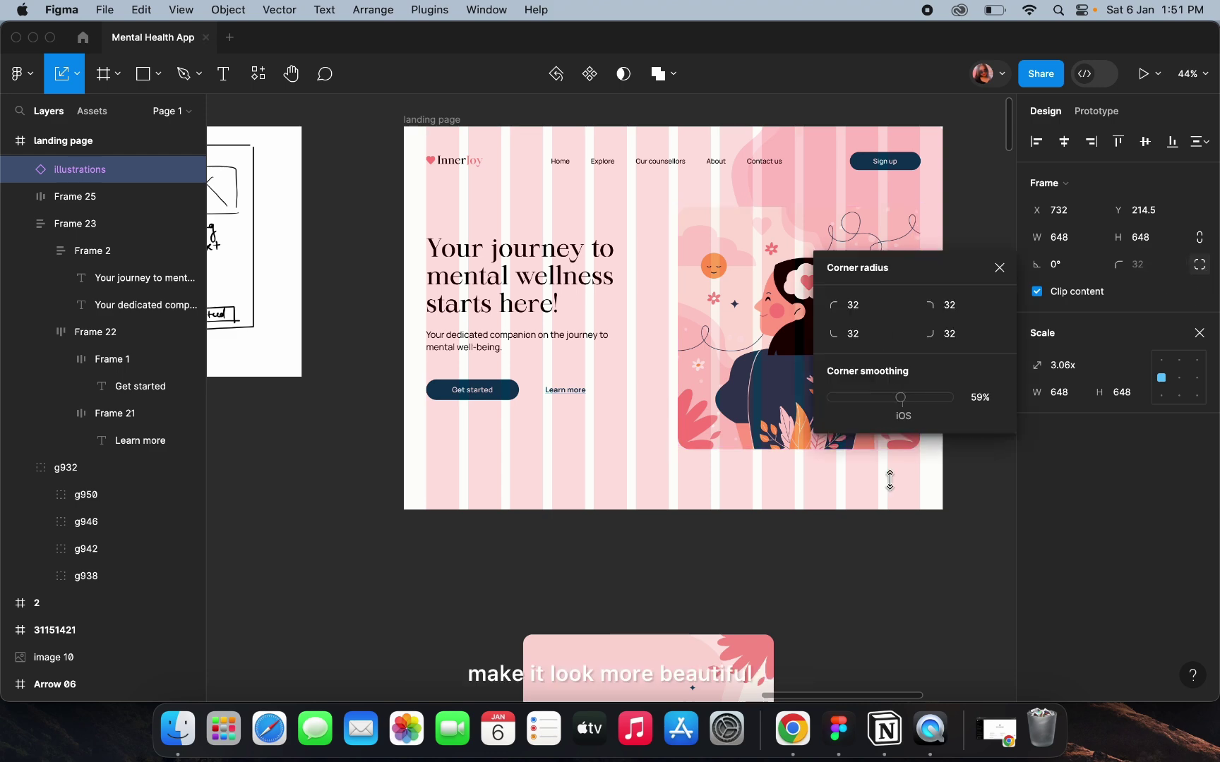
{"action": "left_click", "coordinate": [852, 596]}
{"action": "left_click", "coordinate": [782, 353]}
Select the pink background blob, leave scaling mode, then reselect the illustration and text block.
{"action": "scroll", "coordinate": [783, 353], "scroll_direction": "up", "scroll_amount": 3}
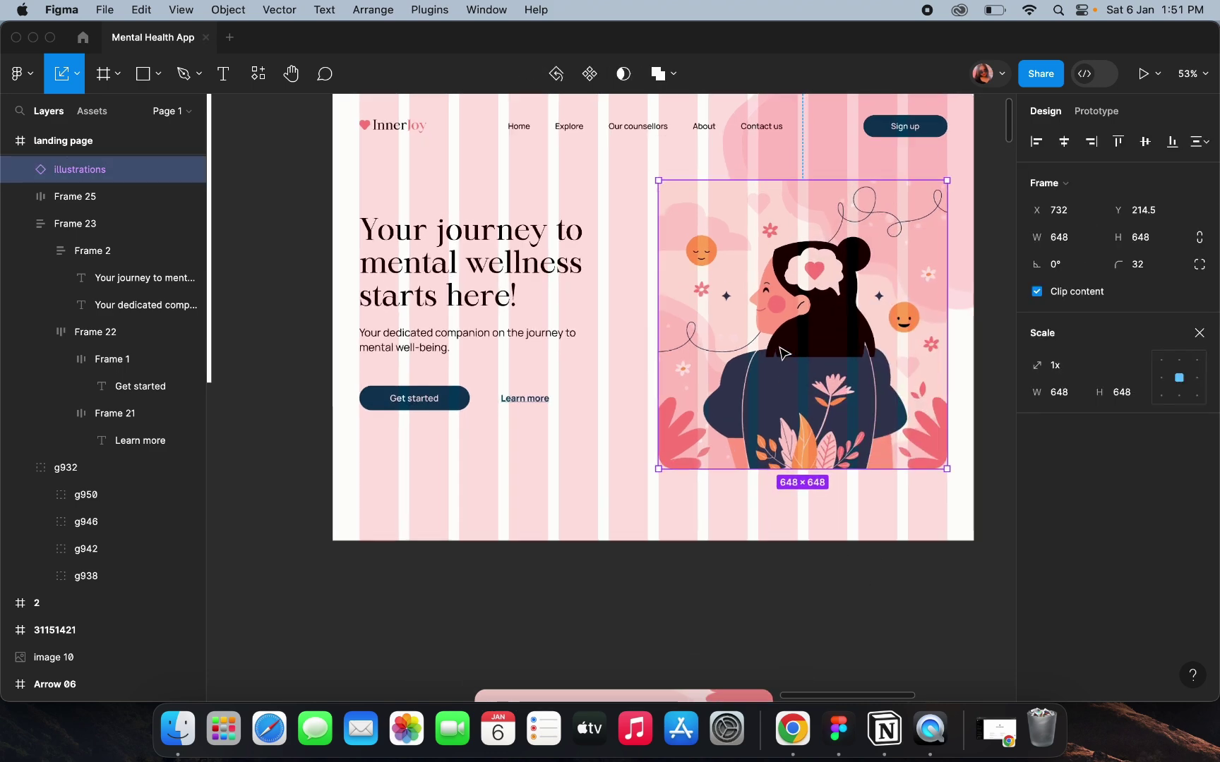
{"action": "left_click", "coordinate": [805, 185]}
{"action": "left_click", "coordinate": [780, 215]}
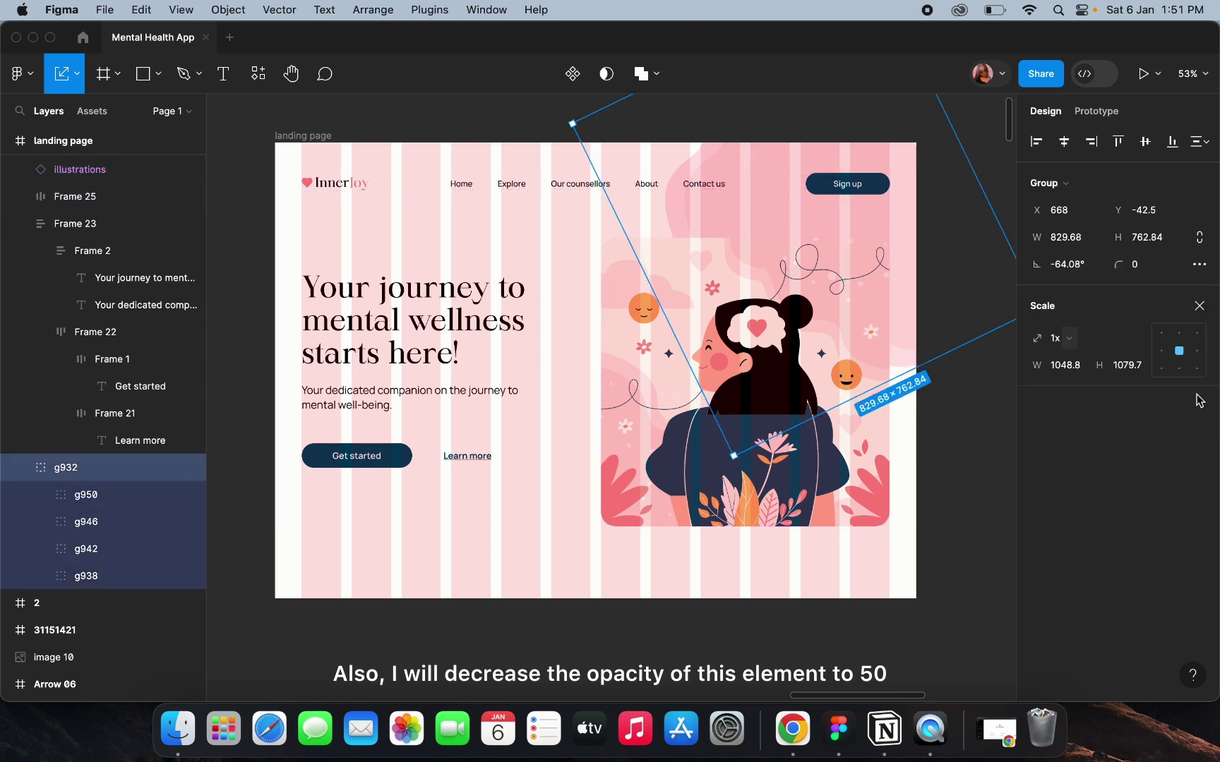
{"action": "left_click", "coordinate": [1191, 305]}
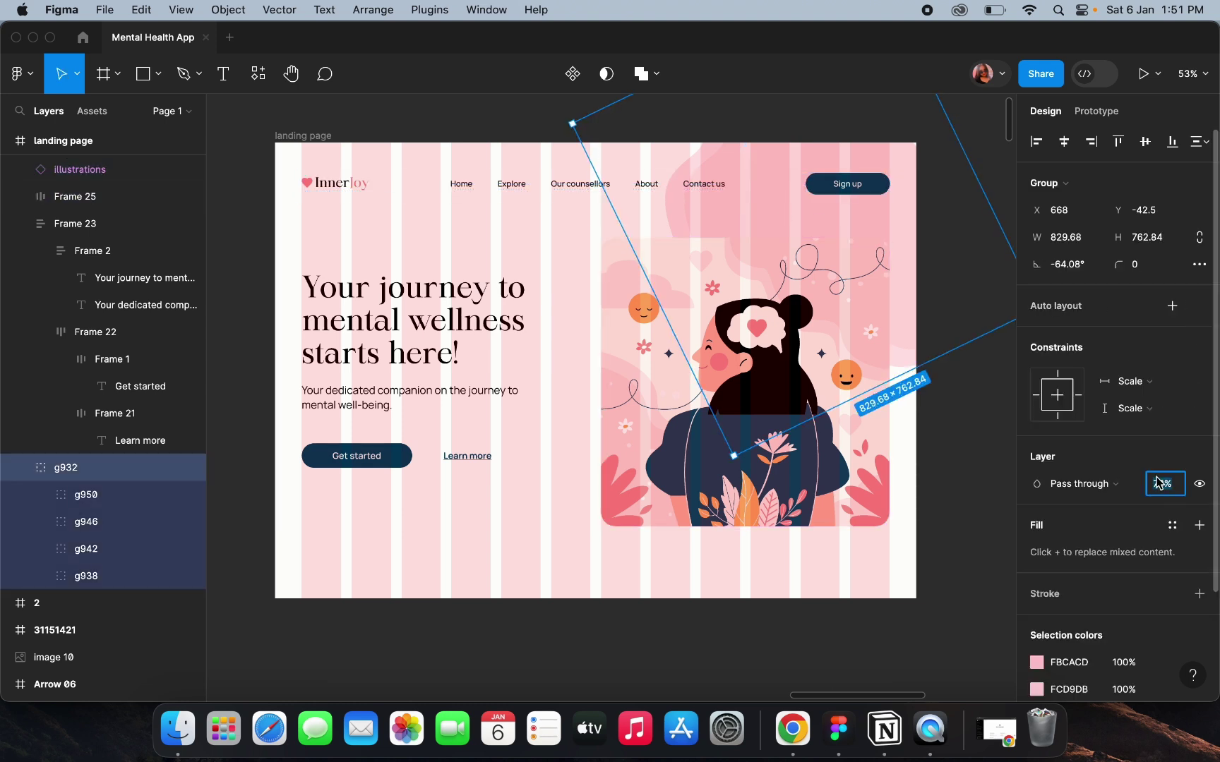
{"action": "left_click", "coordinate": [724, 430]}
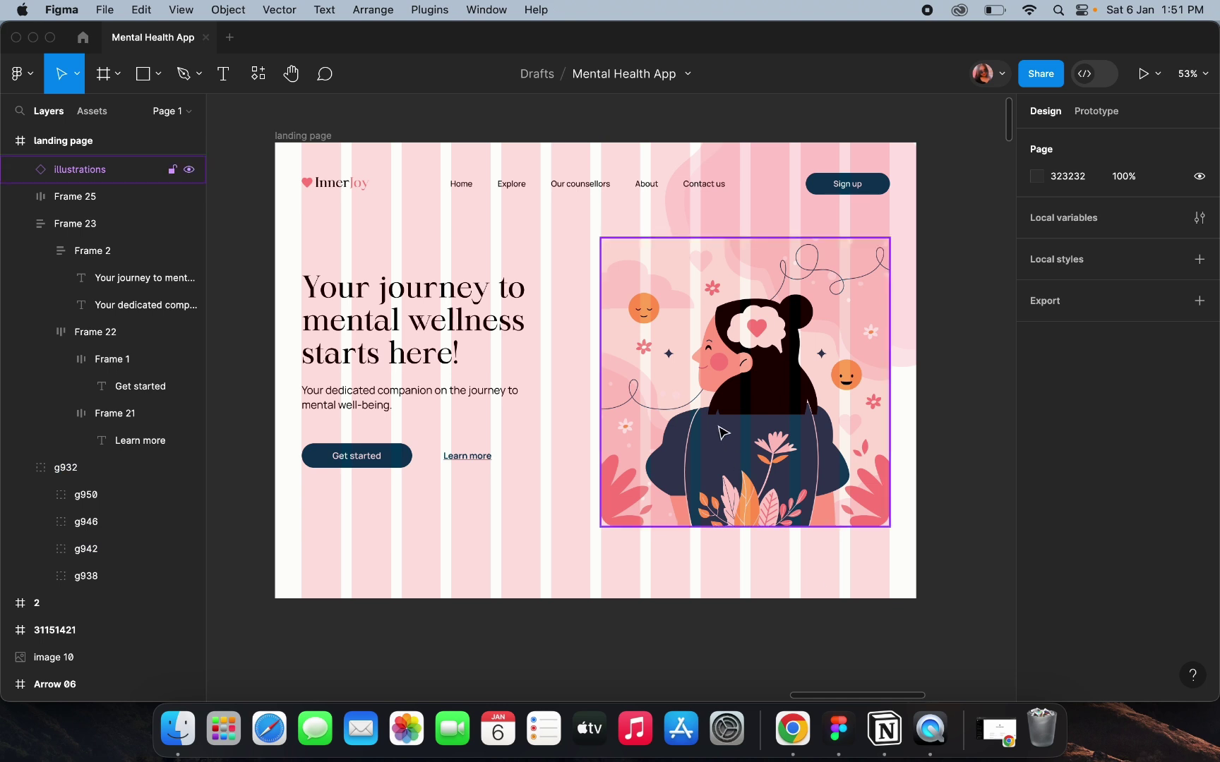
{"action": "left_click", "coordinate": [432, 304]}
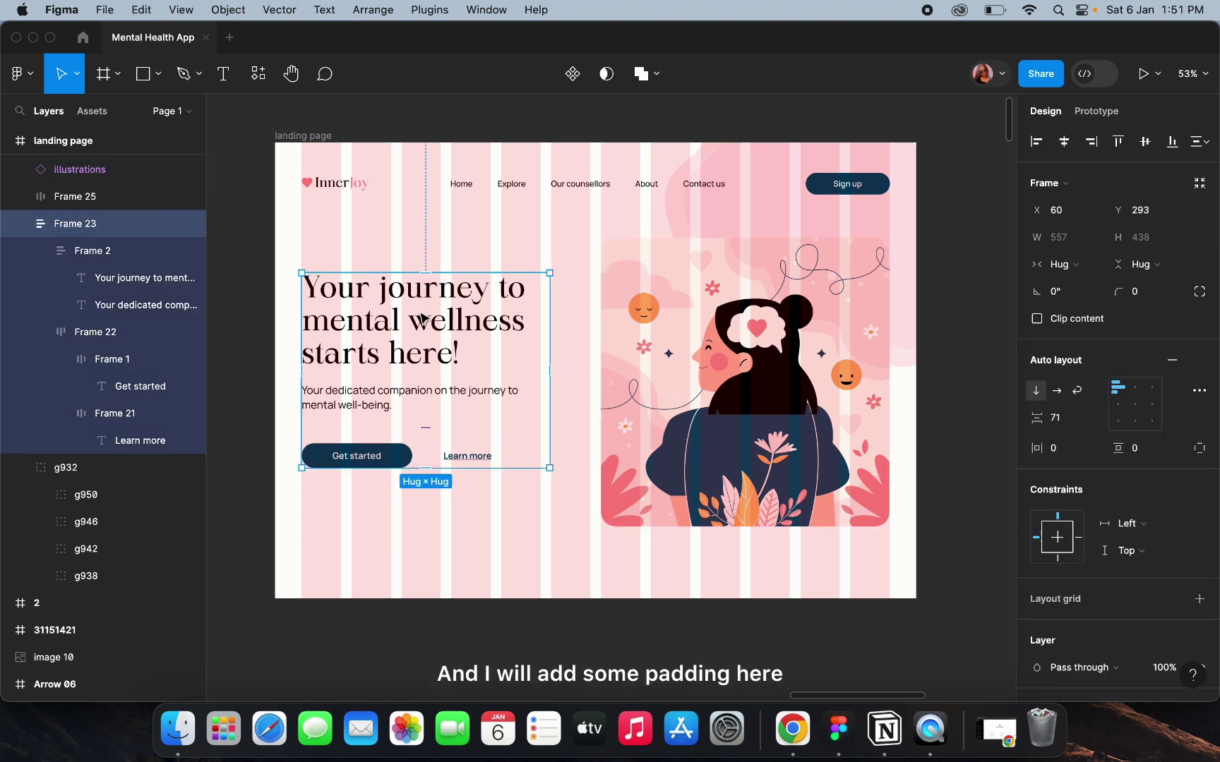
Scale the hero illustration down to 560×560.
{"action": "double_click", "coordinate": [421, 319]}
{"action": "left_click", "coordinate": [481, 541]}
{"action": "left_click", "coordinate": [473, 357]}
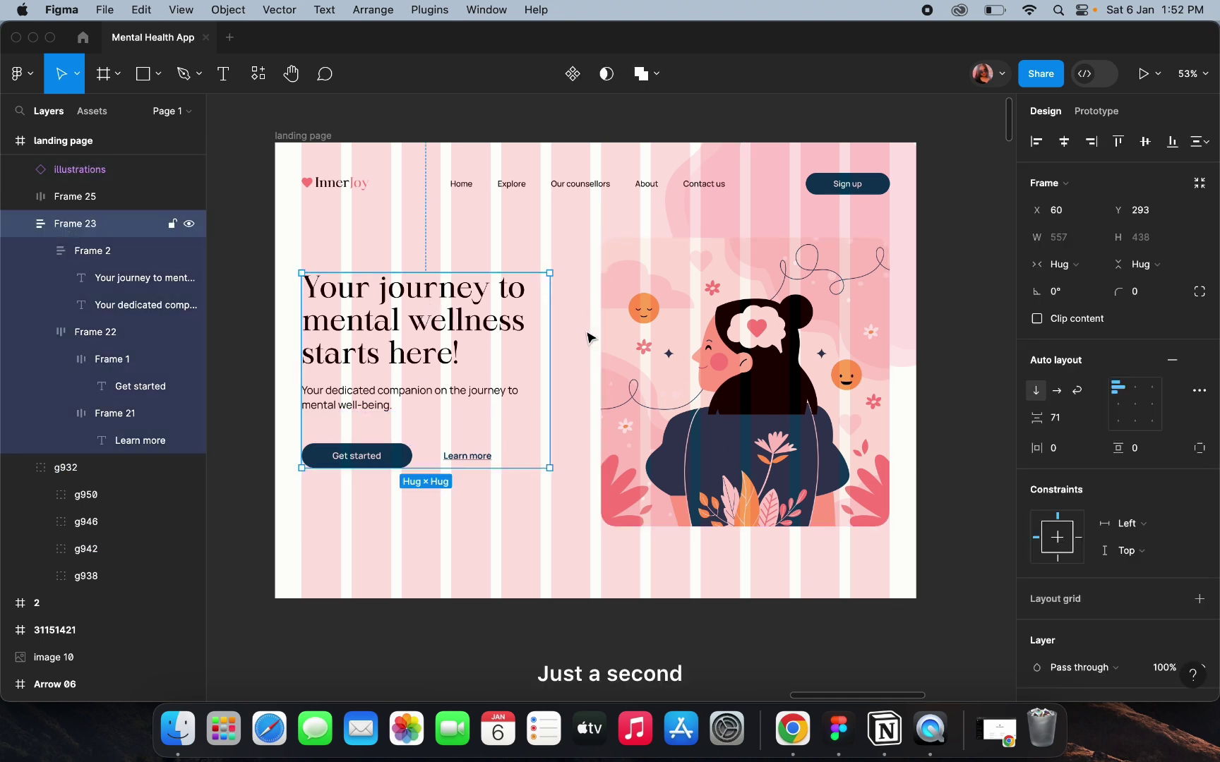
{"action": "left_click", "coordinate": [710, 343], "text": "shift"}
{"action": "left_click", "coordinate": [700, 344]}
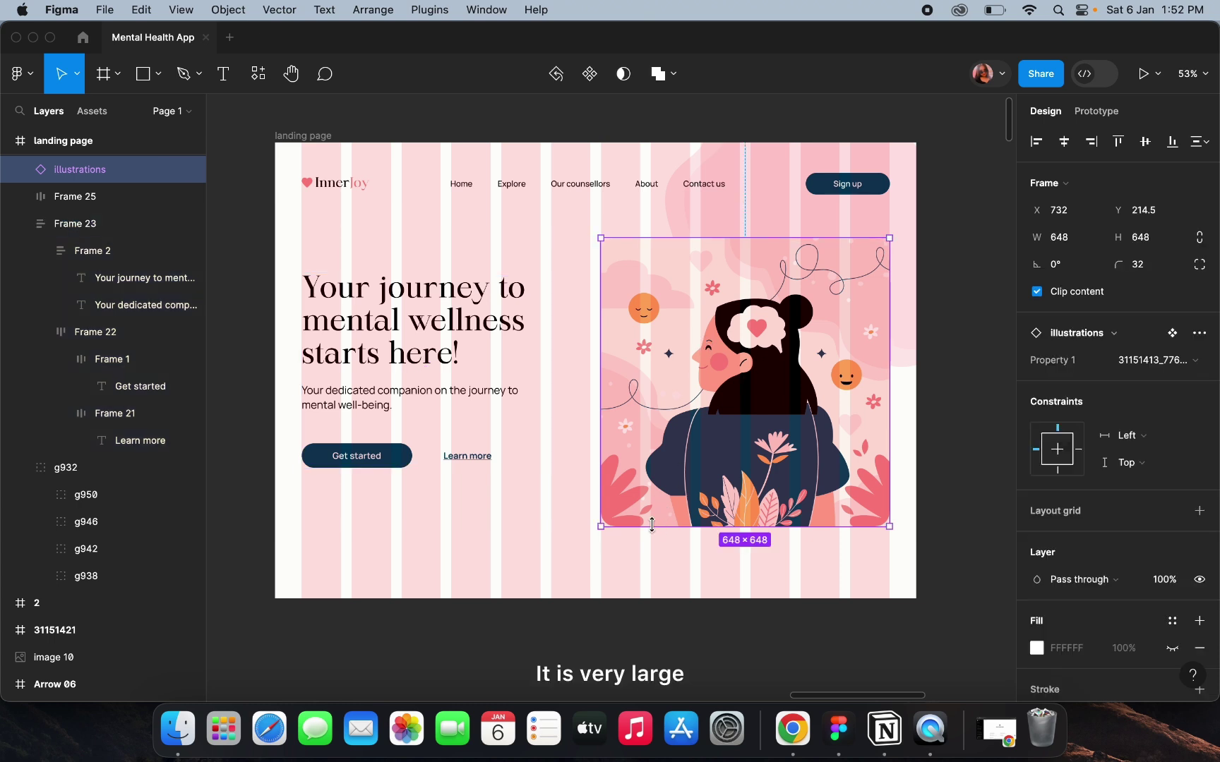
{"action": "key", "text": "k"}
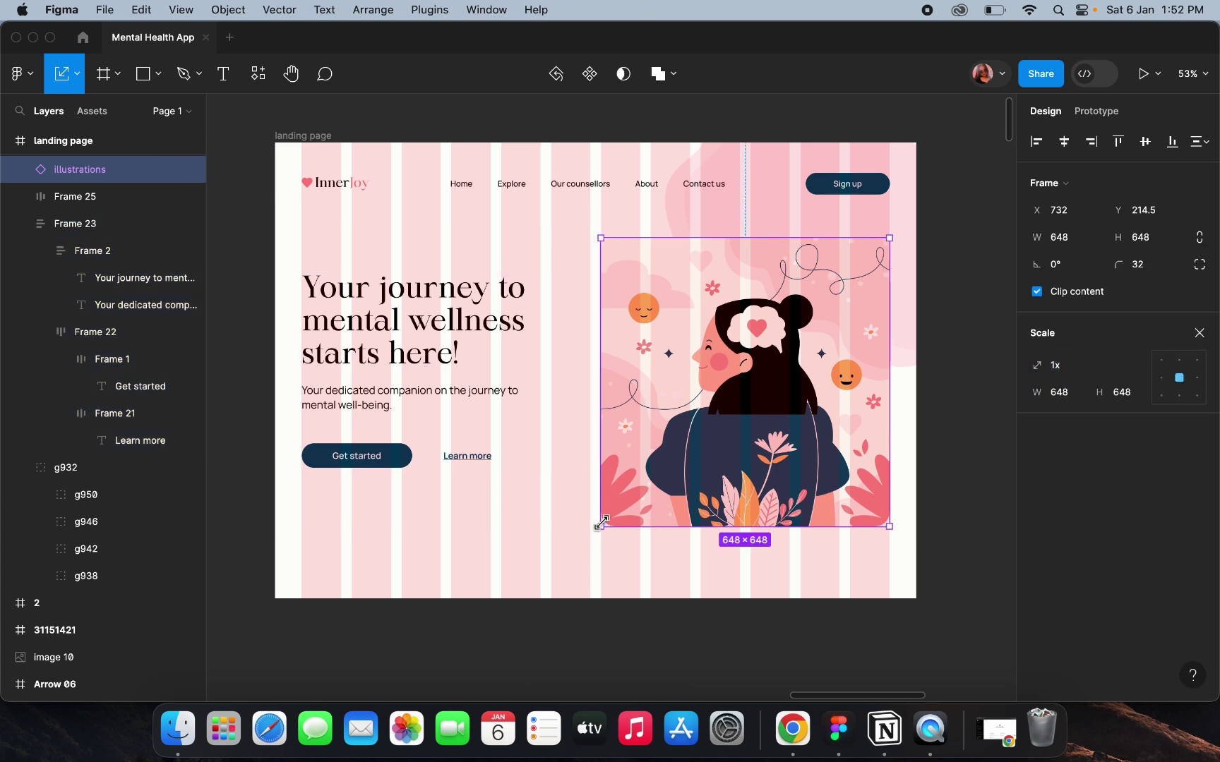
{"action": "left_click_drag", "start_coordinate": [602, 523], "coordinate": [641, 482]}
Widen the heading text box and select it together with the illustration.
{"action": "left_click", "coordinate": [522, 318], "text": "super"}
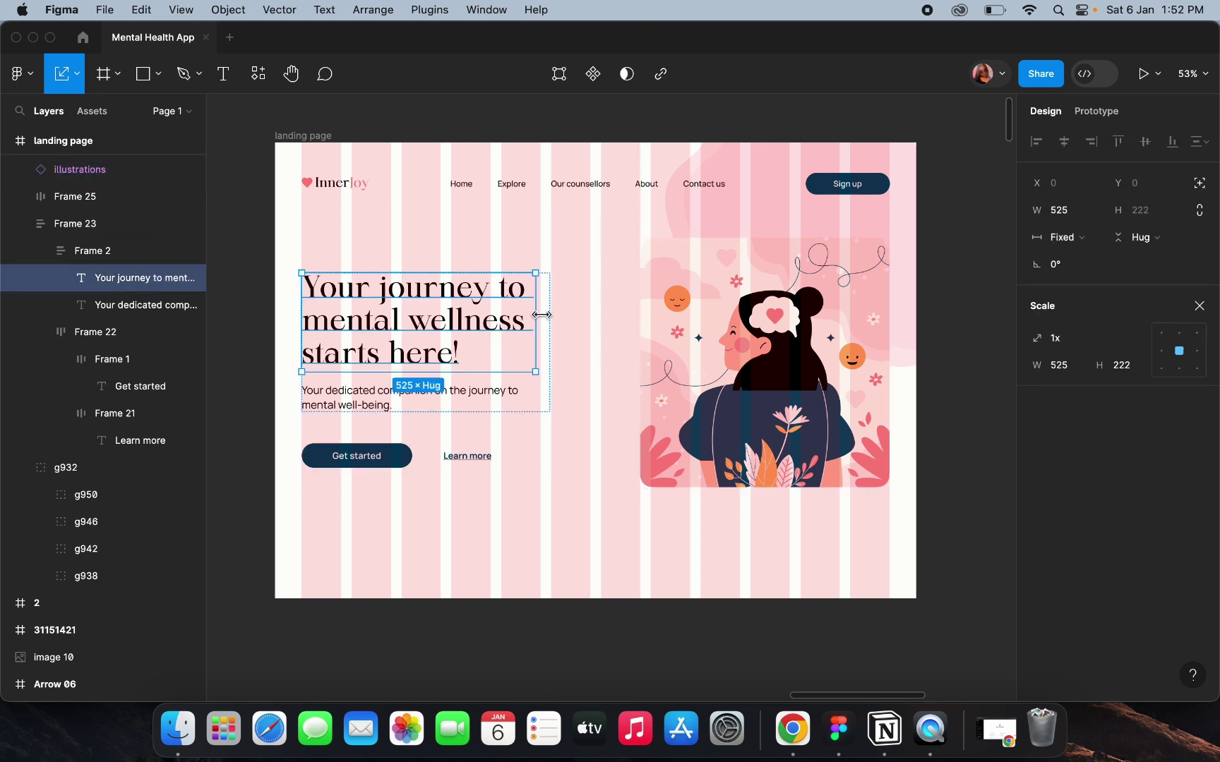
{"action": "key", "text": "v"}
{"action": "mouse_move", "coordinate": [540, 307]}
{"action": "left_mouse_down"}
{"action": "mouse_move", "coordinate": [637, 324]}
{"action": "mouse_move", "coordinate": [554, 308]}
{"action": "left_mouse_up"}
{"action": "left_click", "coordinate": [697, 353]}
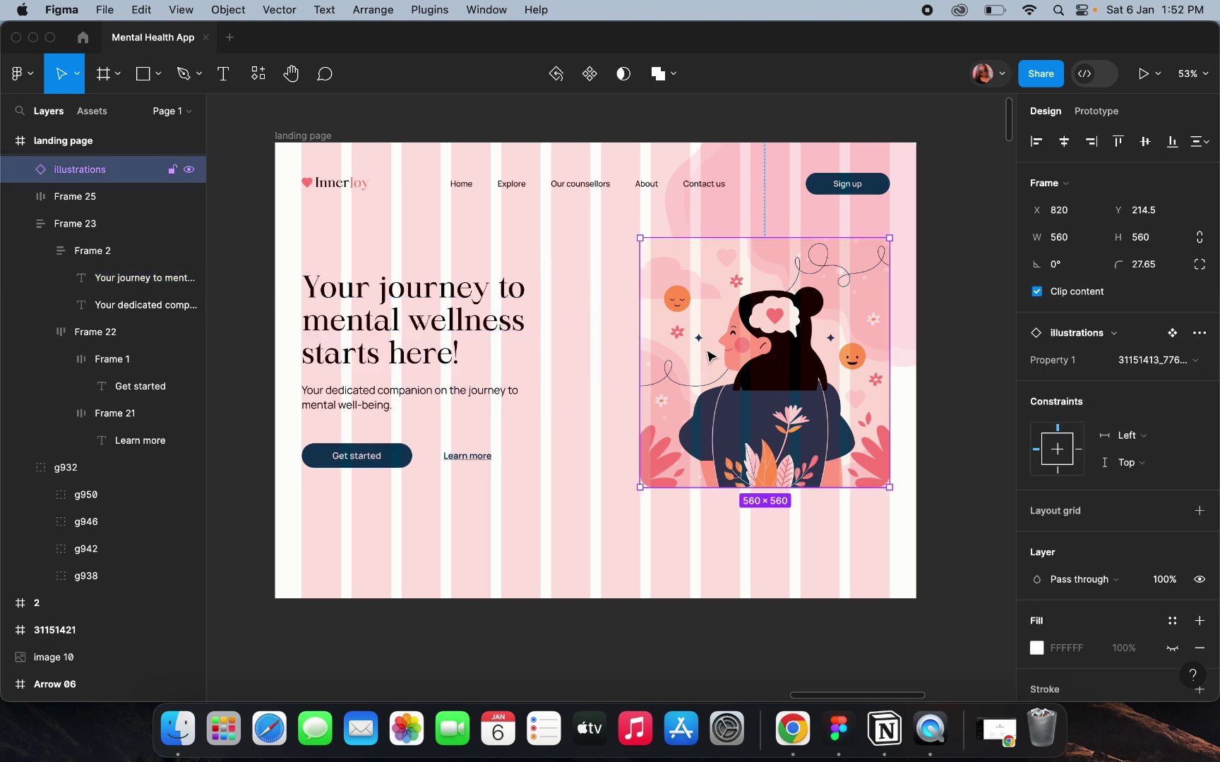
{"action": "left_click", "coordinate": [451, 350], "text": "shift"}
Wrap the text block and illustration in an auto-layout row with Auto spacing.
{"action": "key", "text": "shift+a"}
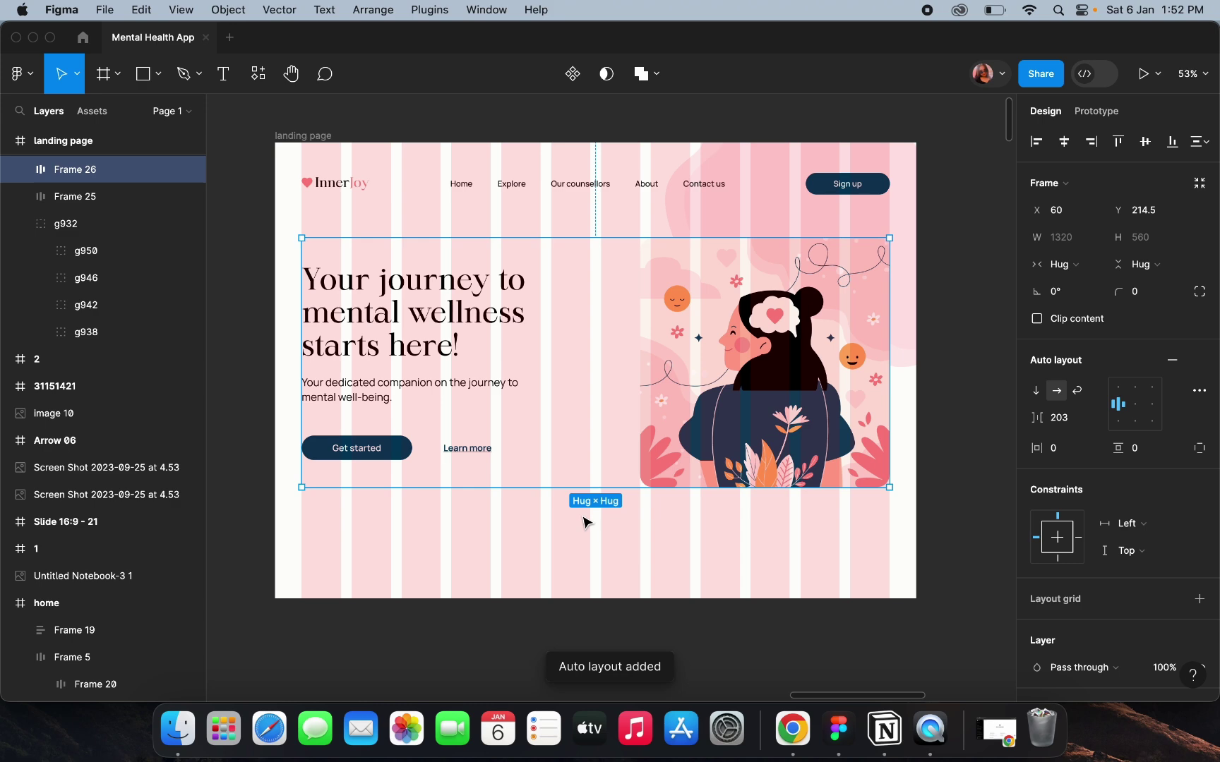
{"action": "left_click", "coordinate": [583, 519]}
{"action": "double_click", "coordinate": [721, 310]}
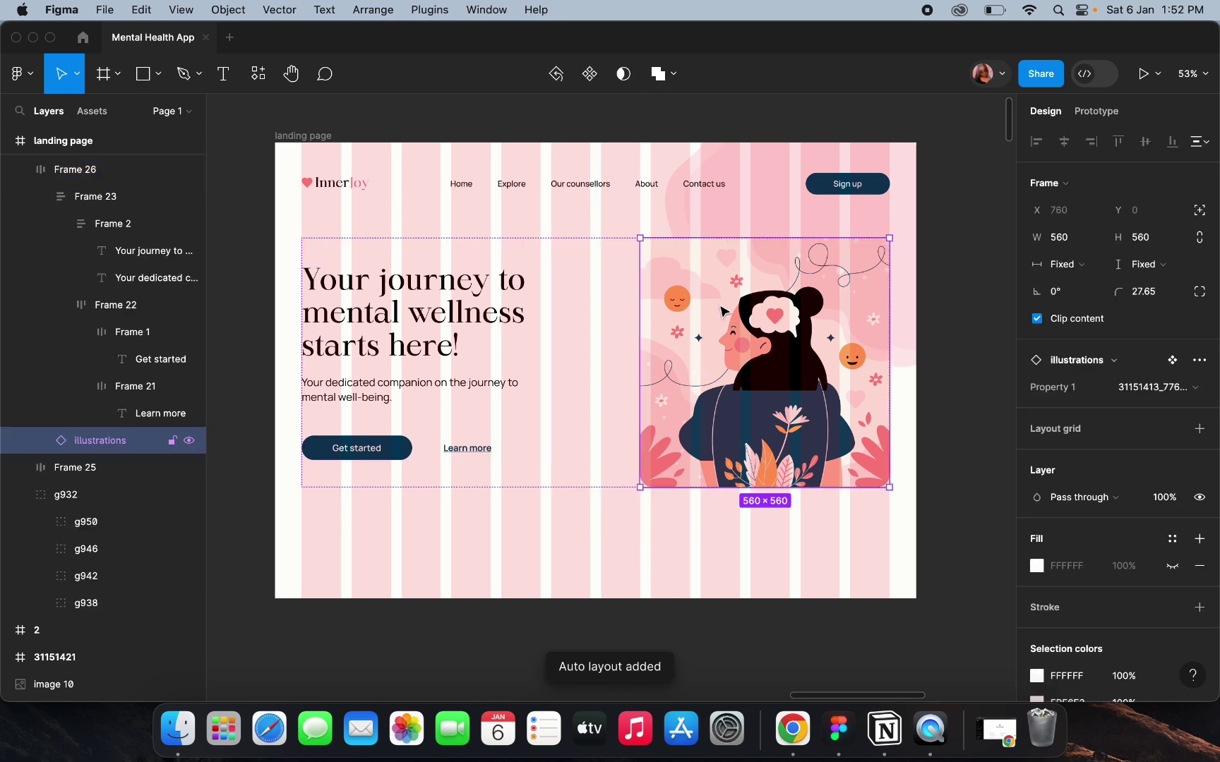
{"action": "left_click", "coordinate": [614, 431]}
{"action": "left_click", "coordinate": [1108, 422]}
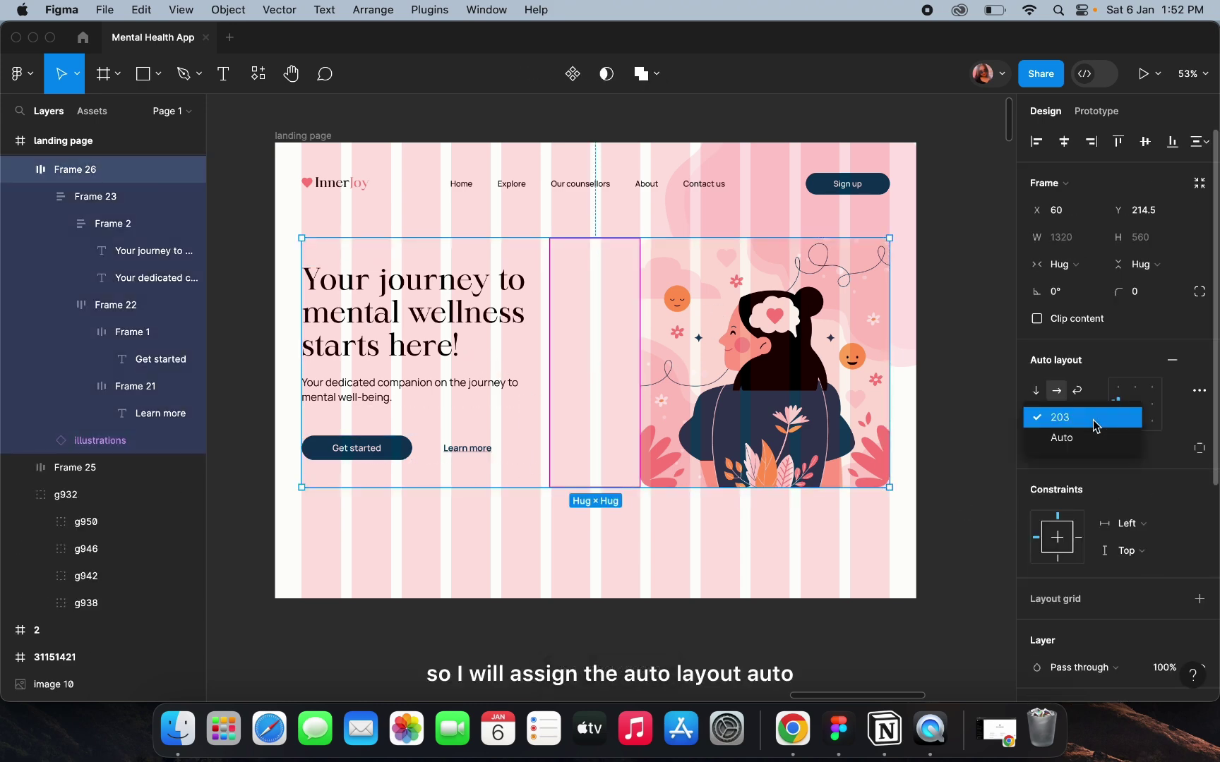
{"action": "left_click", "coordinate": [1080, 434]}
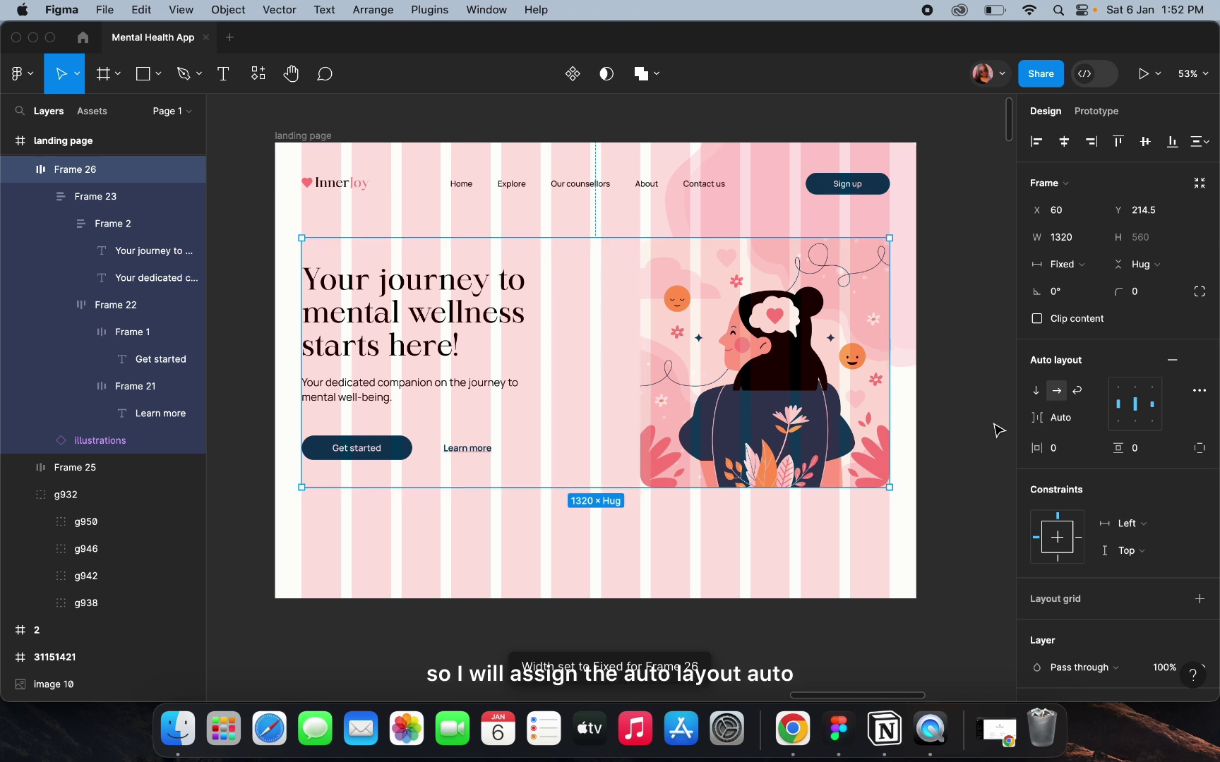
Enlarge the illustration to 626×626 and centre the hero row's contents.
{"action": "left_click", "coordinate": [711, 324]}
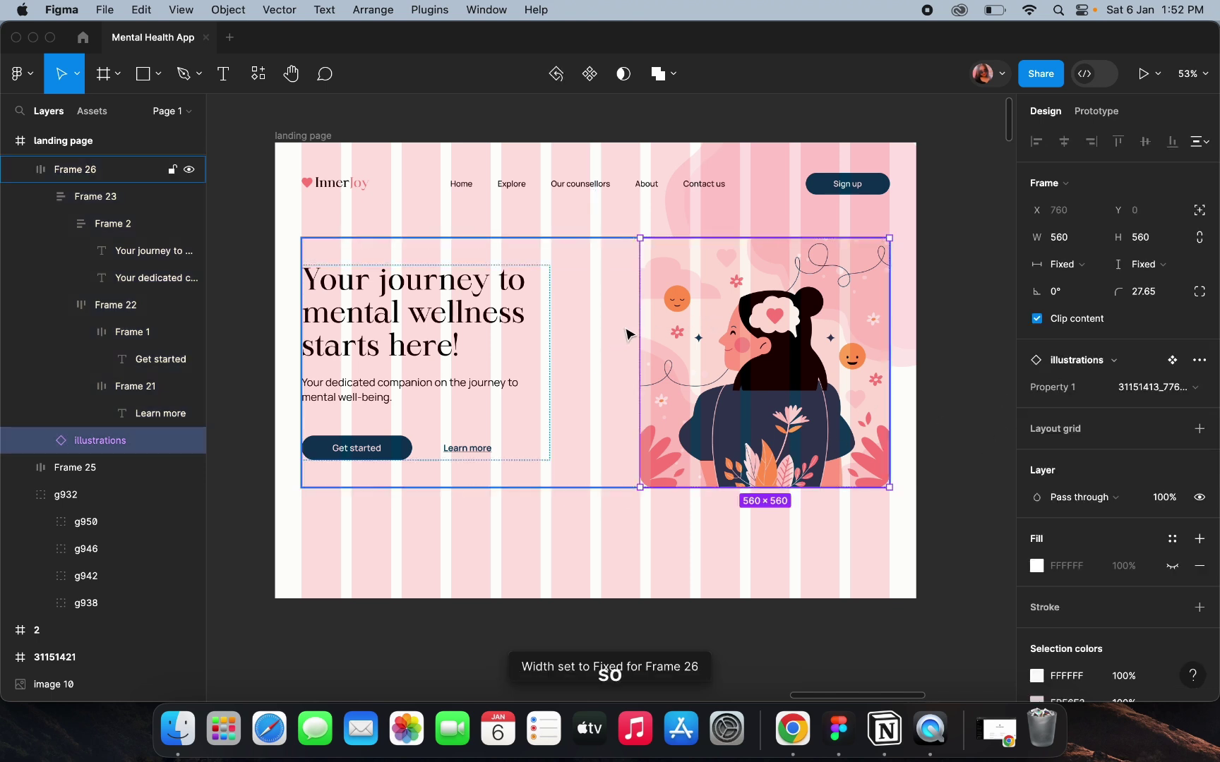
{"action": "key", "text": "k"}
{"action": "left_click_drag", "start_coordinate": [634, 325], "coordinate": [611, 326]}
{"action": "left_click", "coordinate": [616, 577]}
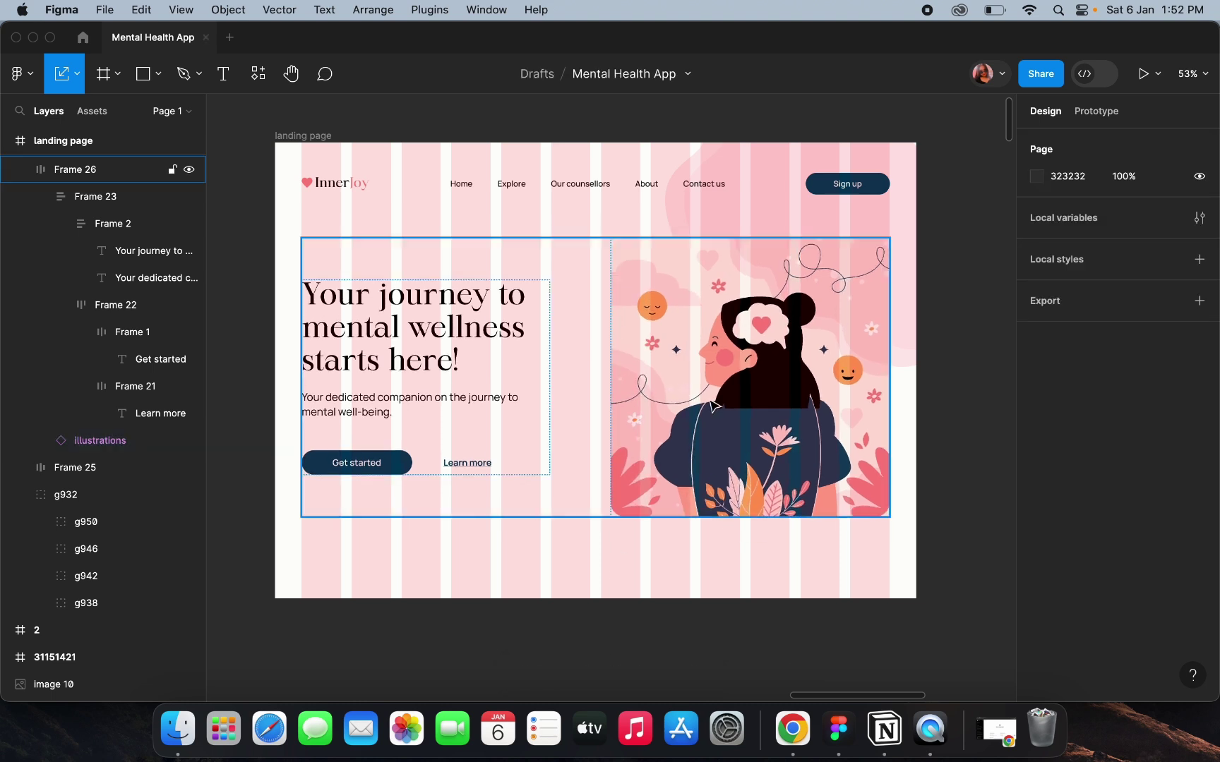
{"action": "left_click", "coordinate": [730, 382]}
{"action": "left_click", "coordinate": [1063, 144]}
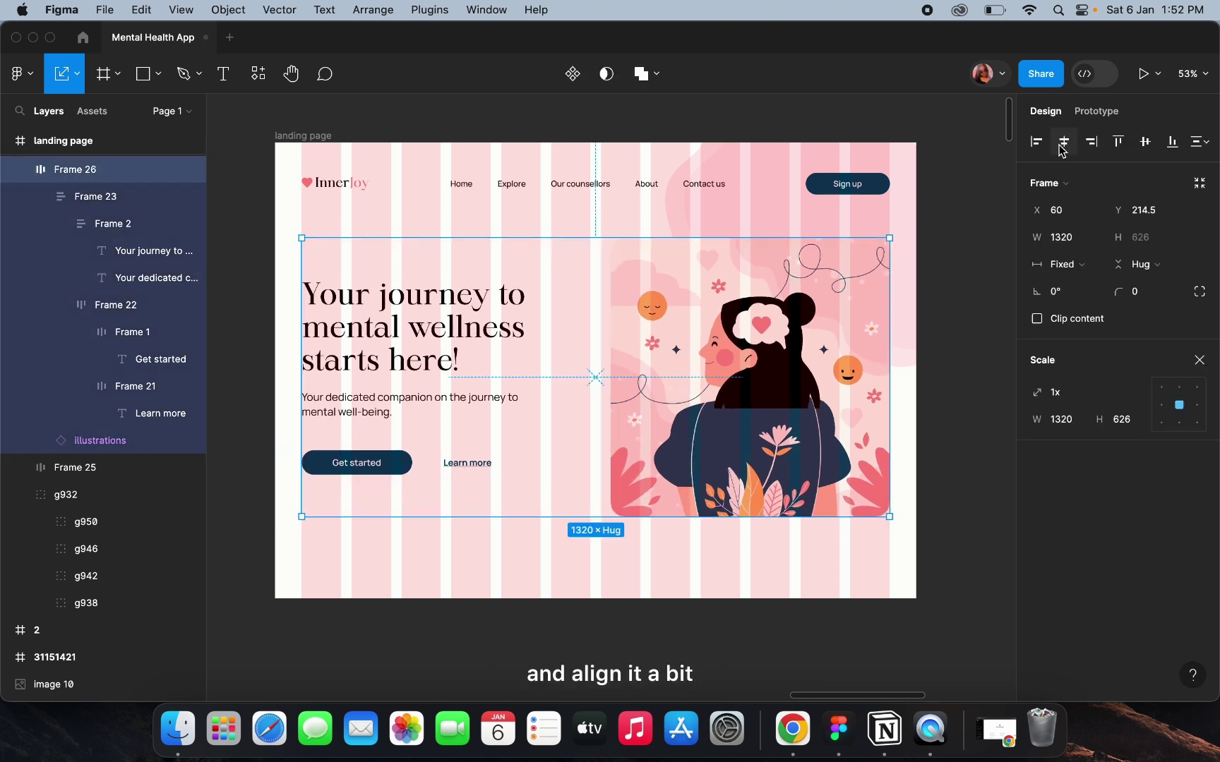
Add a default drop shadow (Y 4, blur 4, 25% black) to the illustration.
{"action": "left_click", "coordinate": [737, 419]}
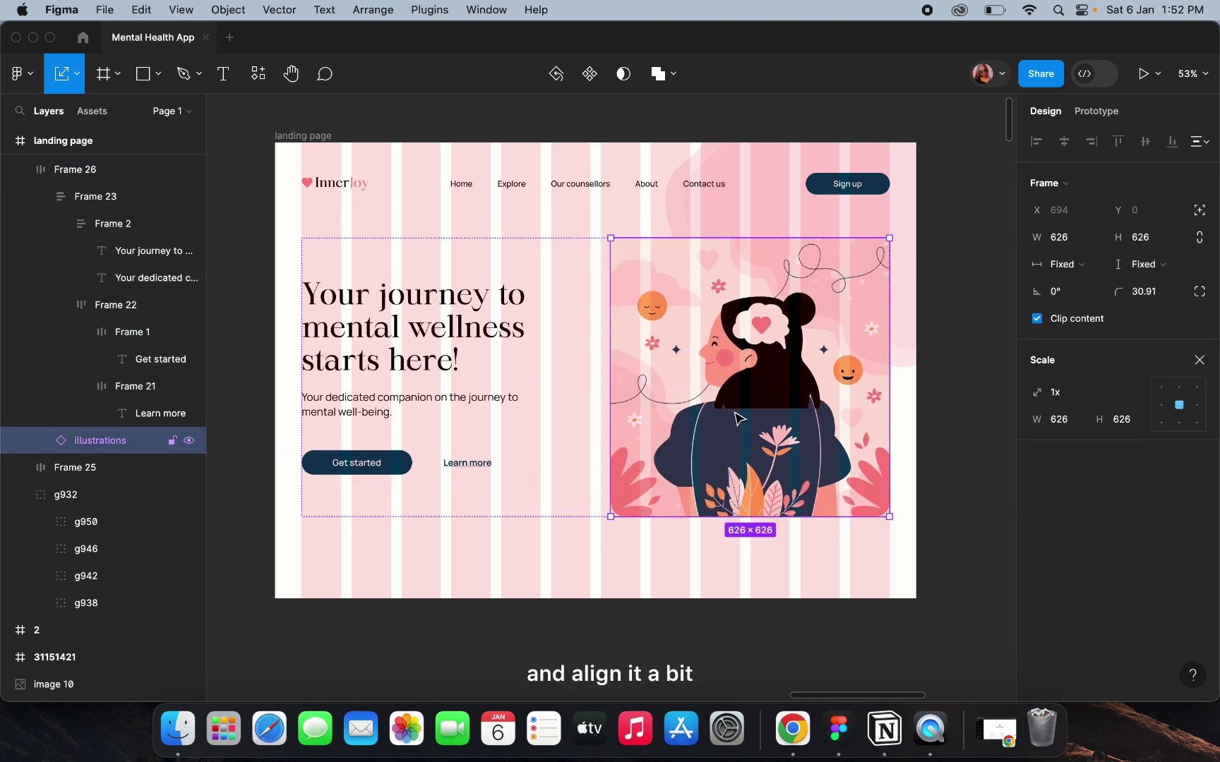
{"action": "left_click", "coordinate": [1200, 360]}
{"action": "scroll", "coordinate": [1003, 613], "scroll_direction": "down", "scroll_amount": 10}
{"action": "scroll", "coordinate": [997, 580], "scroll_direction": "up", "scroll_amount": 10}
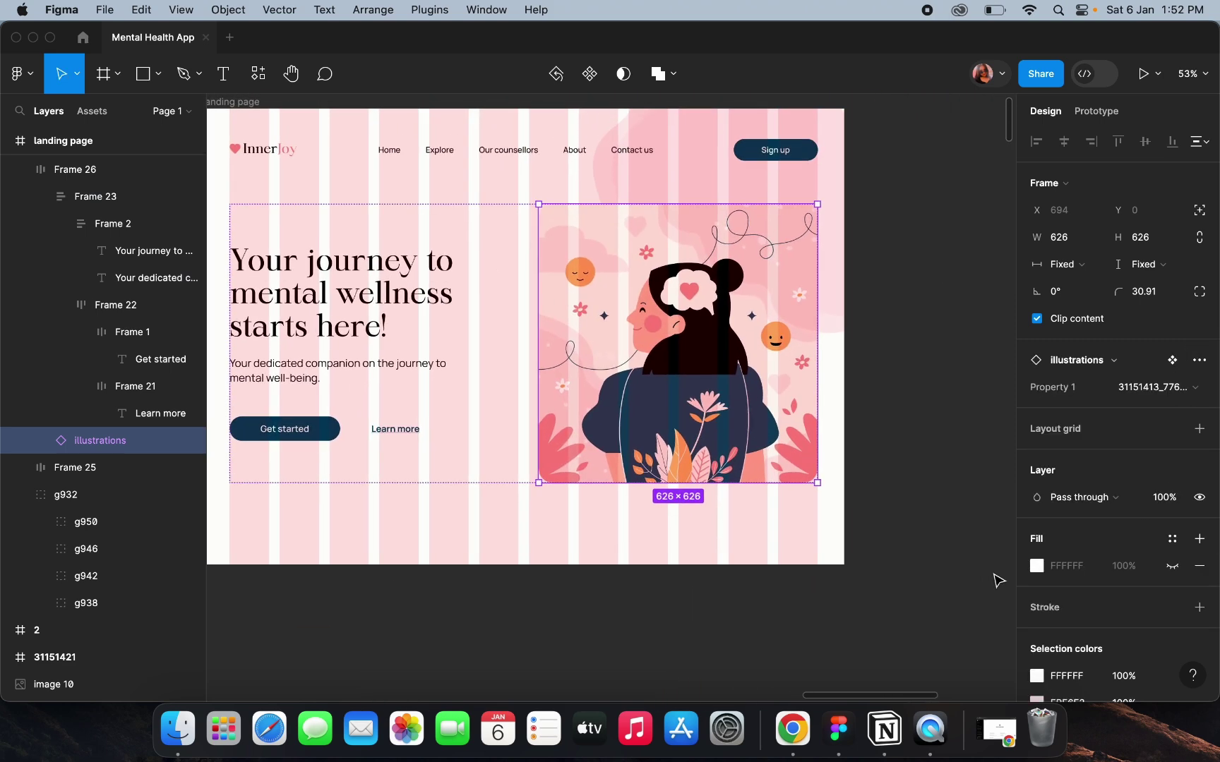
{"action": "scroll", "coordinate": [1101, 537], "scroll_direction": "down", "scroll_amount": 5}
{"action": "left_click", "coordinate": [1197, 597]}
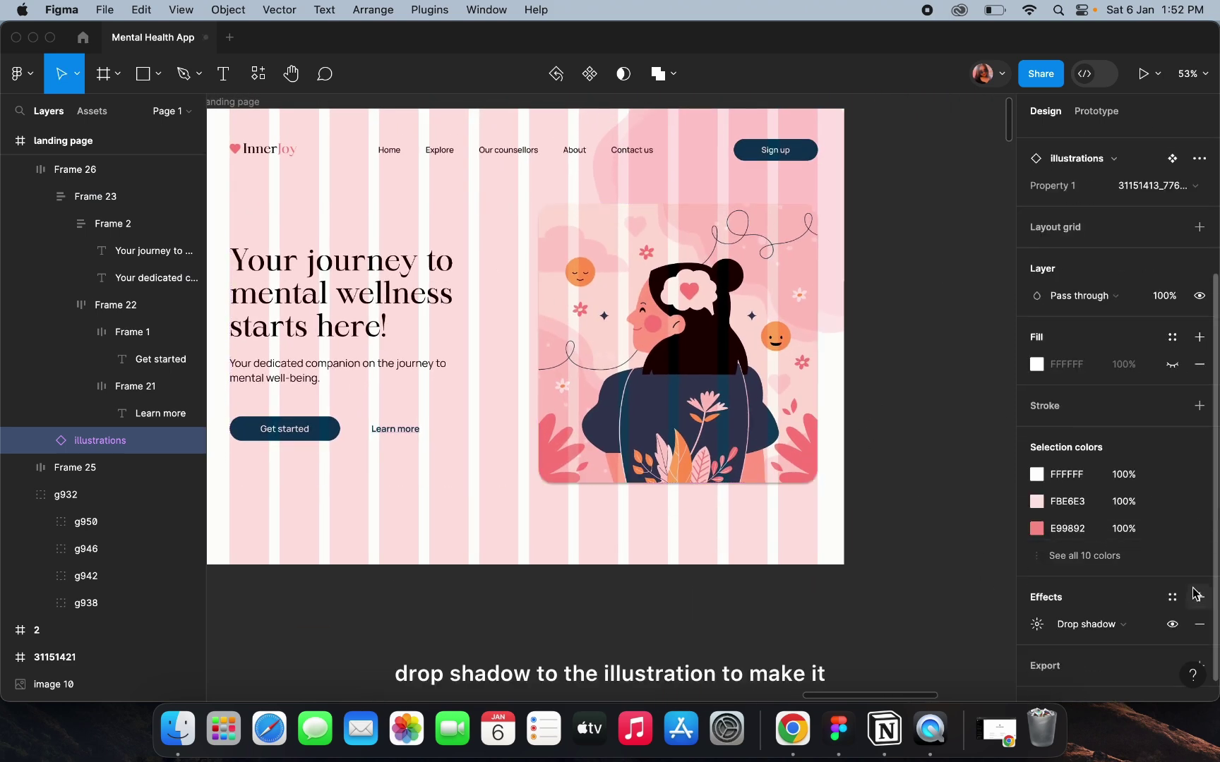
{"action": "left_click", "coordinate": [1037, 624]}
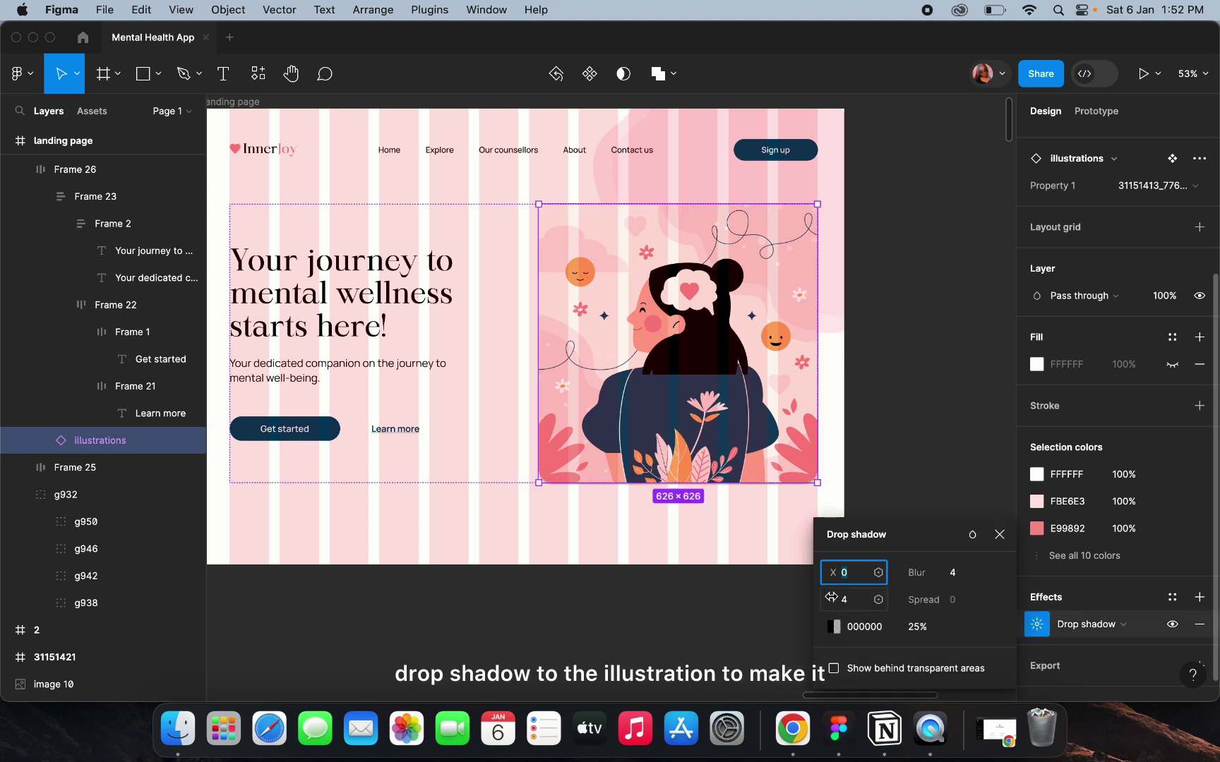
Offset the shadow 76 downward and colour it pink E99892 sampled from the illustration.
{"action": "left_click_drag", "start_coordinate": [831, 598], "coordinate": [954, 605]}
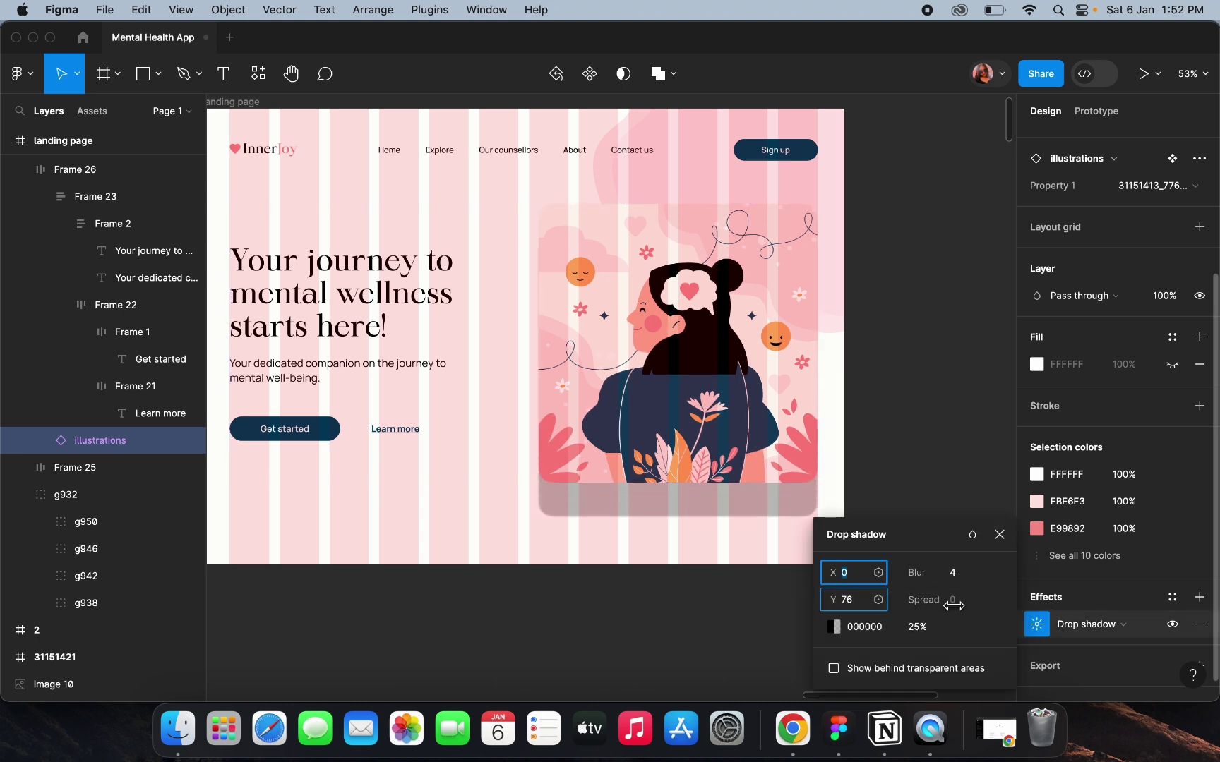
{"action": "left_click", "coordinate": [836, 627]}
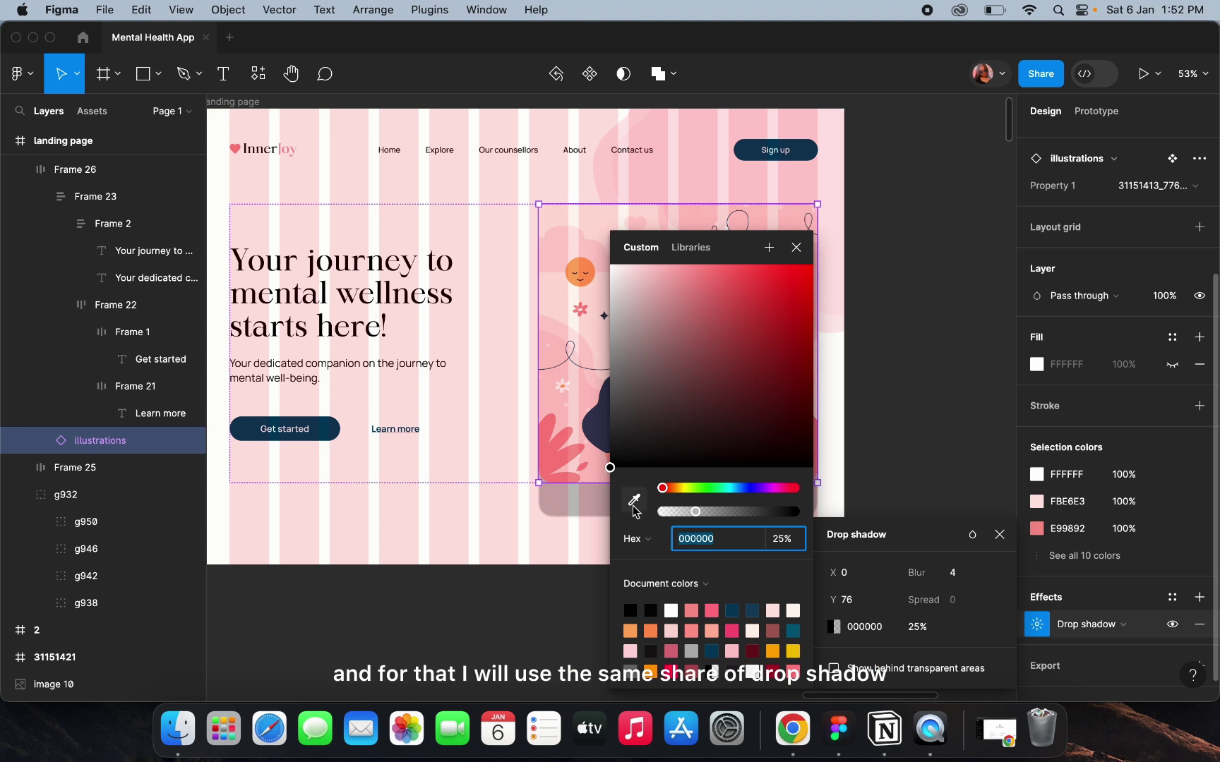
{"action": "left_click", "coordinate": [635, 508]}
{"action": "left_click", "coordinate": [557, 446]}
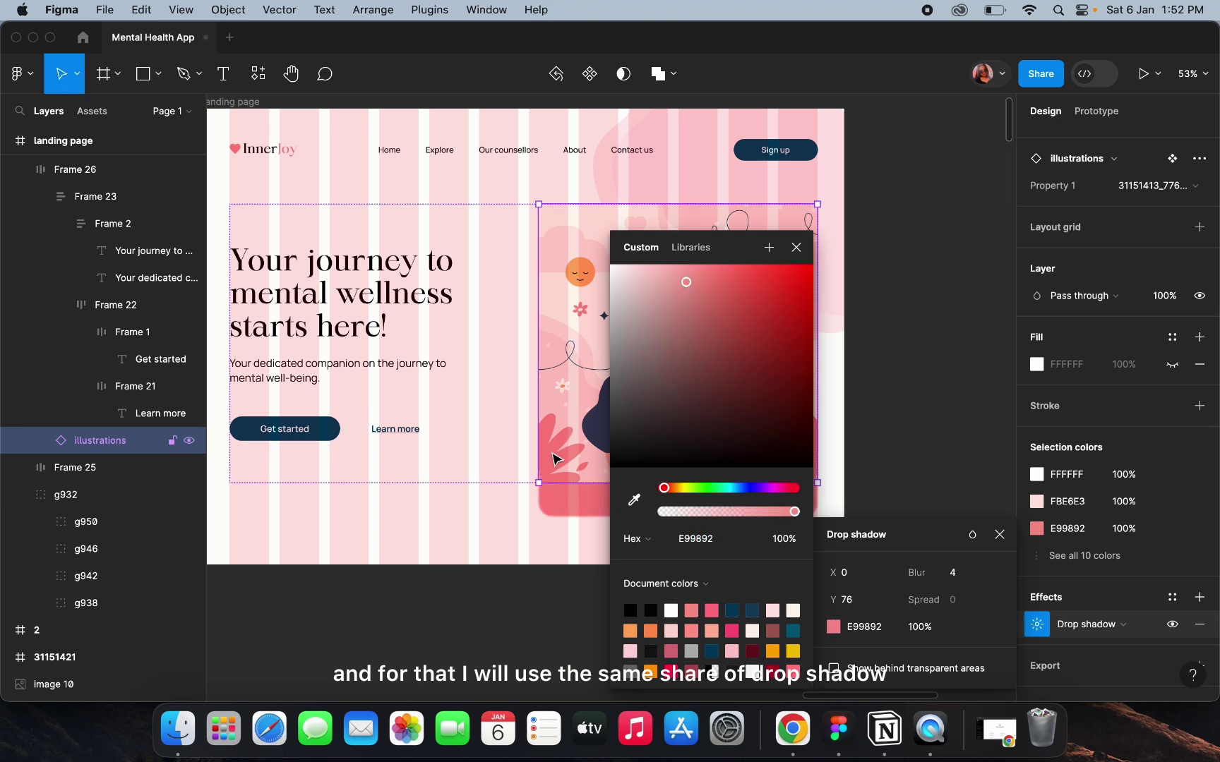
{"action": "scroll", "coordinate": [557, 452], "scroll_direction": "right", "scroll_amount": 5}
Set the shadow blur to 80 and its opacity to 15%.
{"action": "left_click", "coordinate": [920, 627]}
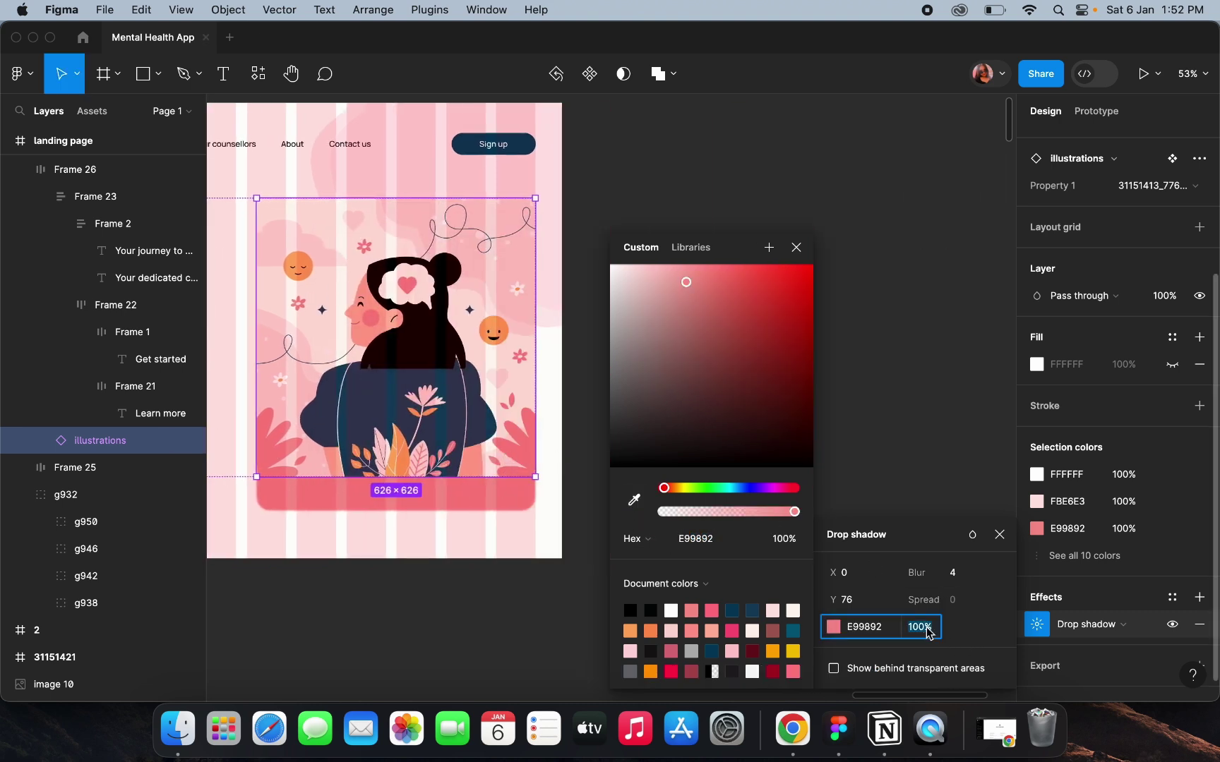
{"action": "type", "text": "30"}
{"action": "key", "text": "Return"}
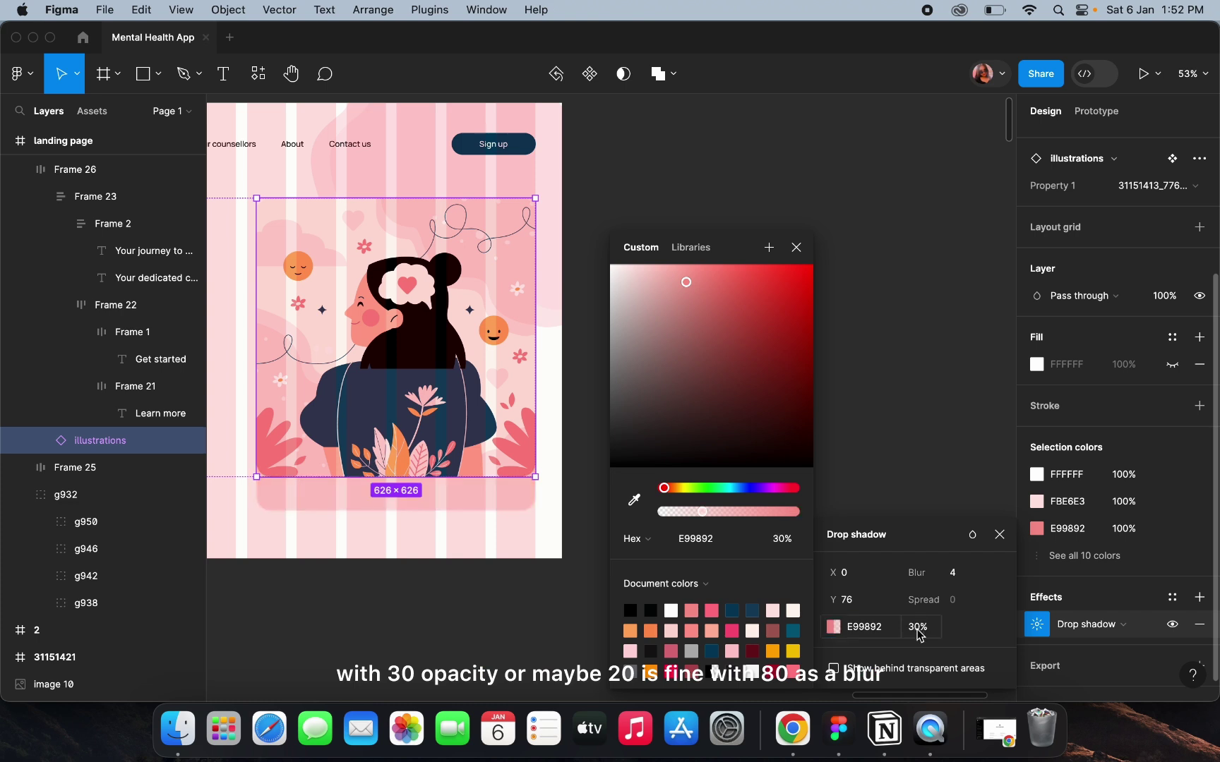
{"action": "key", "text": "Return"}
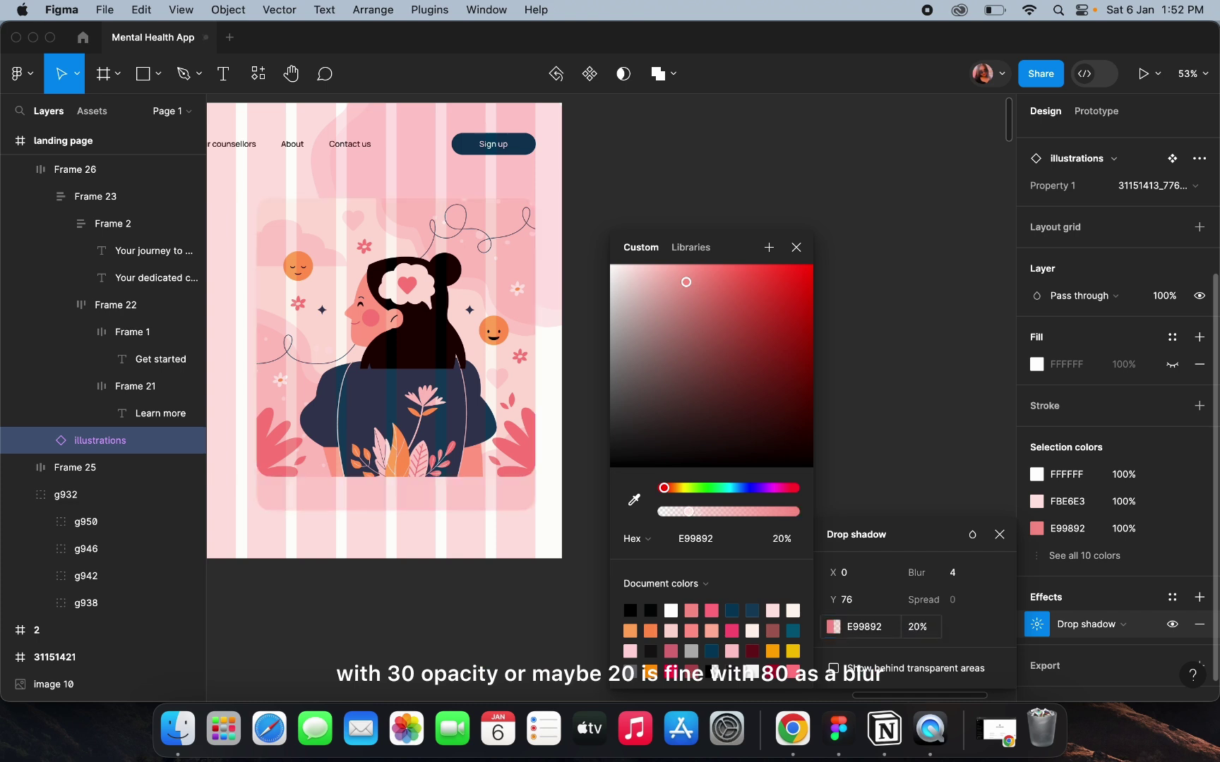
{"action": "double_click", "coordinate": [951, 573]}
{"action": "type", "text": "80"}
{"action": "key", "text": "Return"}
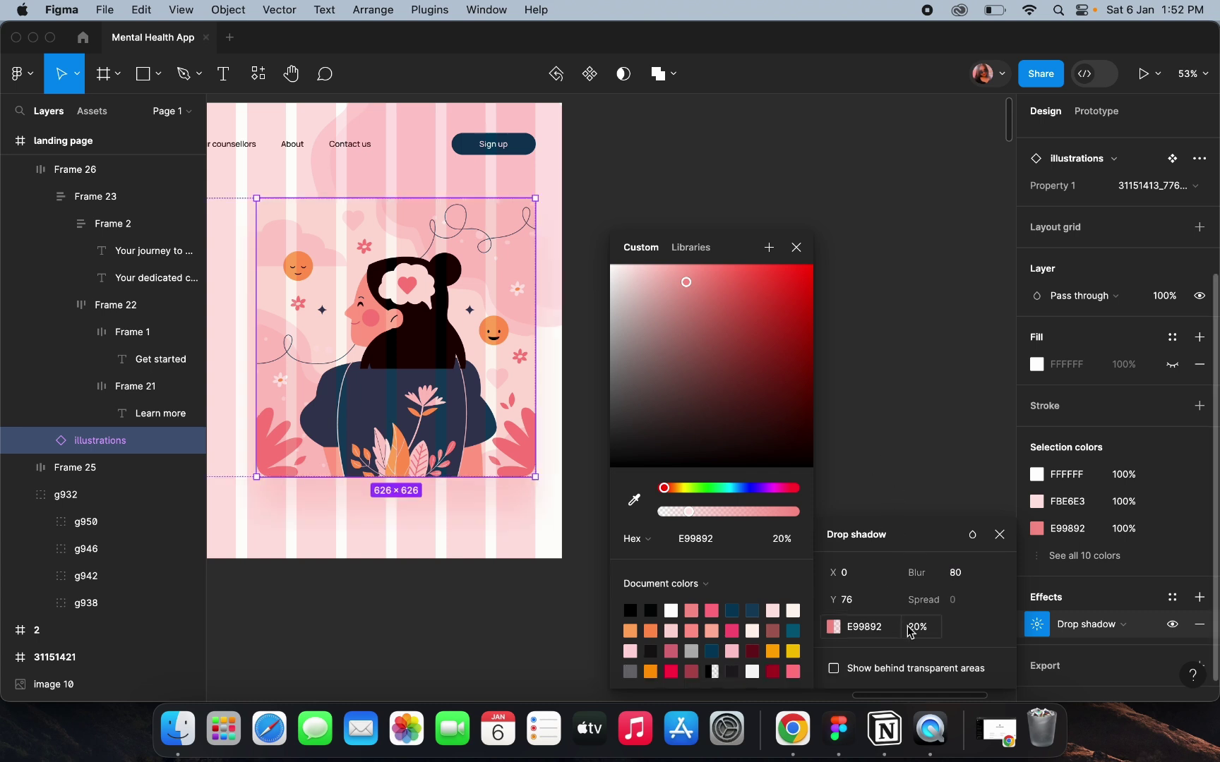
{"action": "type", "text": "5"}
{"action": "key", "text": "Return"}
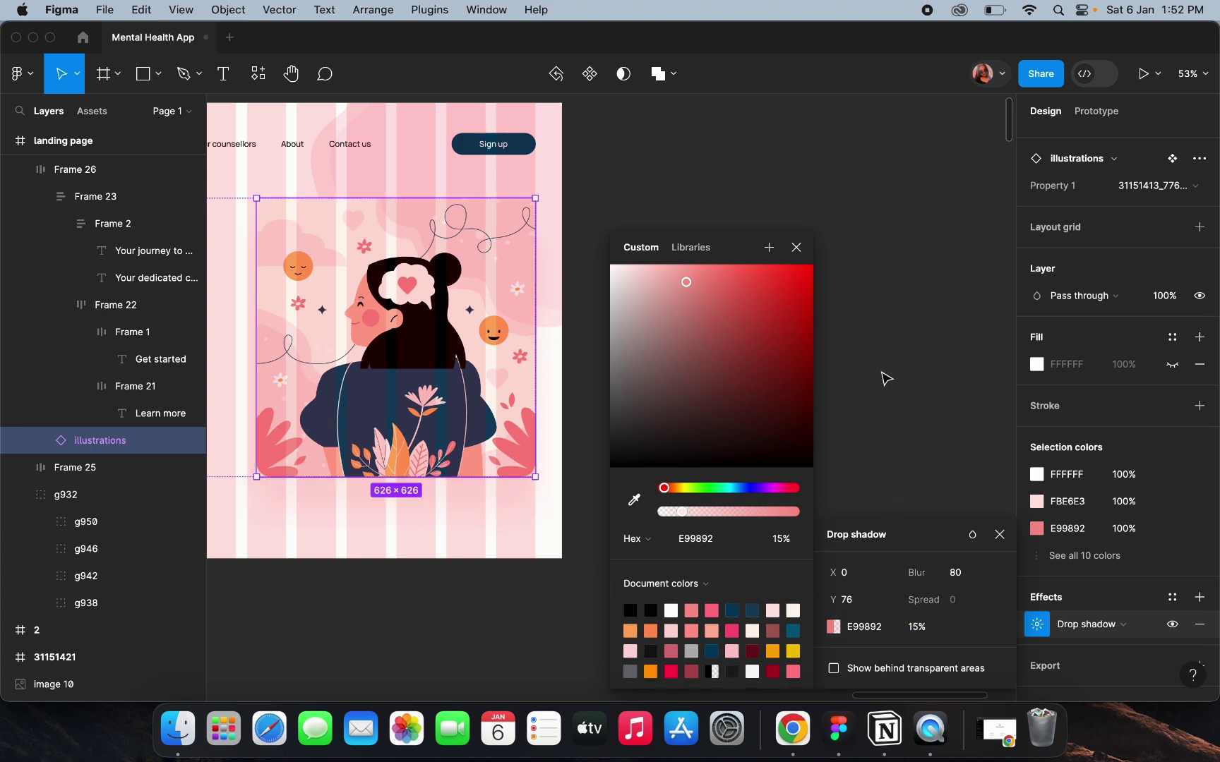
{"action": "left_click", "coordinate": [875, 385]}
{"action": "scroll", "coordinate": [875, 384], "scroll_direction": "down", "scroll_amount": 3}
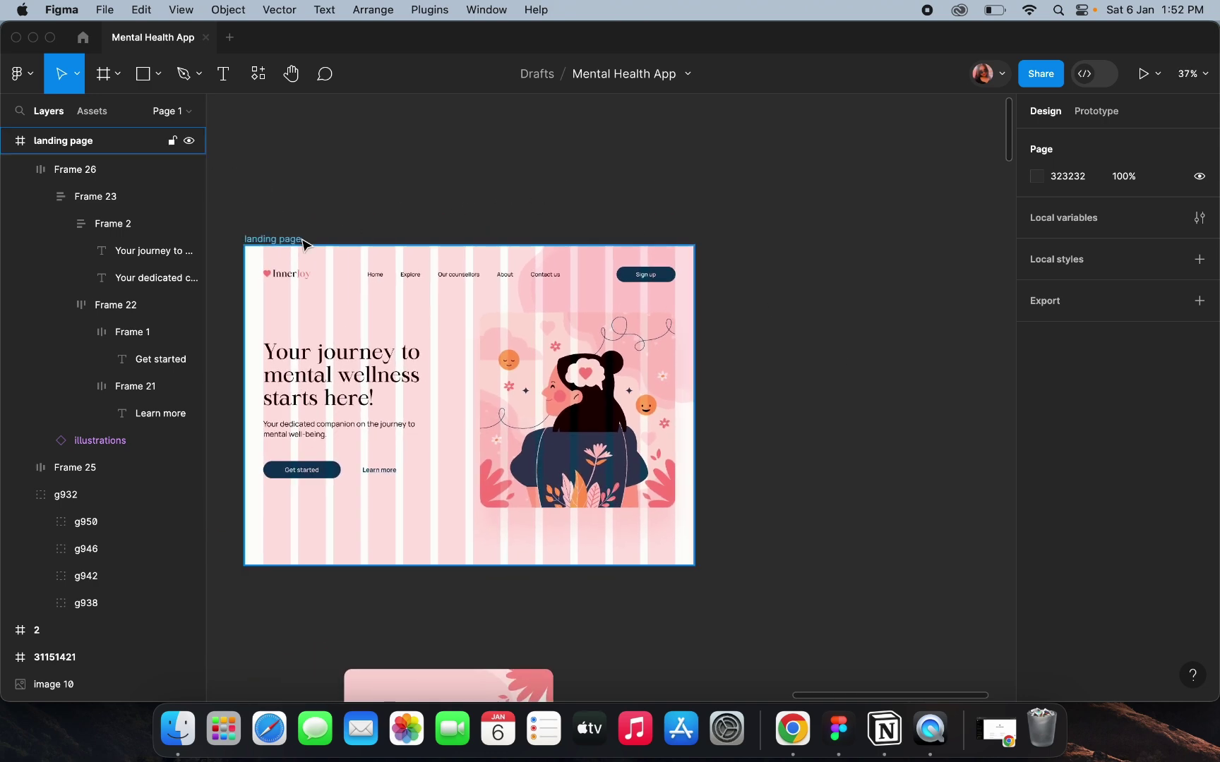
Hide the landing page frame's column layout grid.
{"action": "left_click", "coordinate": [295, 239]}
{"action": "left_click", "coordinate": [1172, 401]}
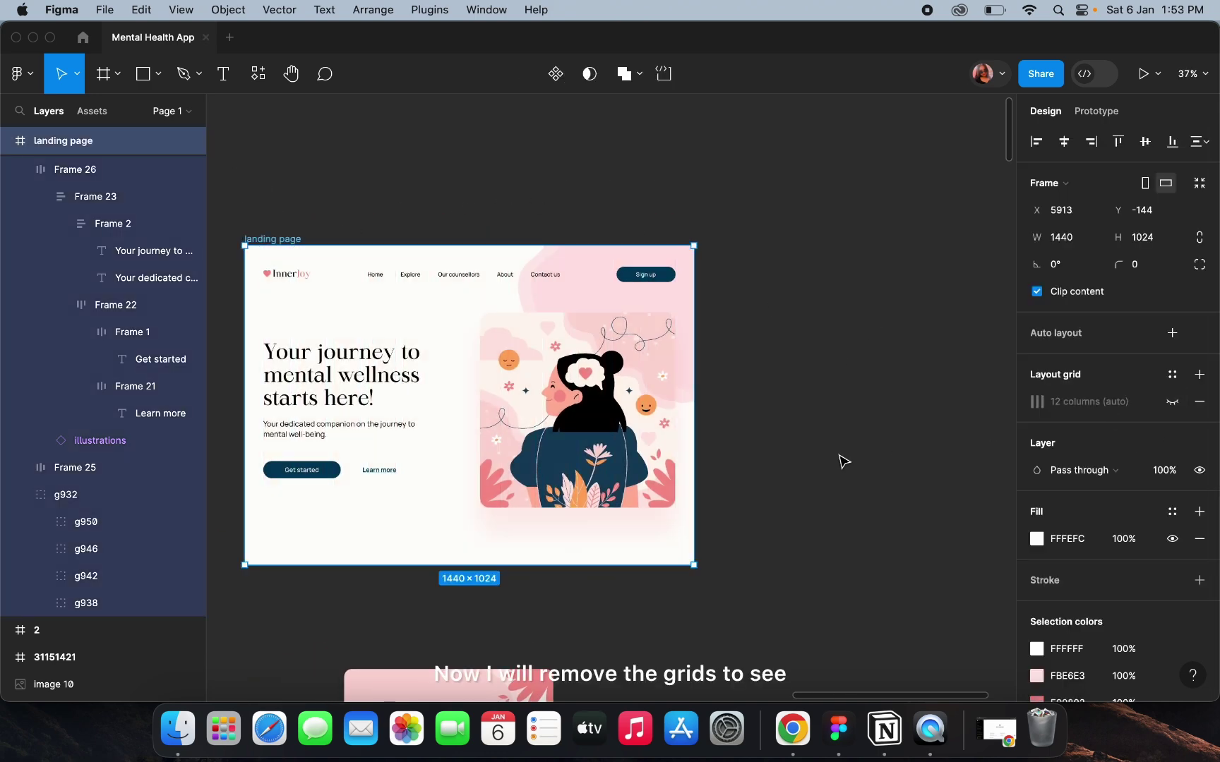
{"action": "left_click", "coordinate": [822, 463]}
{"action": "scroll", "coordinate": [387, 438], "scroll_direction": "up", "scroll_amount": 5}
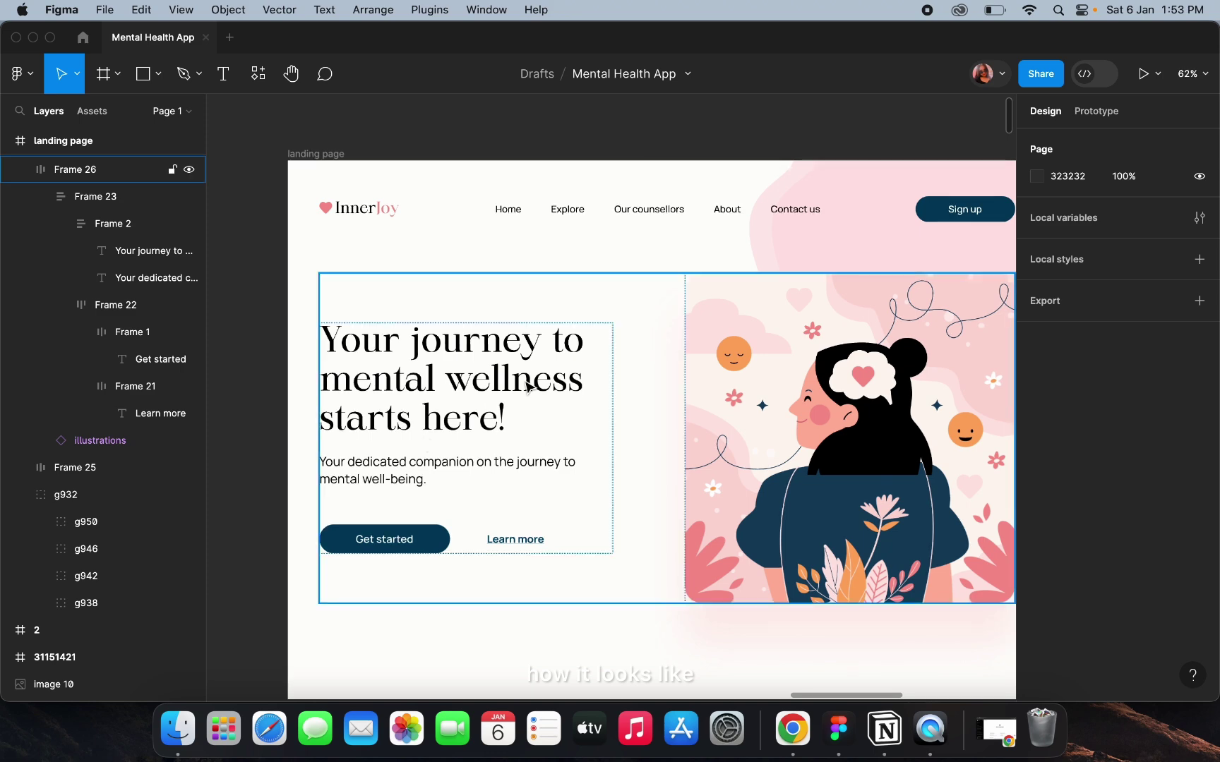
Shorten the landing page frame to 1440×932.
{"action": "double_click", "coordinate": [427, 442]}
{"action": "scroll", "coordinate": [526, 381], "scroll_direction": "down", "scroll_amount": 5}
{"action": "left_click", "coordinate": [449, 260]}
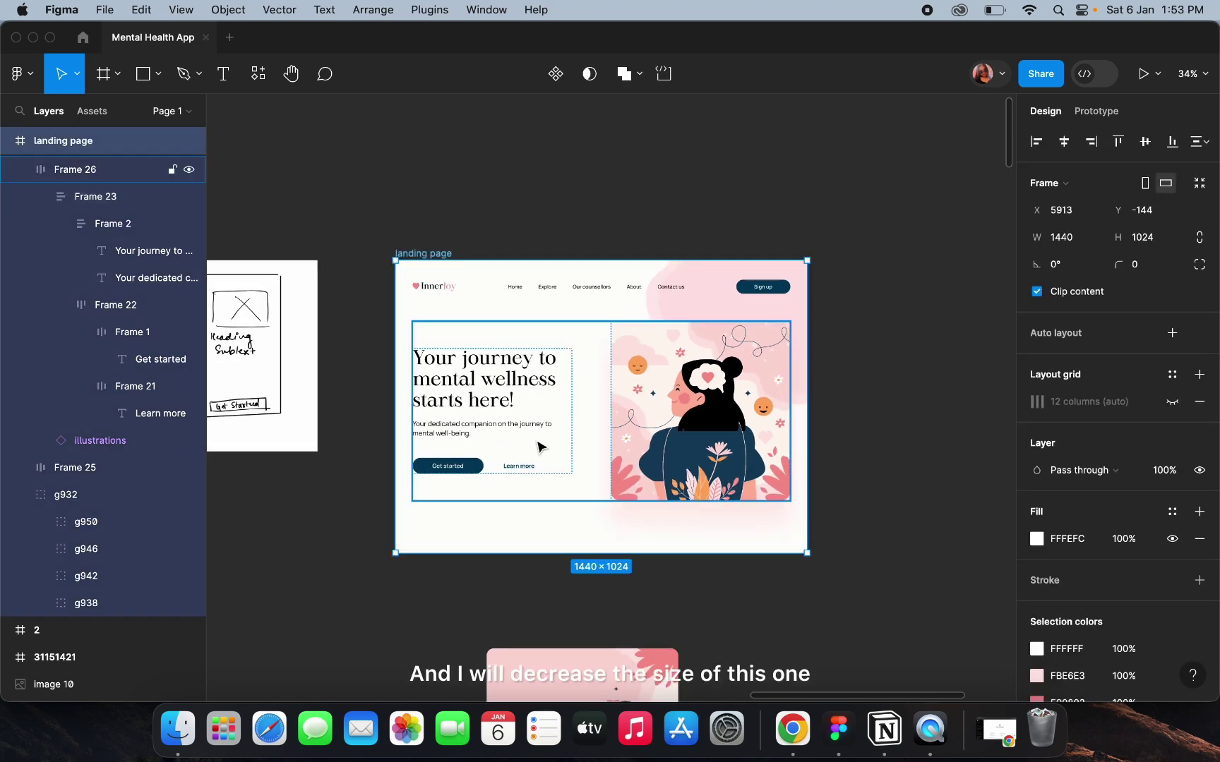
{"action": "left_click_drag", "start_coordinate": [535, 553], "coordinate": [536, 526]}
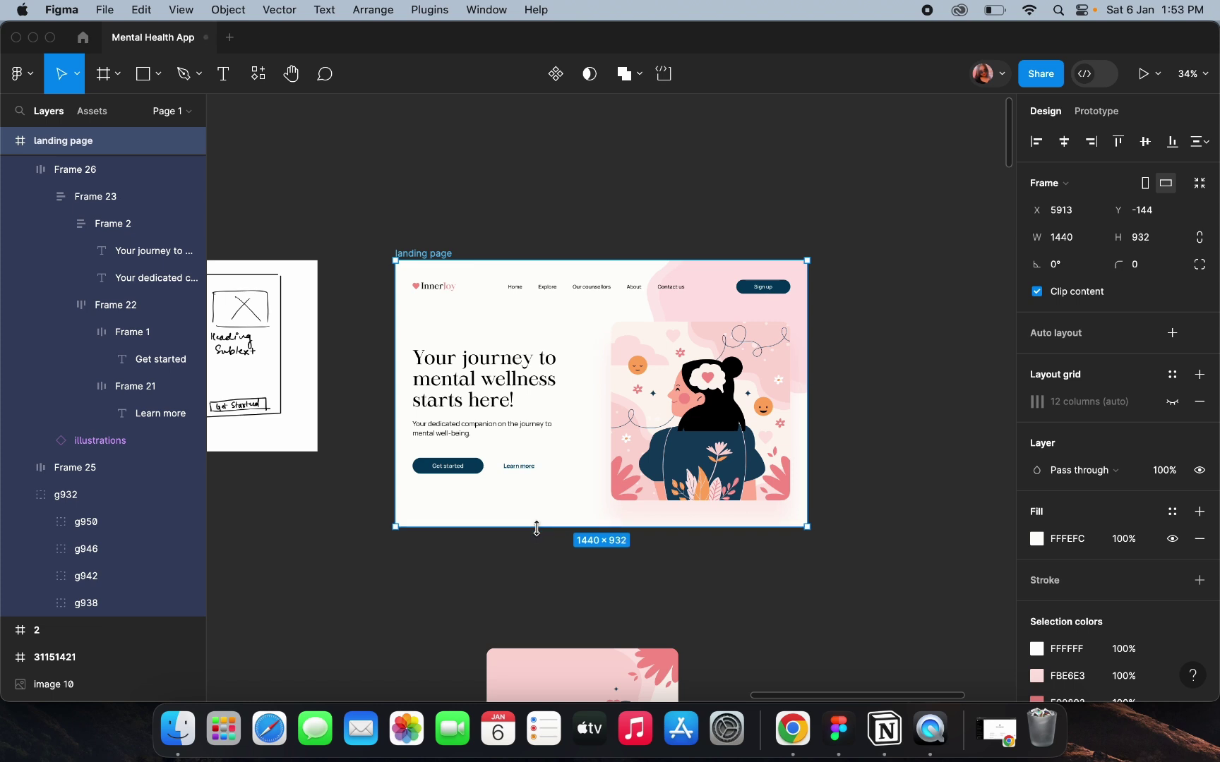
Move the hero row up to Y 188 inside the landing page.
{"action": "left_click", "coordinate": [497, 378]}
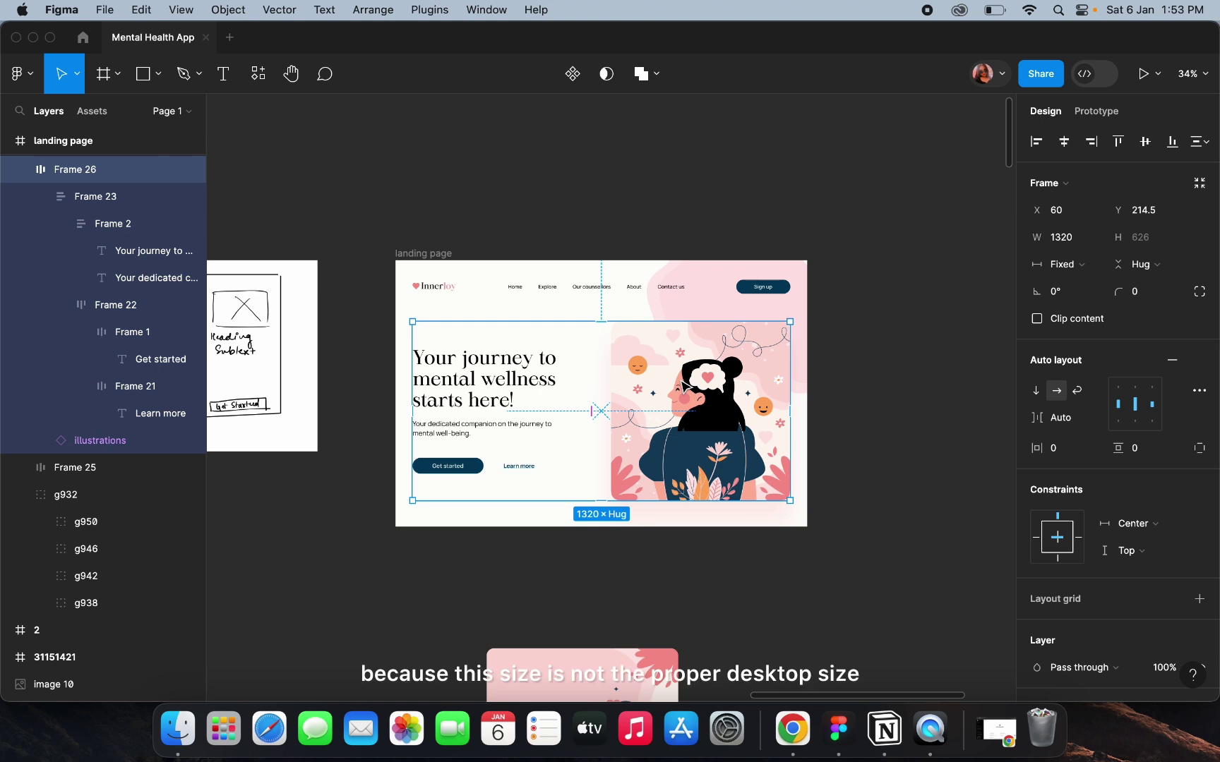
{"action": "left_click_drag", "start_coordinate": [683, 383], "coordinate": [683, 375]}
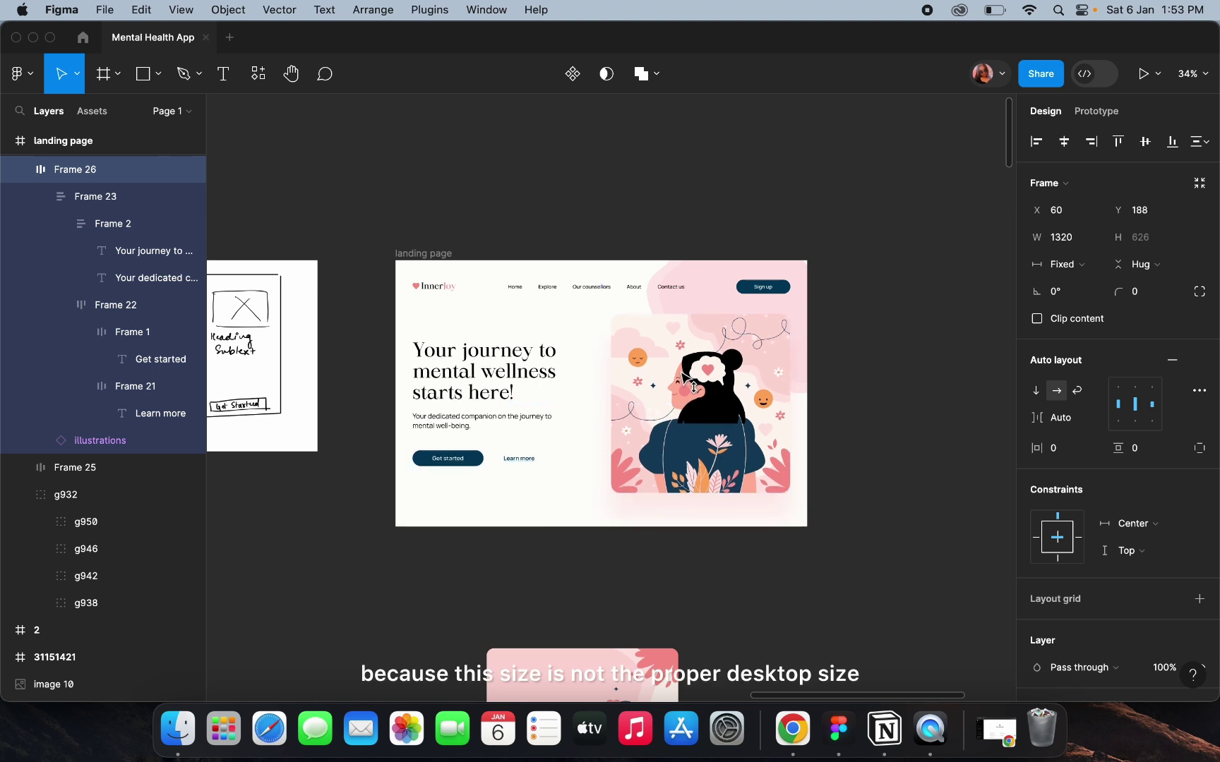
{"action": "left_click", "coordinate": [437, 254]}
{"action": "scroll", "coordinate": [645, 466], "scroll_direction": "right", "scroll_amount": 1}
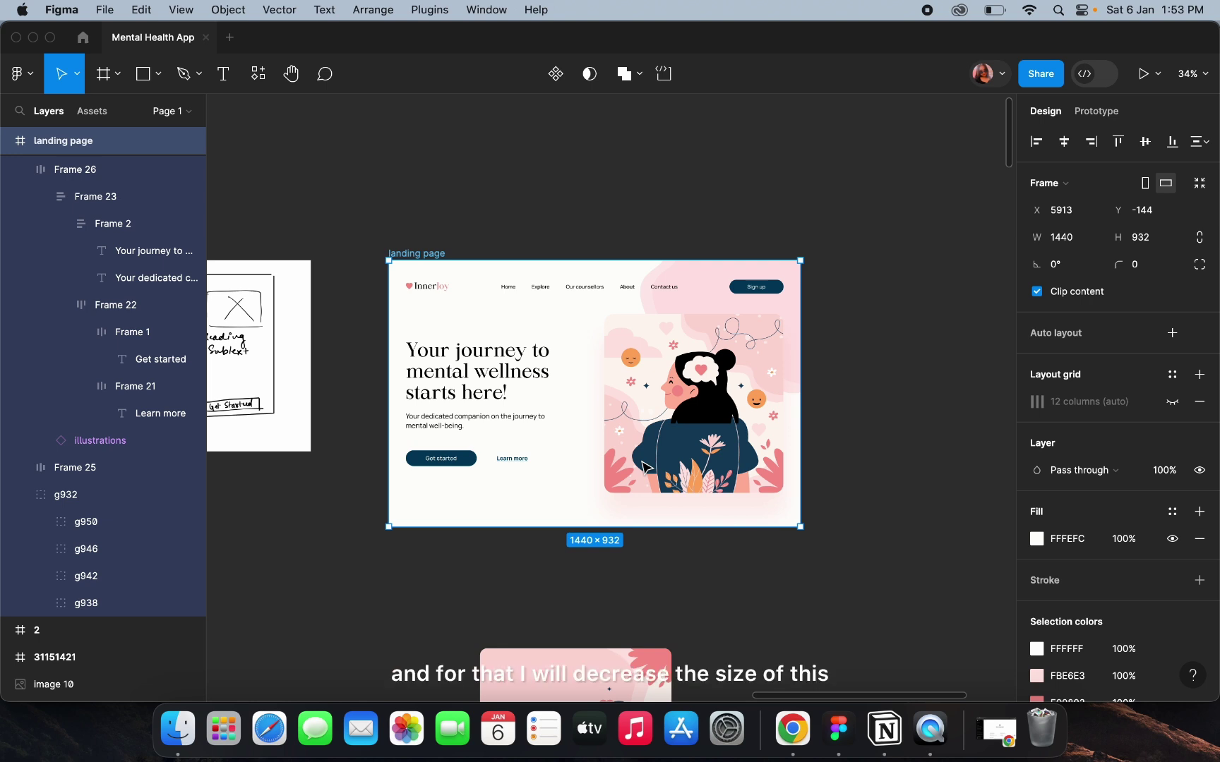
{"action": "left_click", "coordinate": [651, 416]}
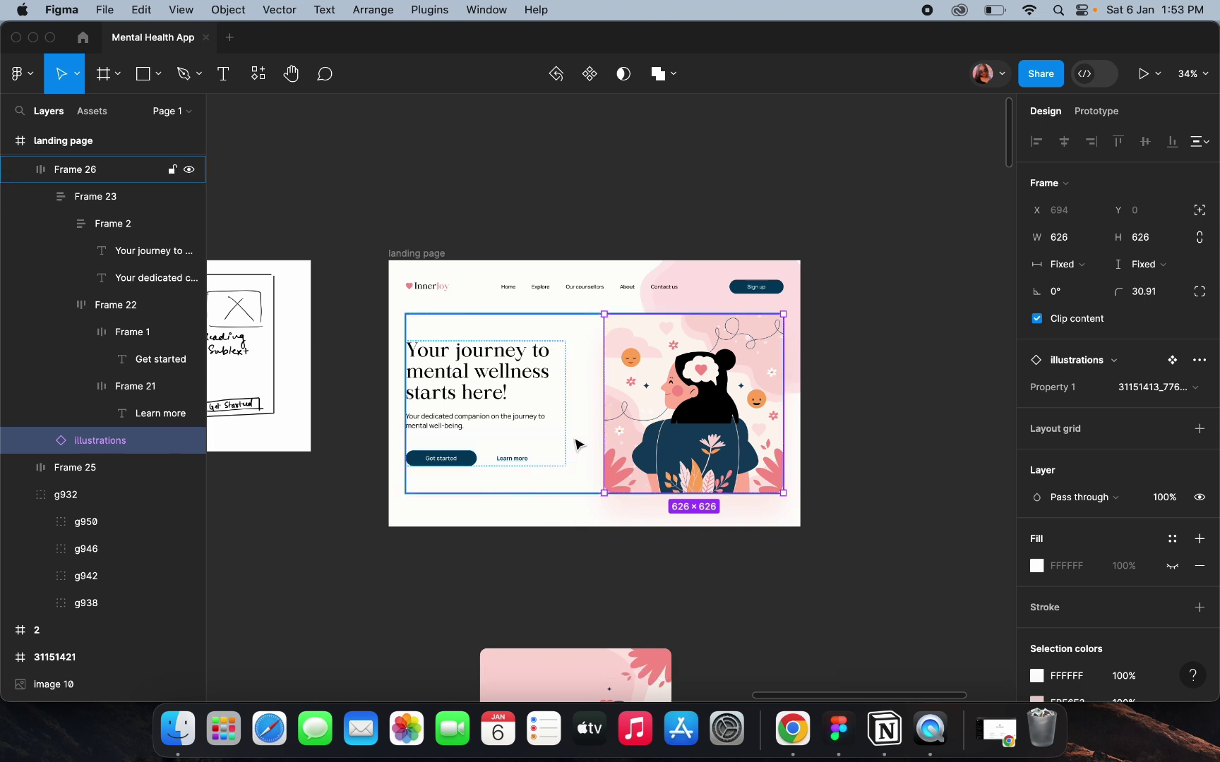
{"action": "key", "text": "shift+Return"}
{"action": "key", "text": "shift+Return"}
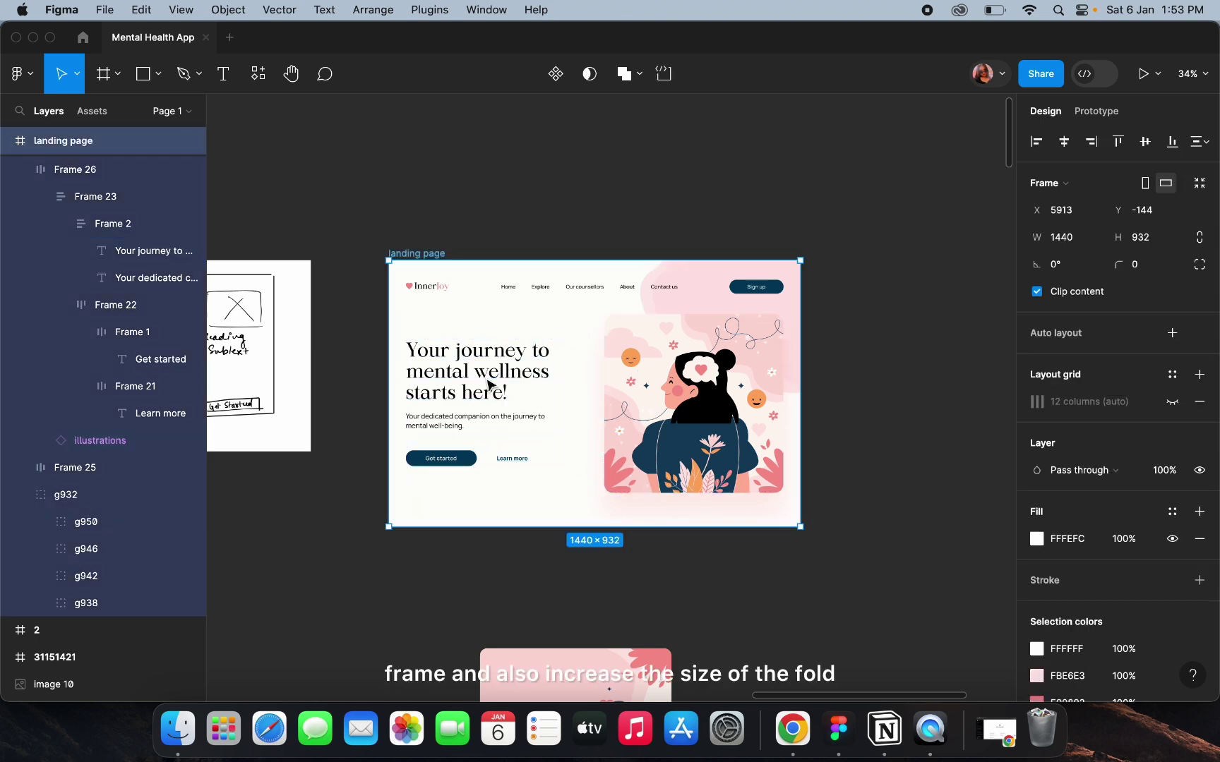
Set the hero heading's font size to 72.
{"action": "left_click", "coordinate": [489, 385]}
{"action": "left_click", "coordinate": [1151, 432]}
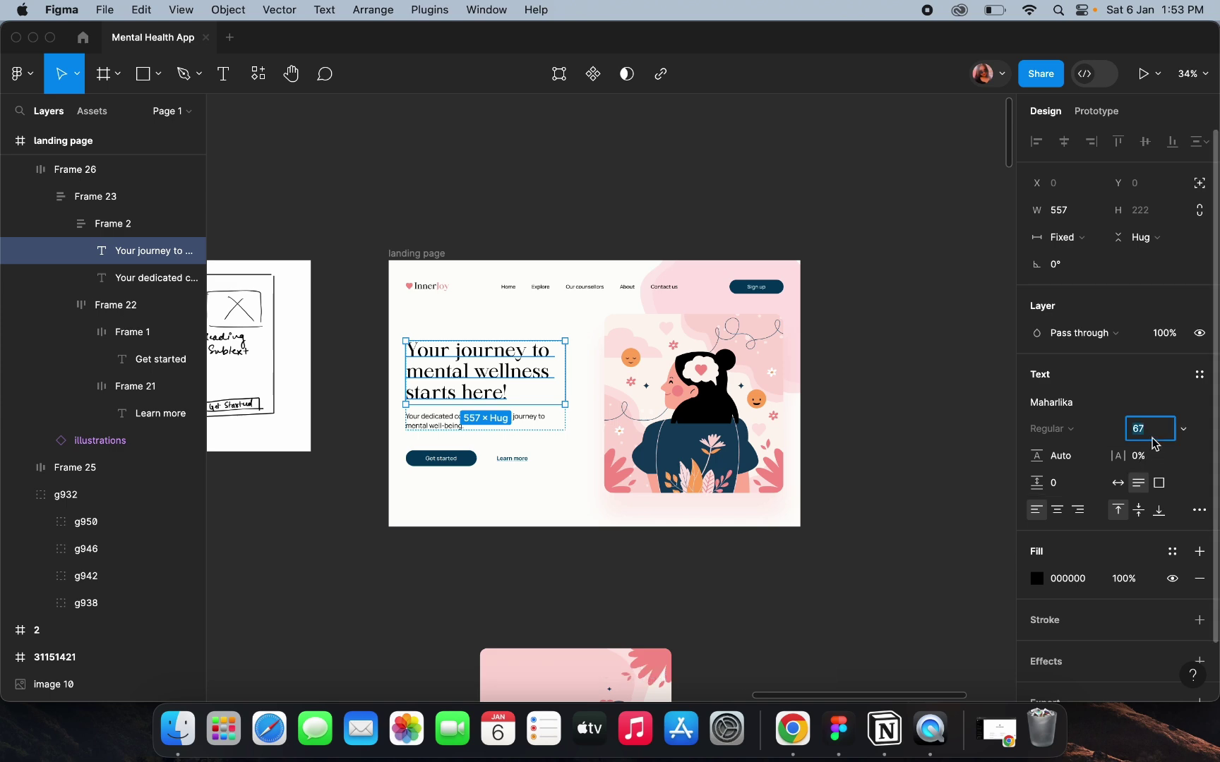
{"action": "type", "text": "72"}
{"action": "key", "text": "Return"}
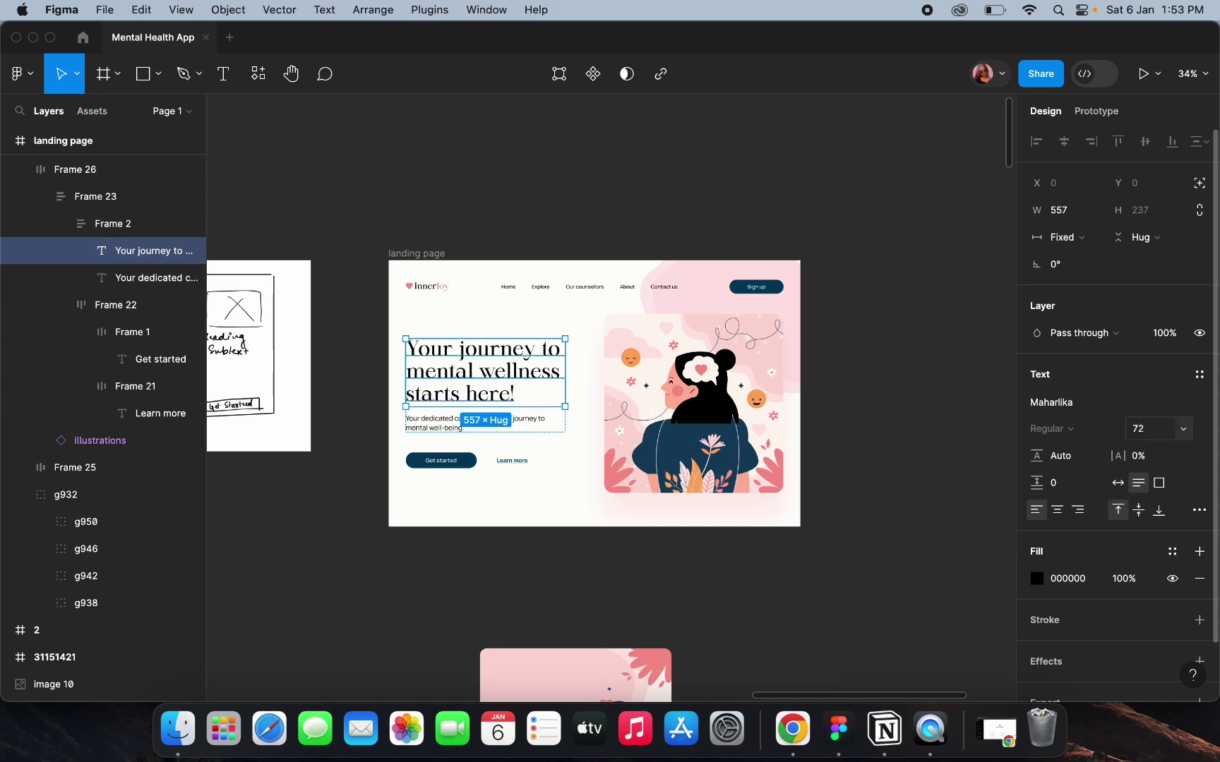
{"action": "key", "text": "super+equal"}
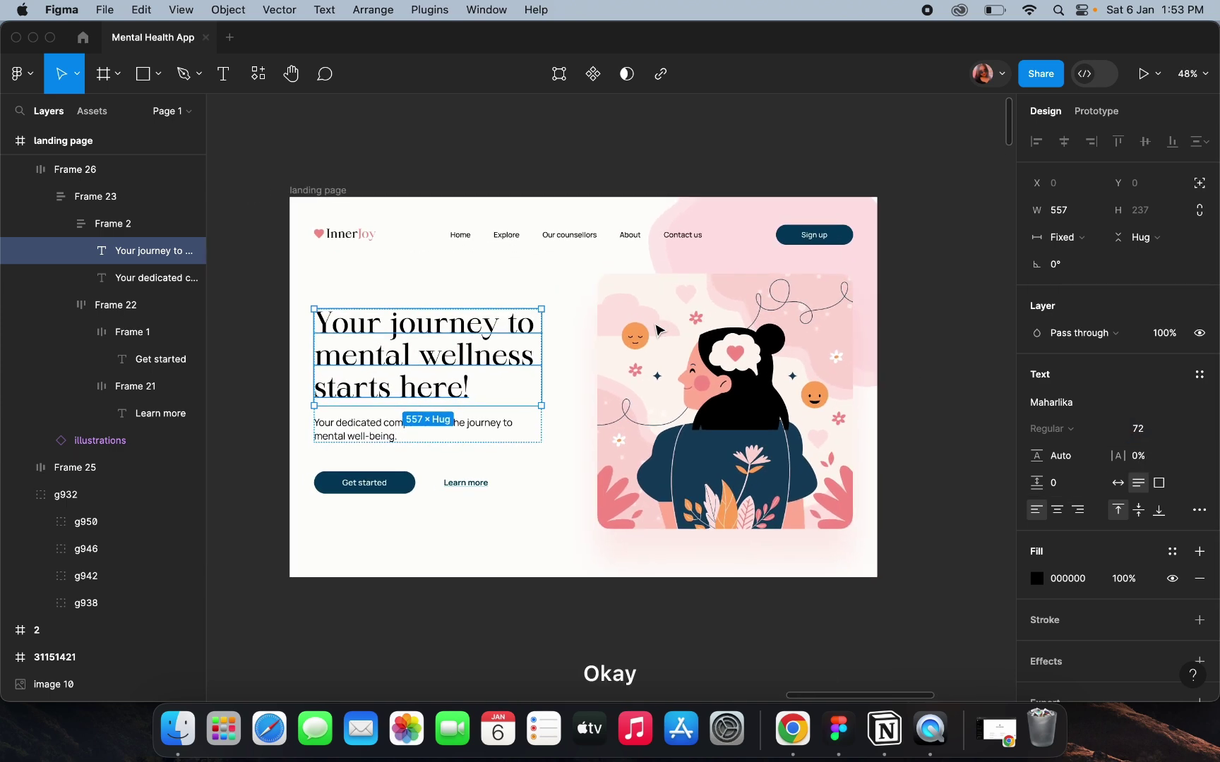
{"action": "left_click", "coordinate": [520, 572]}
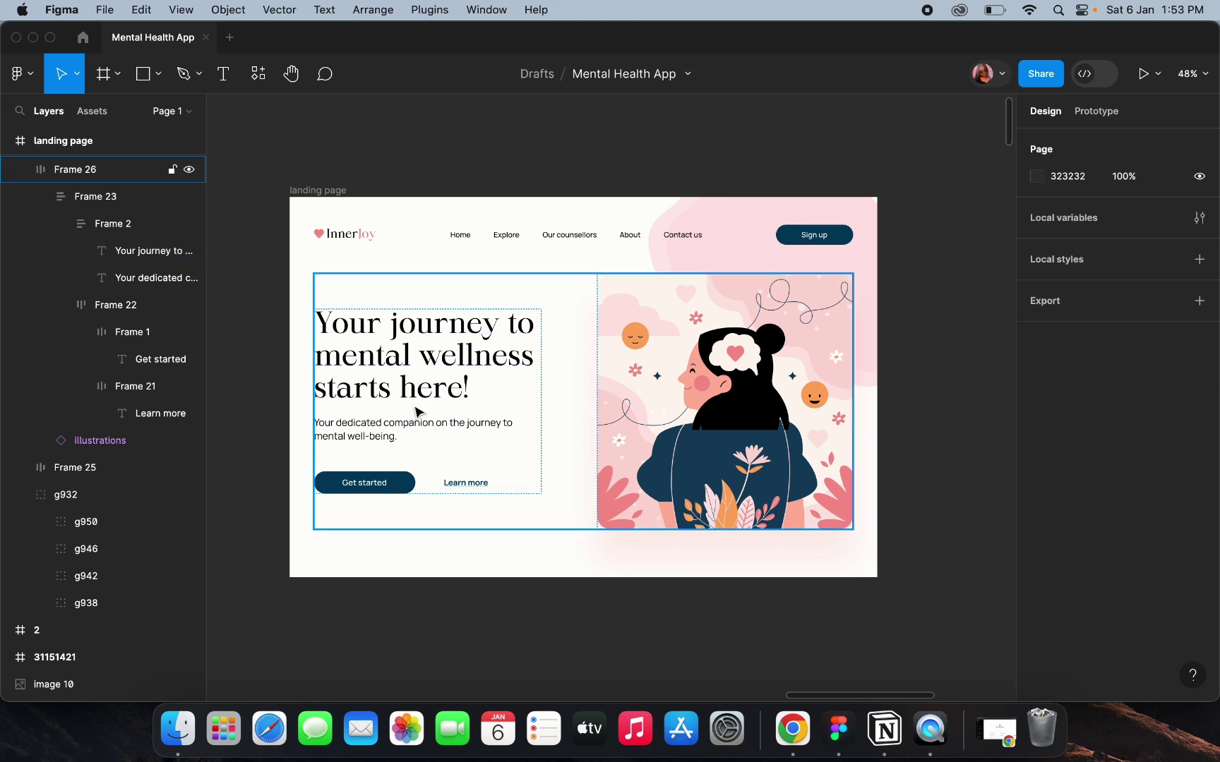
Increase the heading to 76 and widen its text box to 592 so it wraps onto three lines.
{"action": "left_click", "coordinate": [487, 375], "text": "super"}
{"action": "left_click", "coordinate": [1137, 431]}
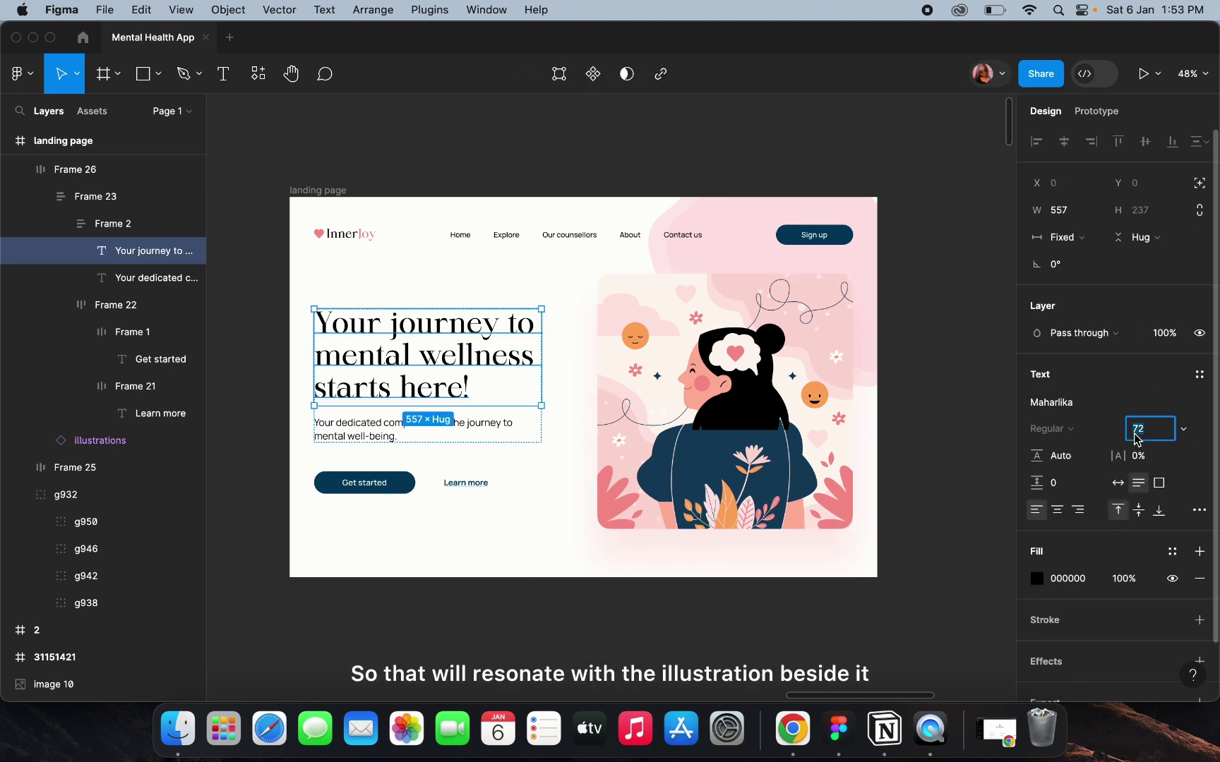
{"action": "type", "text": "76"}
{"action": "key", "text": "Return"}
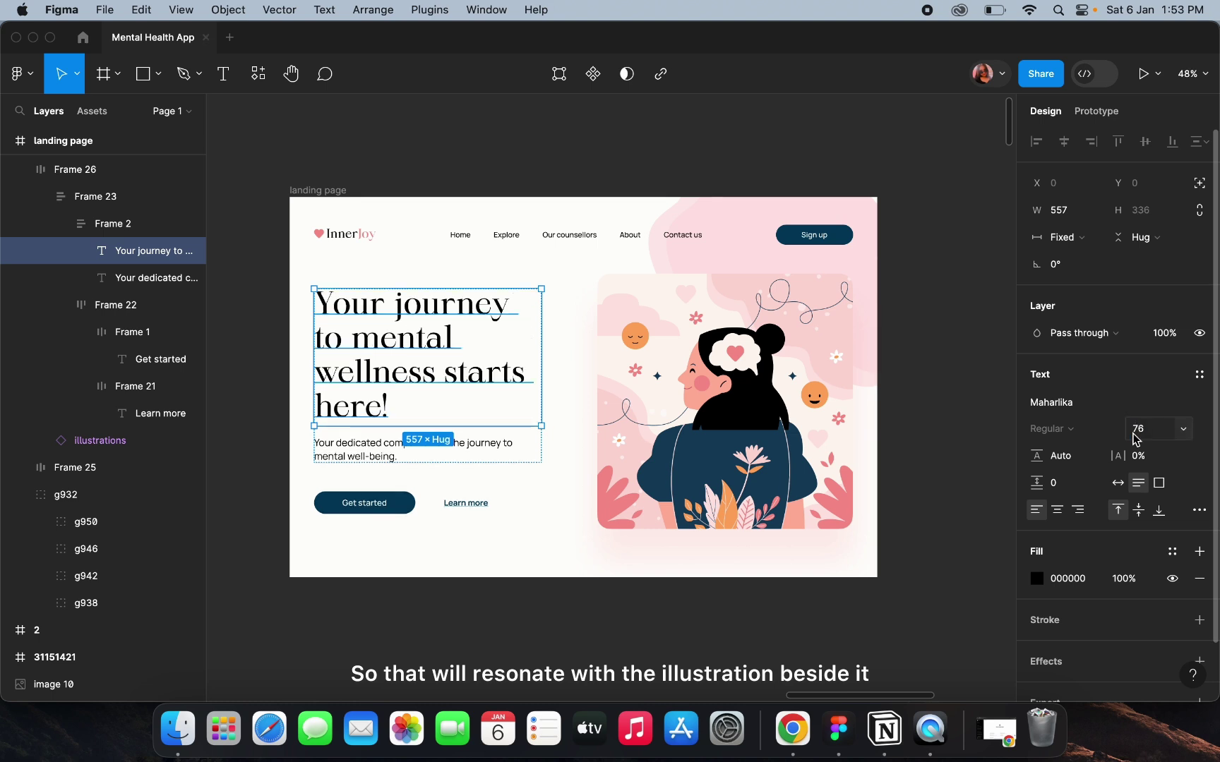
{"action": "mouse_move", "coordinate": [541, 337]}
{"action": "left_mouse_down"}
{"action": "mouse_move", "coordinate": [581, 338]}
{"action": "mouse_move", "coordinate": [557, 340]}
{"action": "left_mouse_up"}
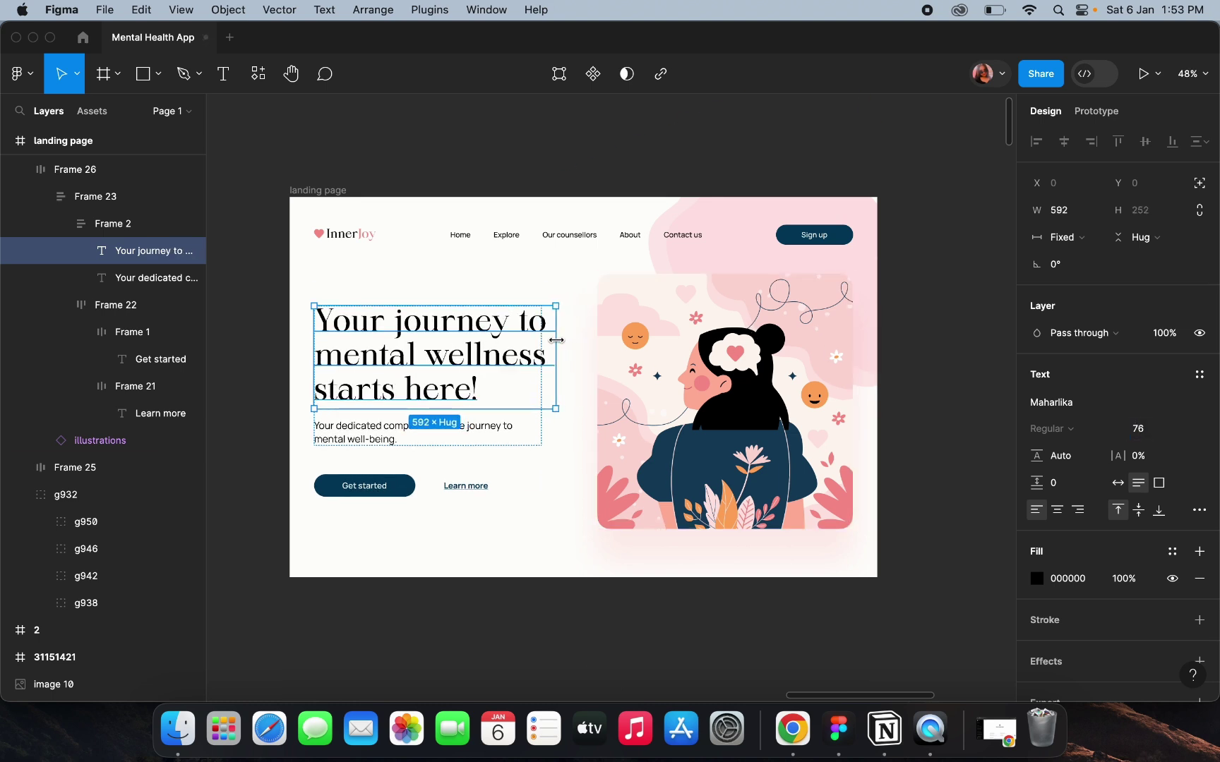
{"action": "left_click", "coordinate": [480, 429]}
Widen the text group to 592 and scale the illustrations component down to 591×591.
{"action": "key", "text": "Escape"}
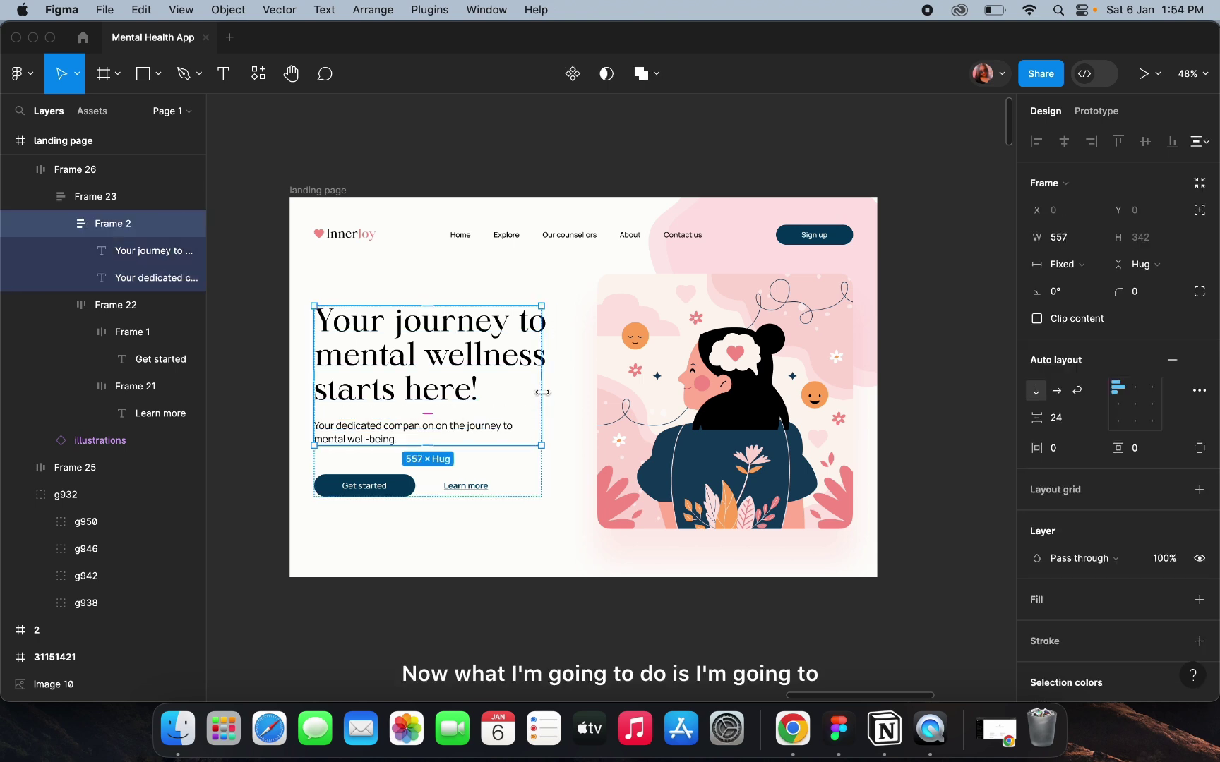
{"action": "left_click_drag", "start_coordinate": [541, 393], "coordinate": [558, 393]}
{"action": "left_click_drag", "start_coordinate": [541, 531], "coordinate": [657, 374]}
{"action": "left_click", "coordinate": [656, 374]}
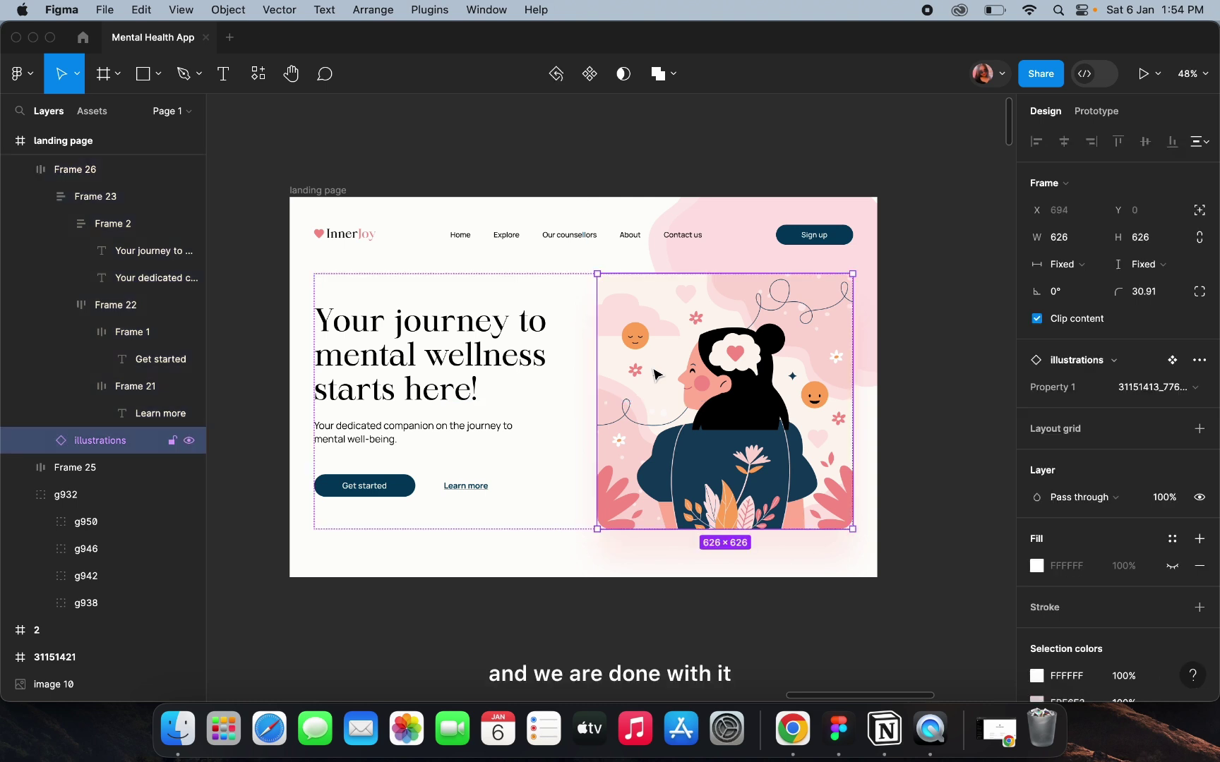
{"action": "key", "text": "k"}
{"action": "left_click_drag", "start_coordinate": [656, 374], "coordinate": [653, 353]}
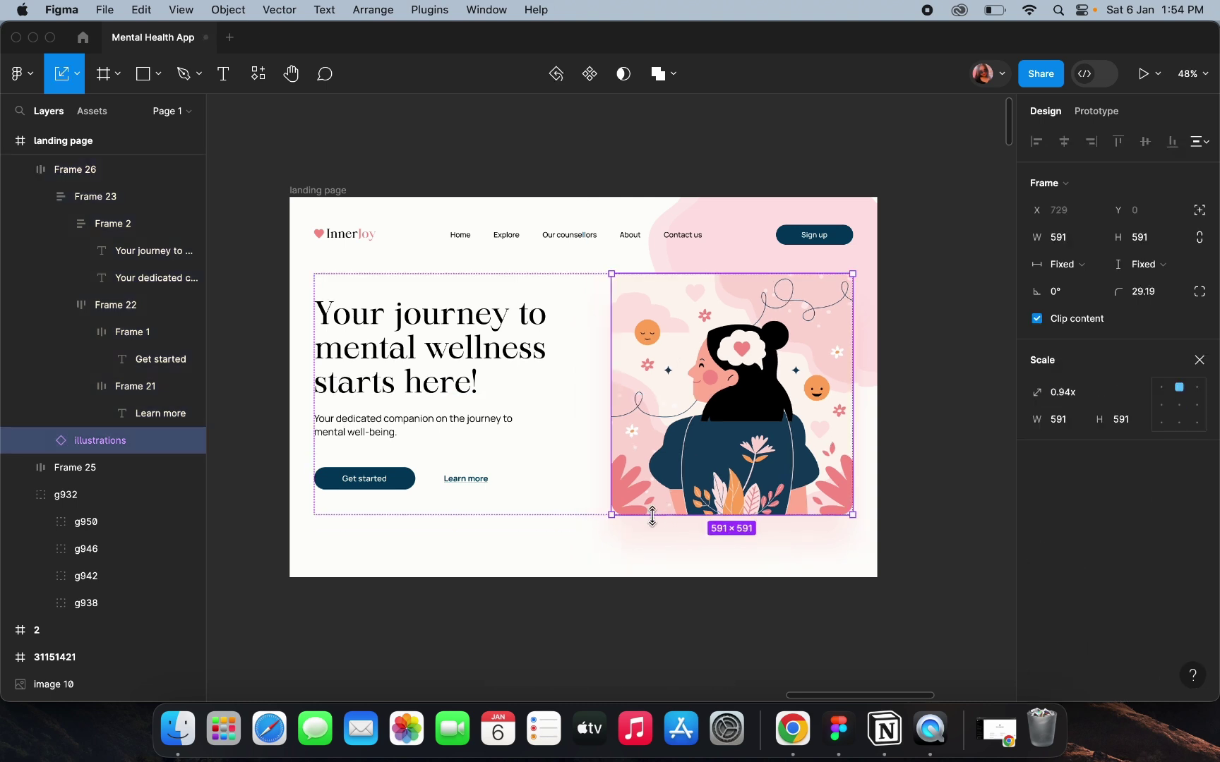
{"action": "key", "text": "Escape"}
{"action": "left_click", "coordinate": [653, 353]}
{"action": "key", "text": "Escape"}
{"action": "key", "text": "super+z"}
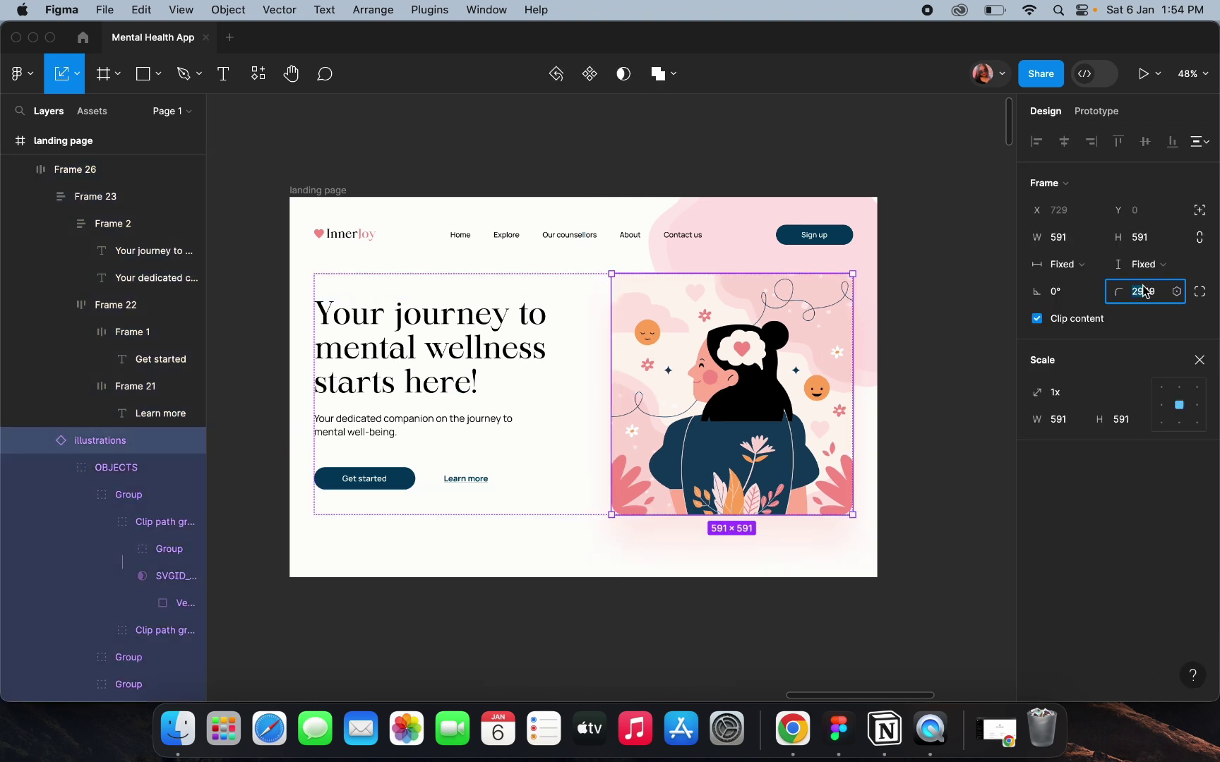
Shorten the landing page frame to 1440×867.
{"action": "key", "text": "Escape"}
{"action": "left_click", "coordinate": [326, 190]}
{"action": "key", "text": "v"}
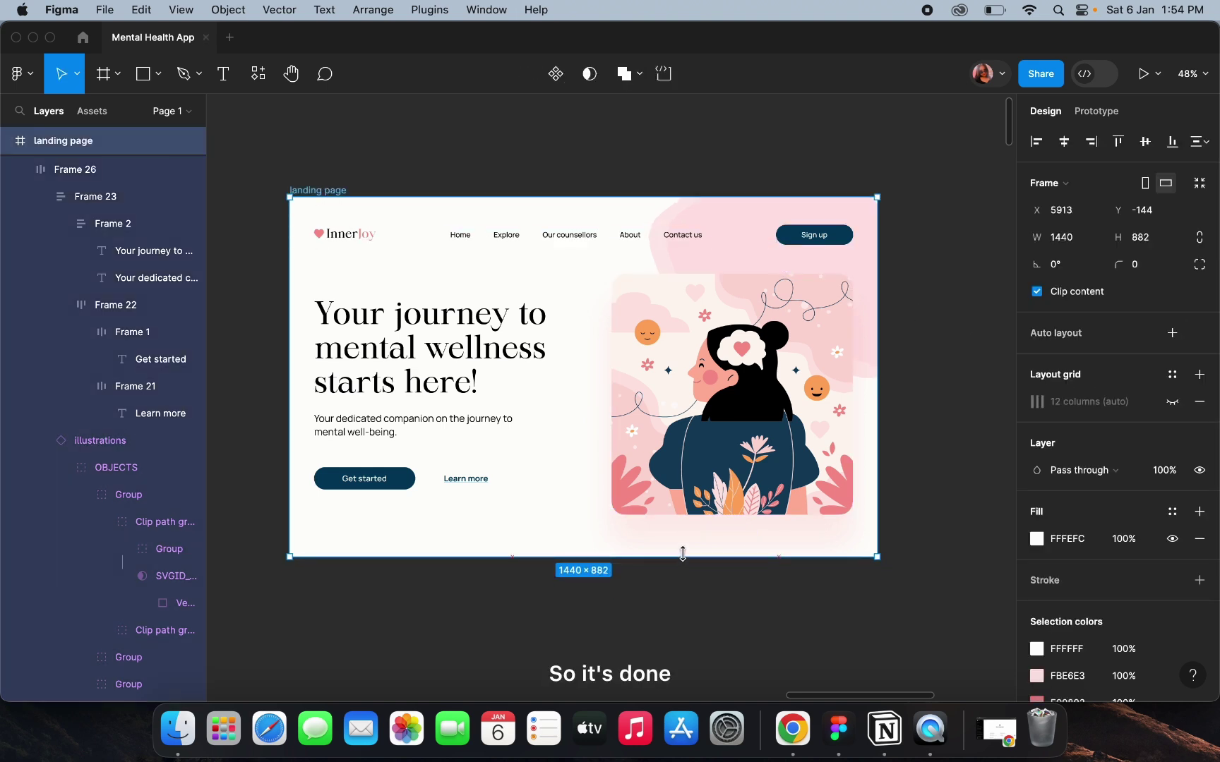
{"action": "left_click_drag", "start_coordinate": [682, 553], "coordinate": [683, 552]}
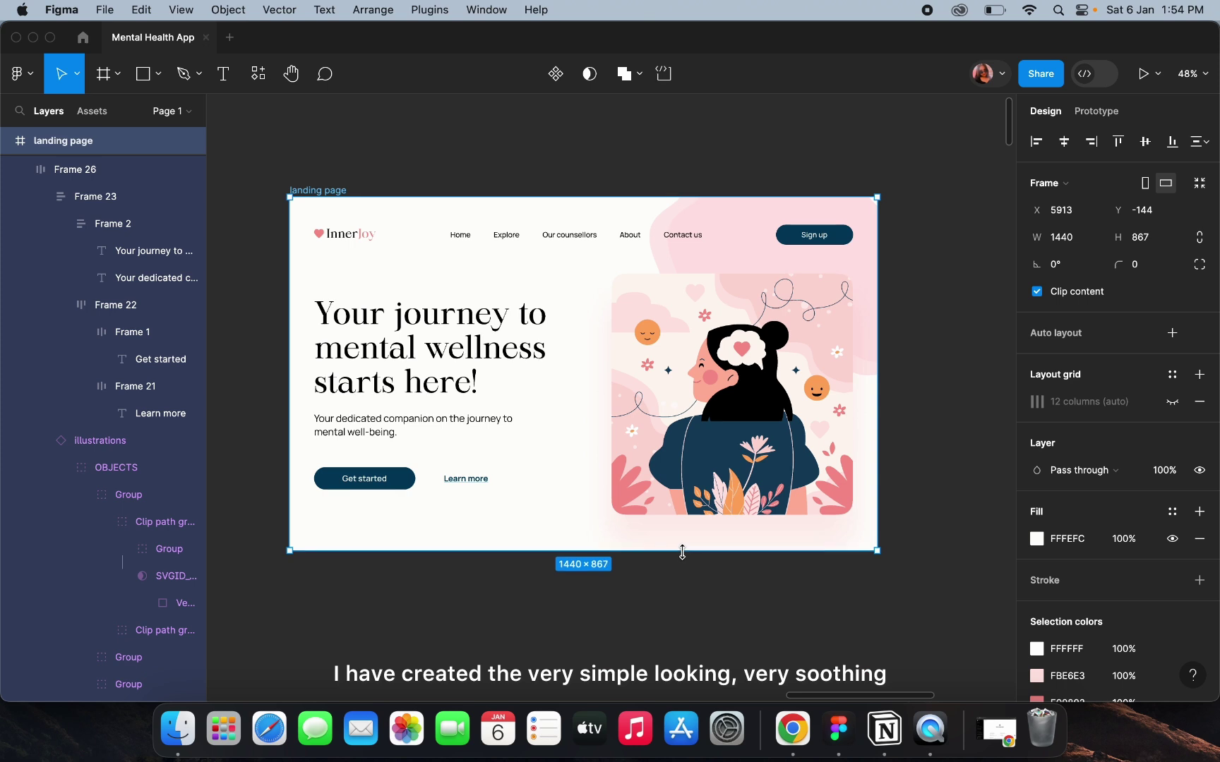